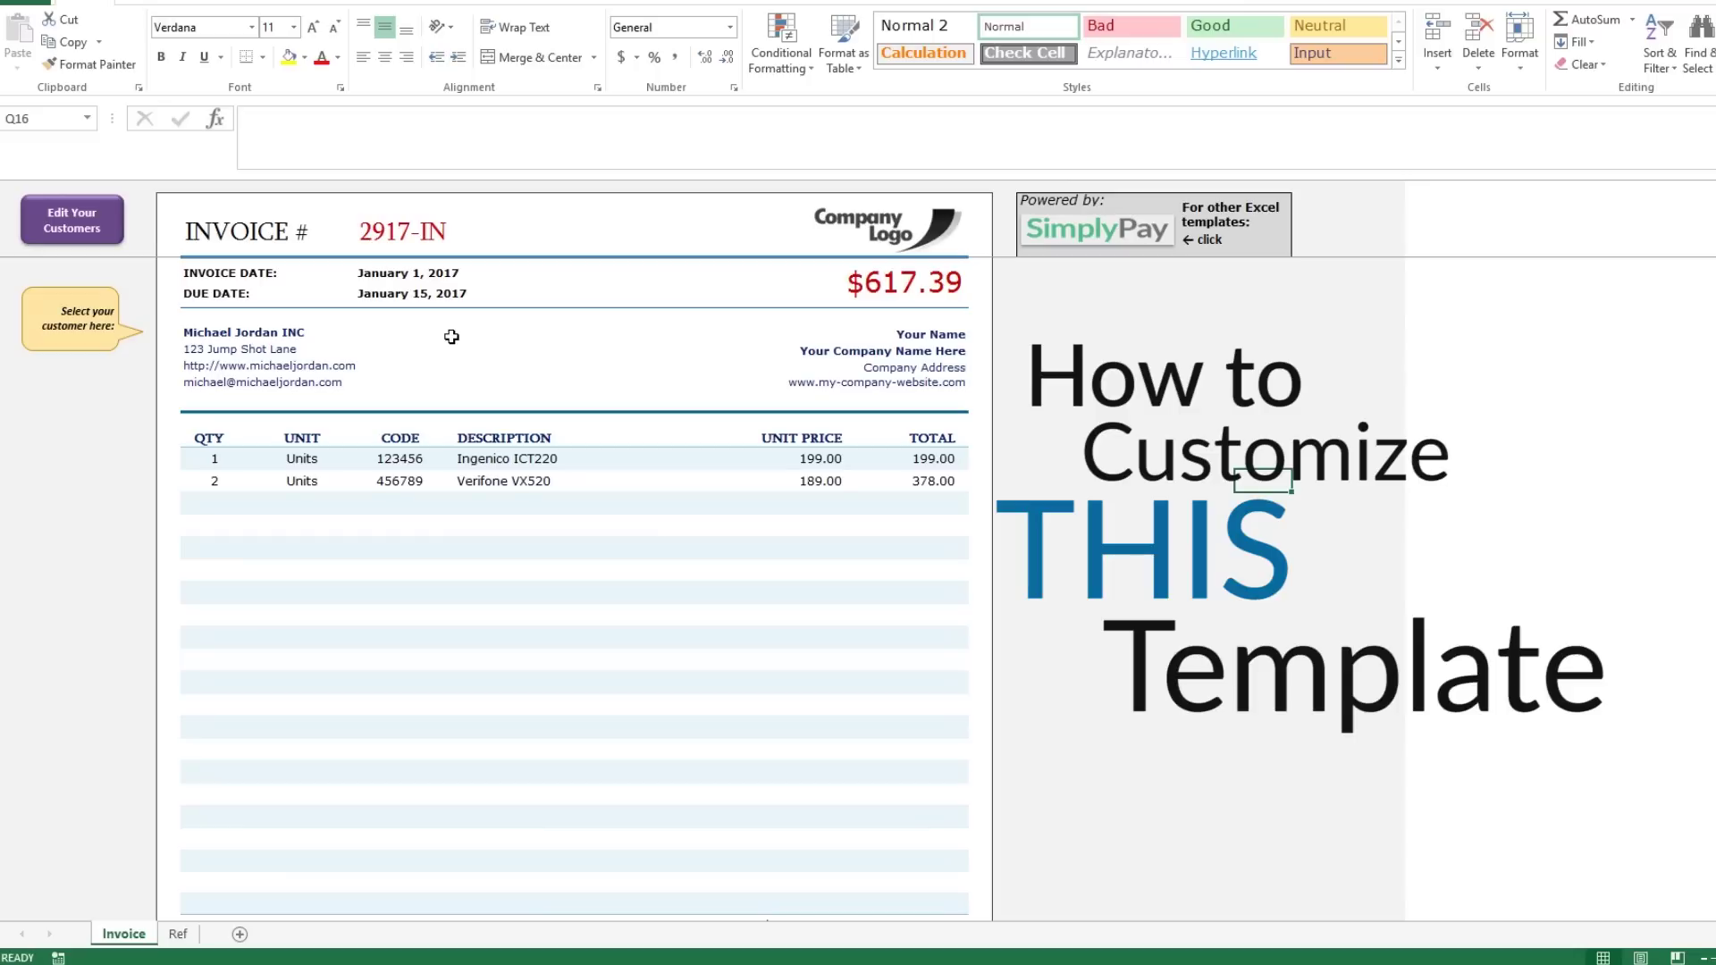
Select the first empty QTY cell, E17, in the first invoice template.
click(229, 510)
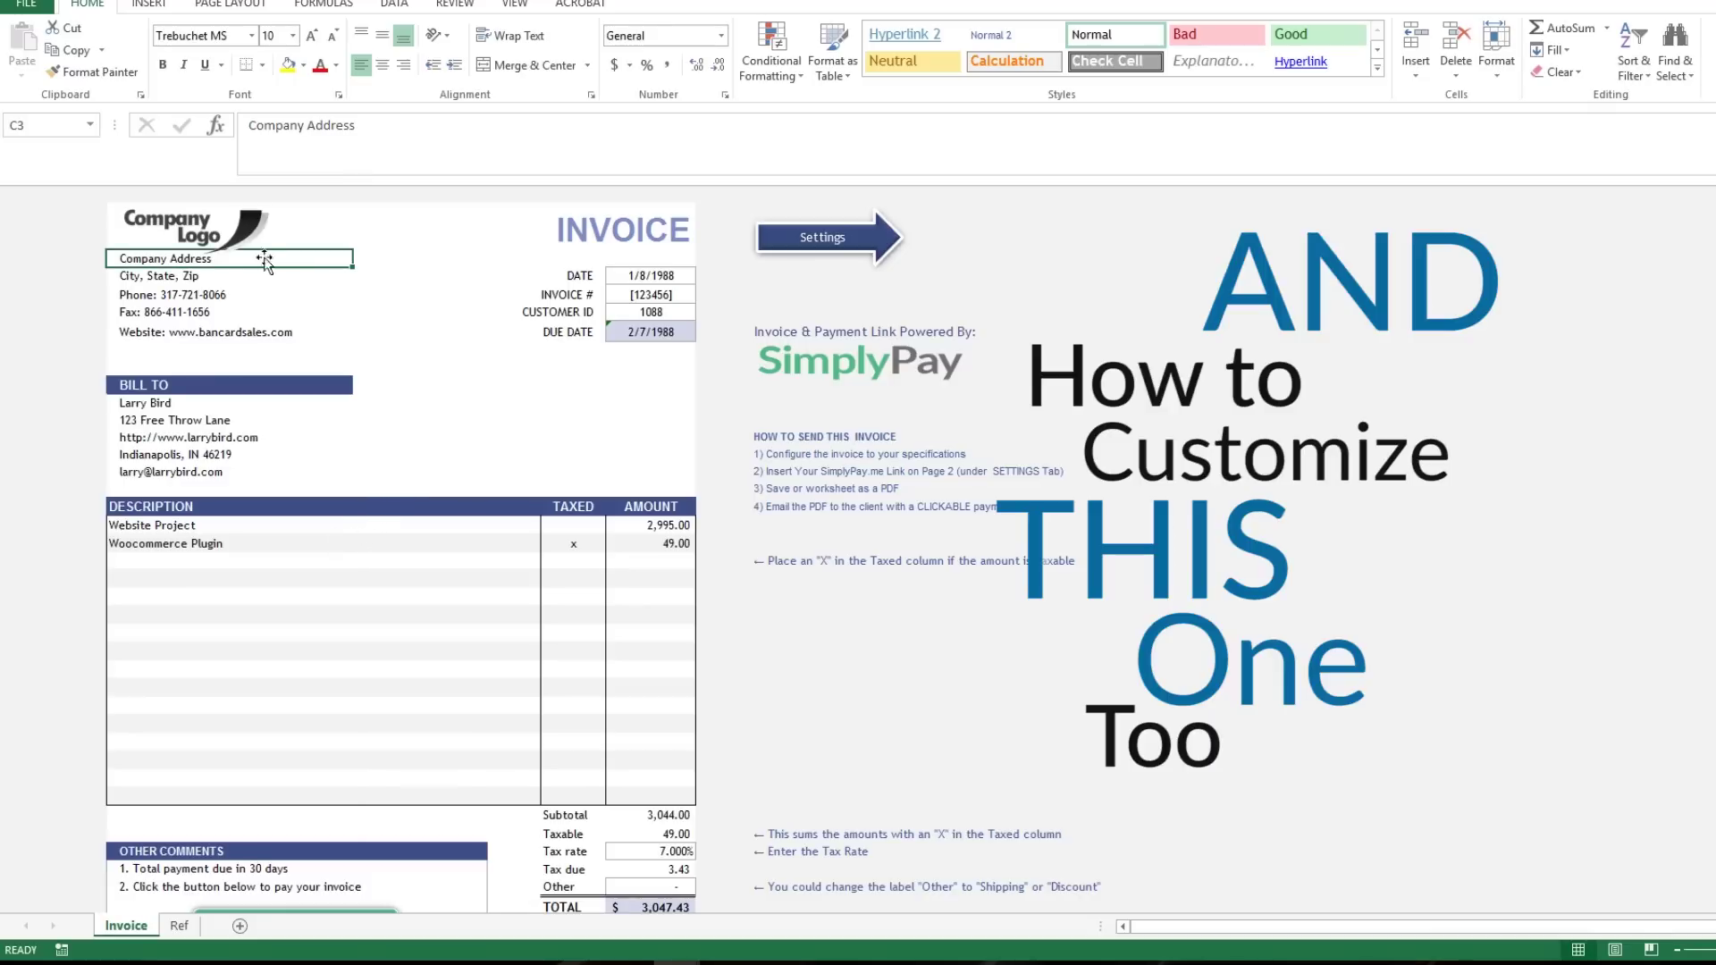
Replace the company logo picture with the SimplyPay logo.
click(210, 230)
right_click(211, 226)
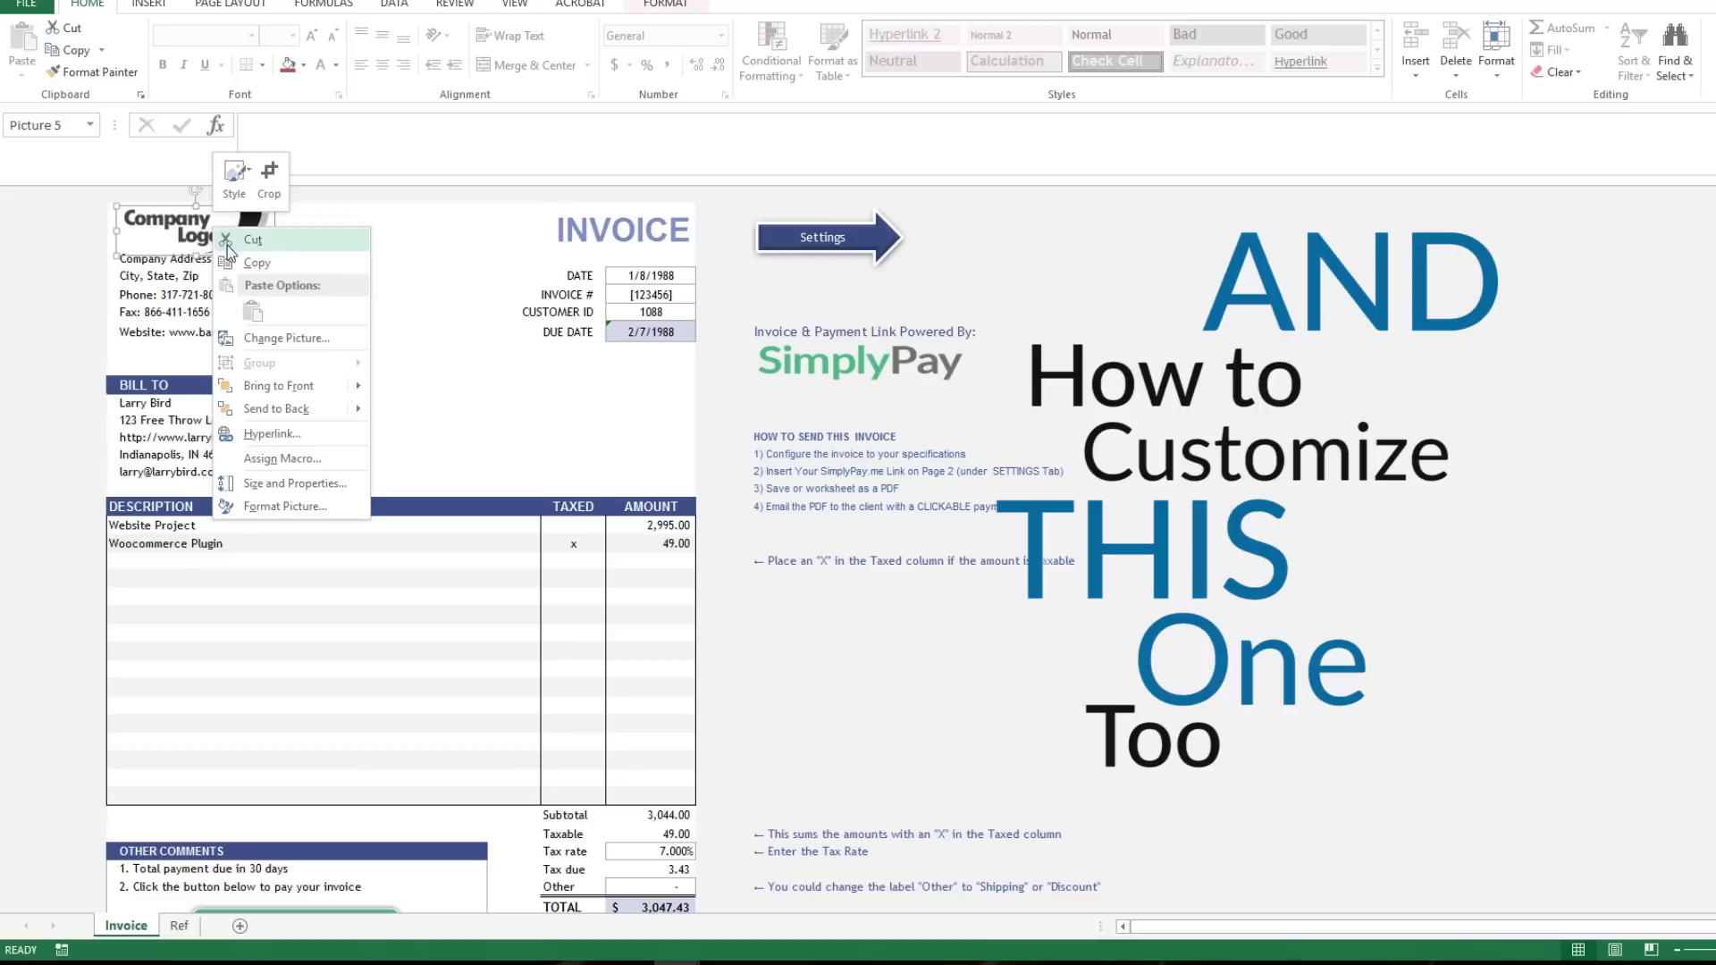
click(265, 338)
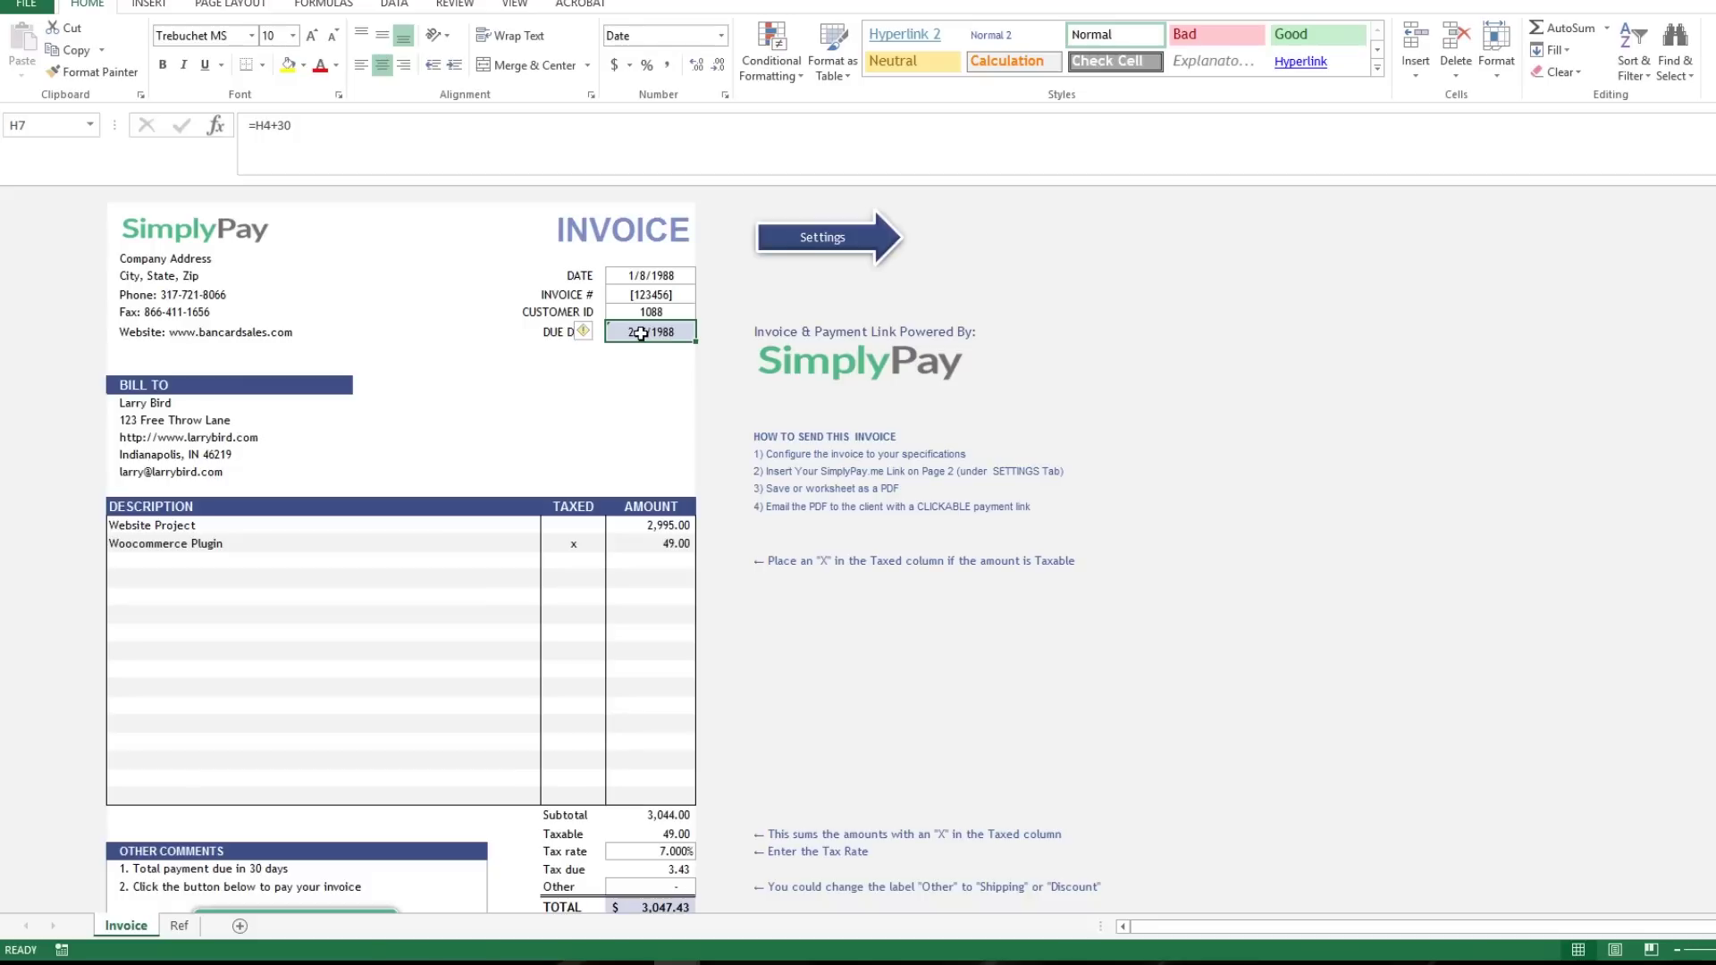
Overwrite the H7 due date with 1/21/2017, then follow the payment link.
text(1-21-17)
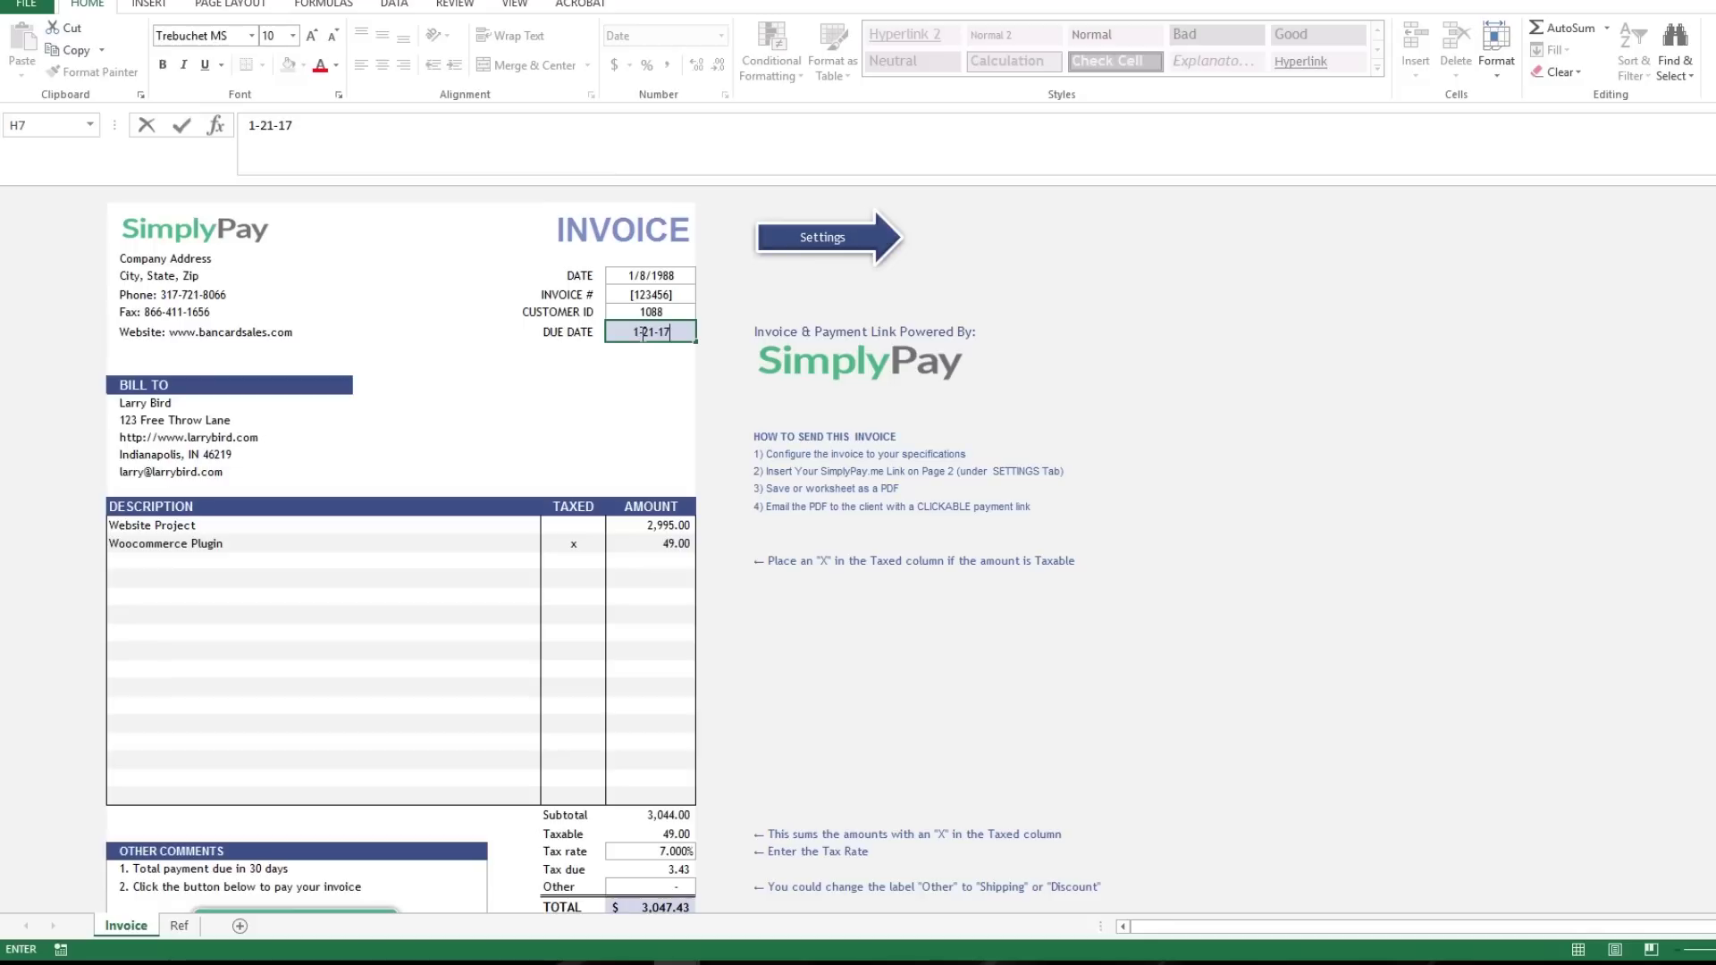
key(Return)
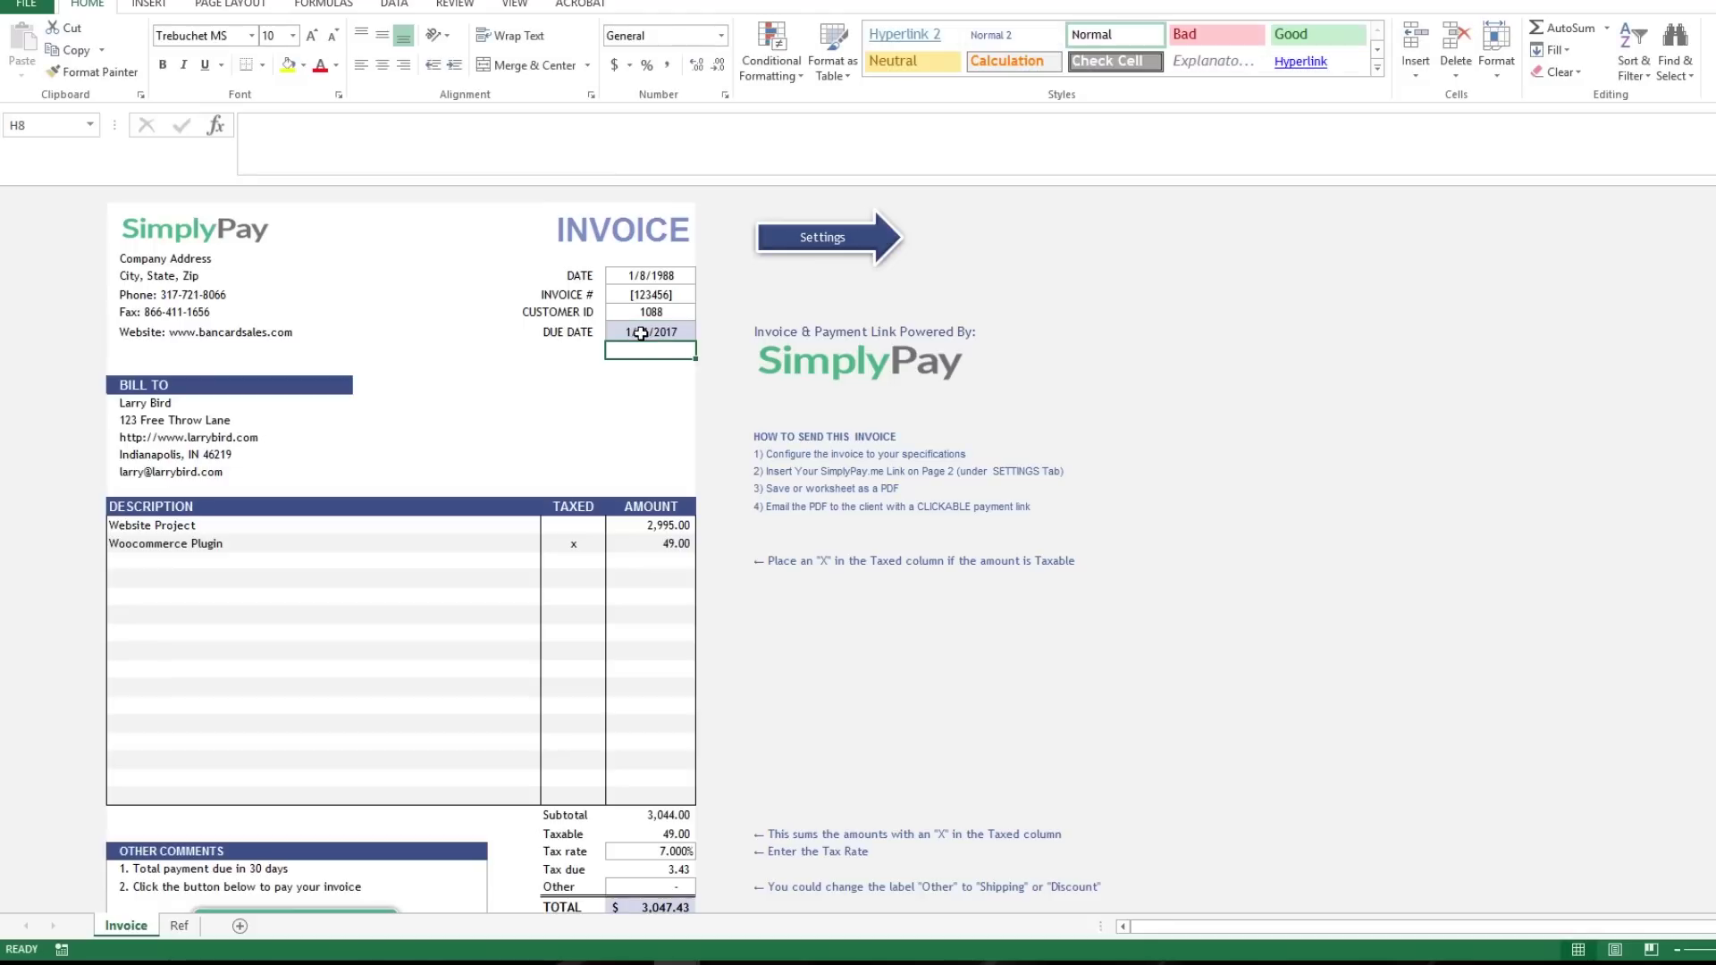
click(295, 407)
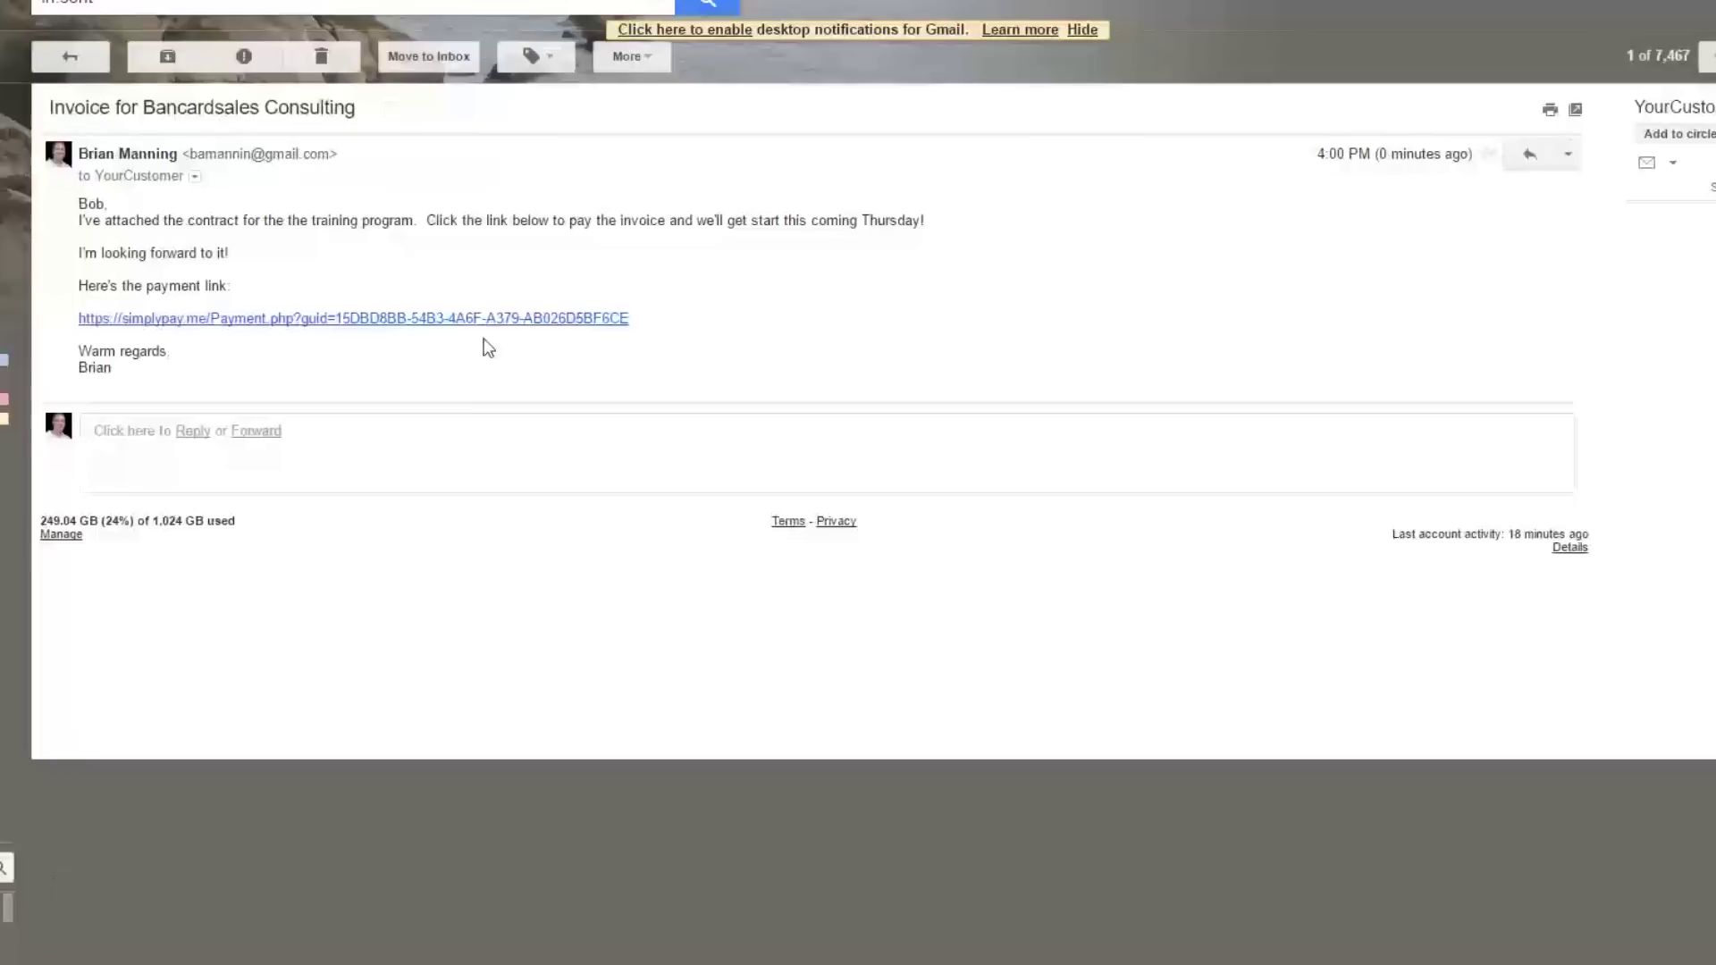
click(595, 320)
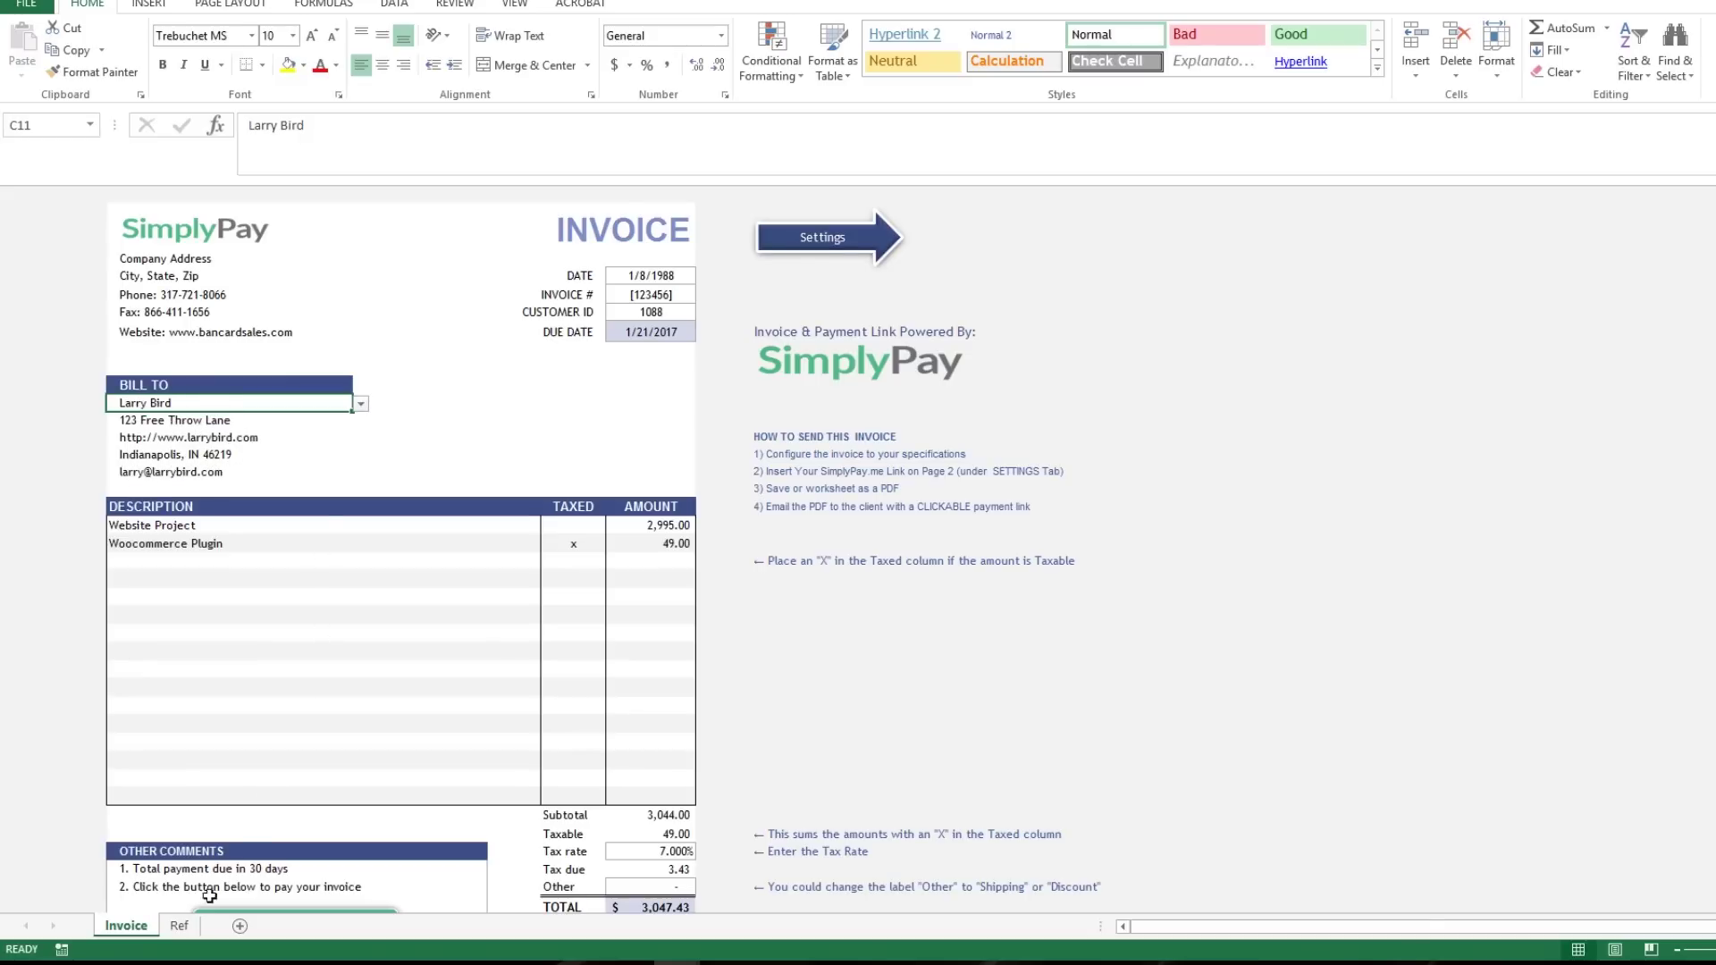
View the Ref sheet's customer list, then return to the Template #1 invoice.
click(178, 925)
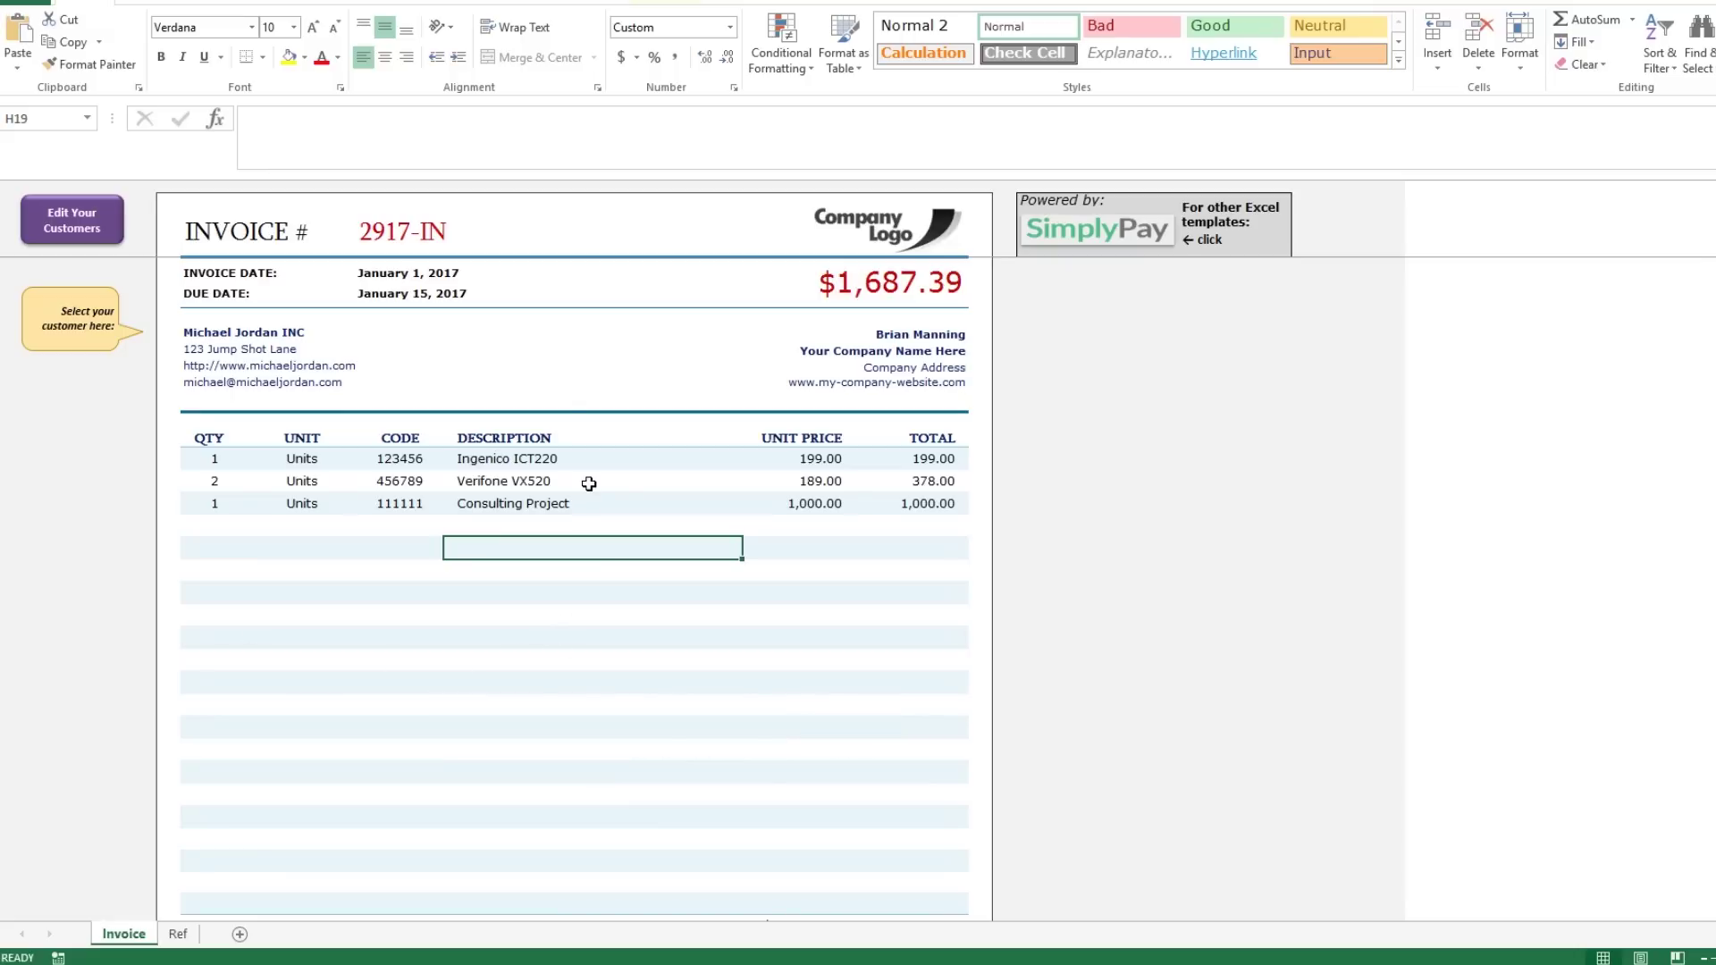
Enter a quantity of 1 in E18 to start a fourth line item.
click(488, 347)
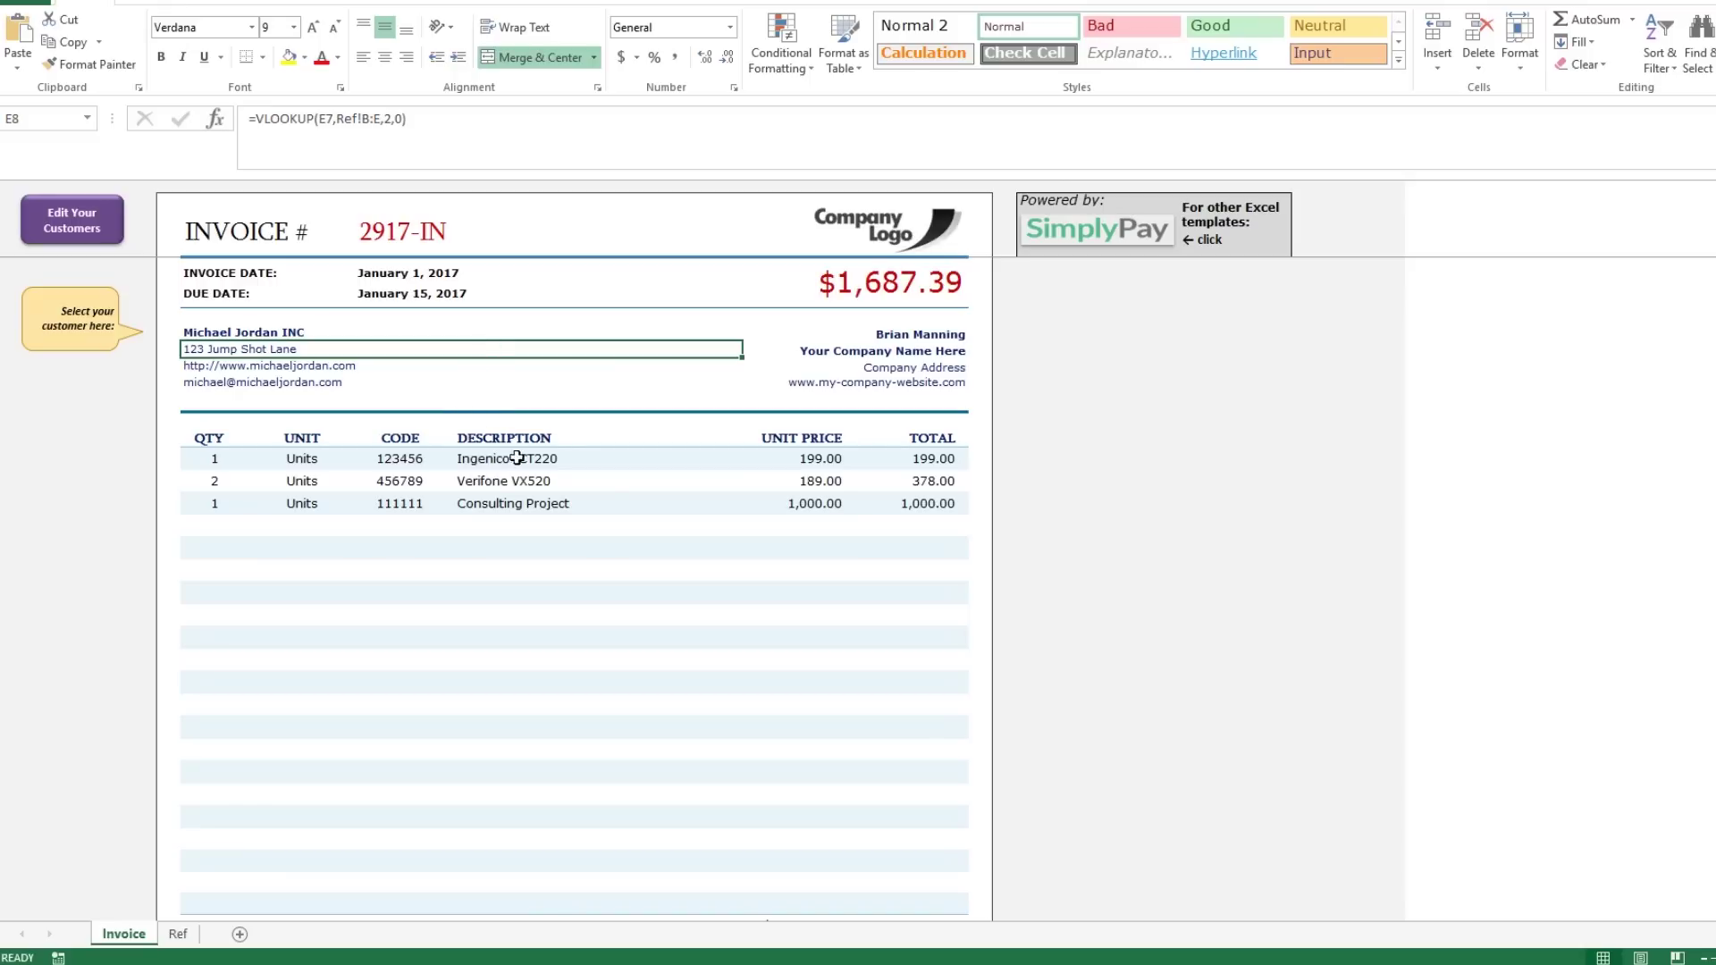
click(926, 460)
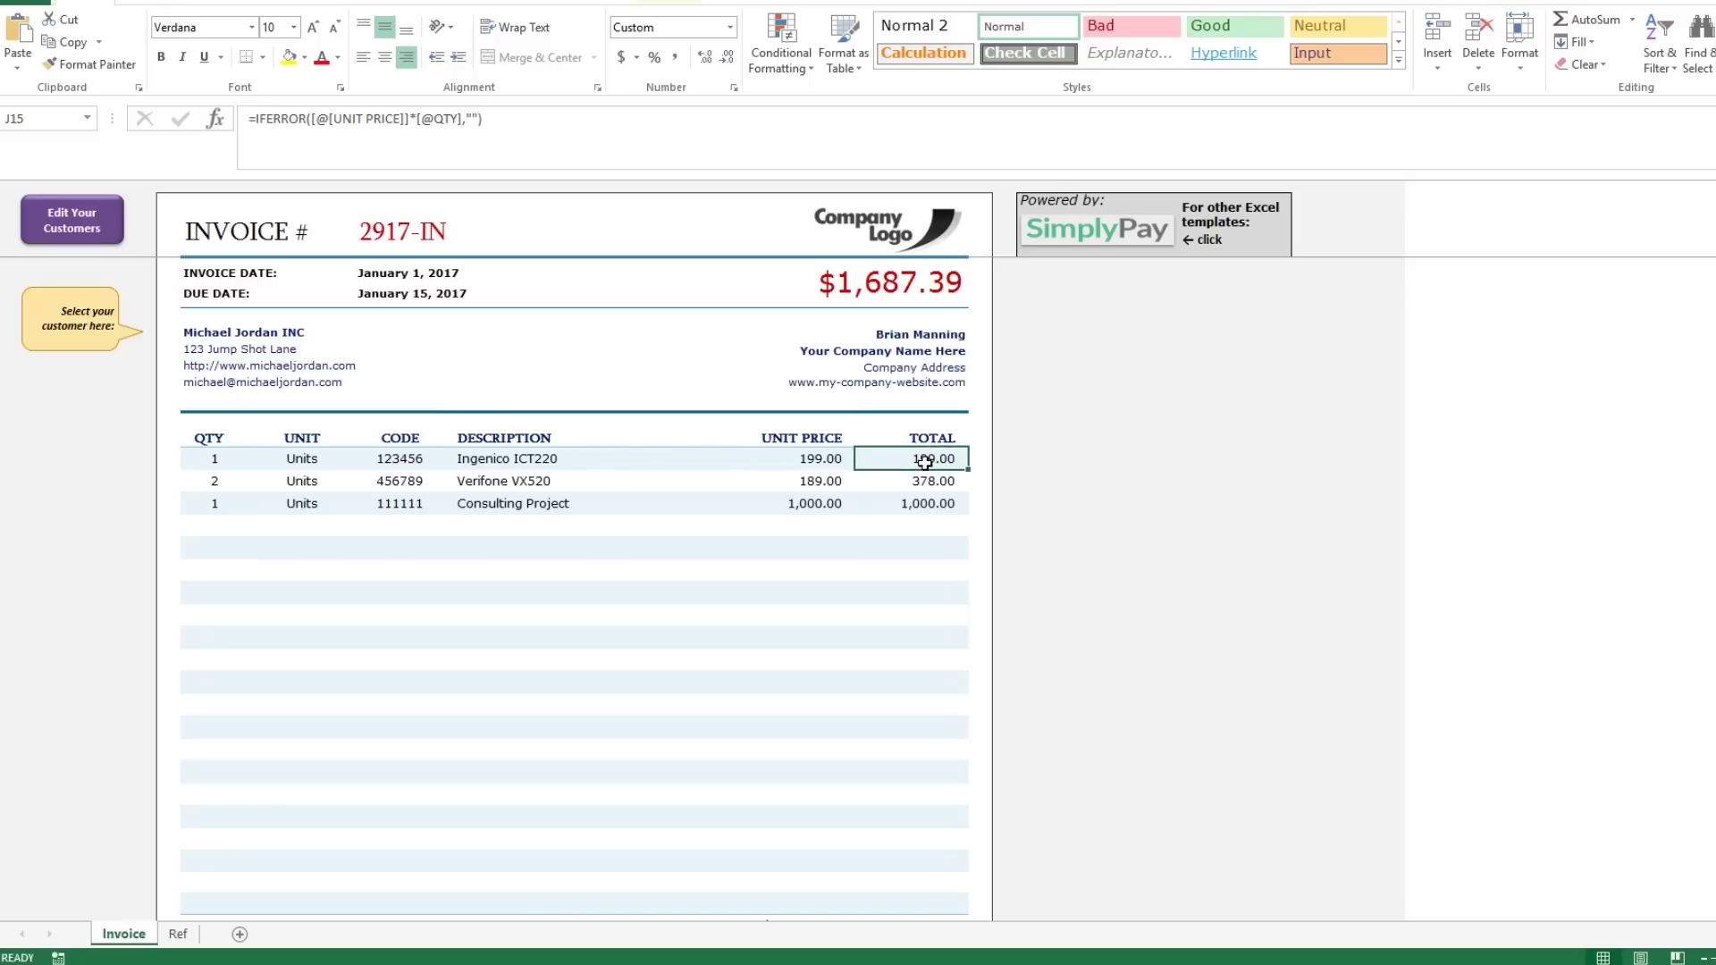
click(821, 462)
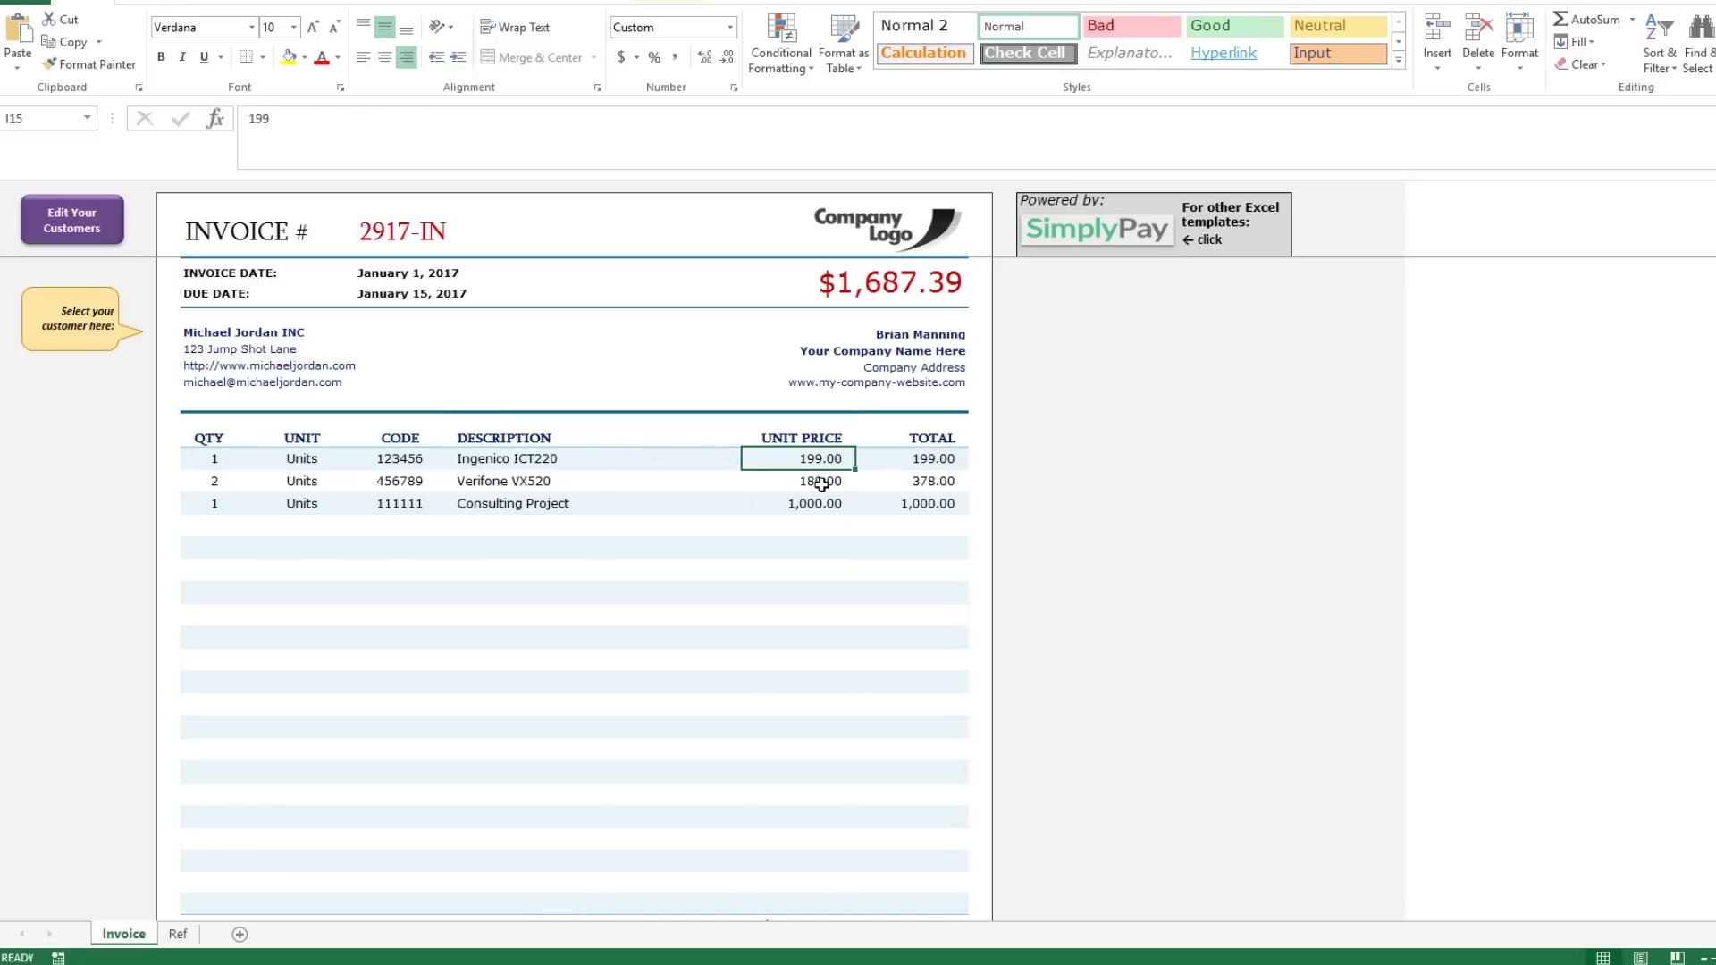
click(817, 483)
click(219, 526)
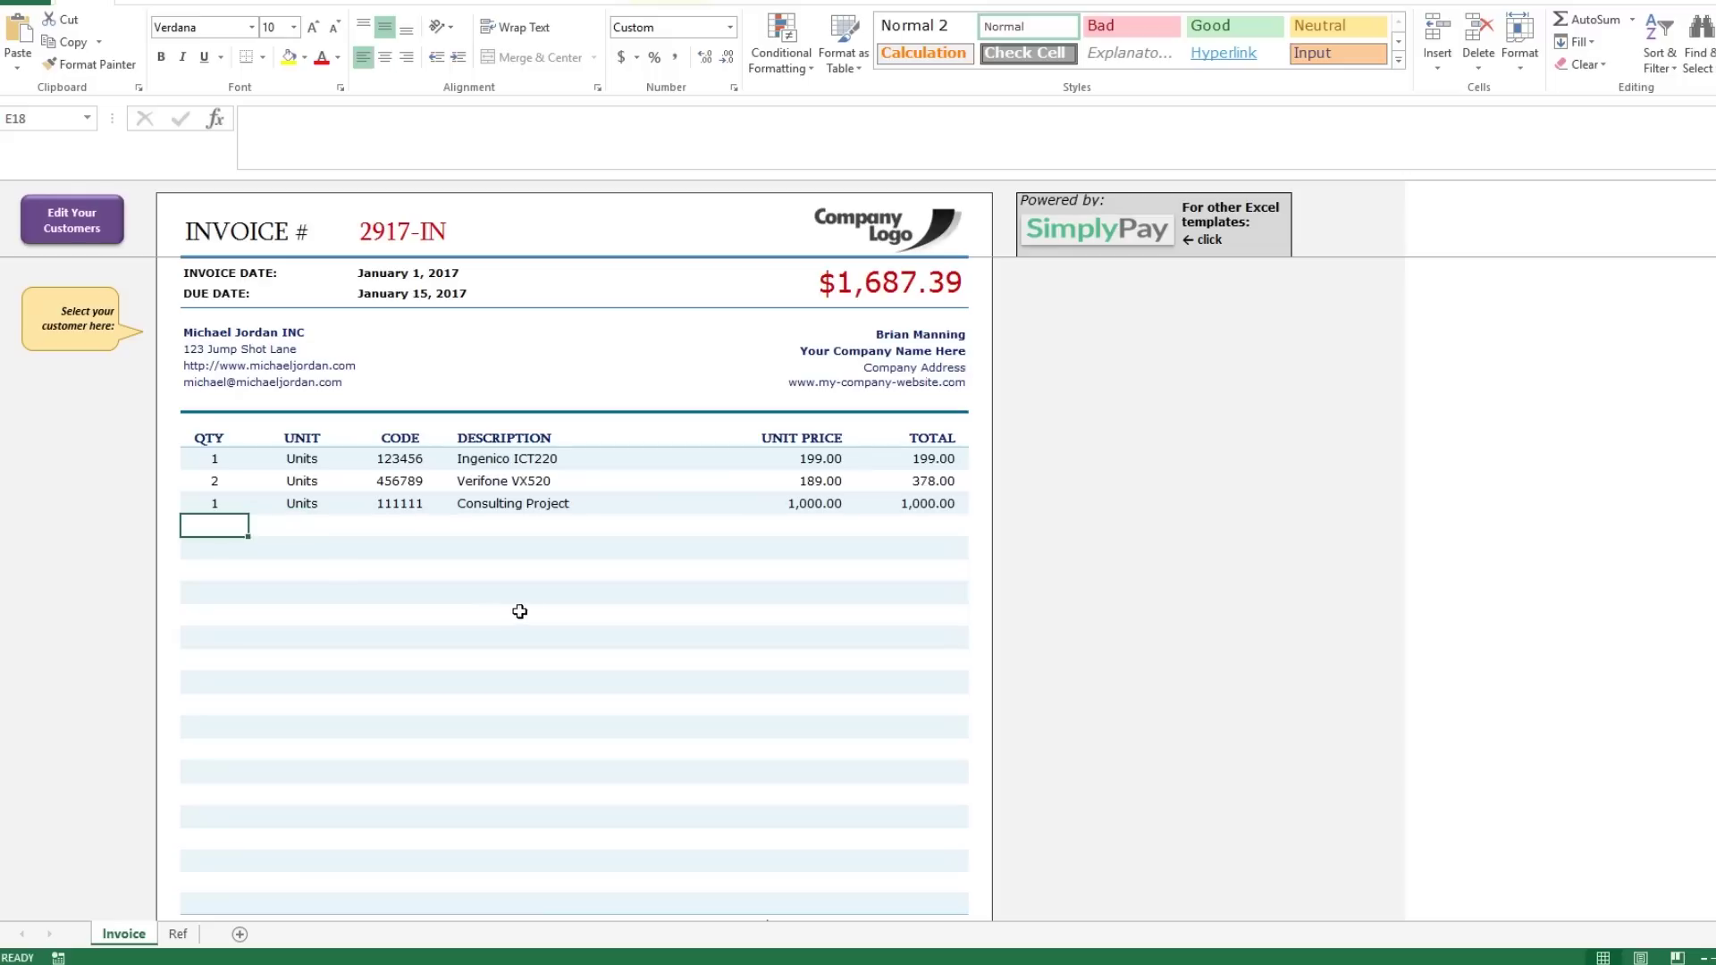
text(1)
key(Tab)
Insert the SimplyPay-logo picture and move it into the invoice header.
right_click(921, 219)
click(958, 333)
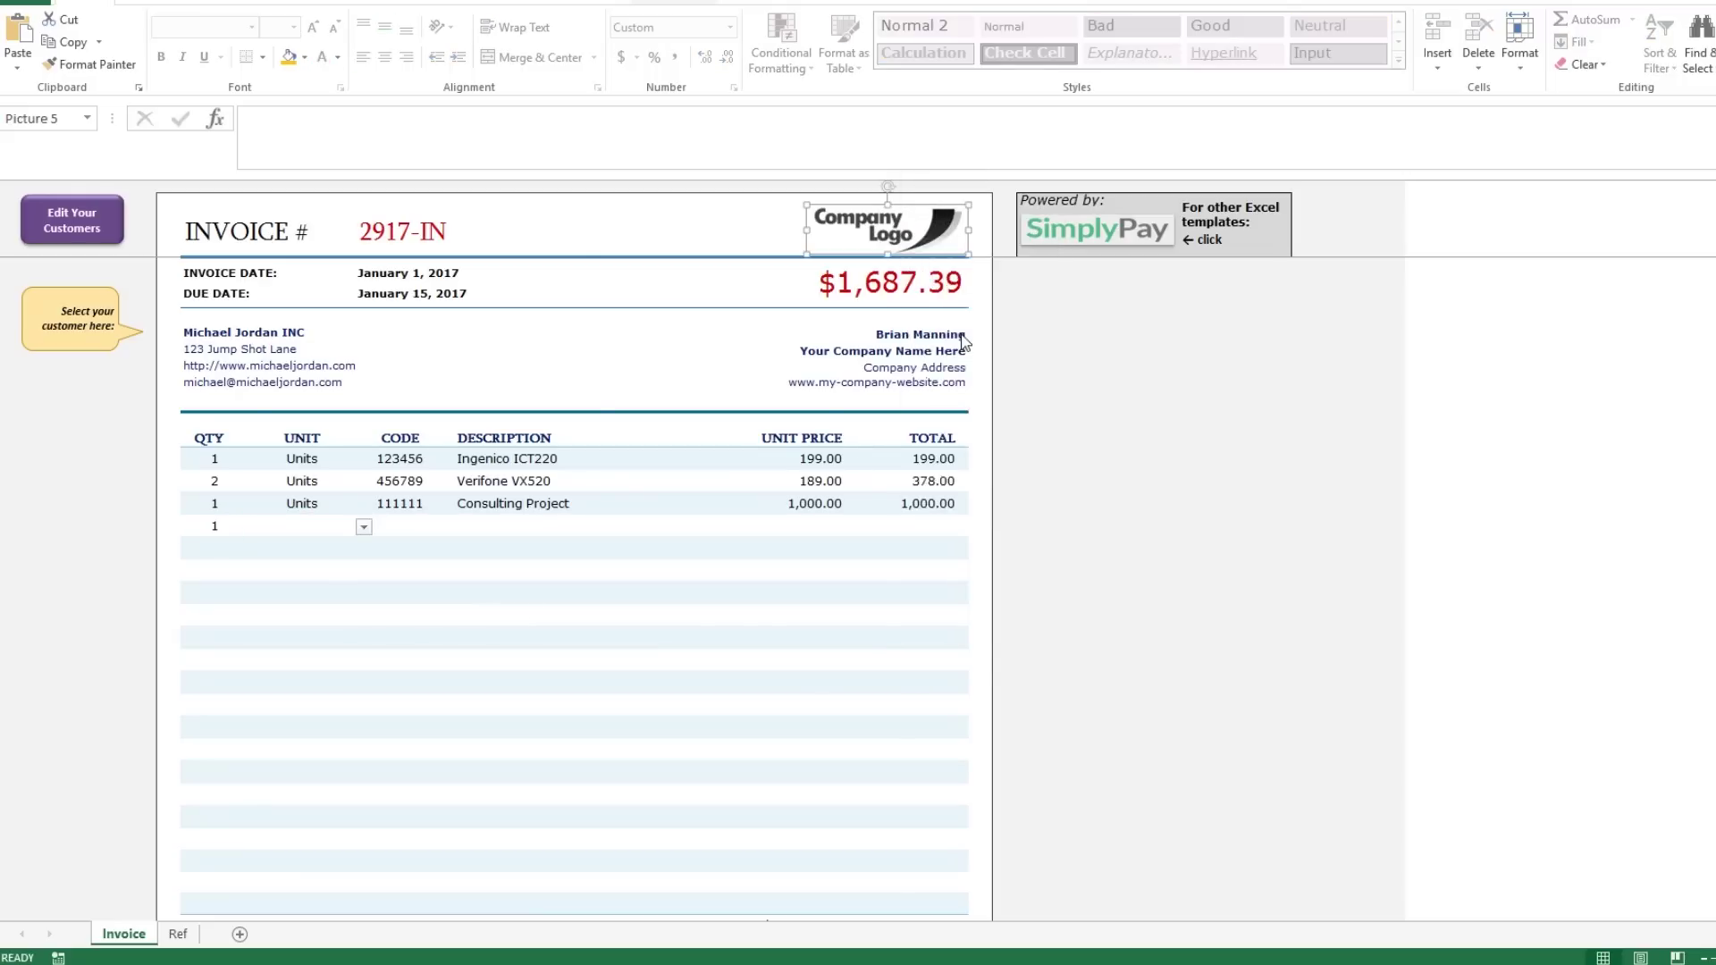
click(1010, 363)
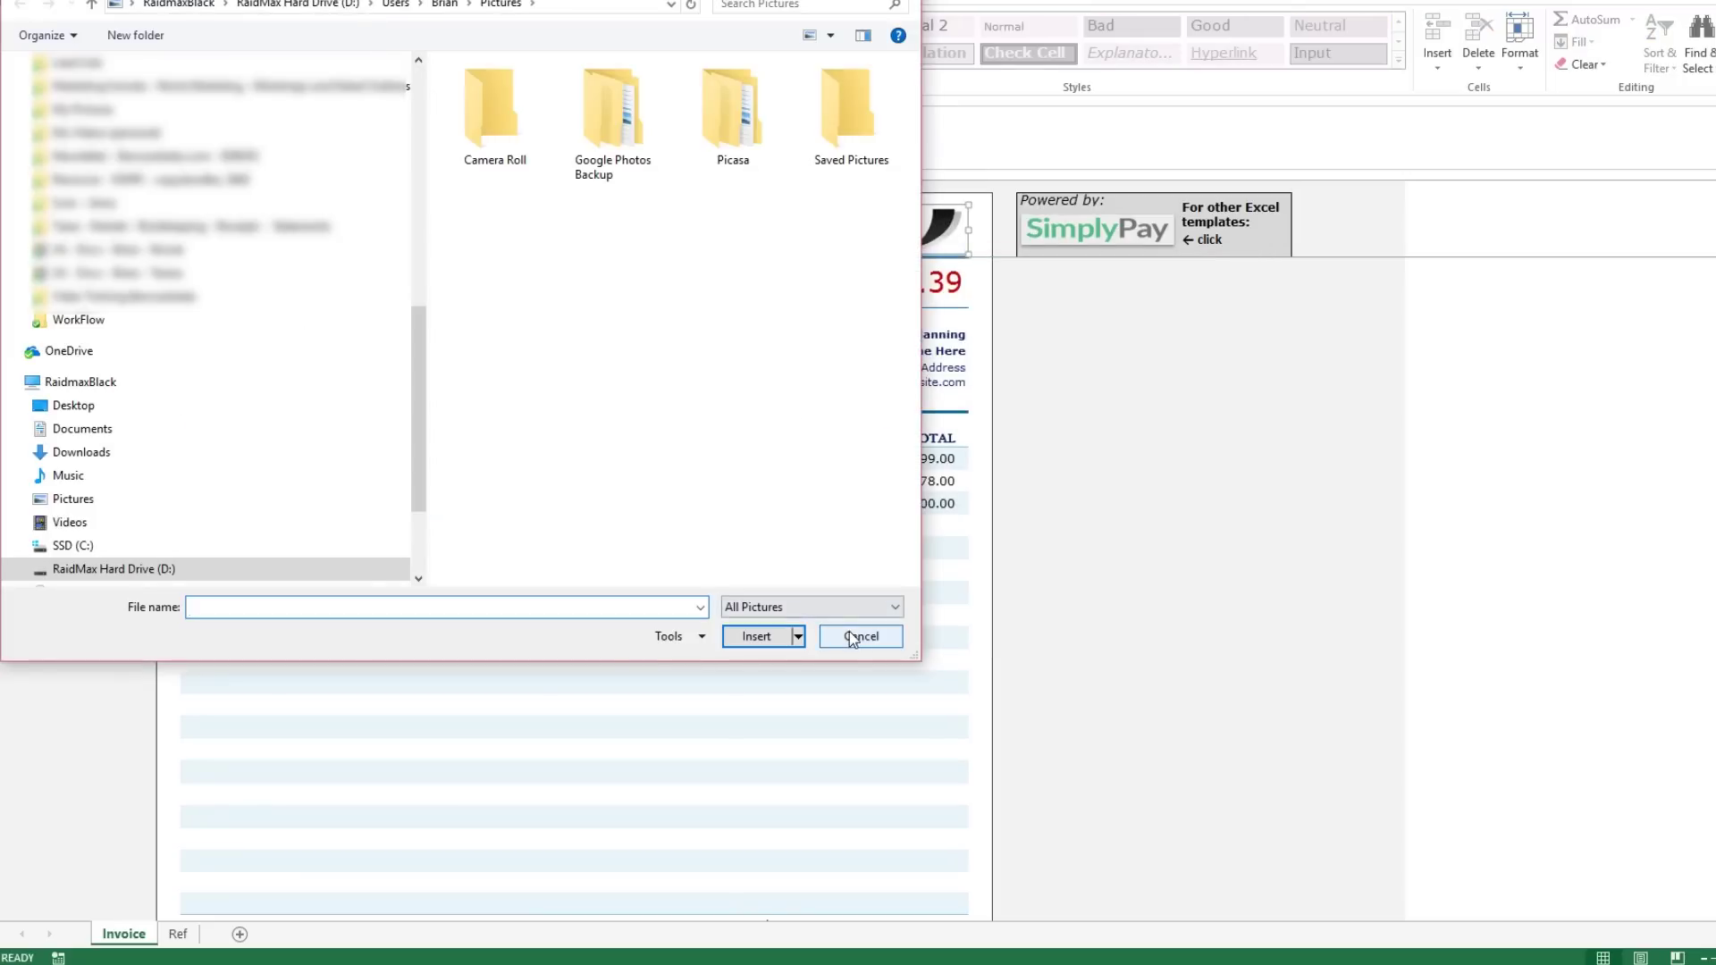
click(849, 629)
click(160, 5)
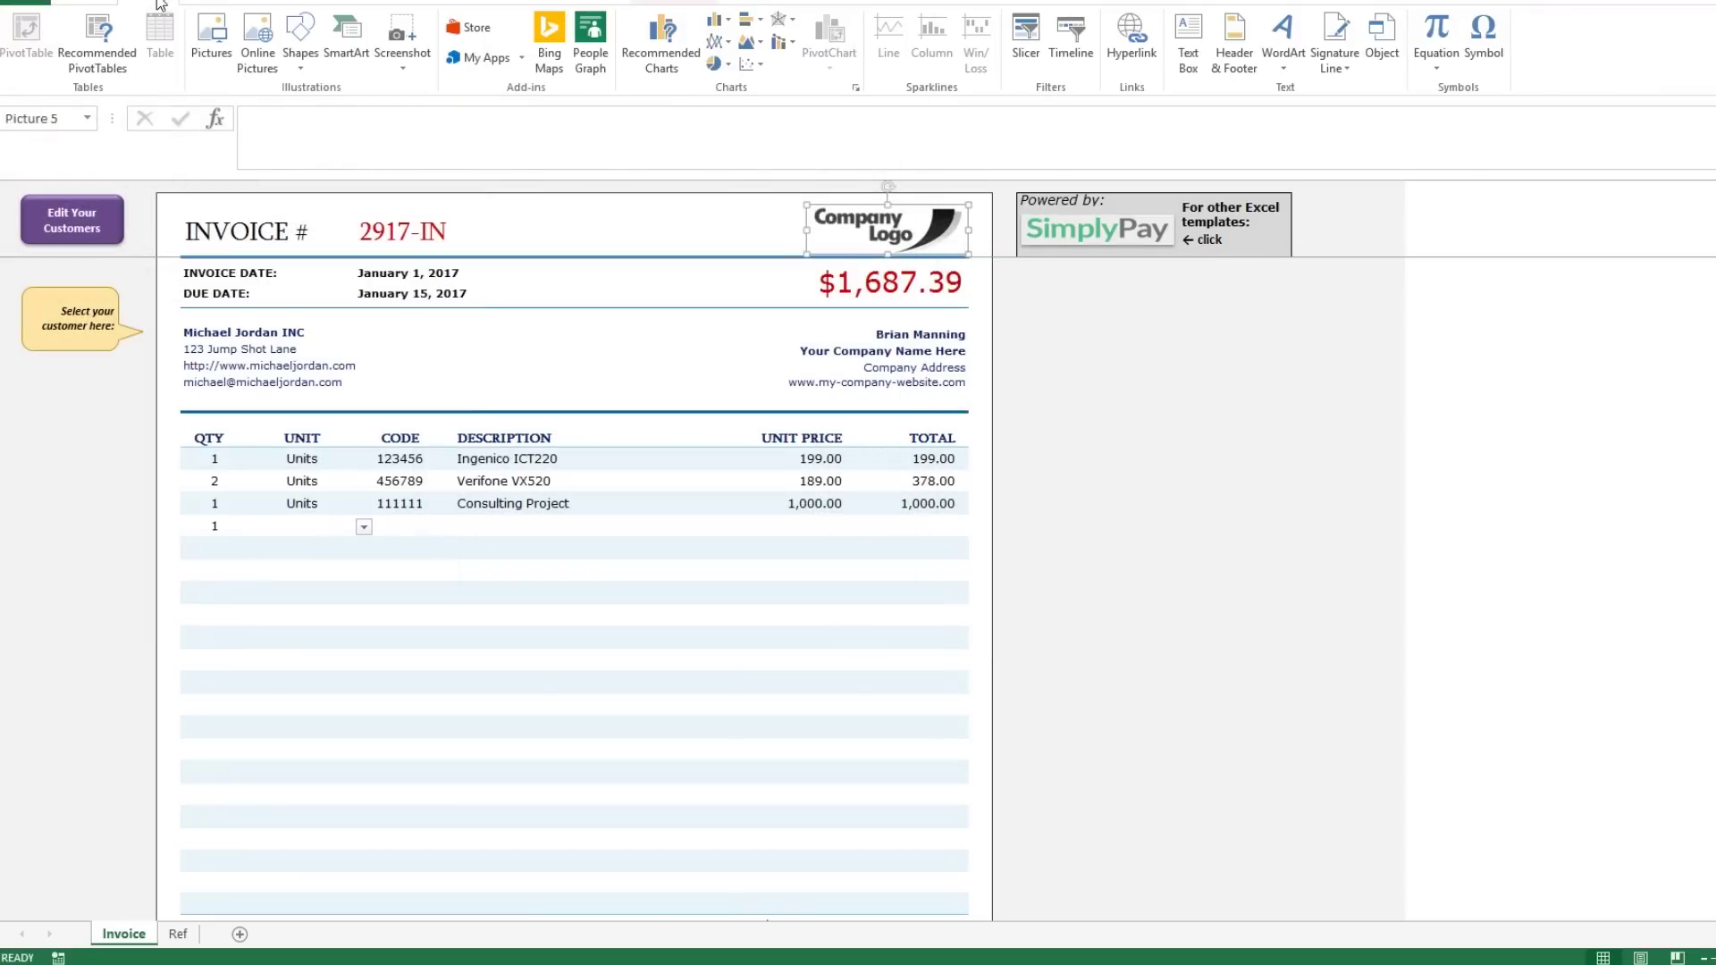
click(223, 40)
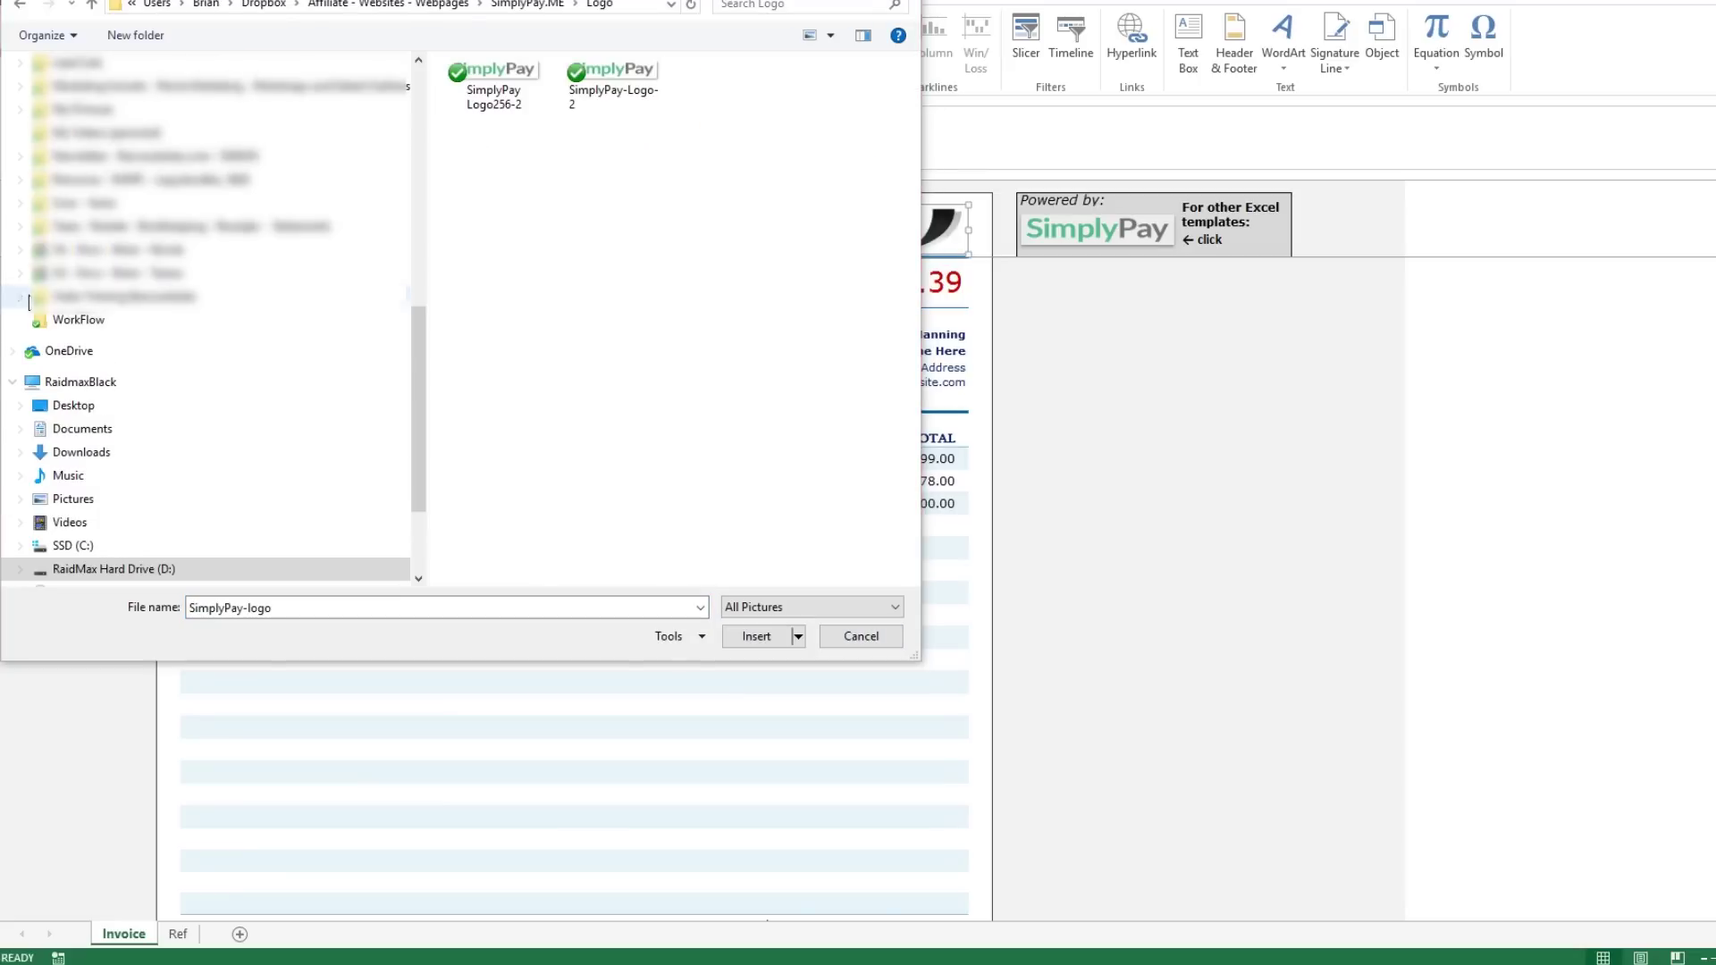
double_click(521, 88)
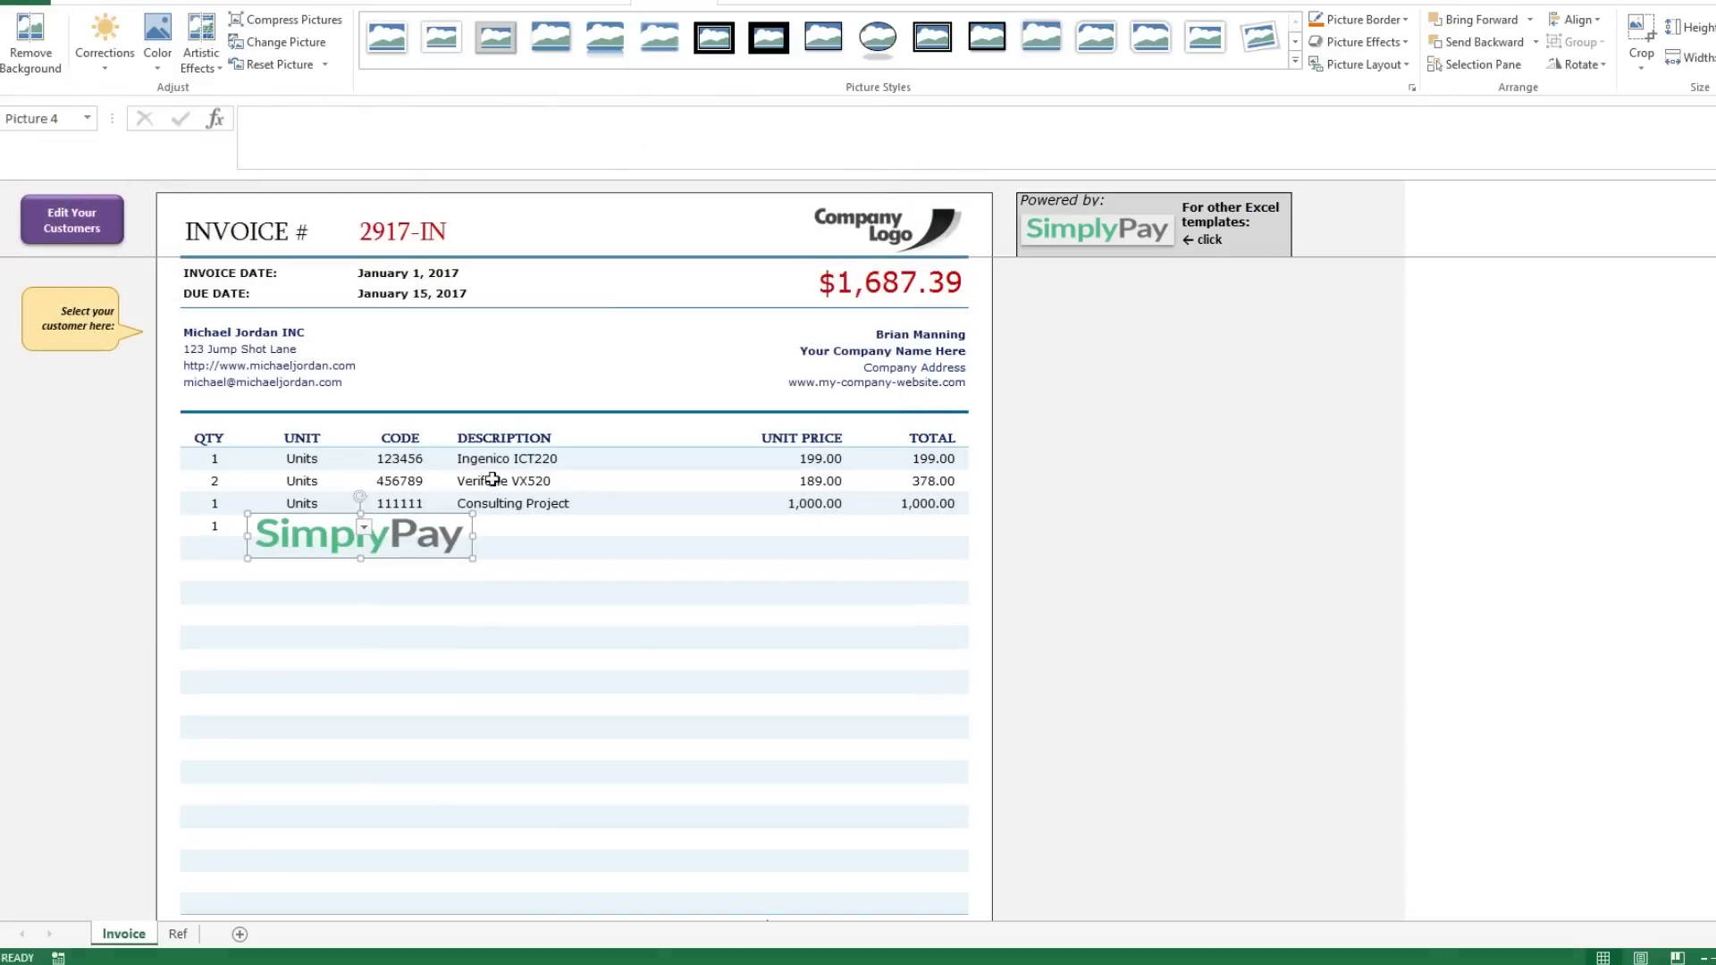
drag(429, 532, 893, 231)
Cut the old Company Logo placeholder out of the header.
right_click(853, 220)
click(892, 232)
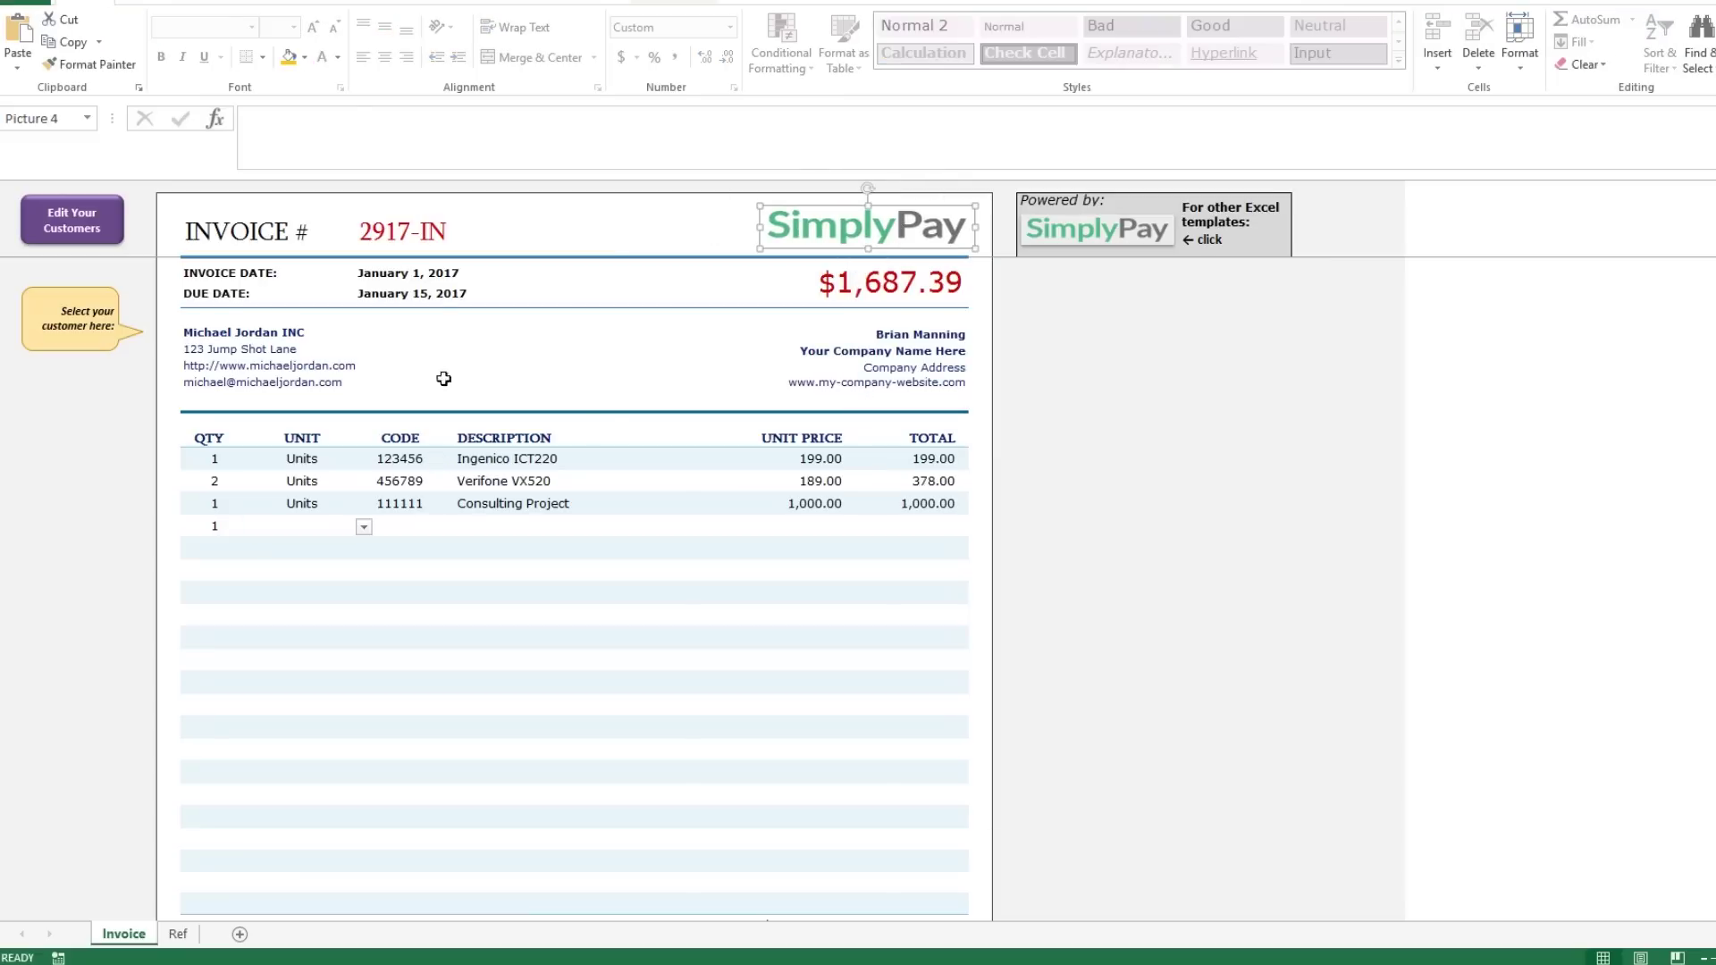
click(449, 350)
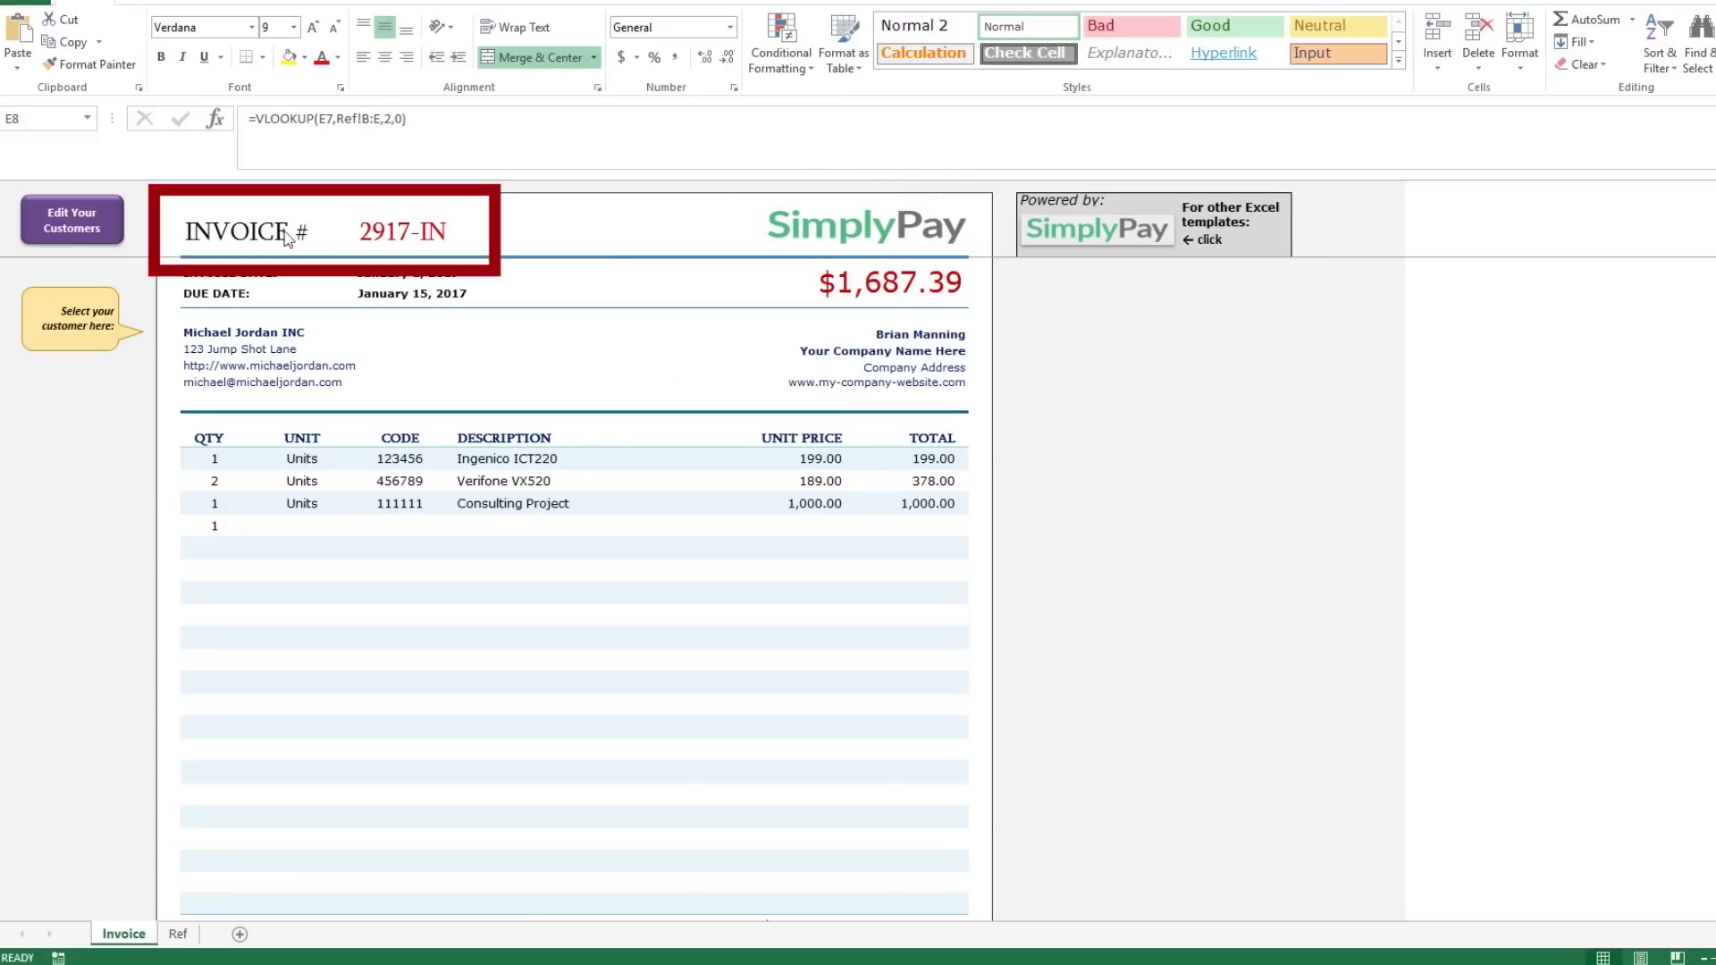
click(597, 568)
scroll(597, 567, down, 3)
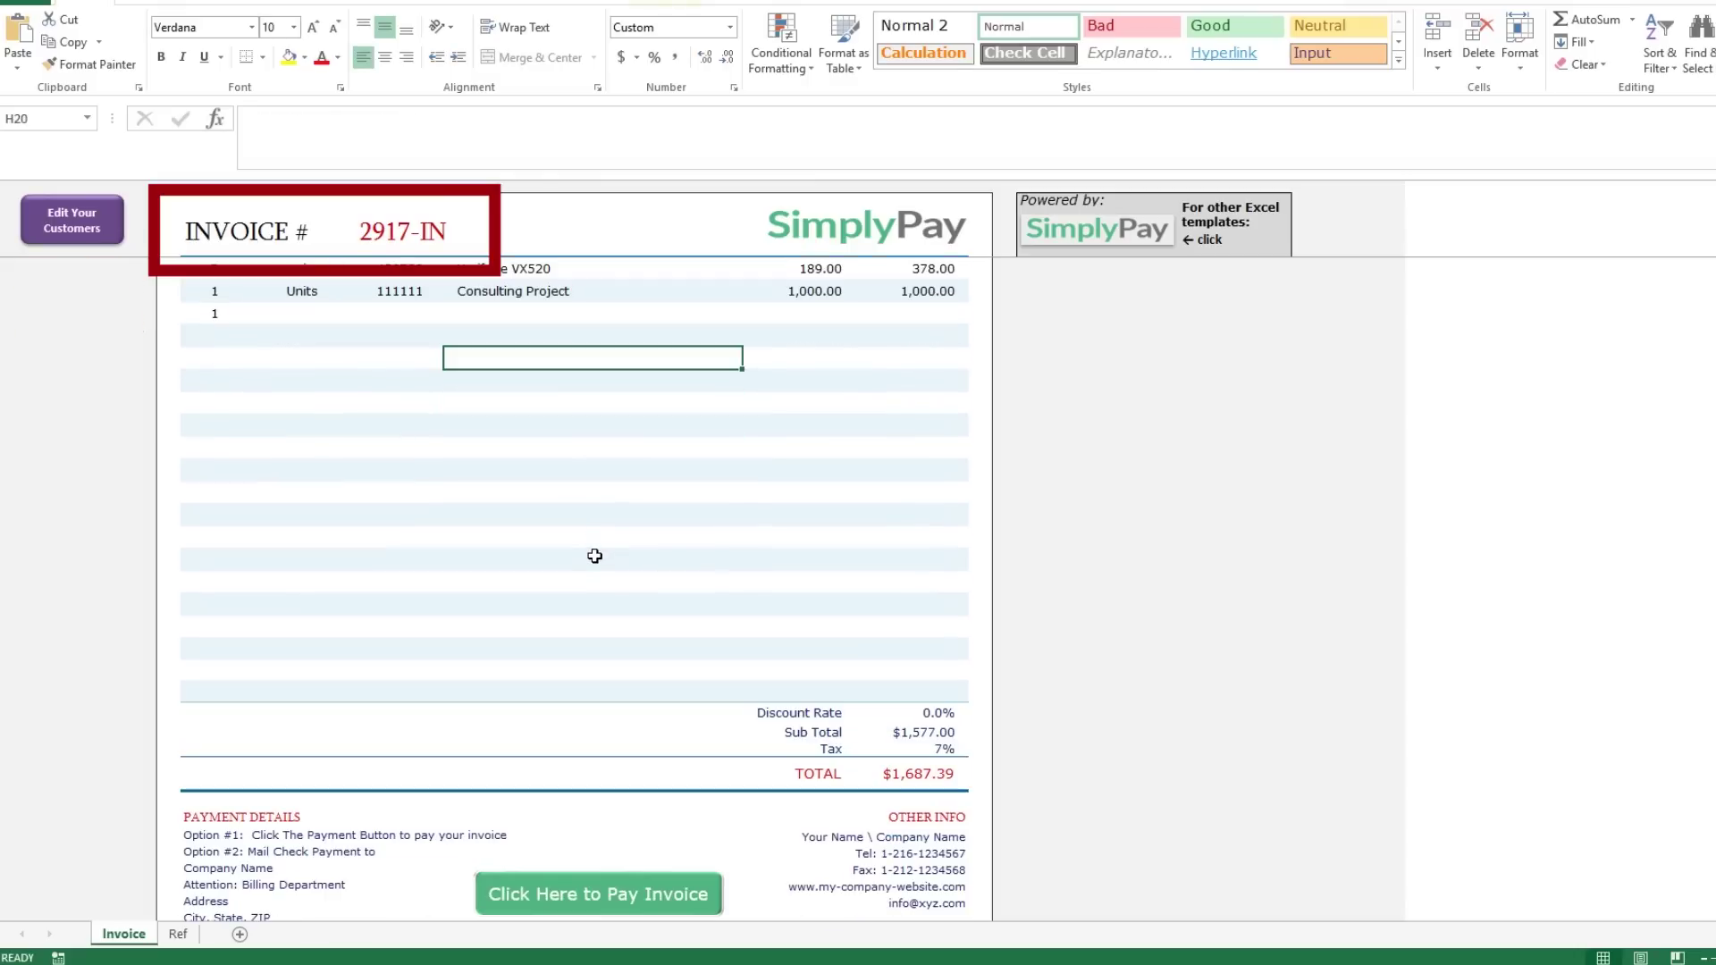
scroll(595, 549, down, 3)
scroll(593, 545, up, 5)
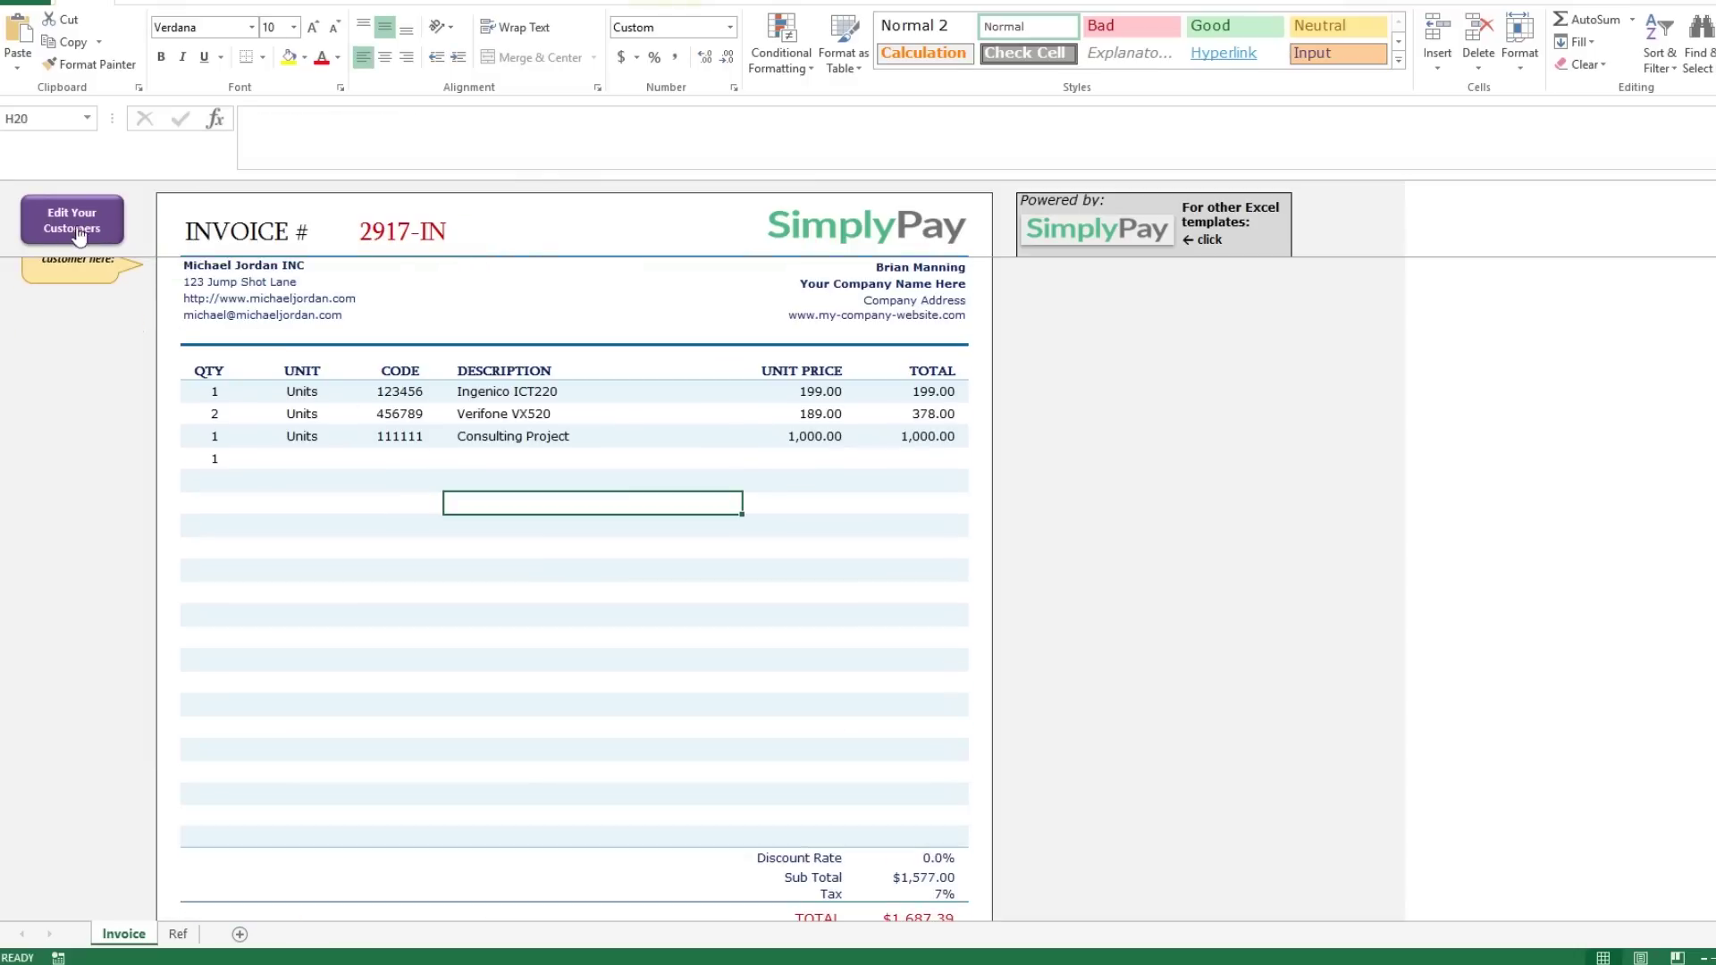
scroll(536, 429, up, 1)
click(572, 364)
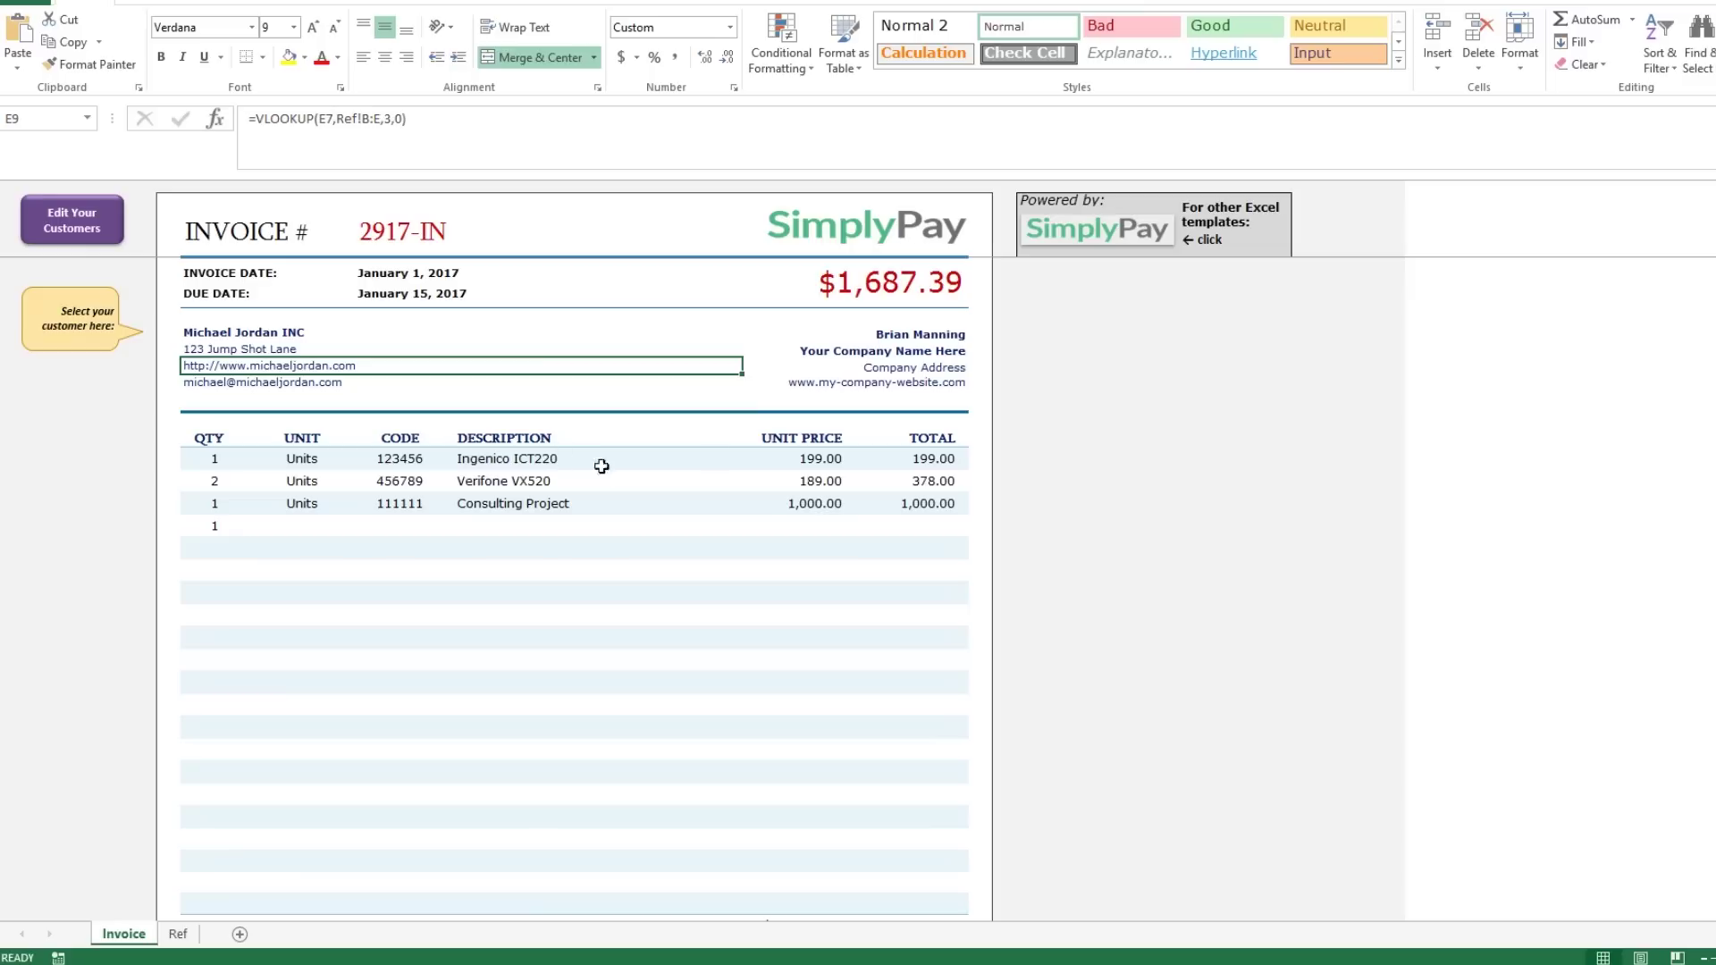
click(859, 287)
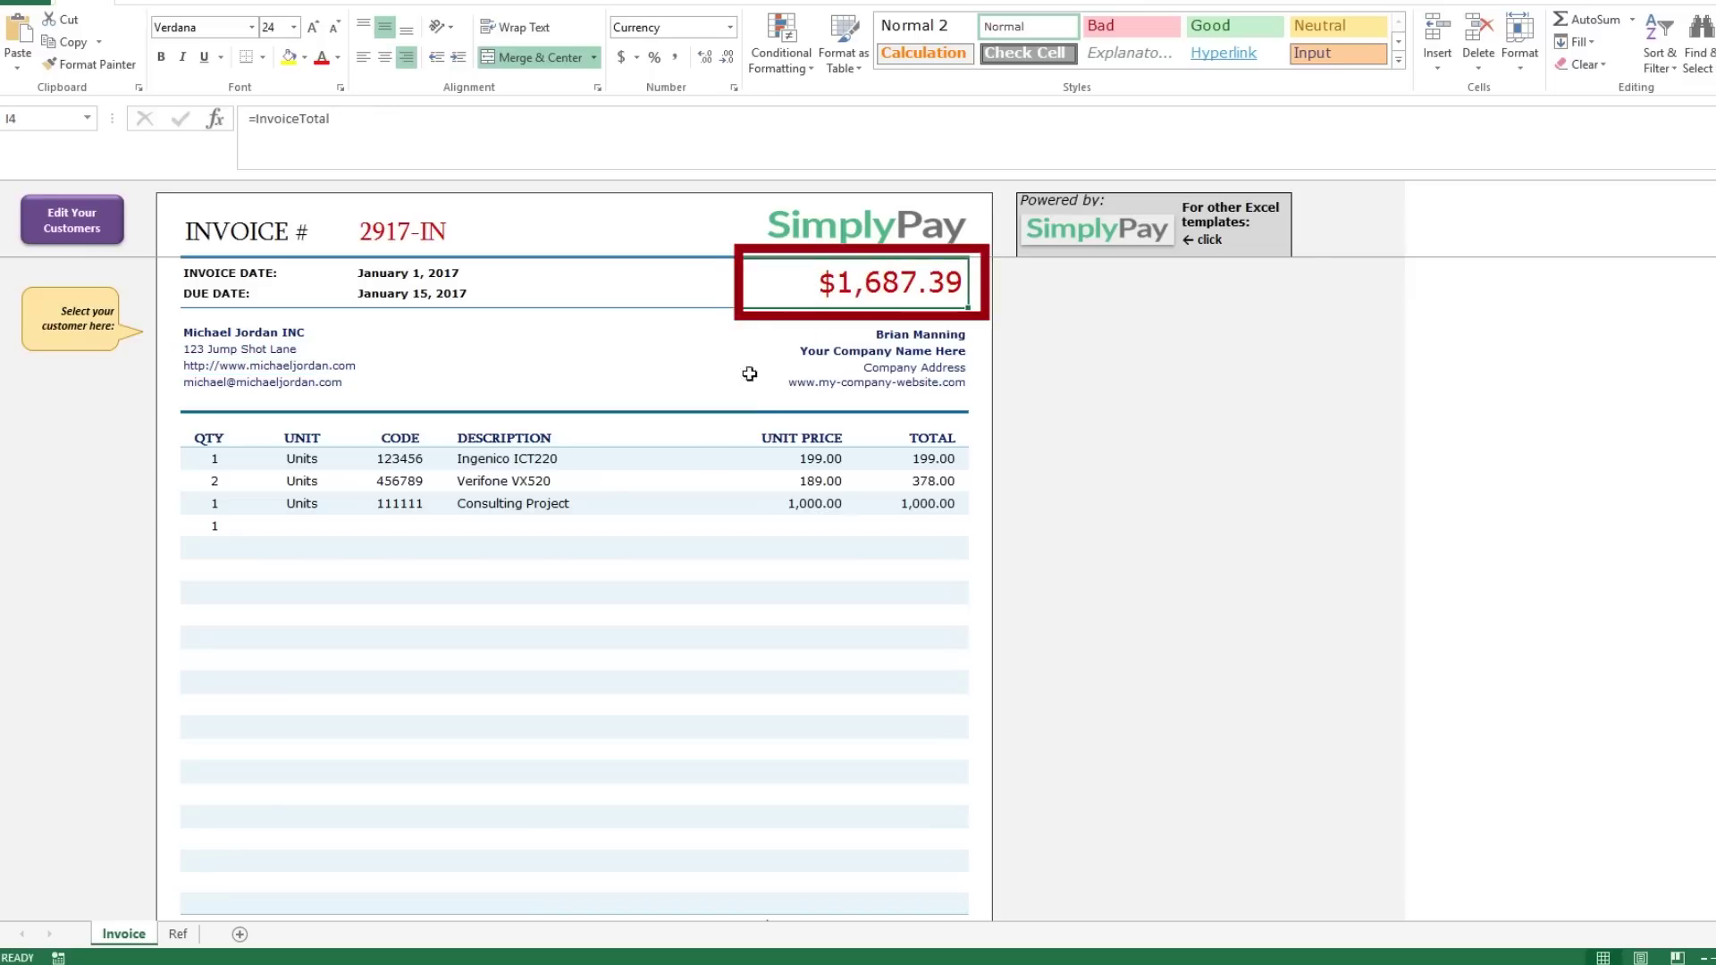
click(817, 532)
text(500)
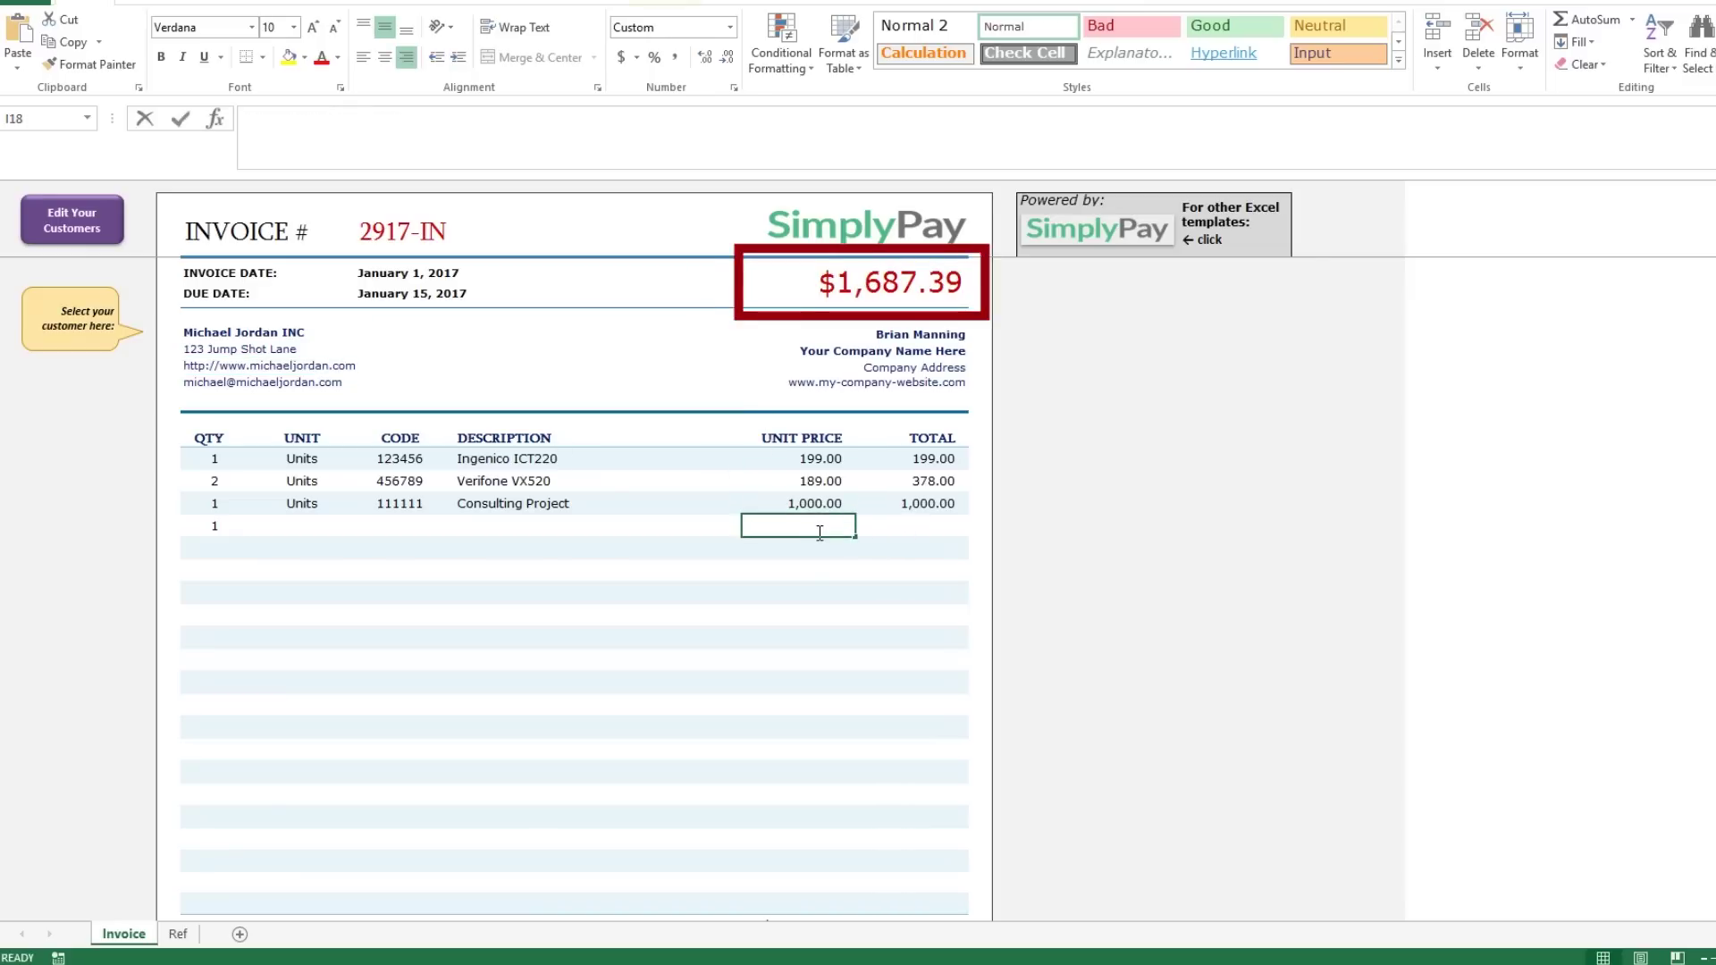
key(Return)
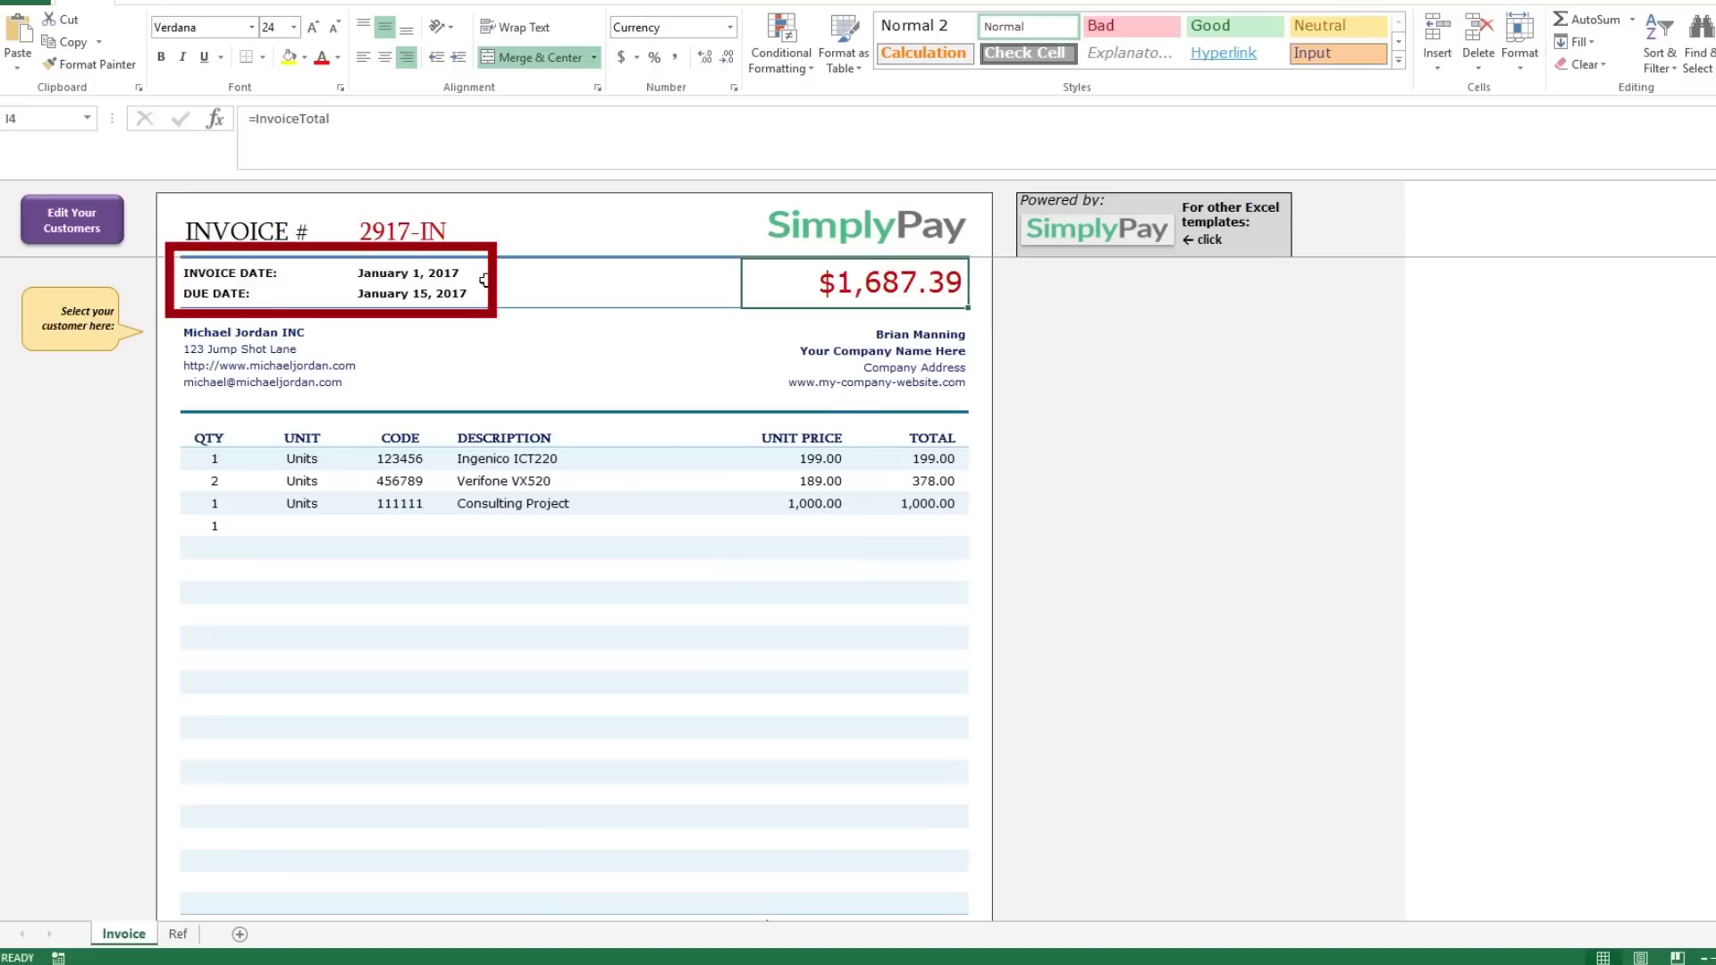
click(482, 277)
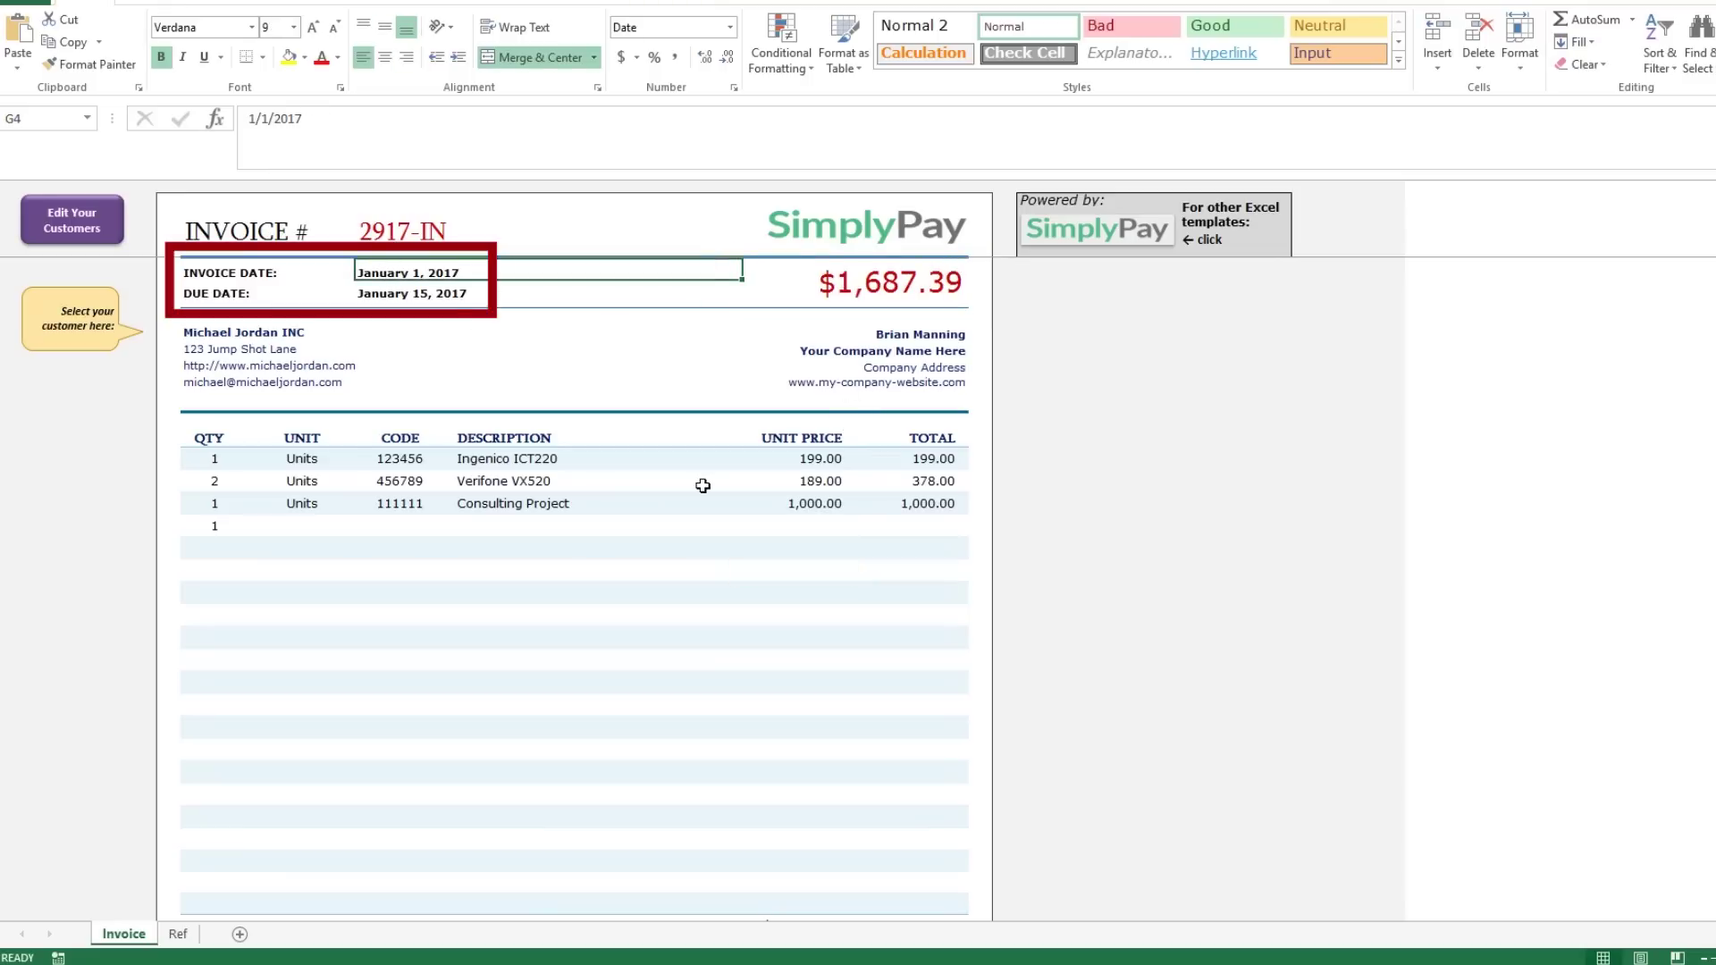
click(404, 300)
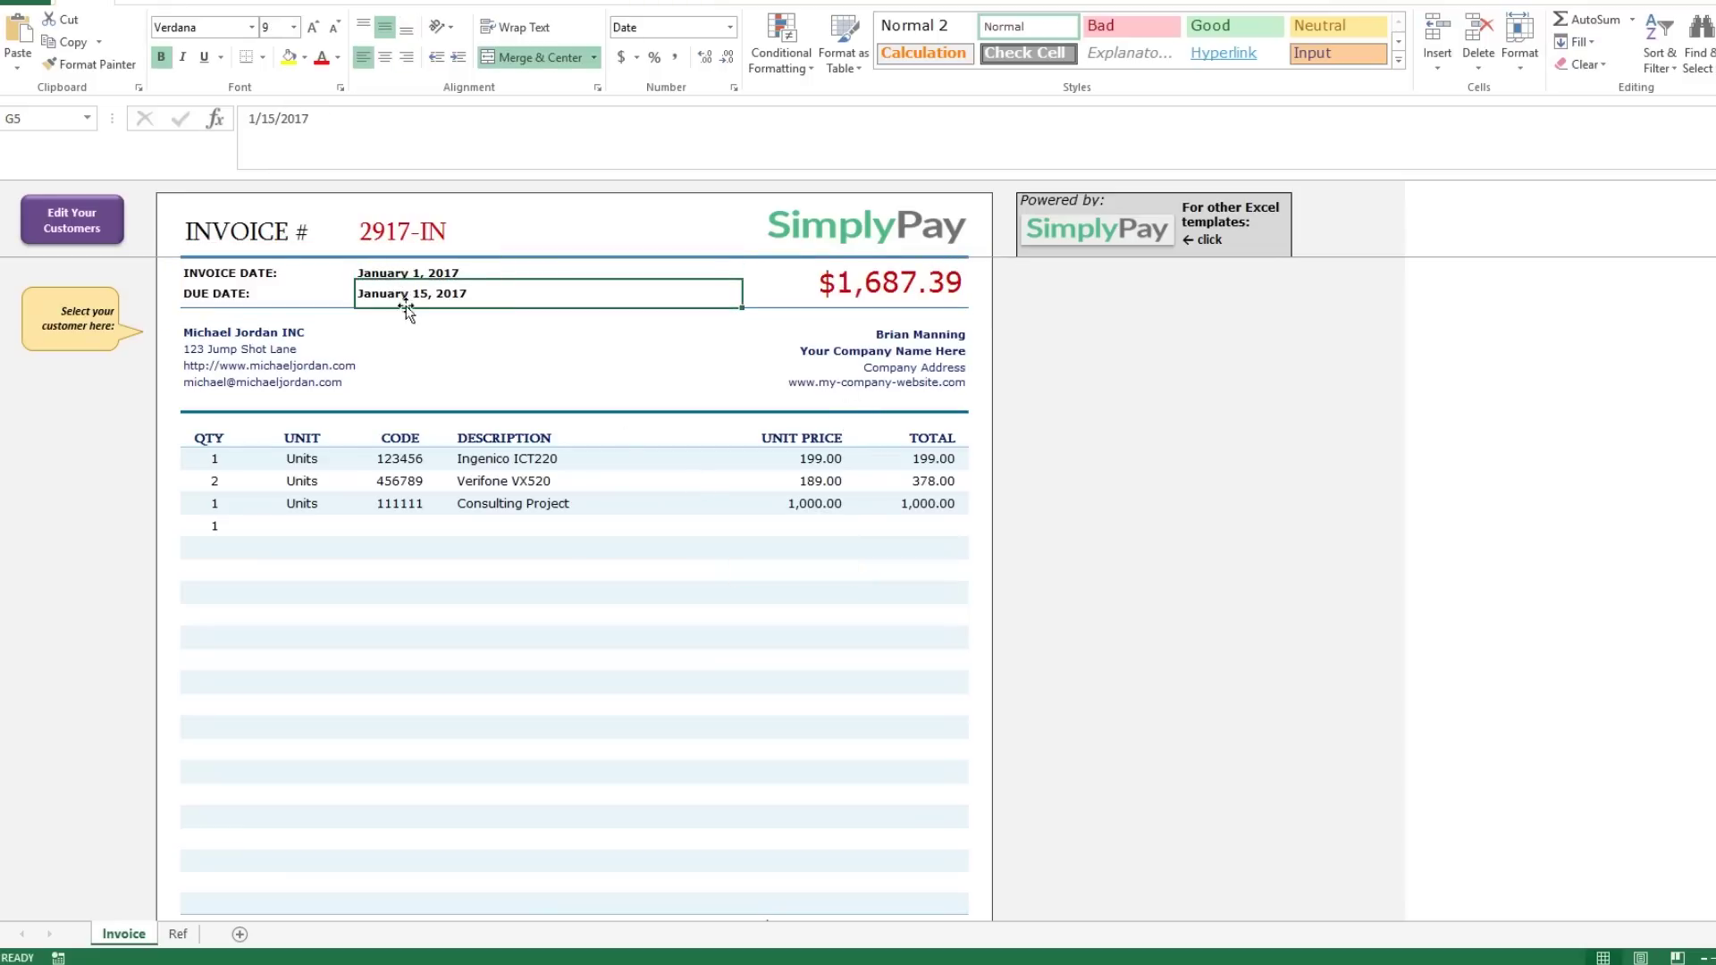
click(315, 336)
Choose Michael Jordan INC as the invoice customer in E7's dropdown.
click(453, 333)
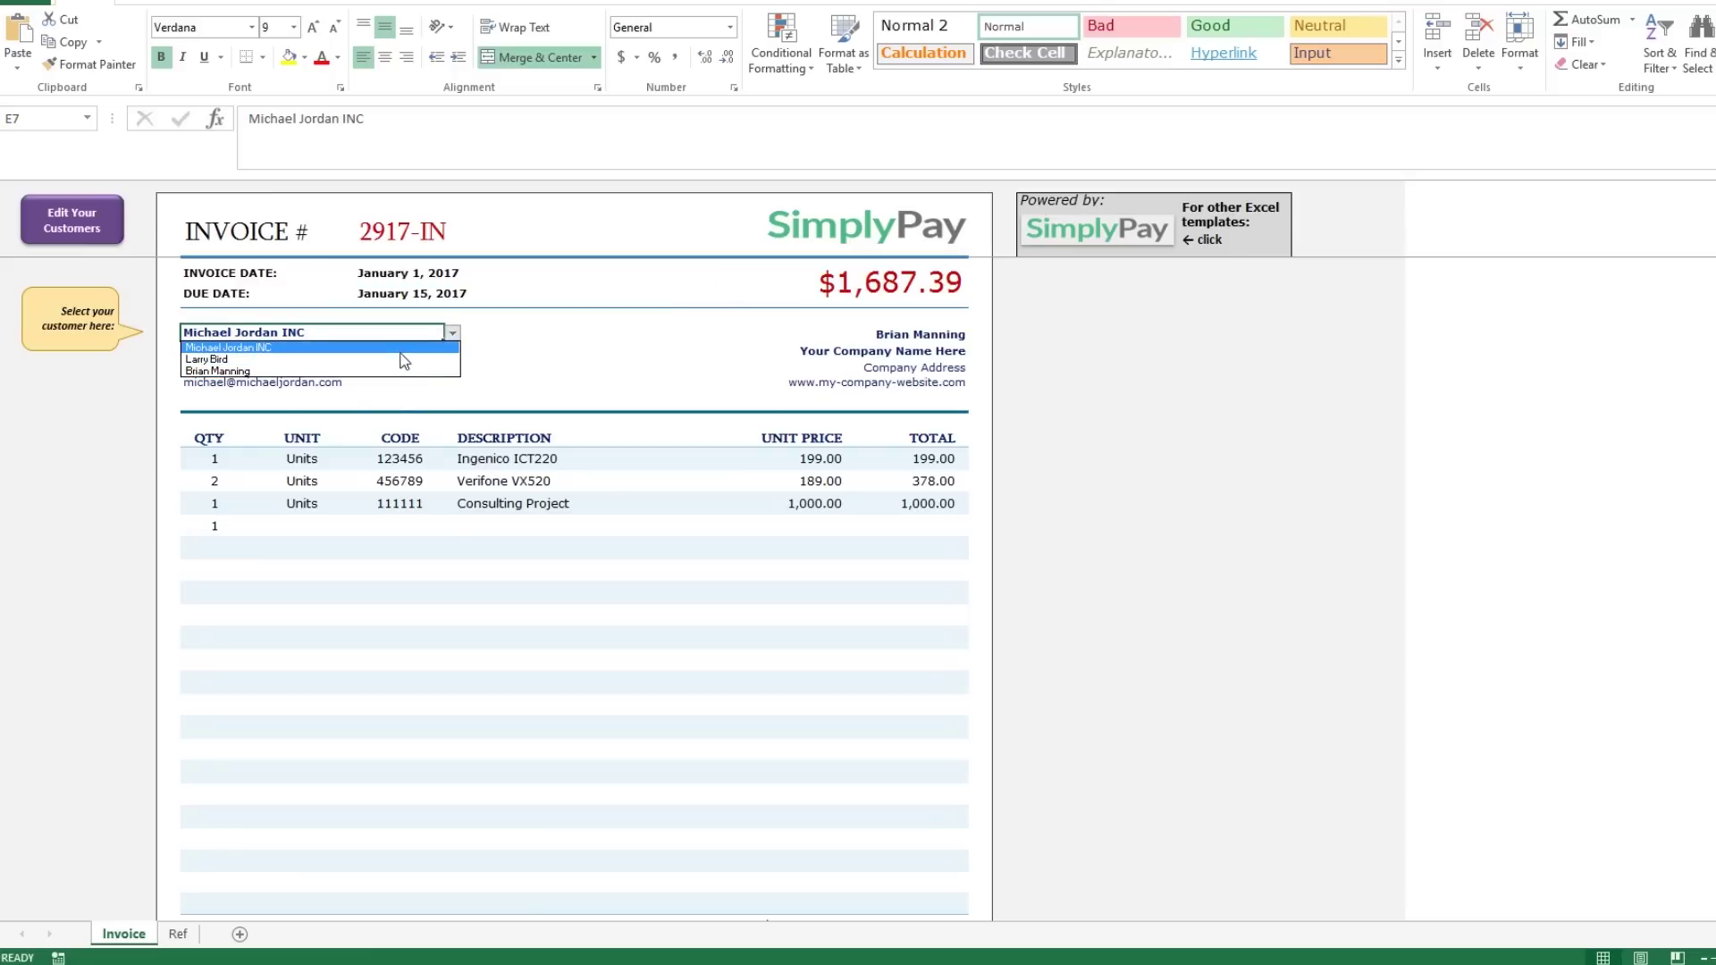
click(402, 358)
click(453, 333)
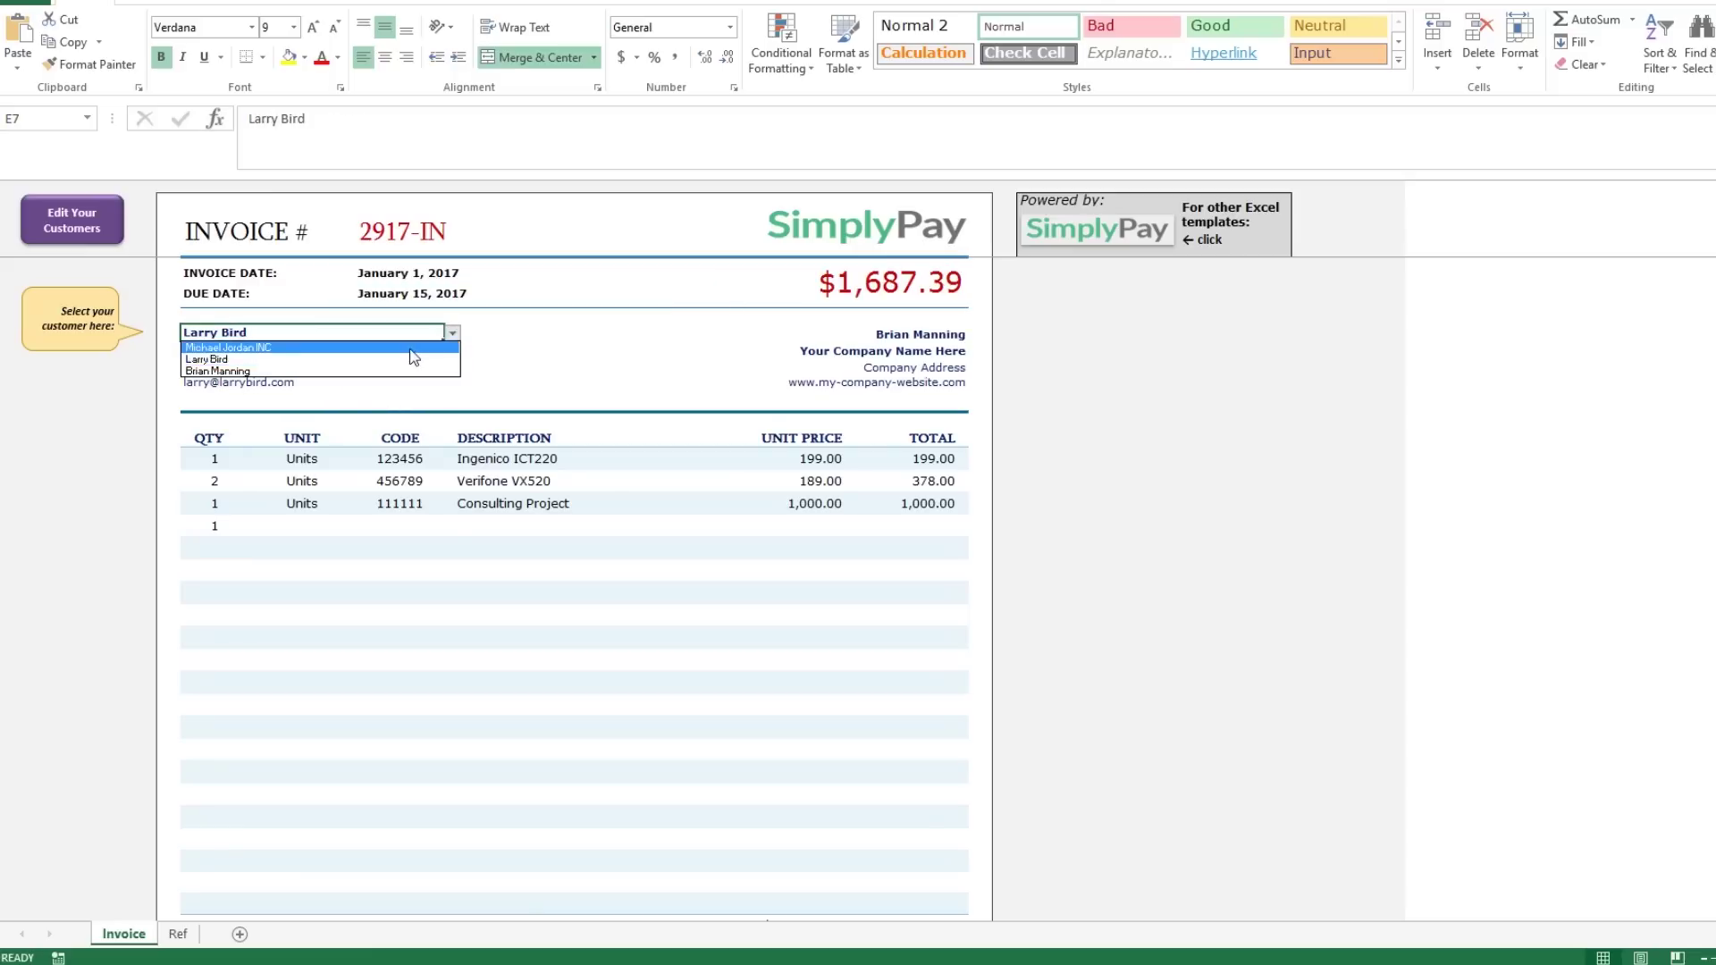
click(268, 348)
Review the Ref sheet's customer entries and the payment button link cell.
click(71, 219)
click(183, 296)
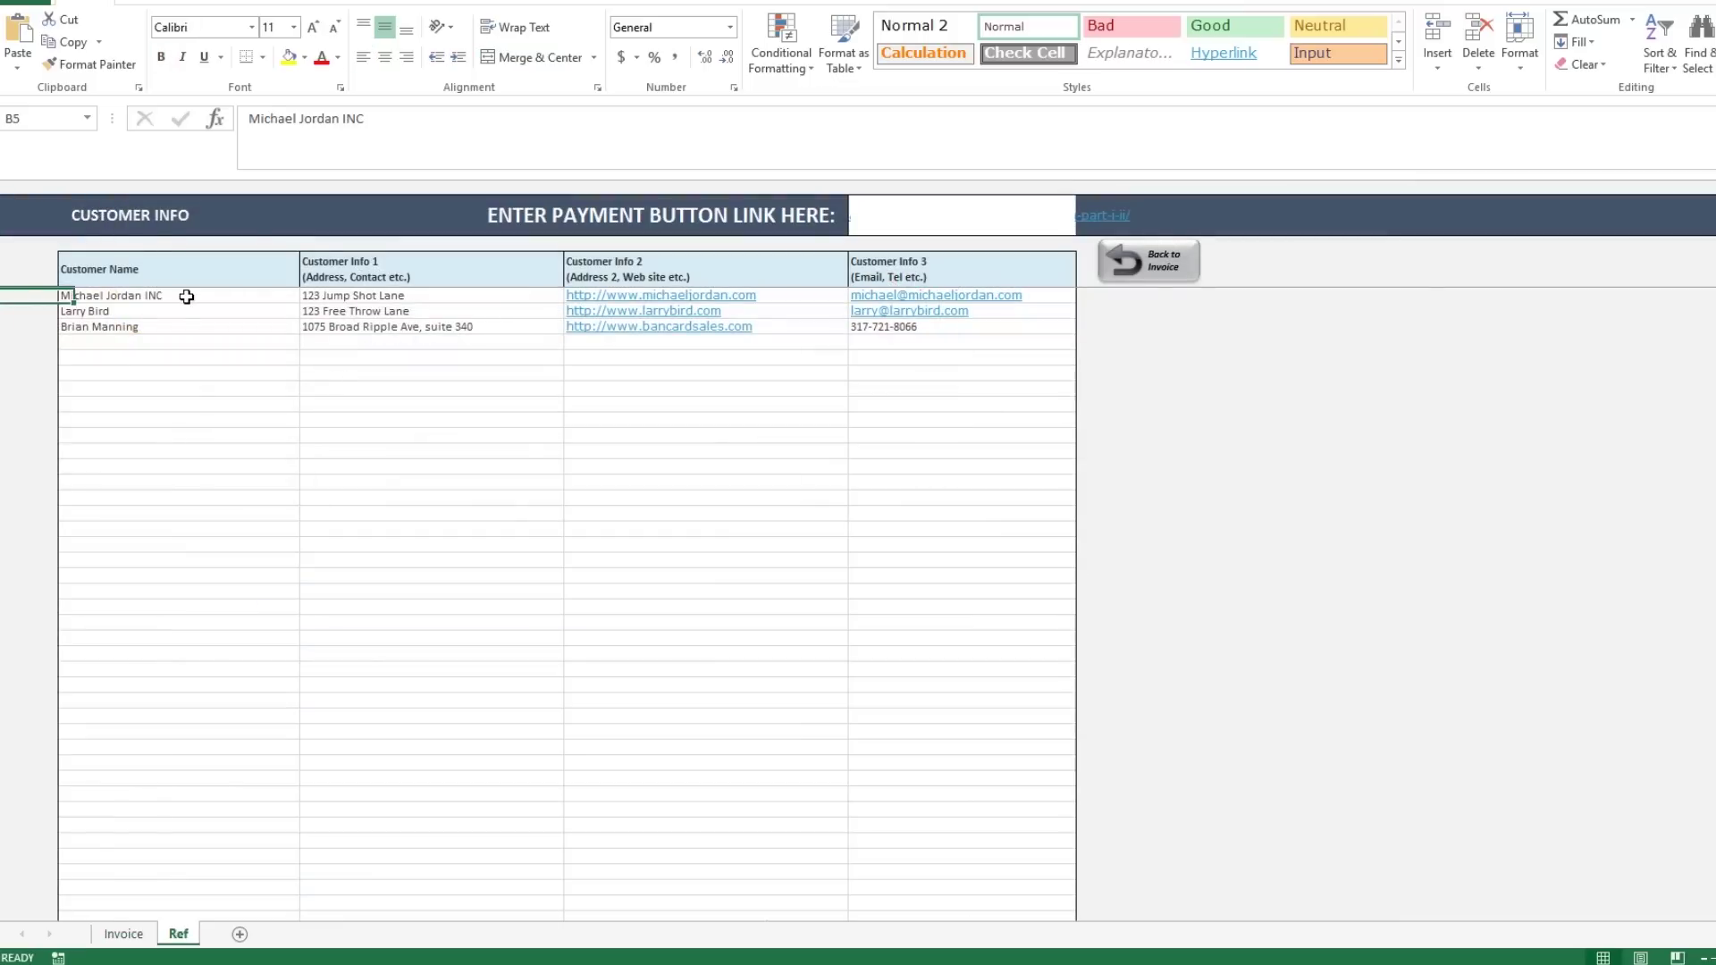
click(346, 300)
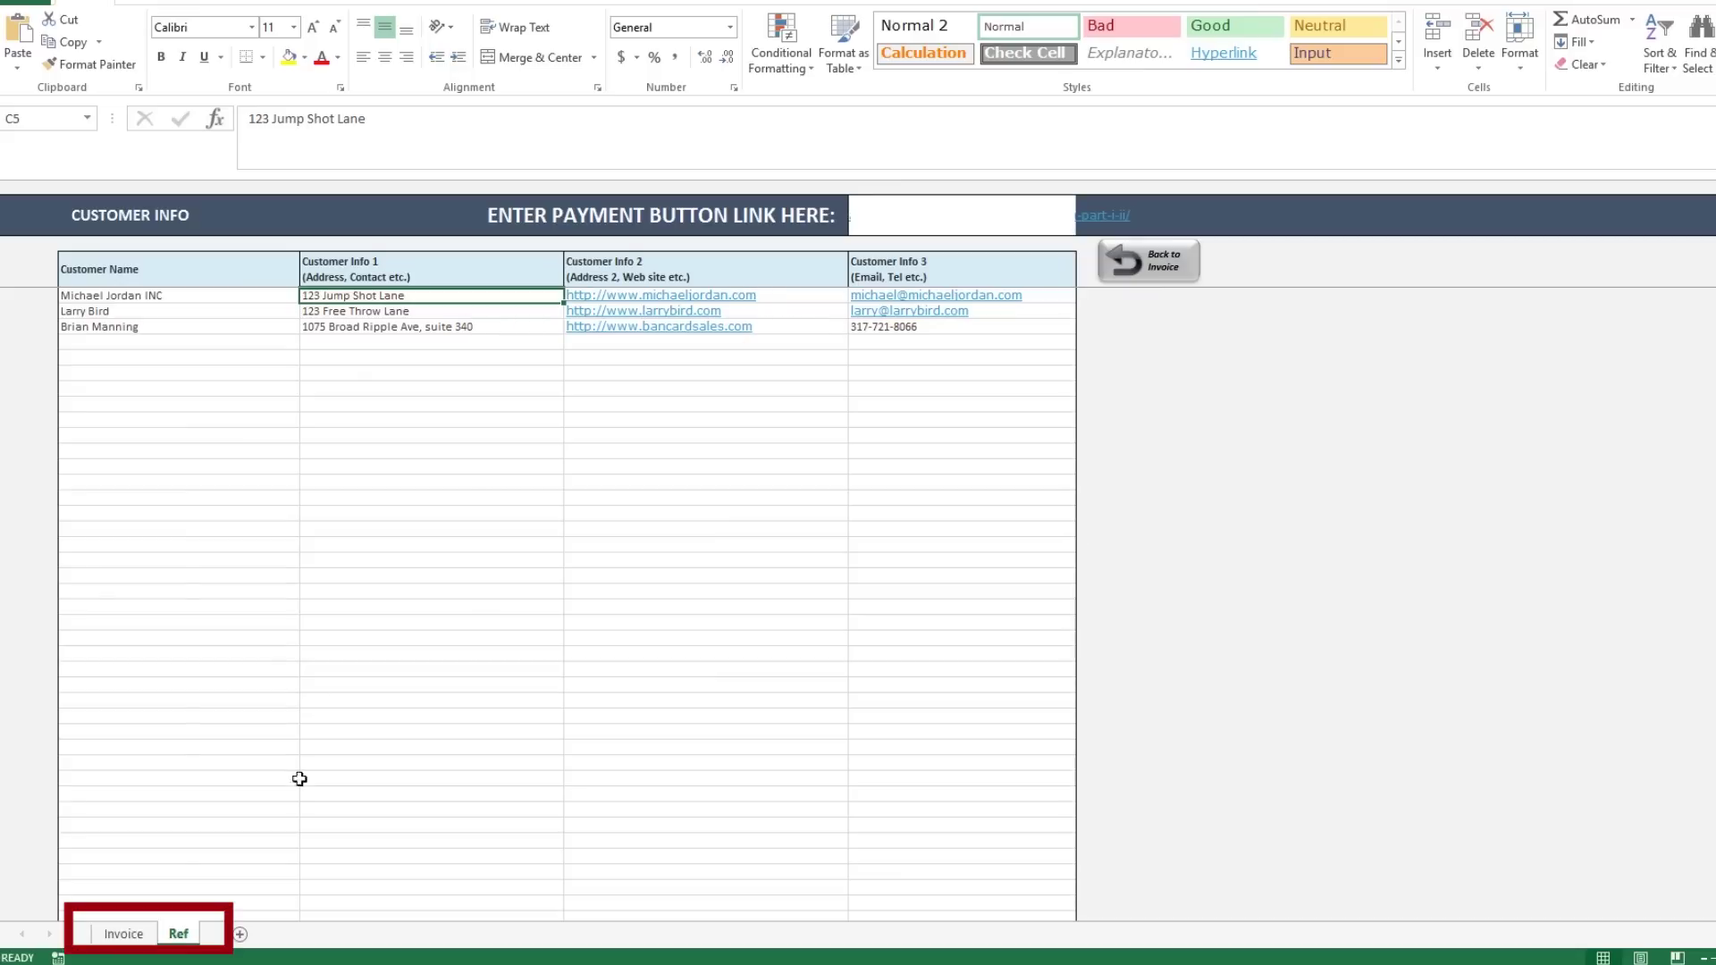
click(133, 937)
click(175, 936)
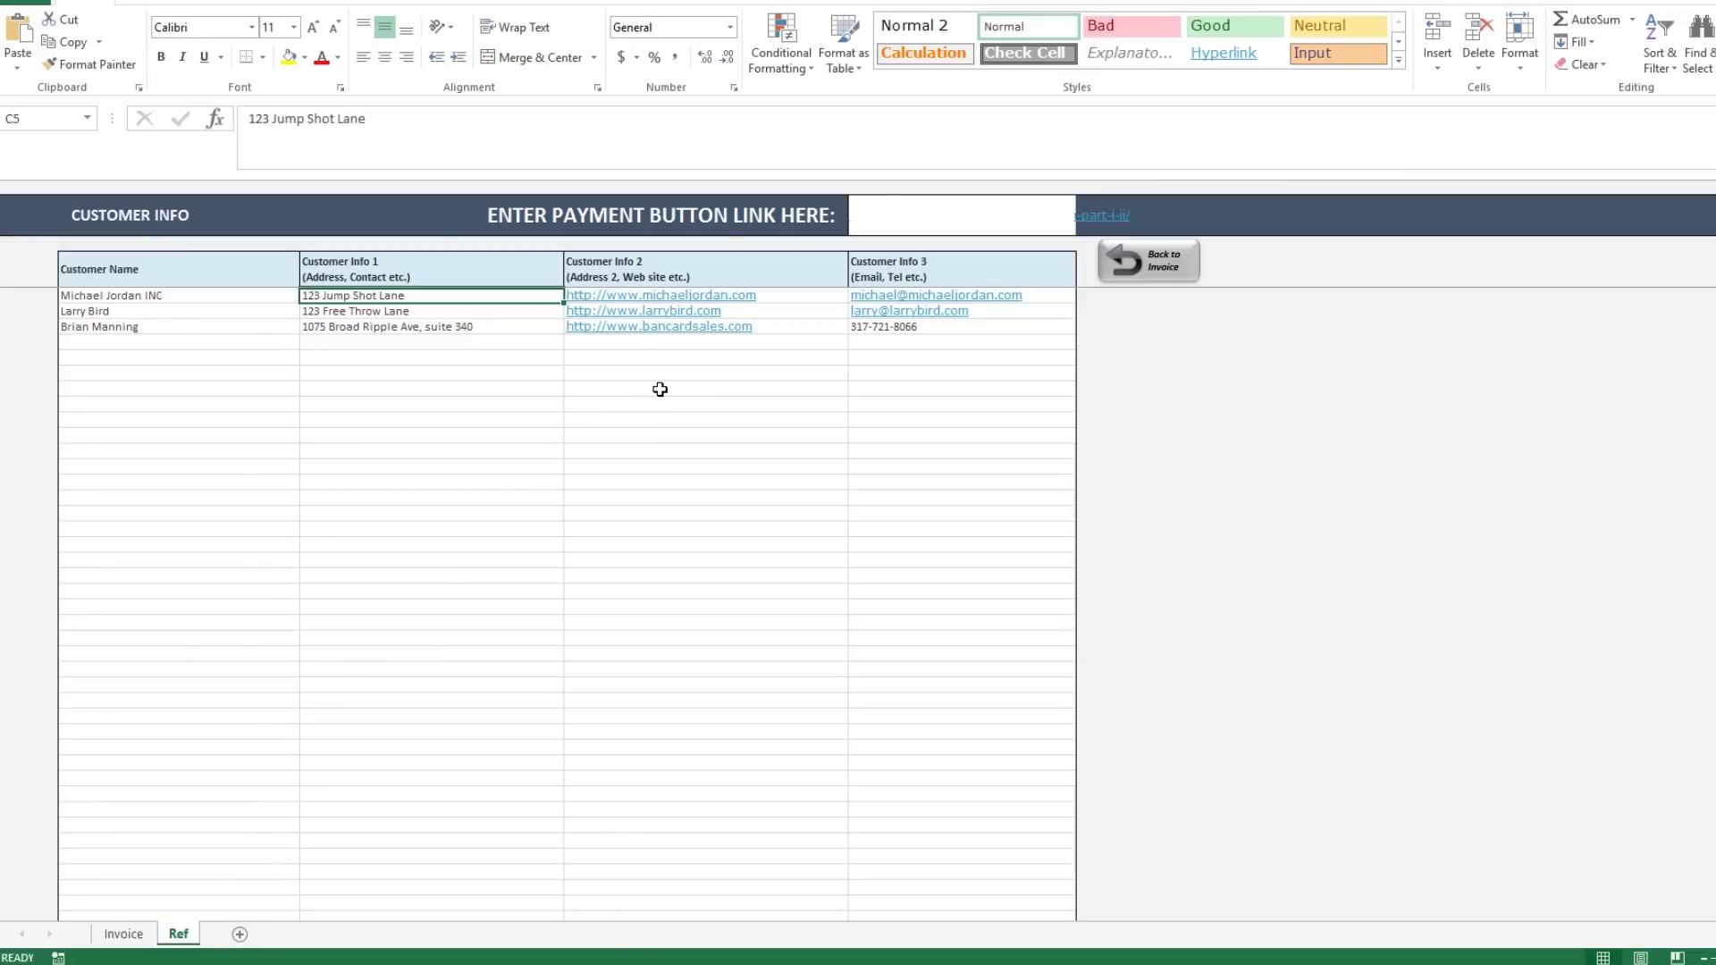
click(926, 230)
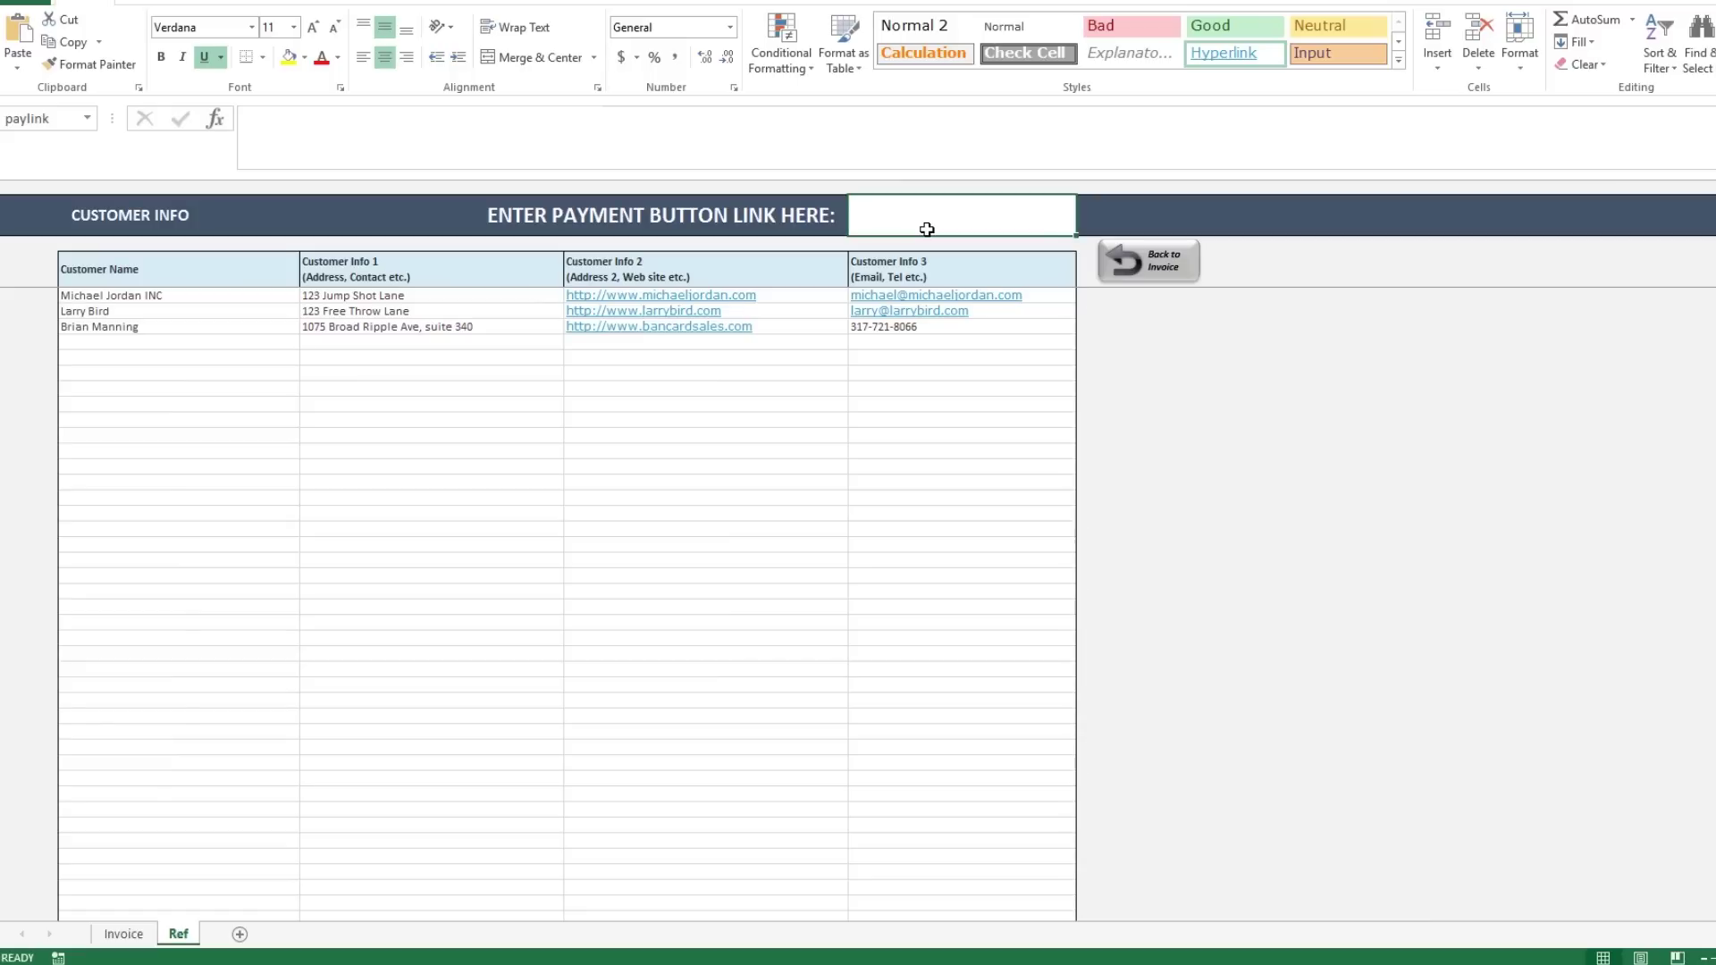
click(213, 295)
click(448, 295)
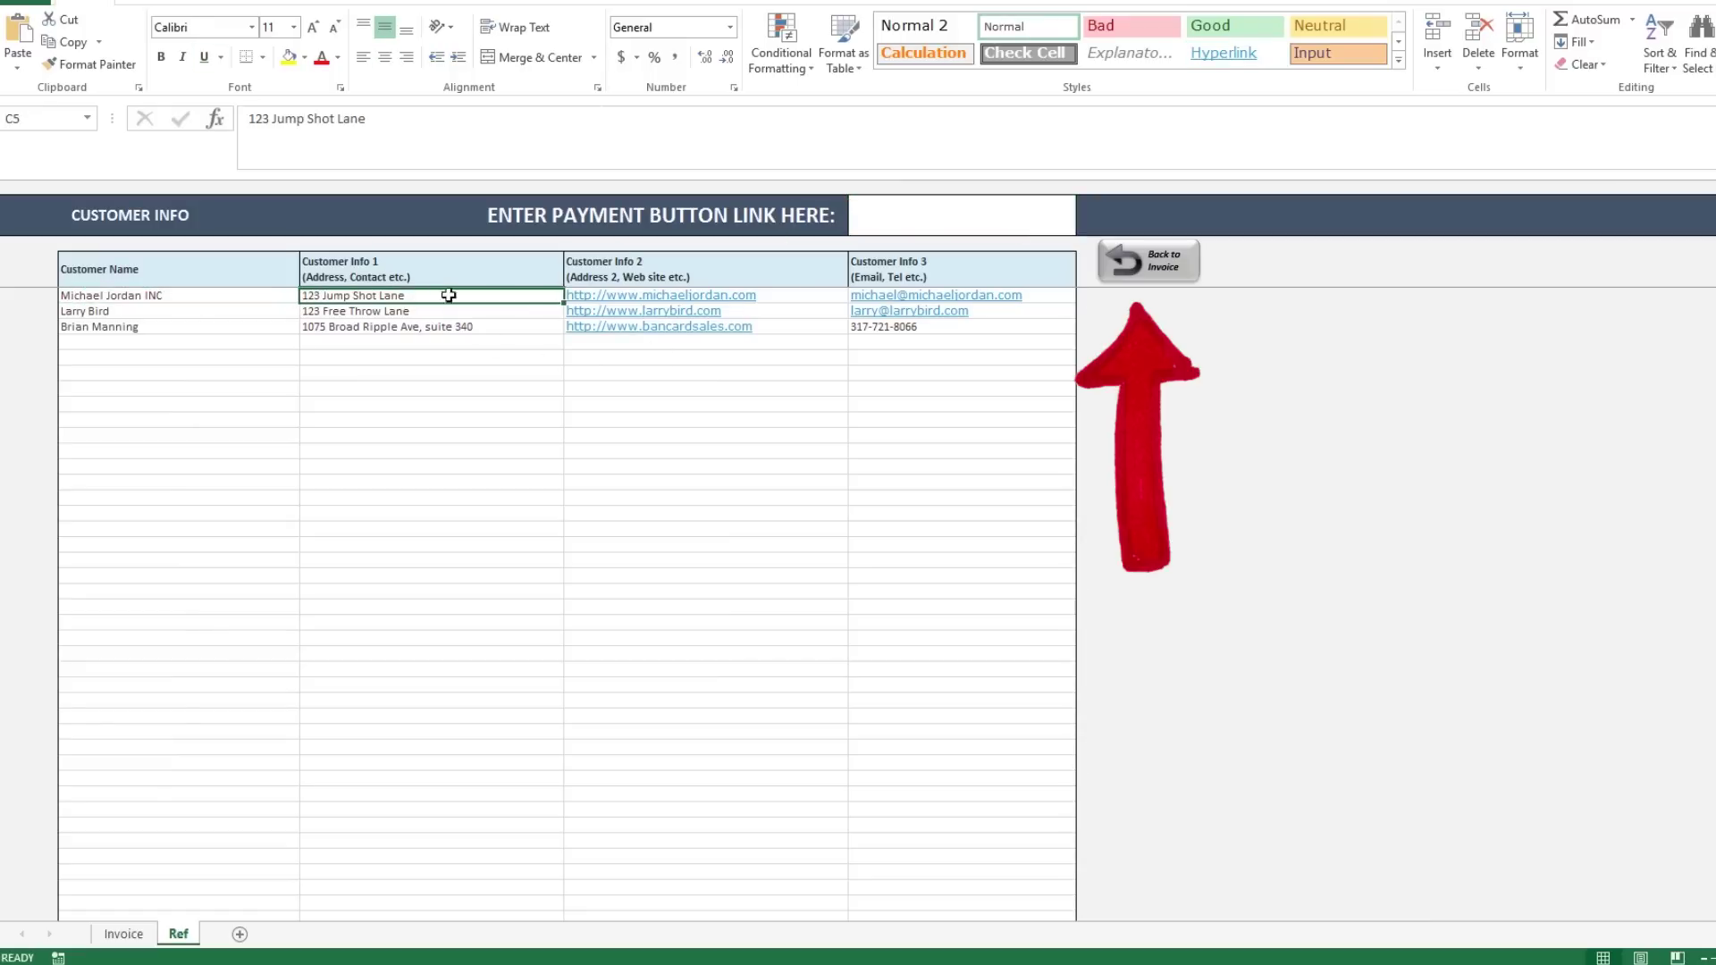
click(126, 934)
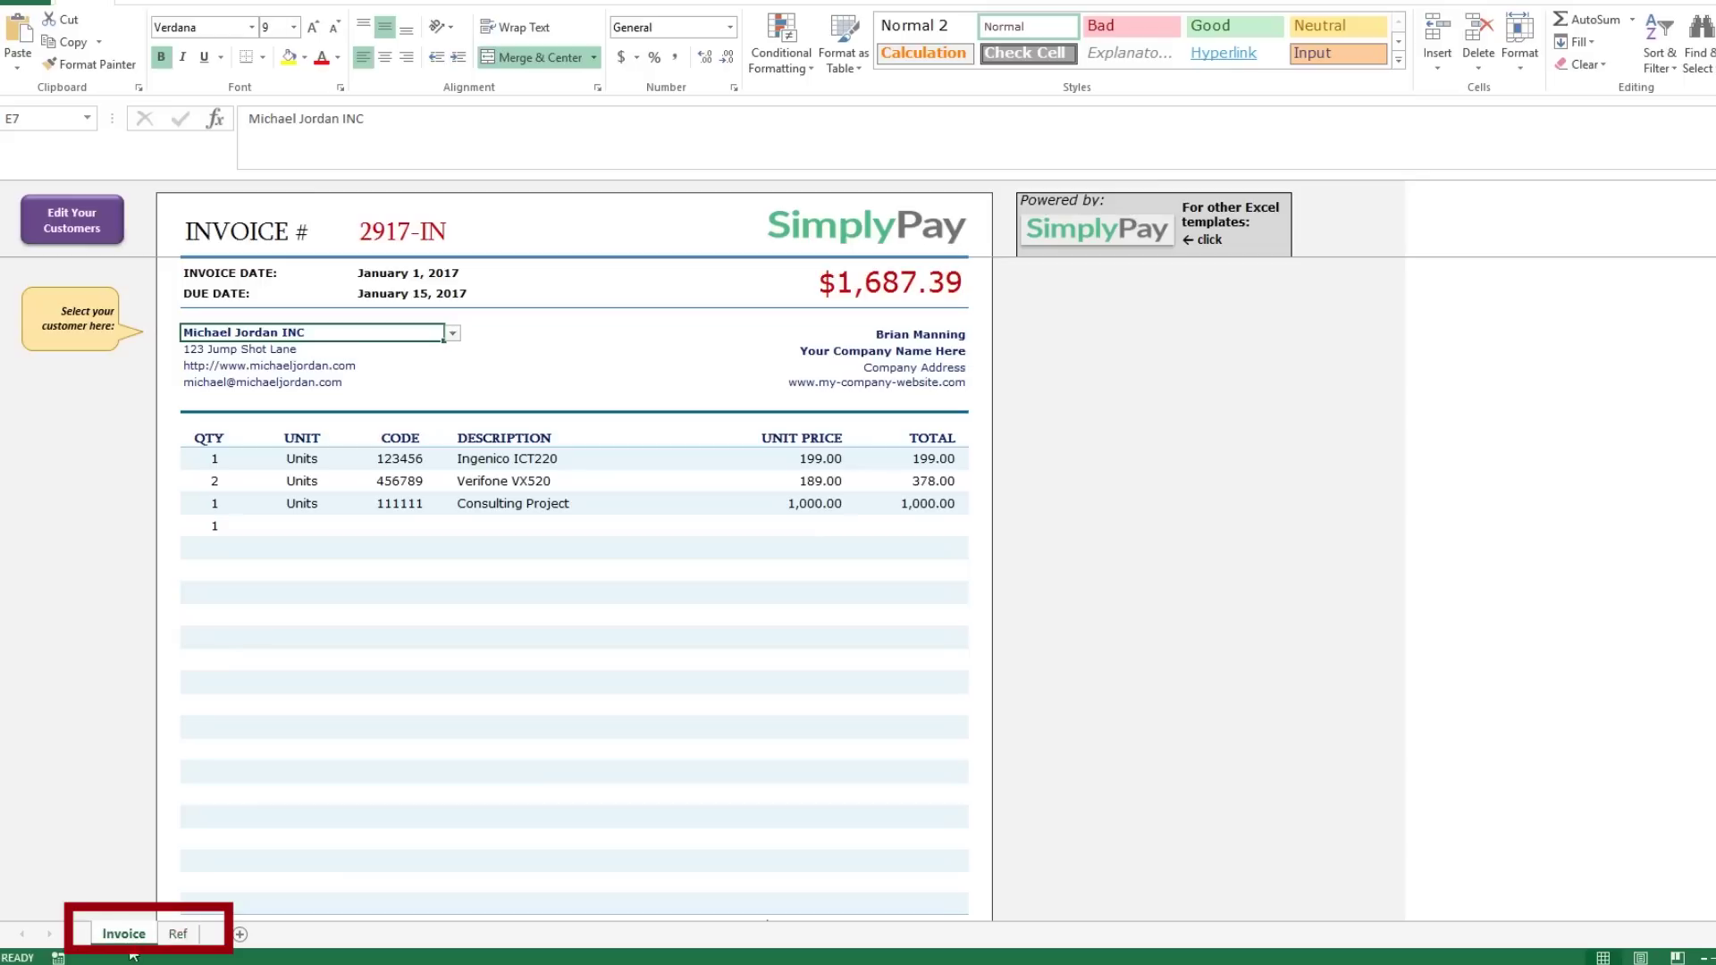
click(179, 933)
click(123, 933)
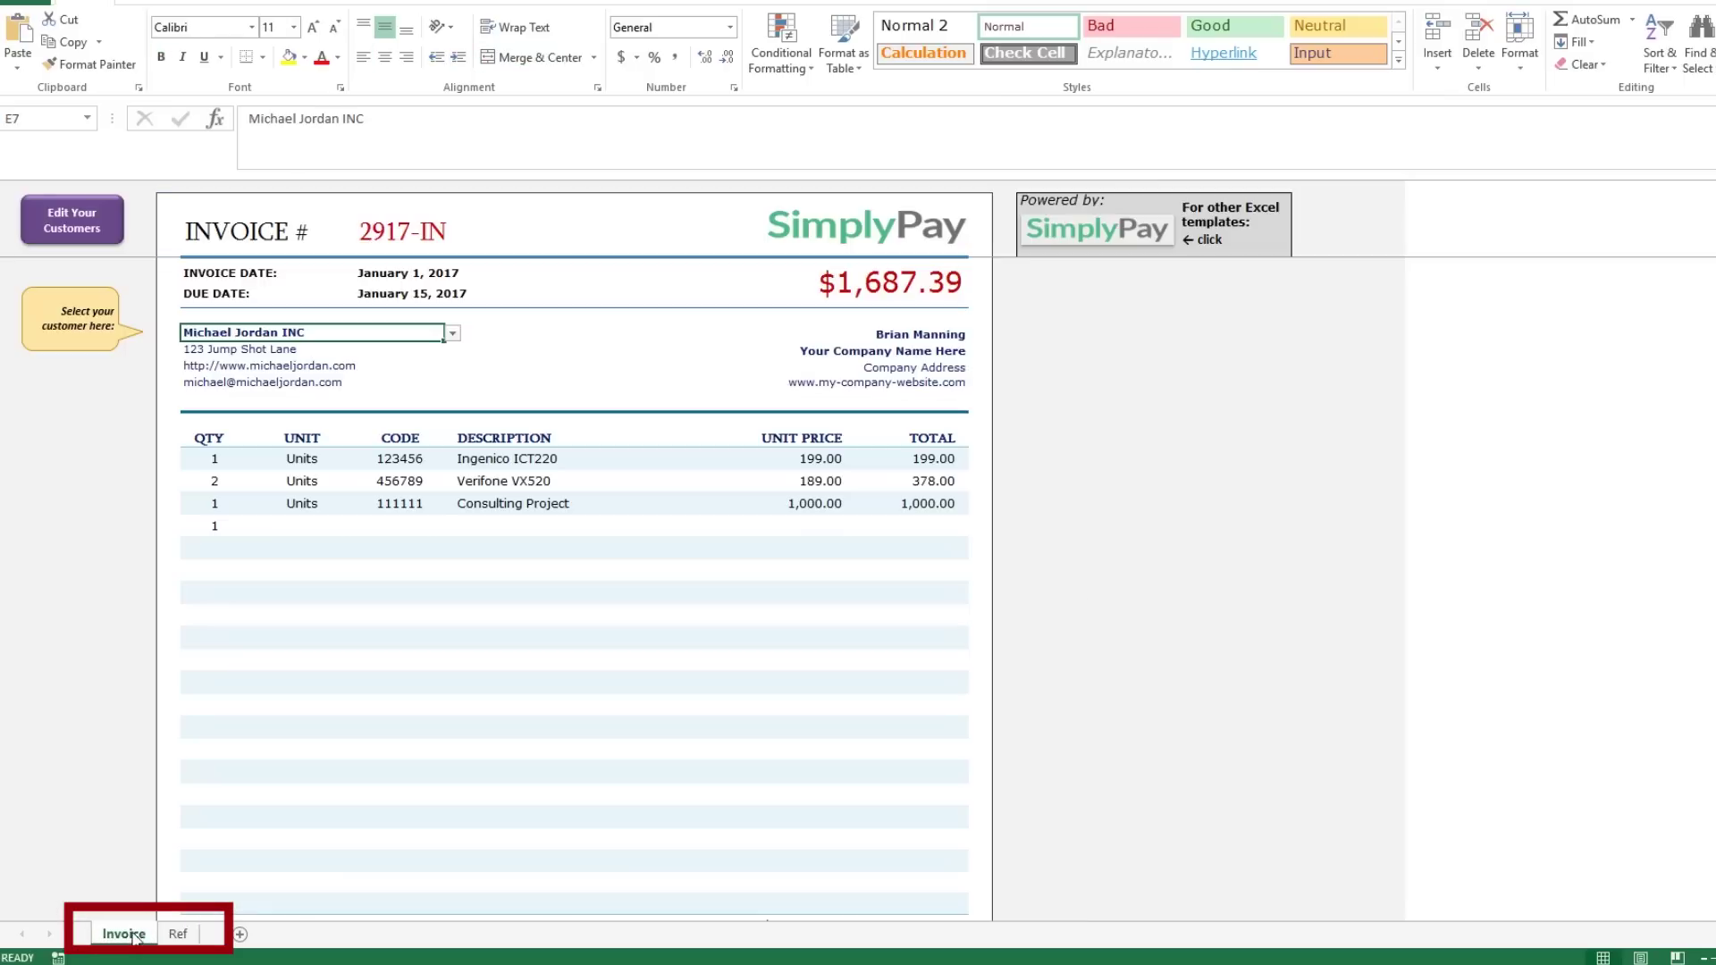
click(317, 586)
click(434, 332)
click(453, 332)
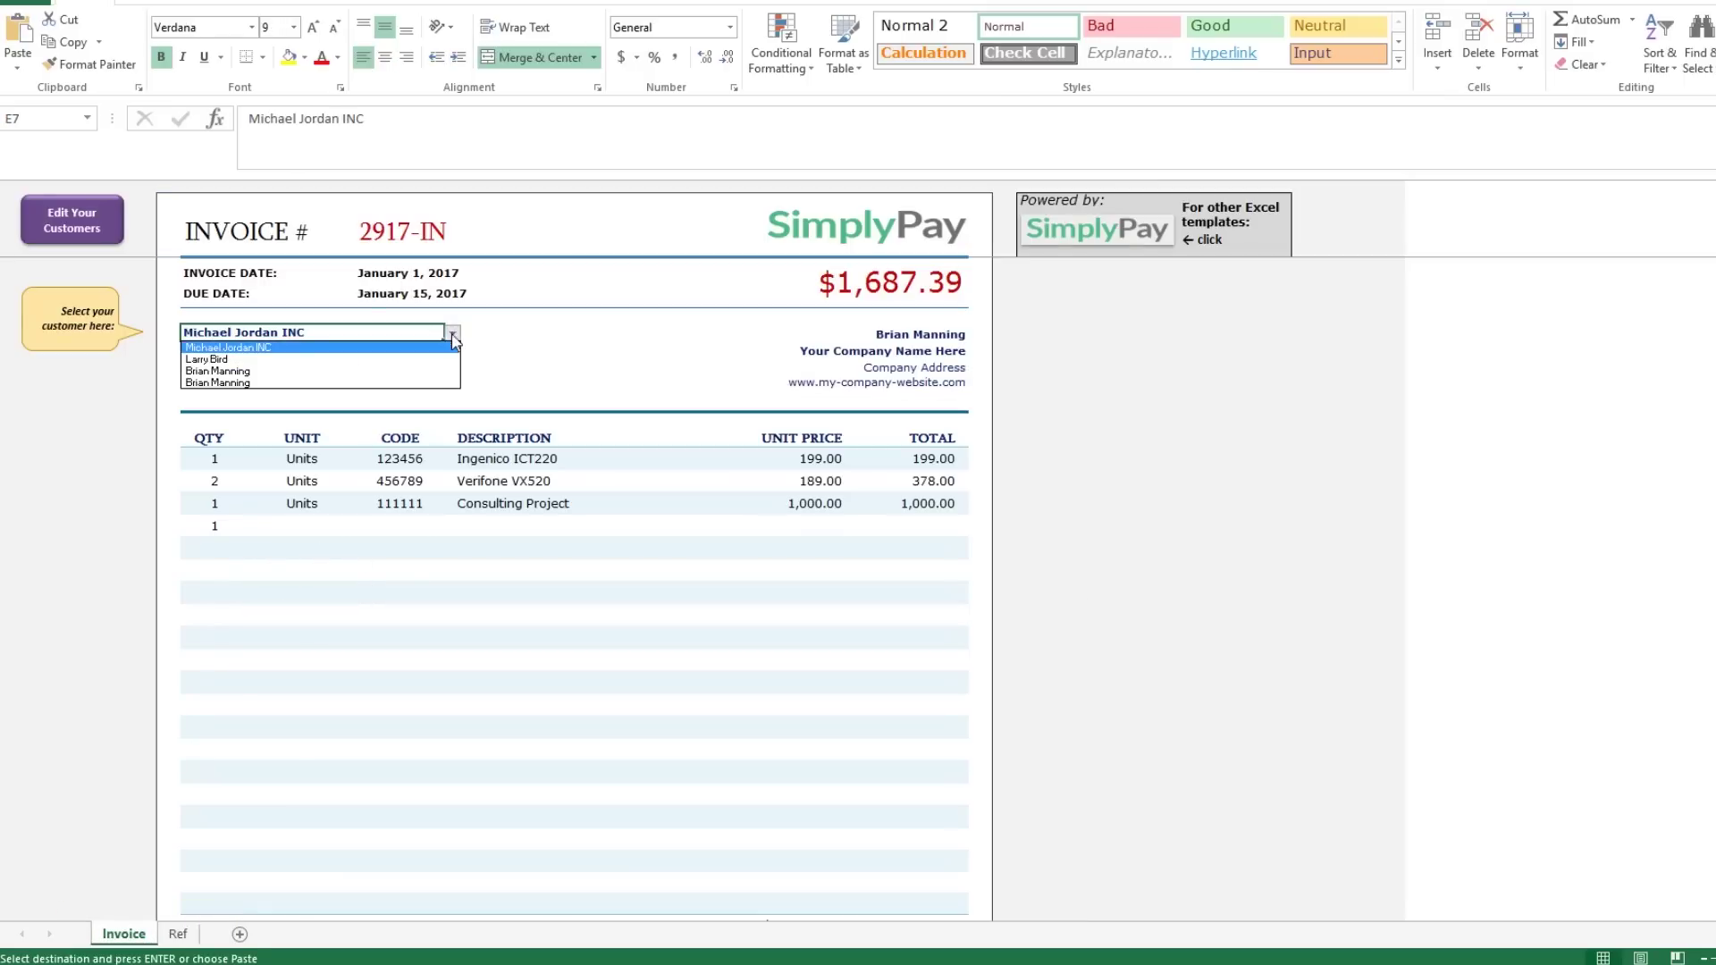
click(420, 359)
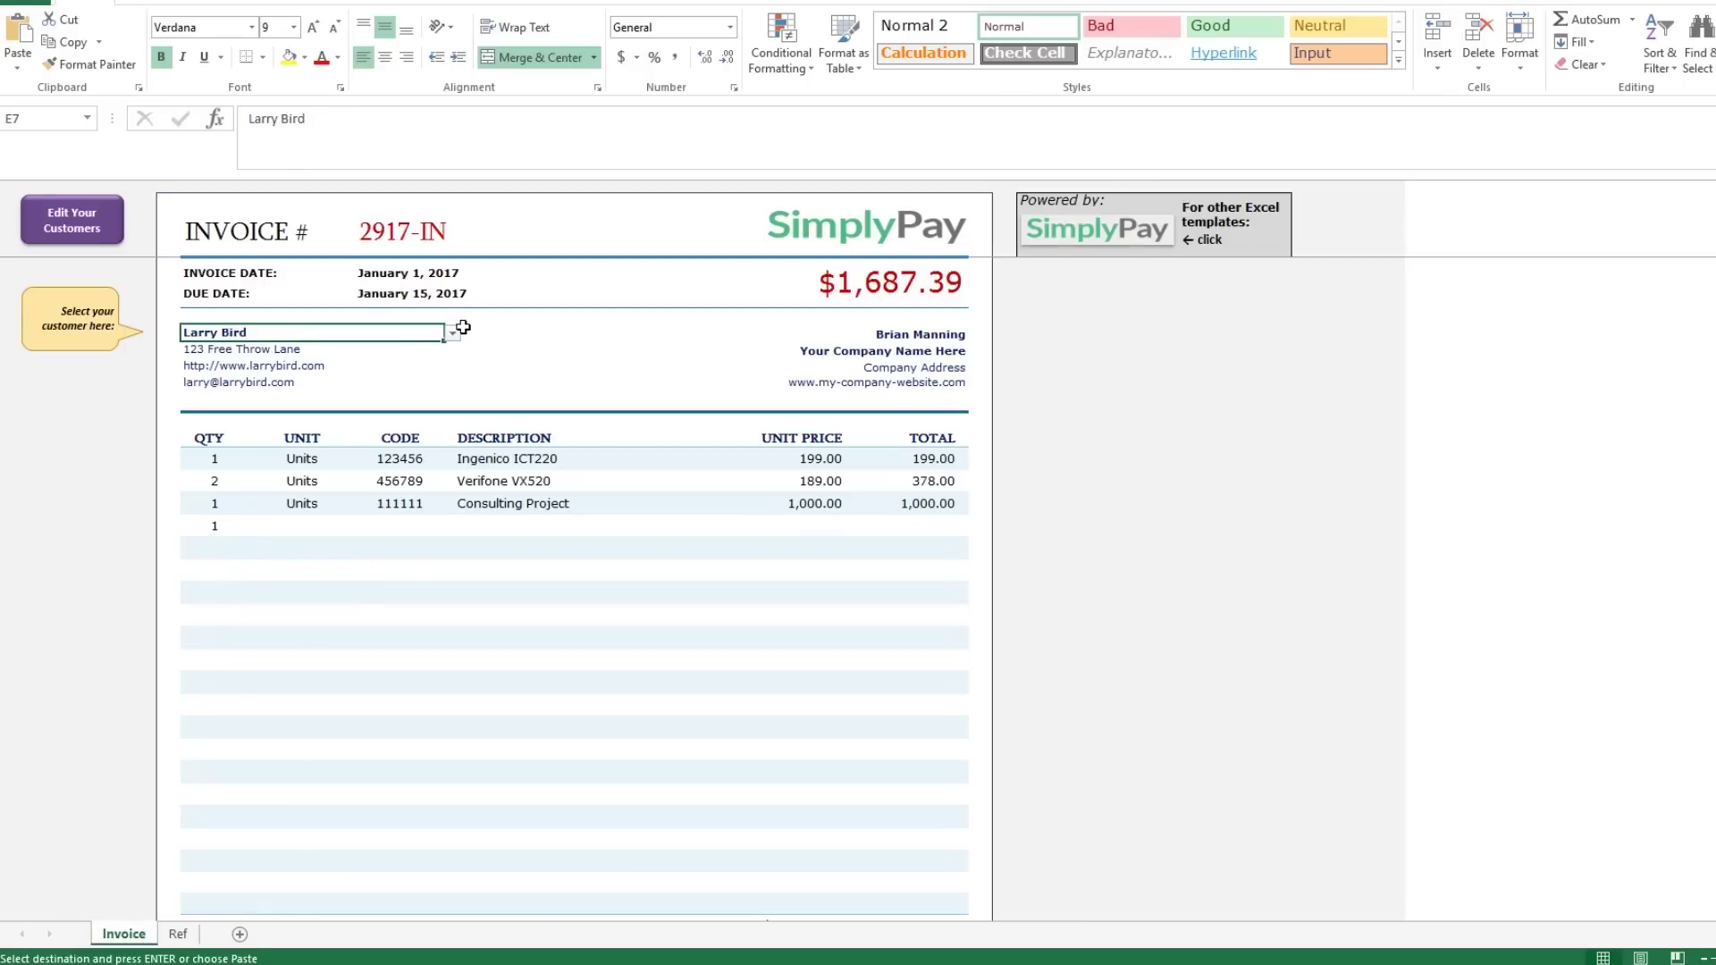
click(453, 333)
click(414, 378)
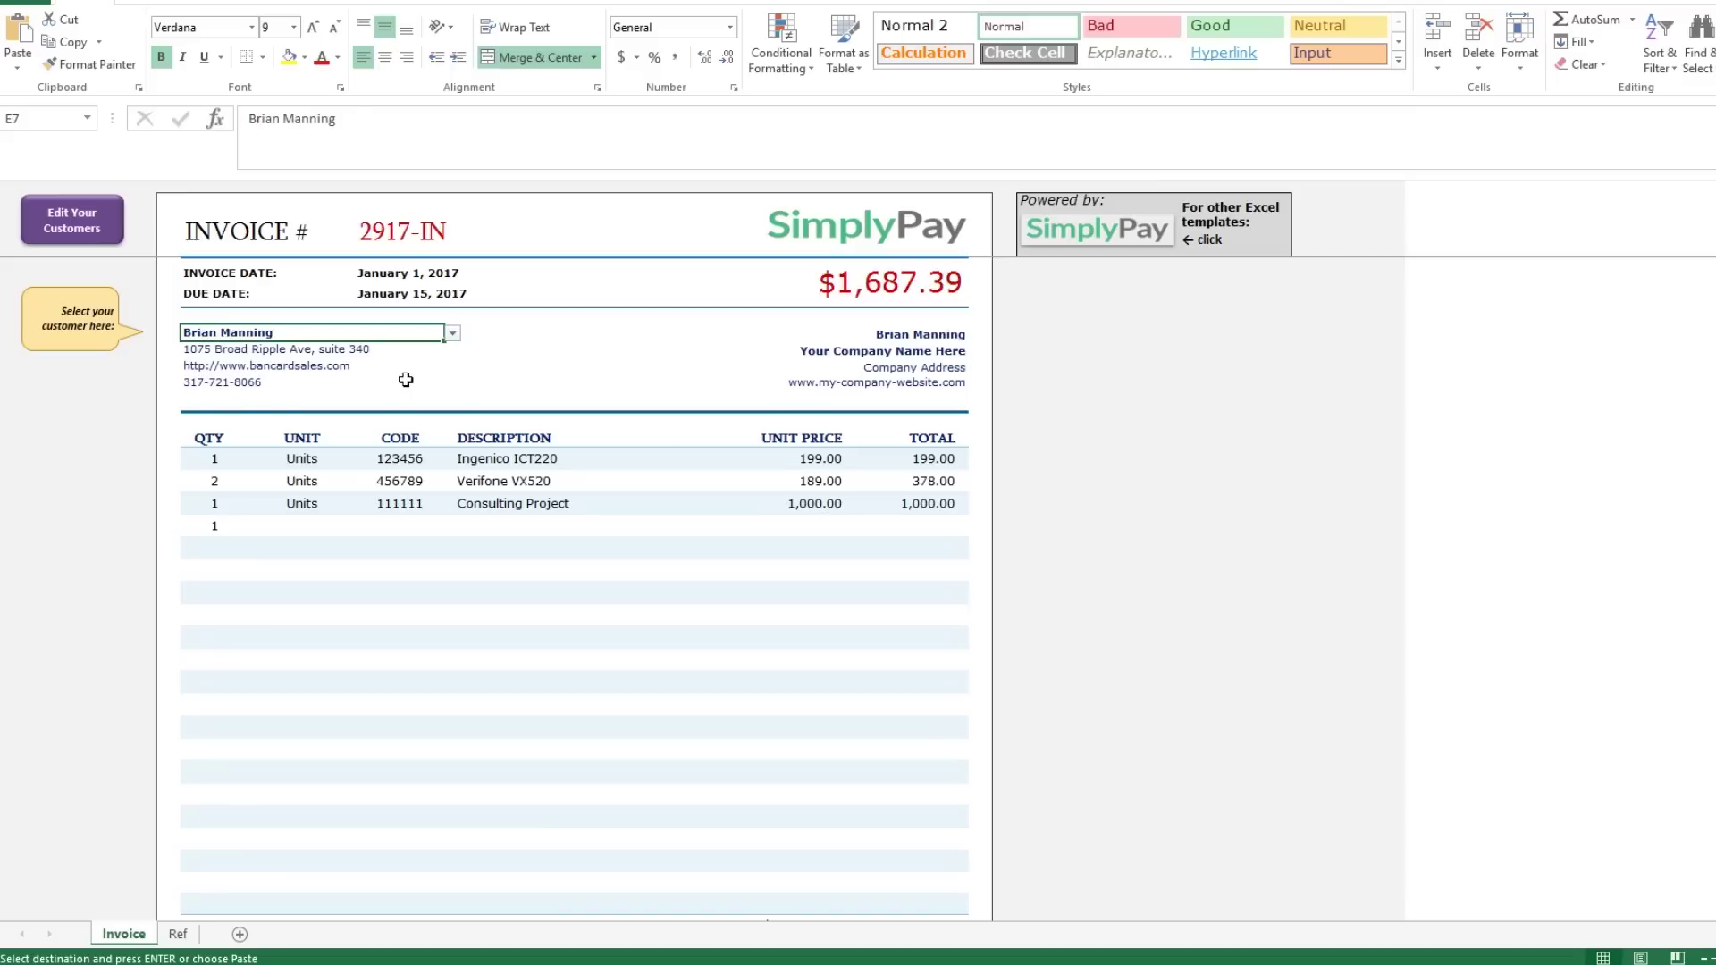
click(385, 382)
click(394, 332)
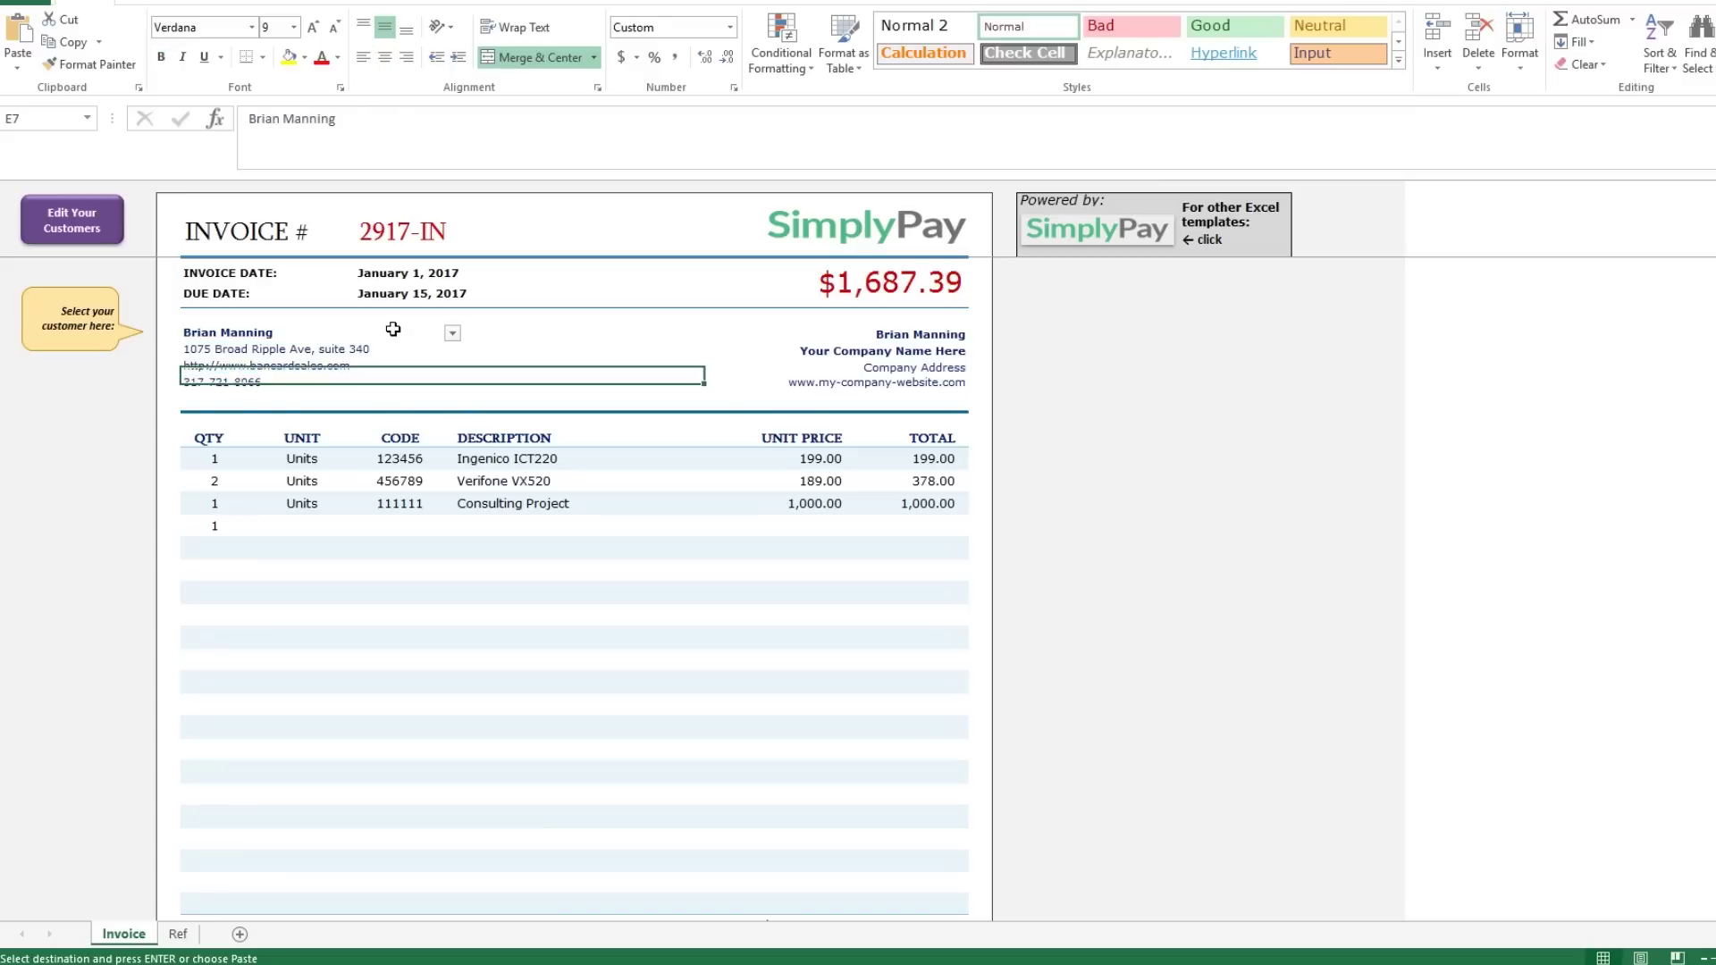
click(452, 337)
click(438, 350)
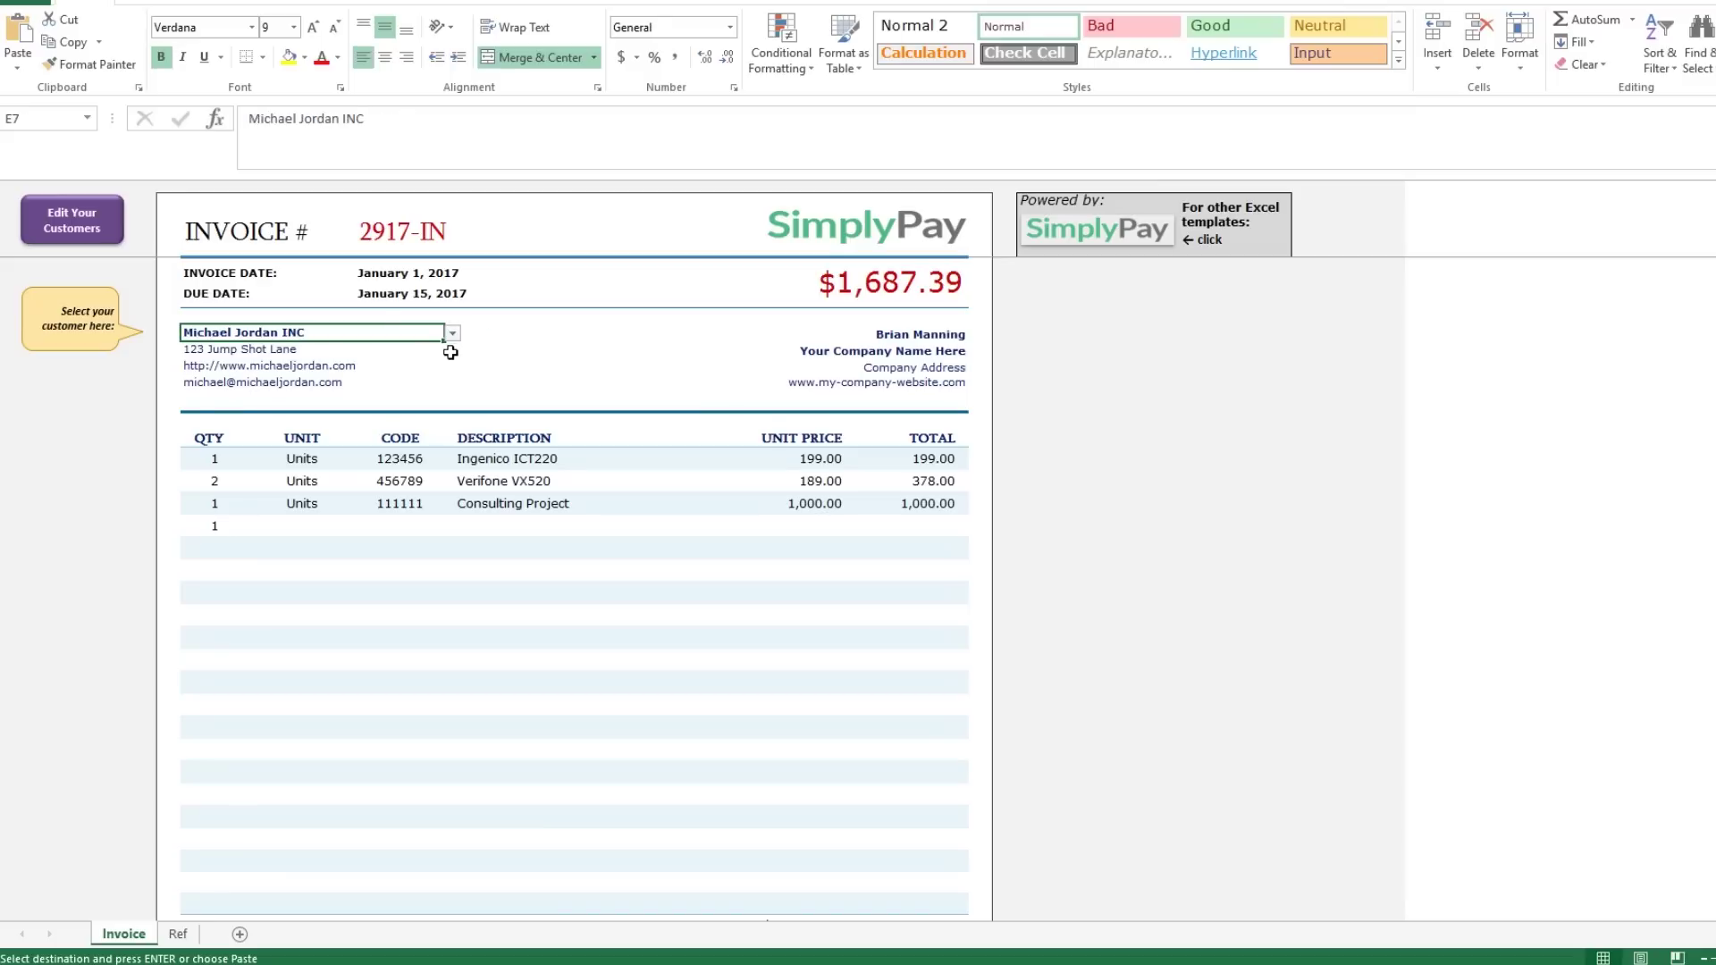
click(551, 355)
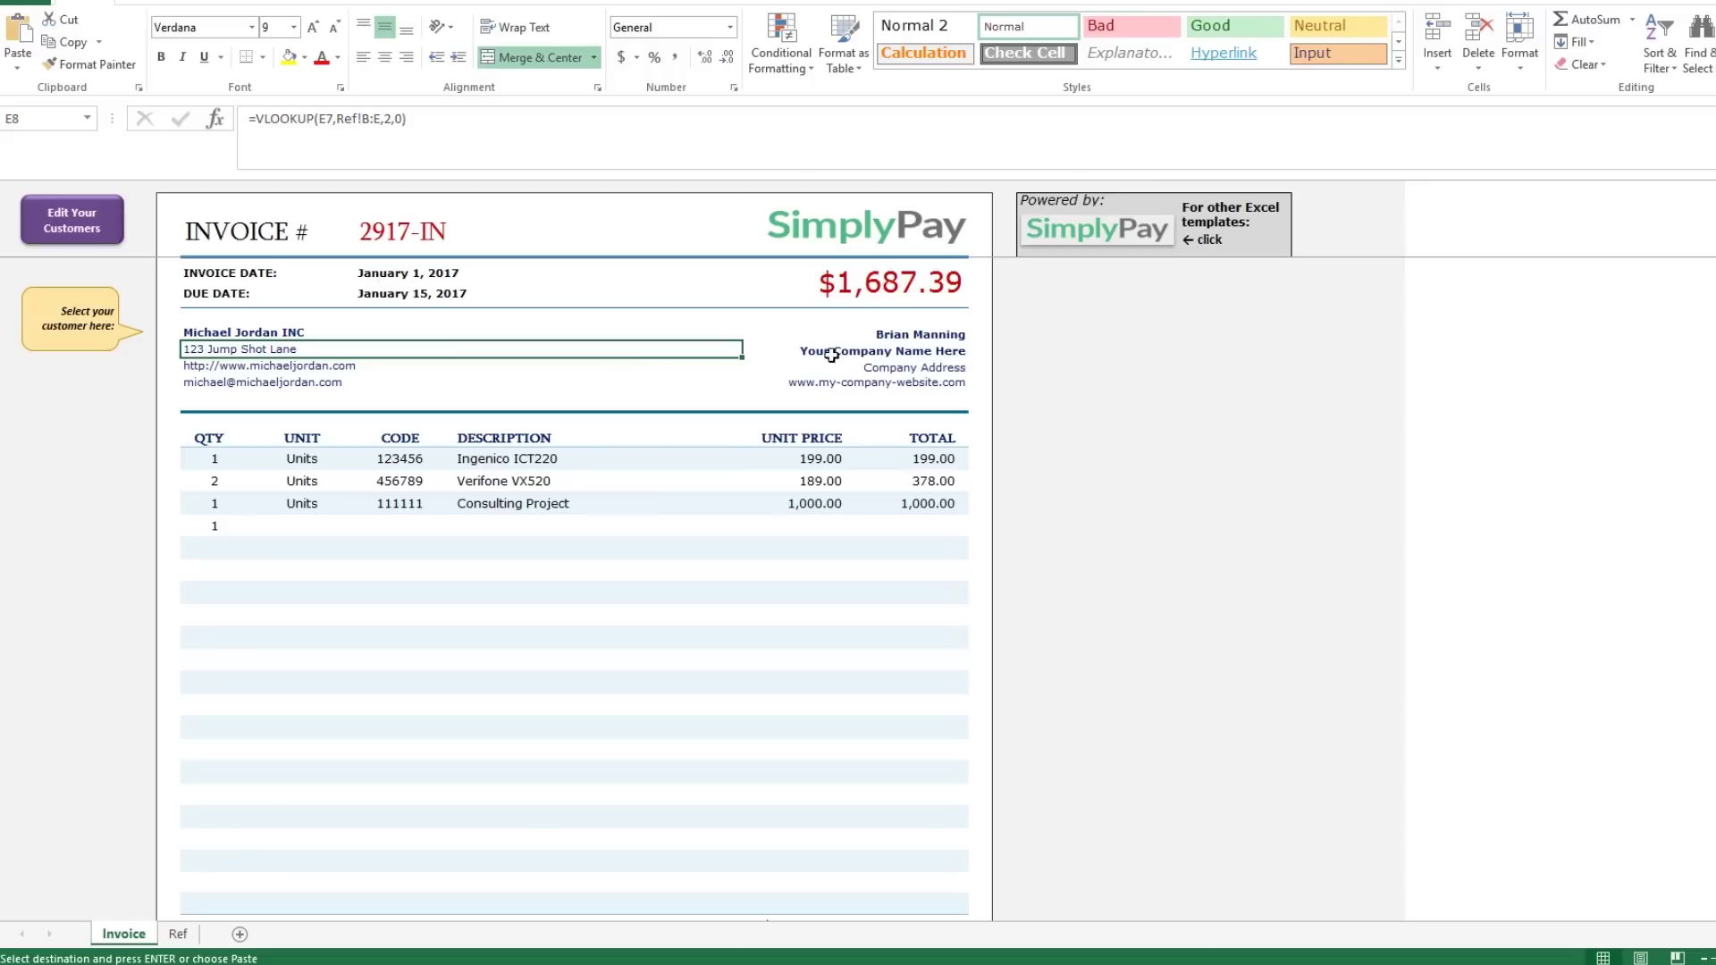
click(215, 460)
Inspect the first item's Units, code, description, unit price and TOTAL formula.
click(255, 457)
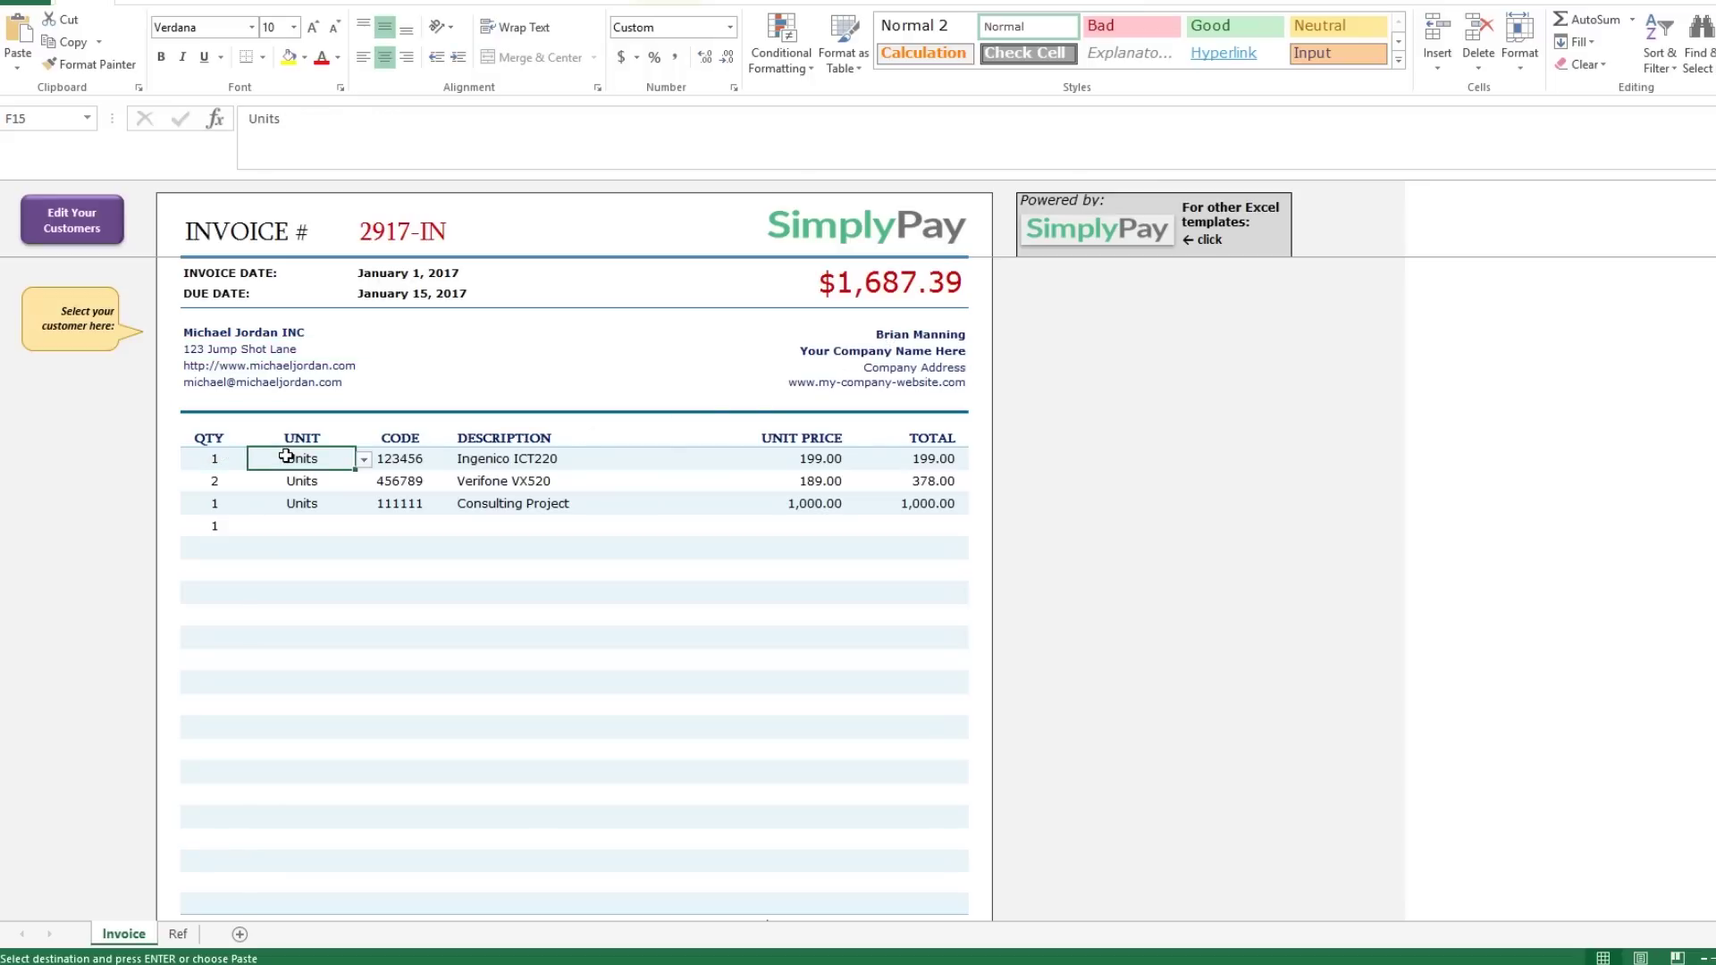
click(365, 460)
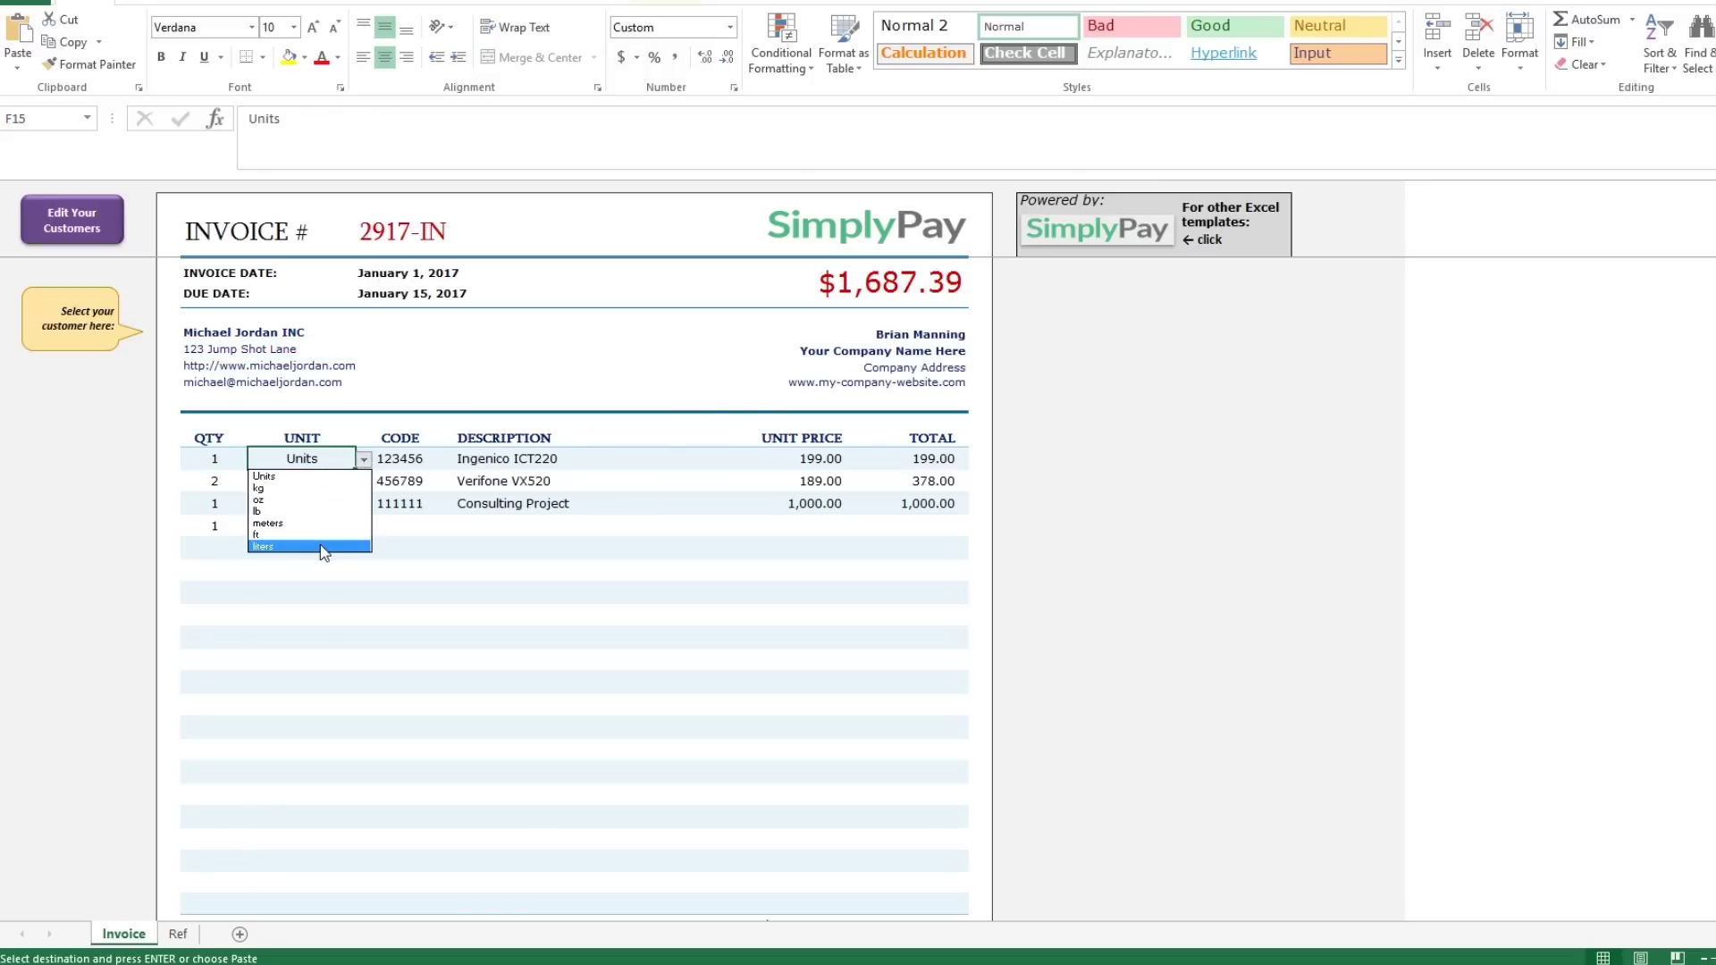
click(321, 476)
click(407, 459)
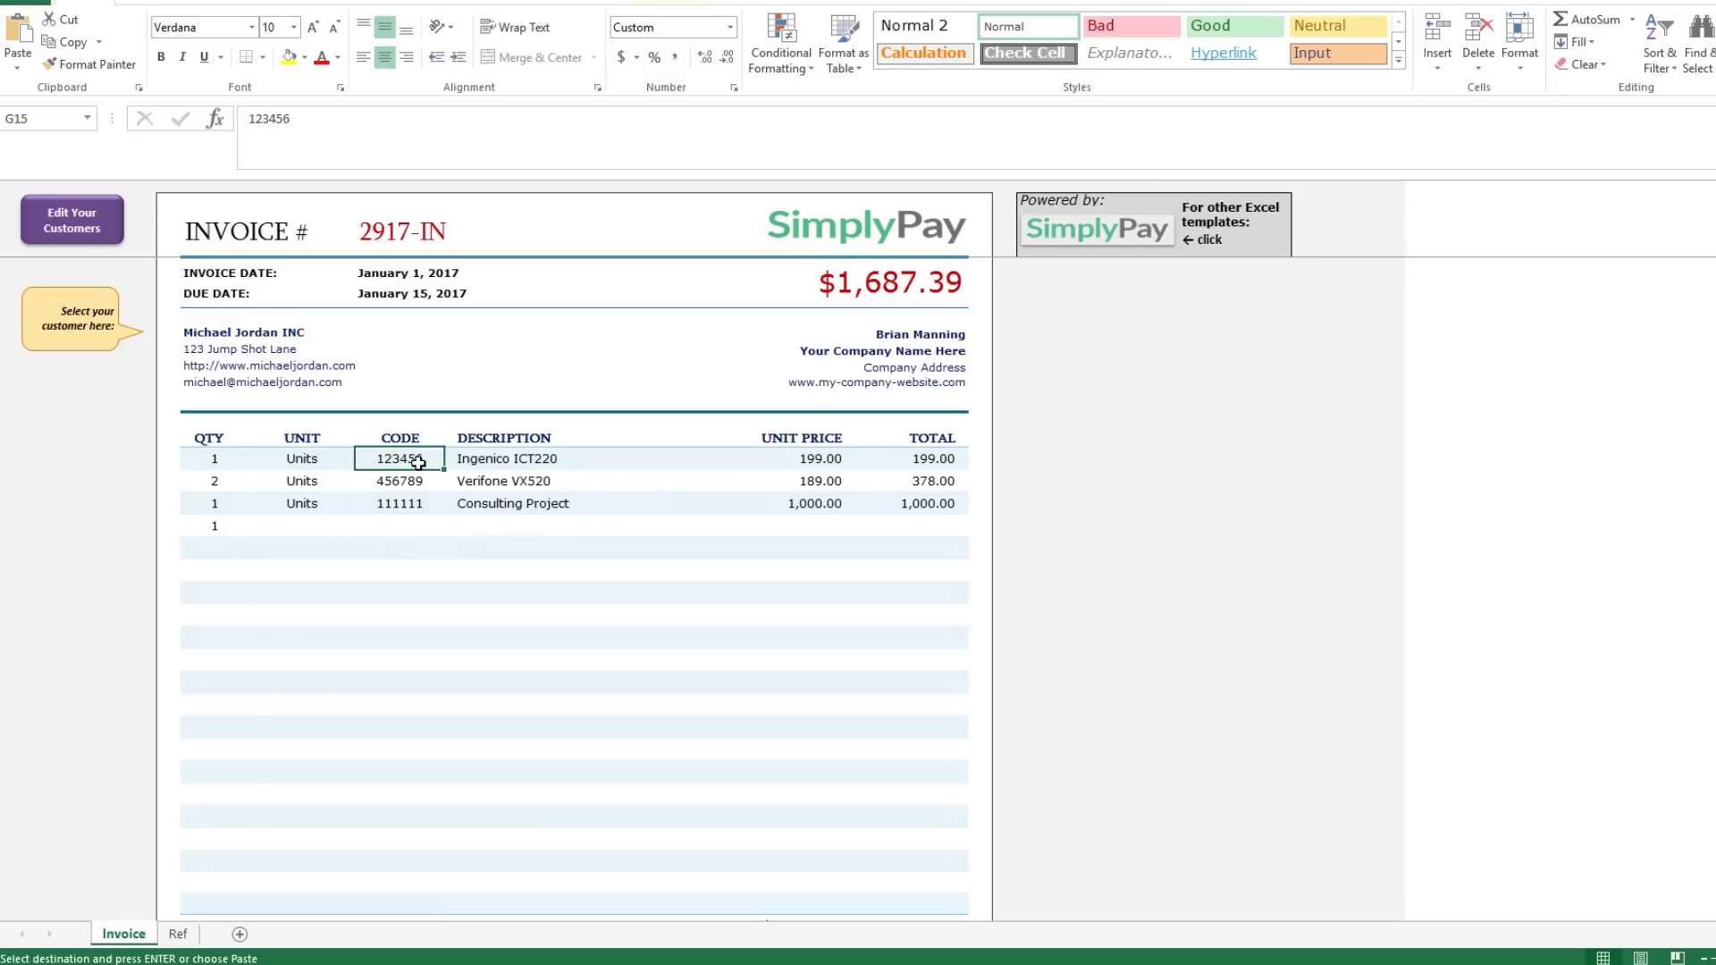
click(473, 468)
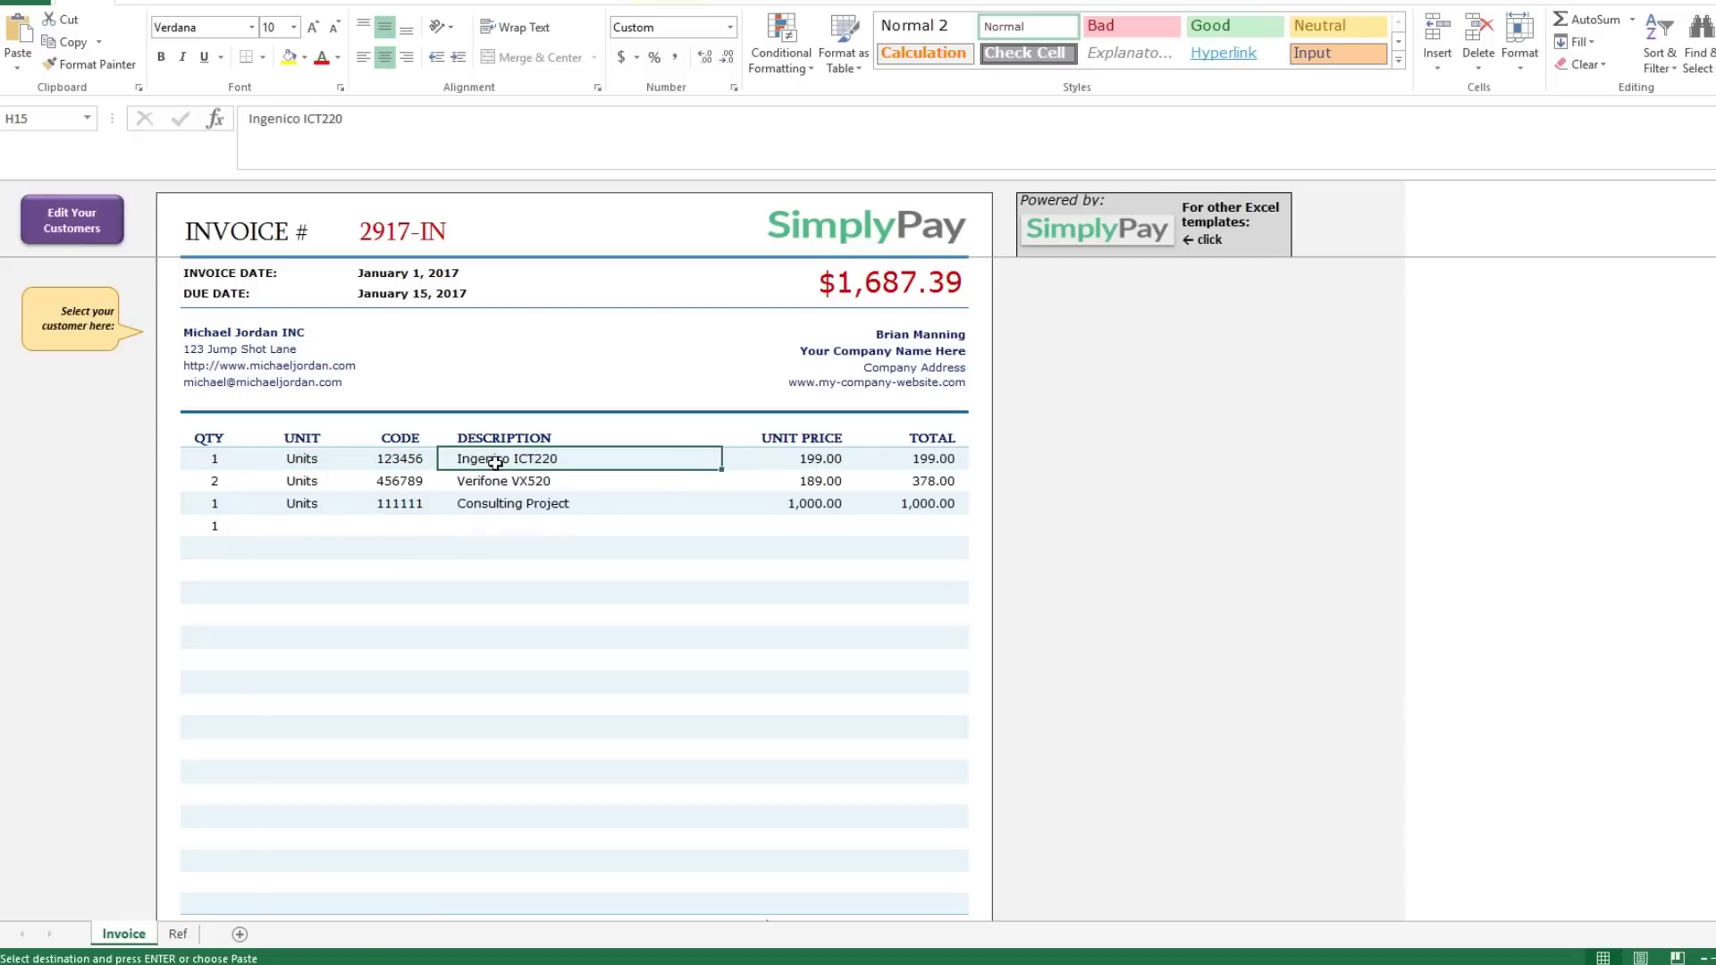
click(802, 459)
click(906, 462)
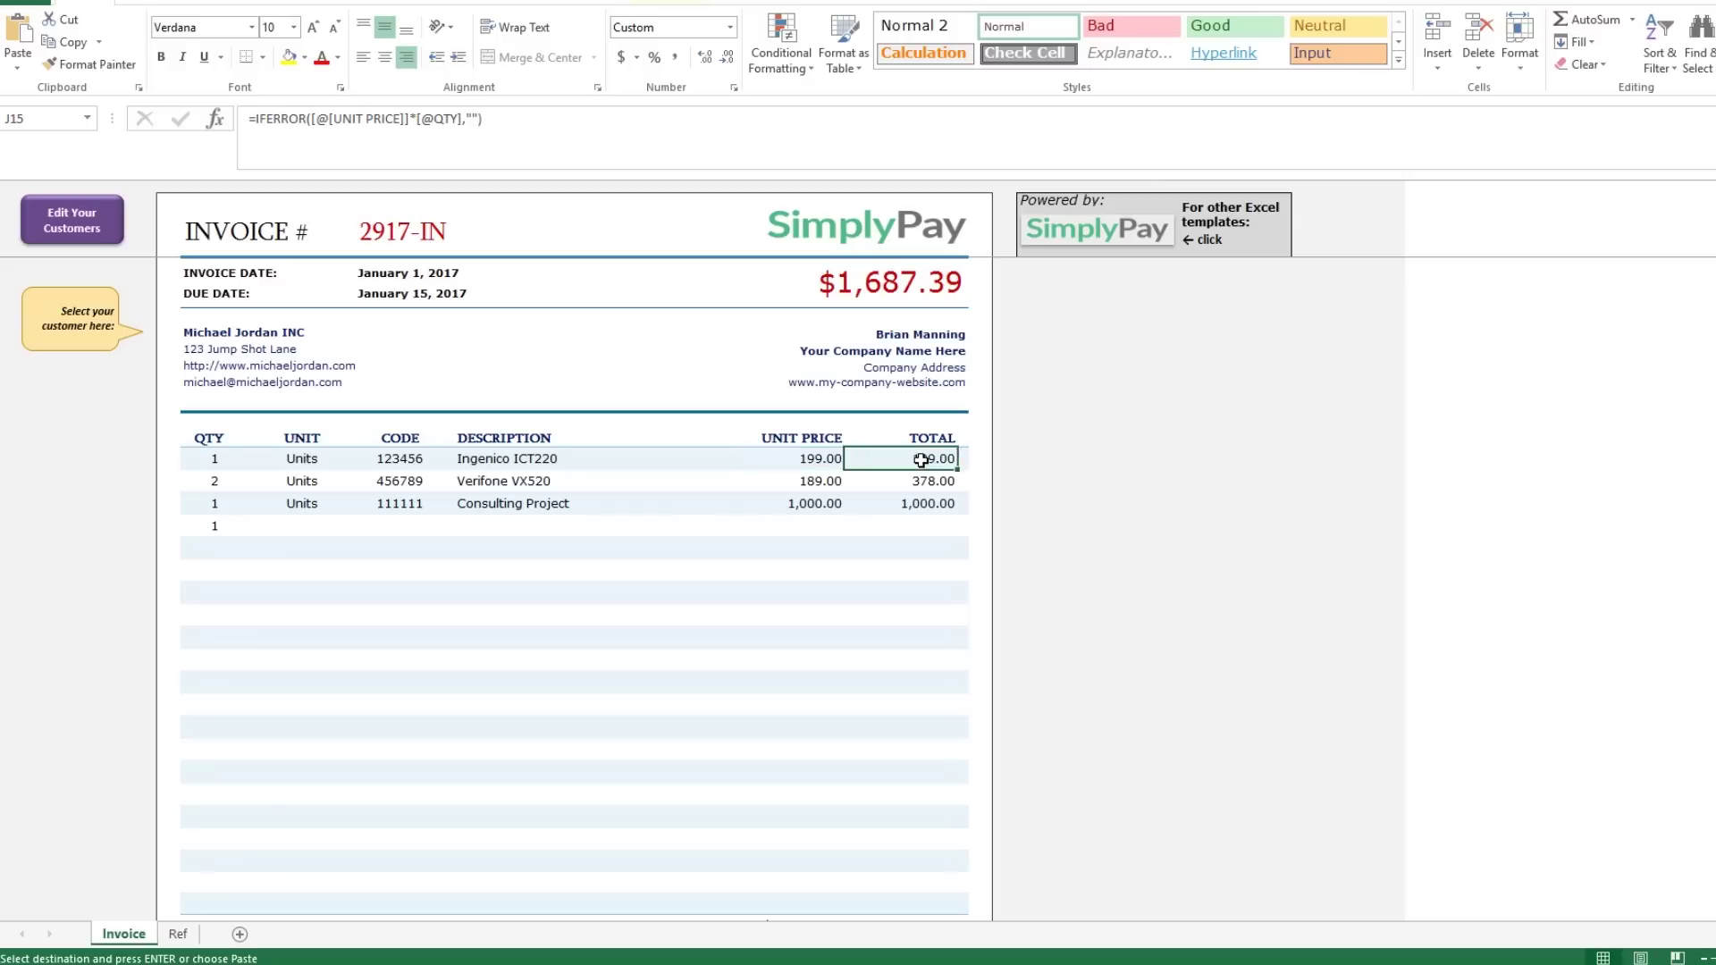
Set the Verifone VX520 unit price to 200 and Ingenico ICT220 to 250.
click(823, 485)
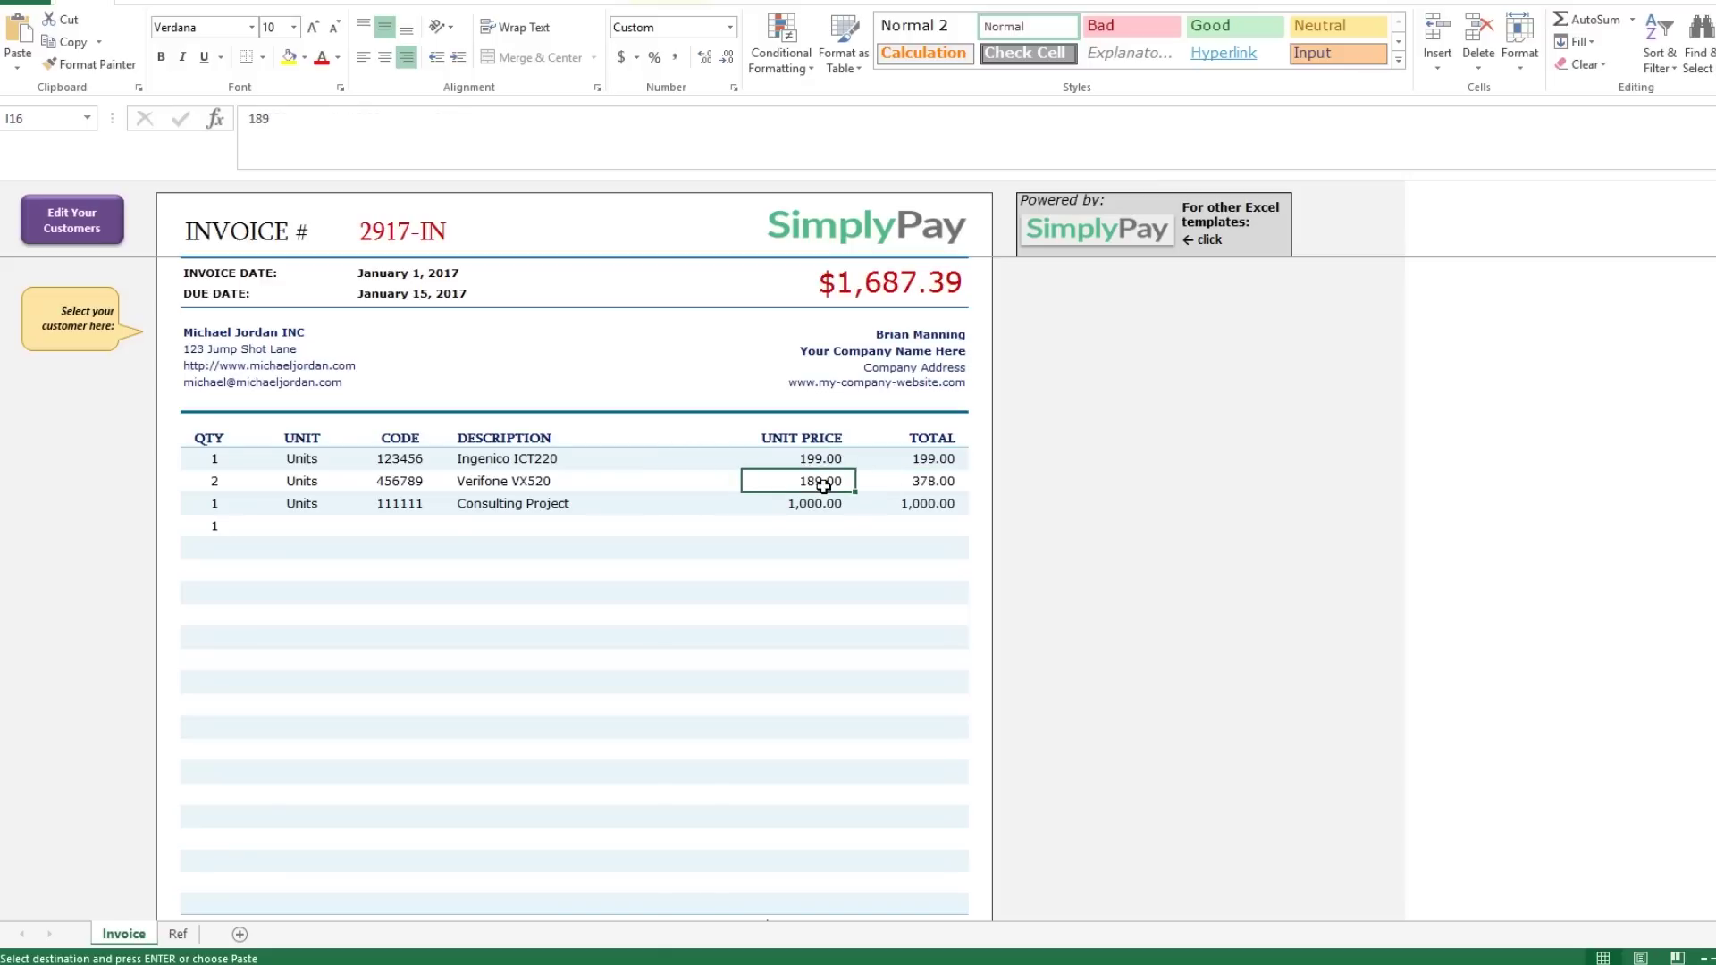
text(200)
key(Return)
click(823, 485)
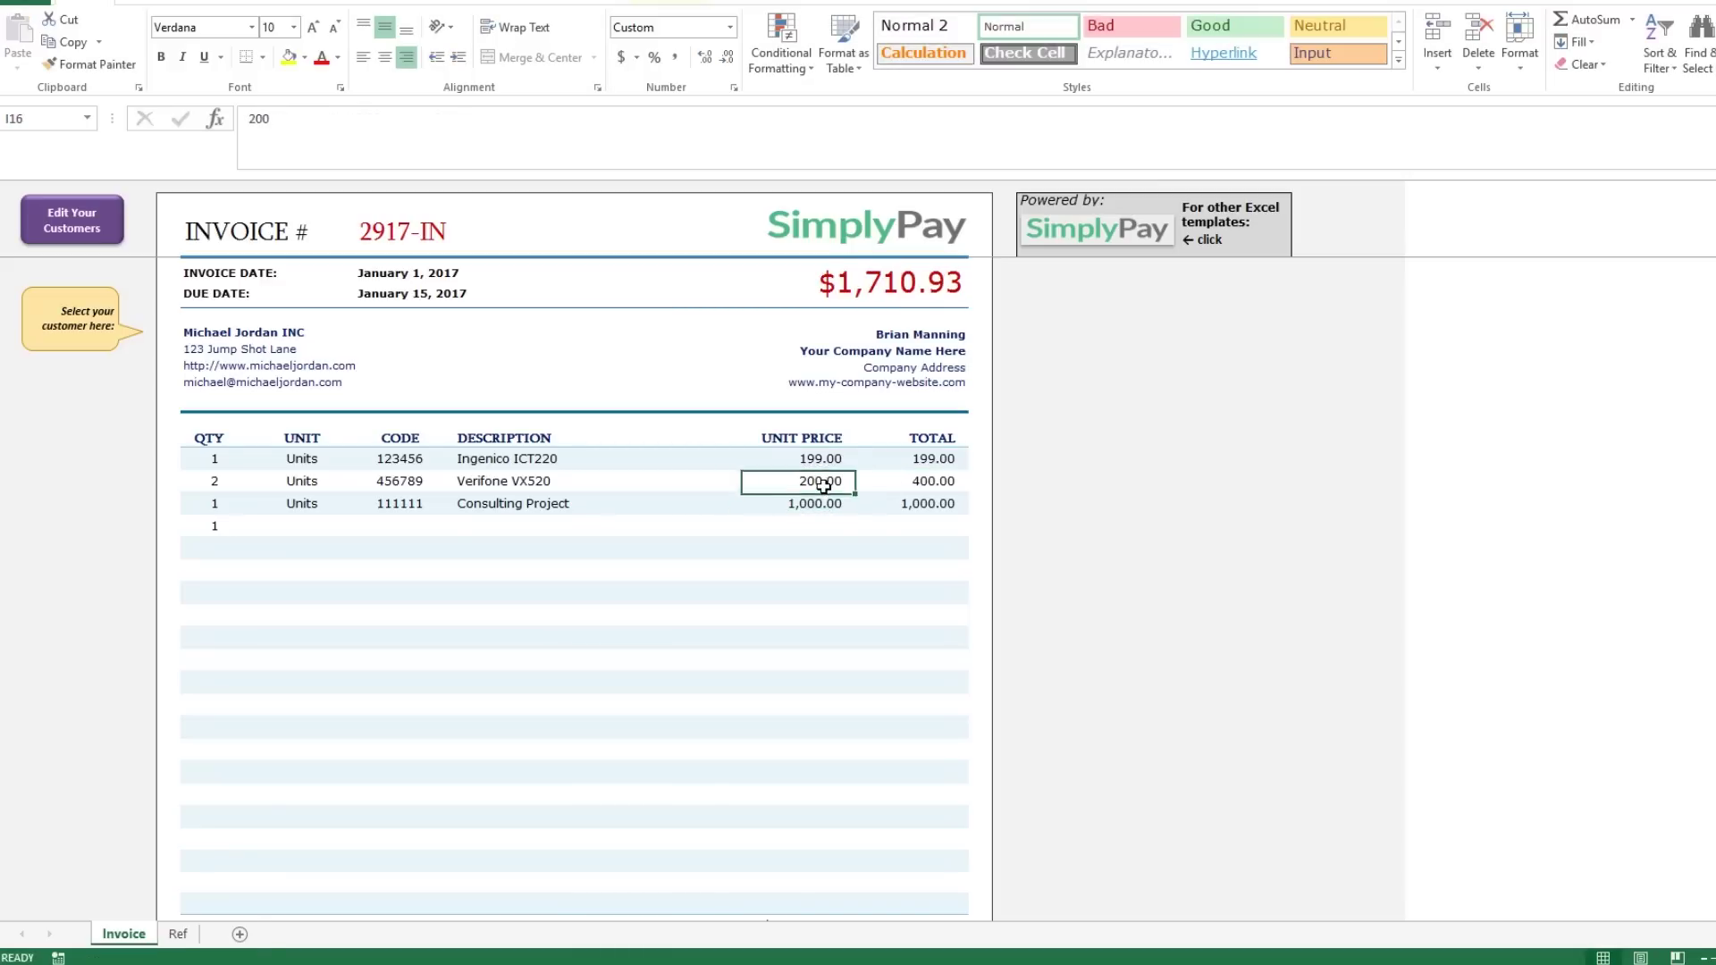
key(Up)
text(250)
key(Return)
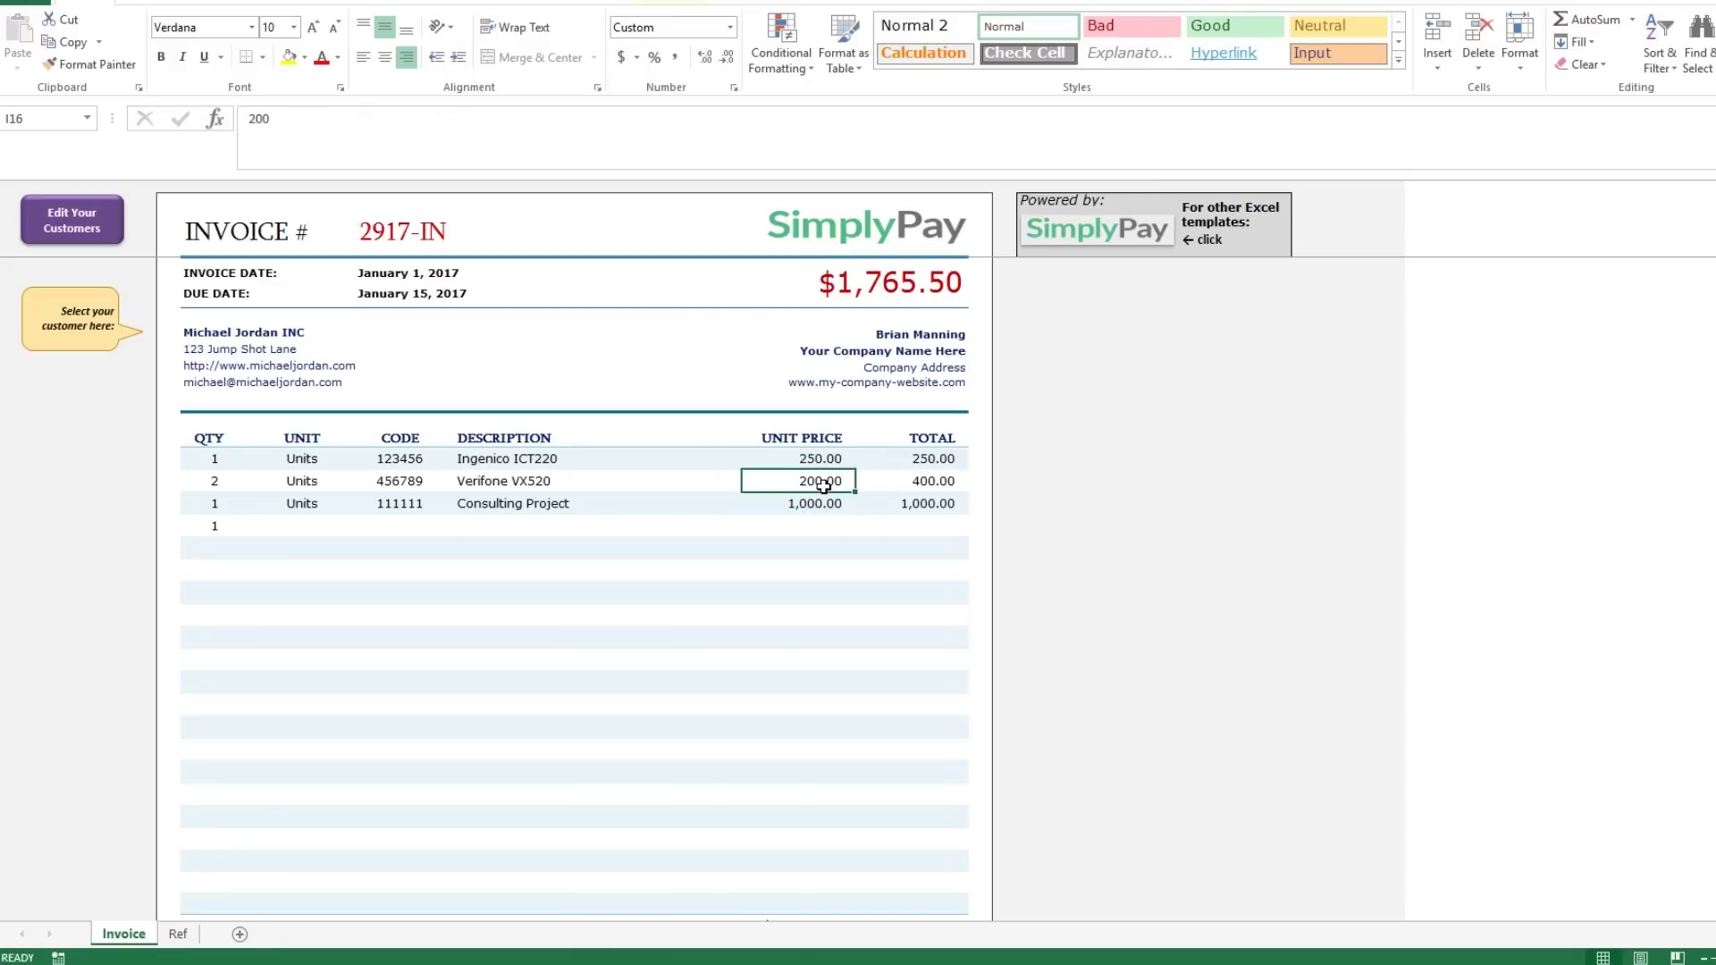
click(763, 525)
scroll(762, 554, down, 4)
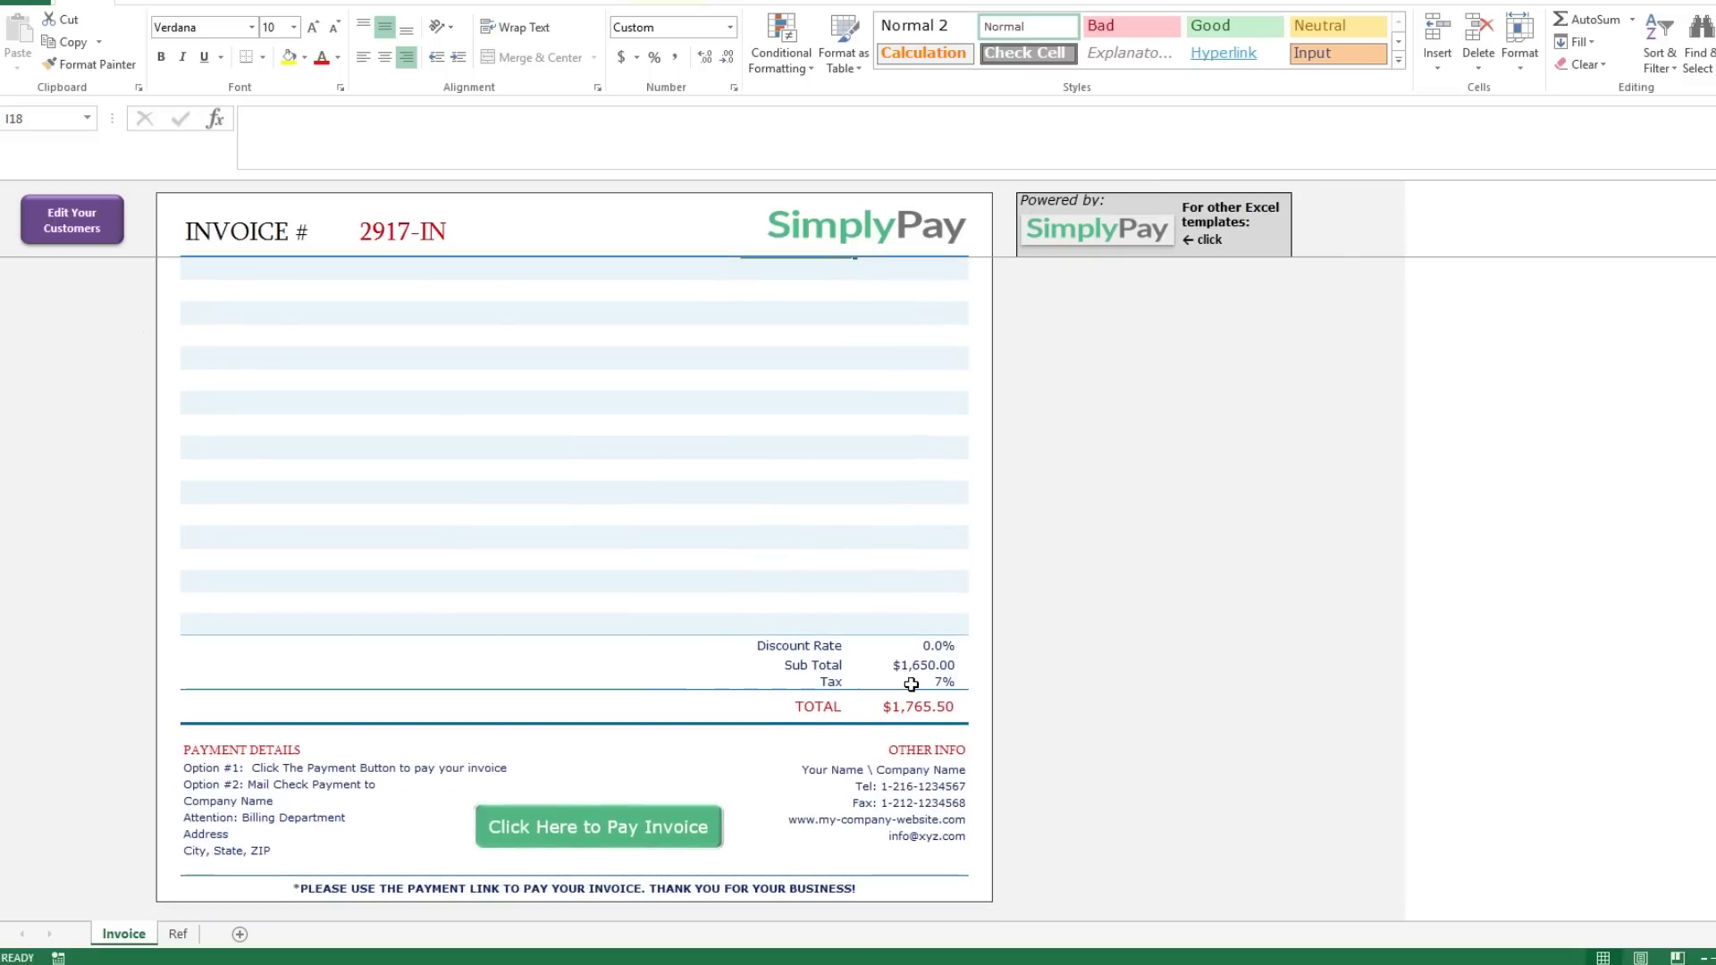
Switch the tax rate in J38 to 12%, then restore it to 7%.
click(943, 683)
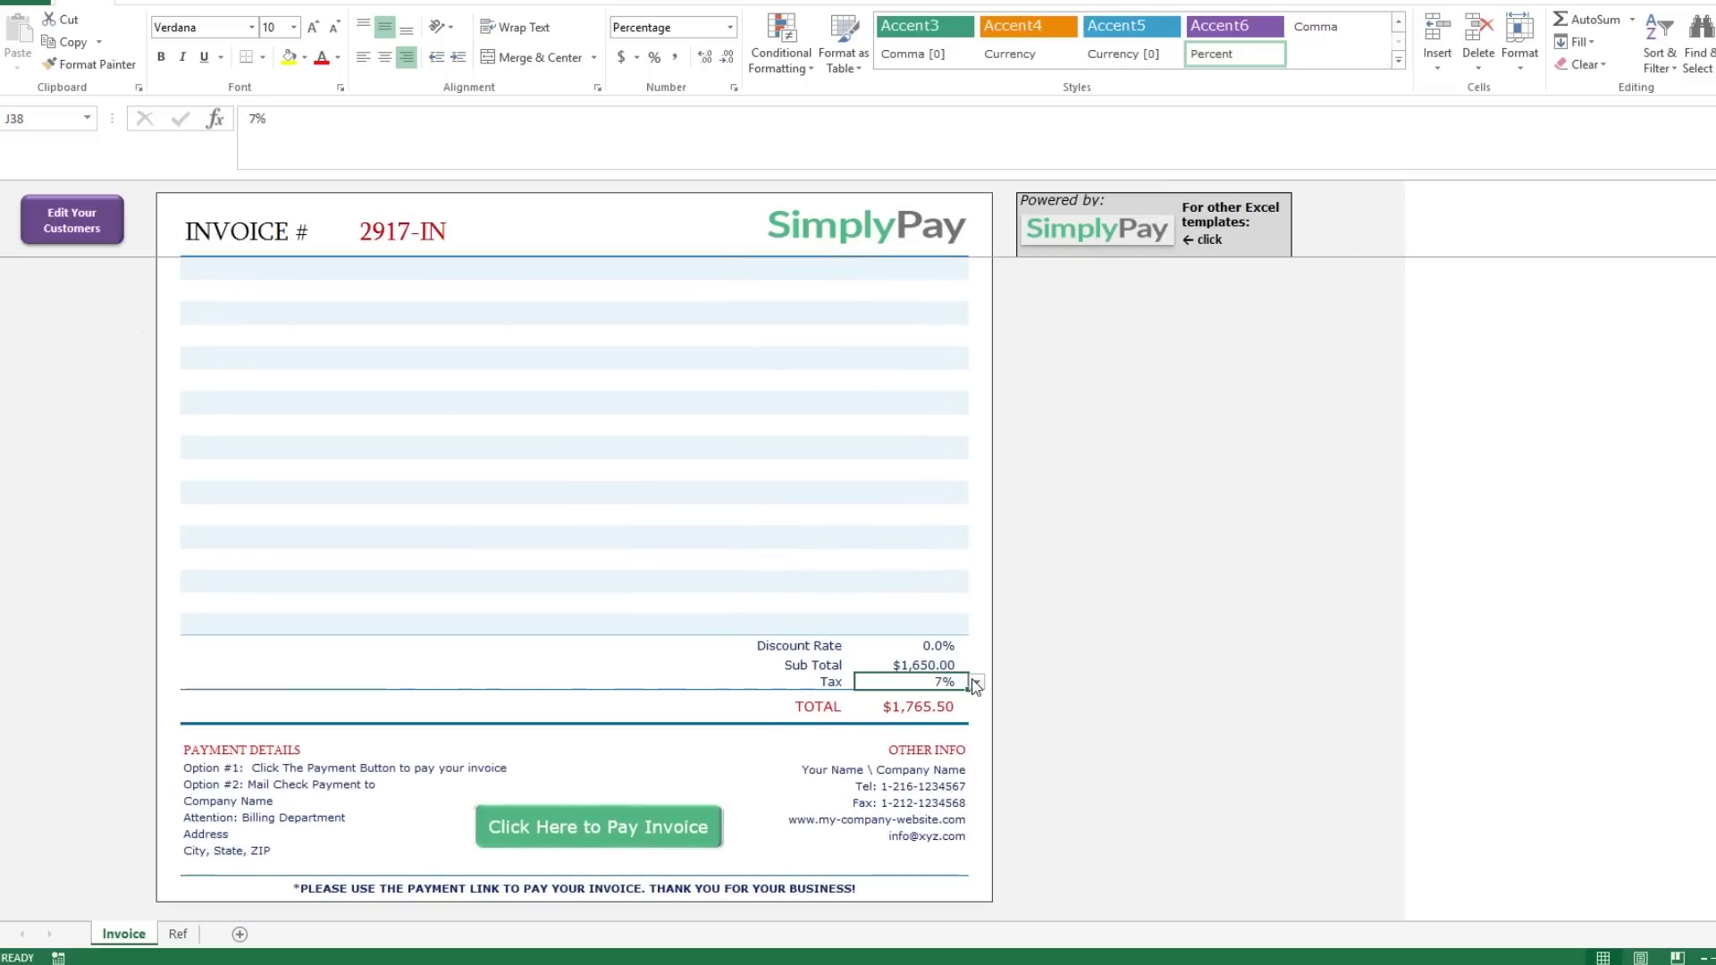
click(976, 685)
key(Down)
key(Down)
key(Down)
key(Down)
key(Down)
key(Return)
click(977, 684)
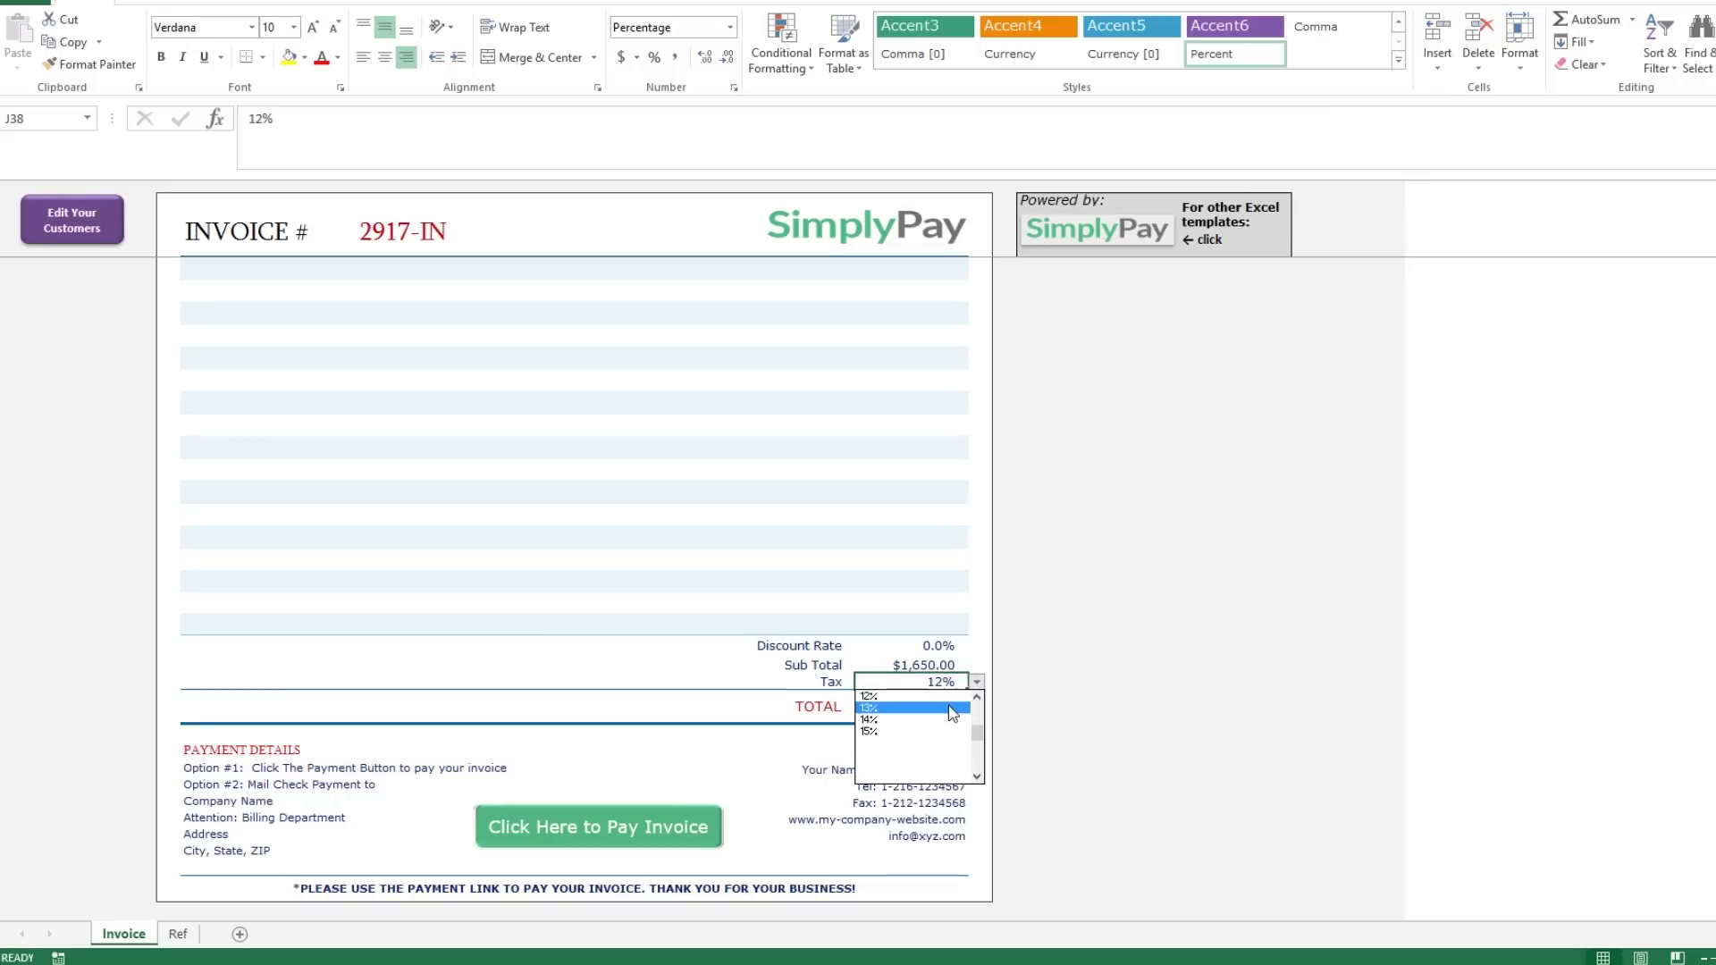
scroll(978, 701, up, 3)
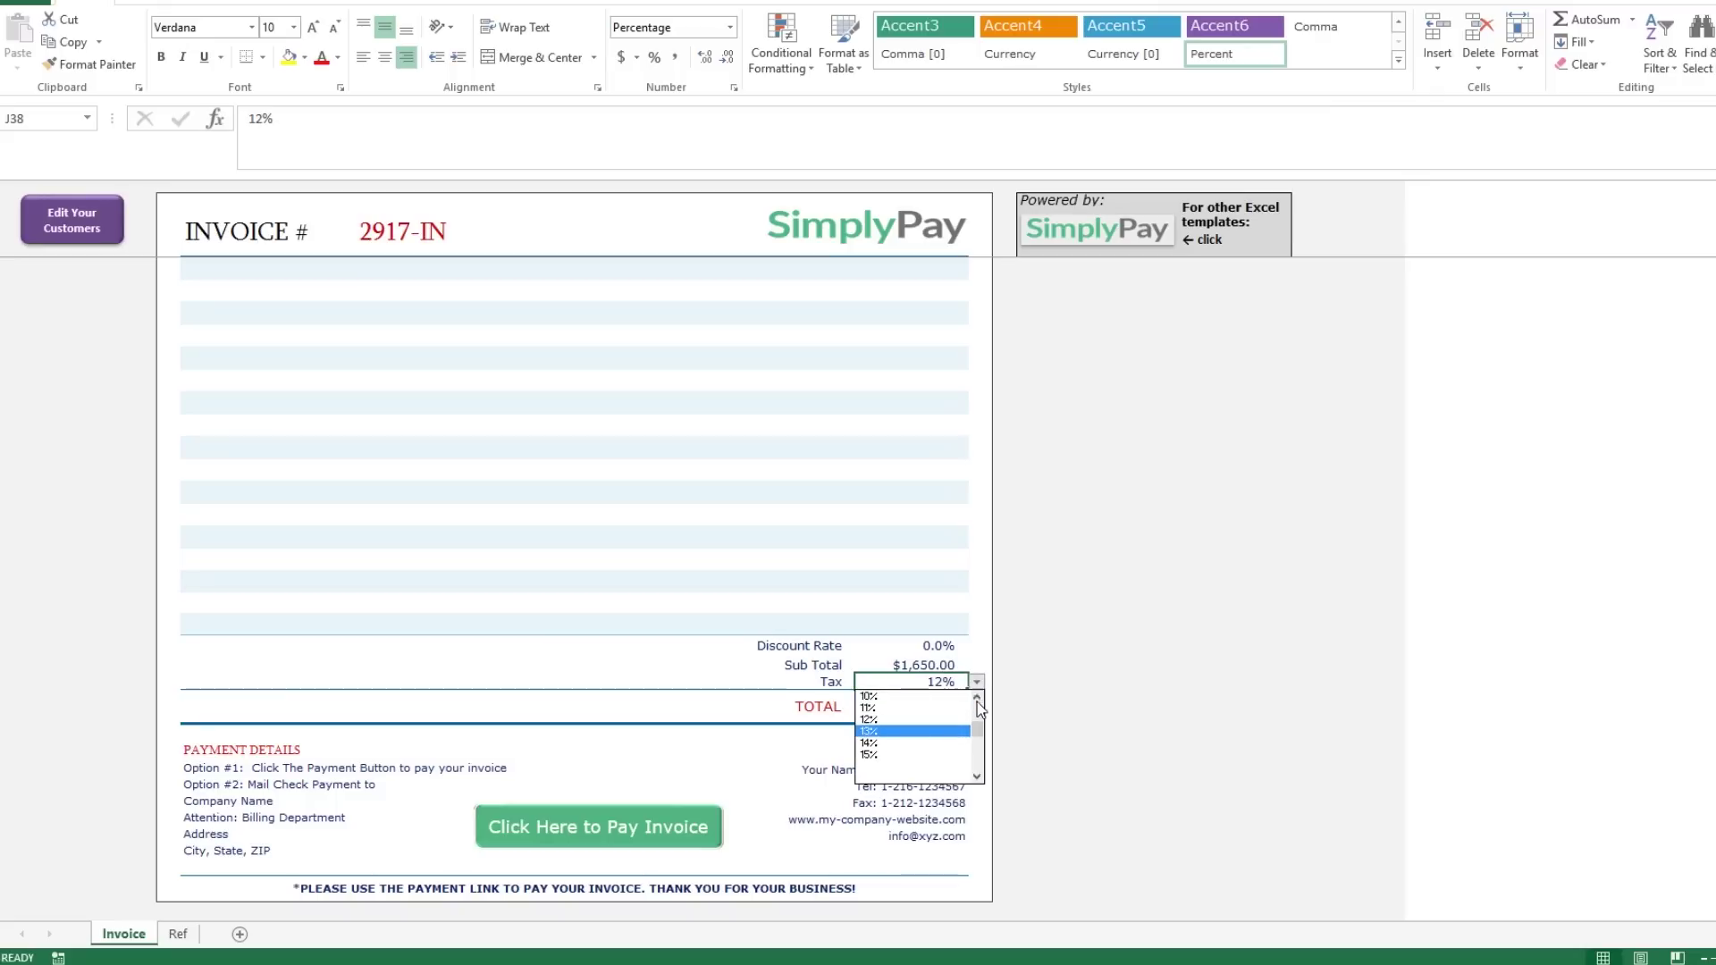
click(915, 727)
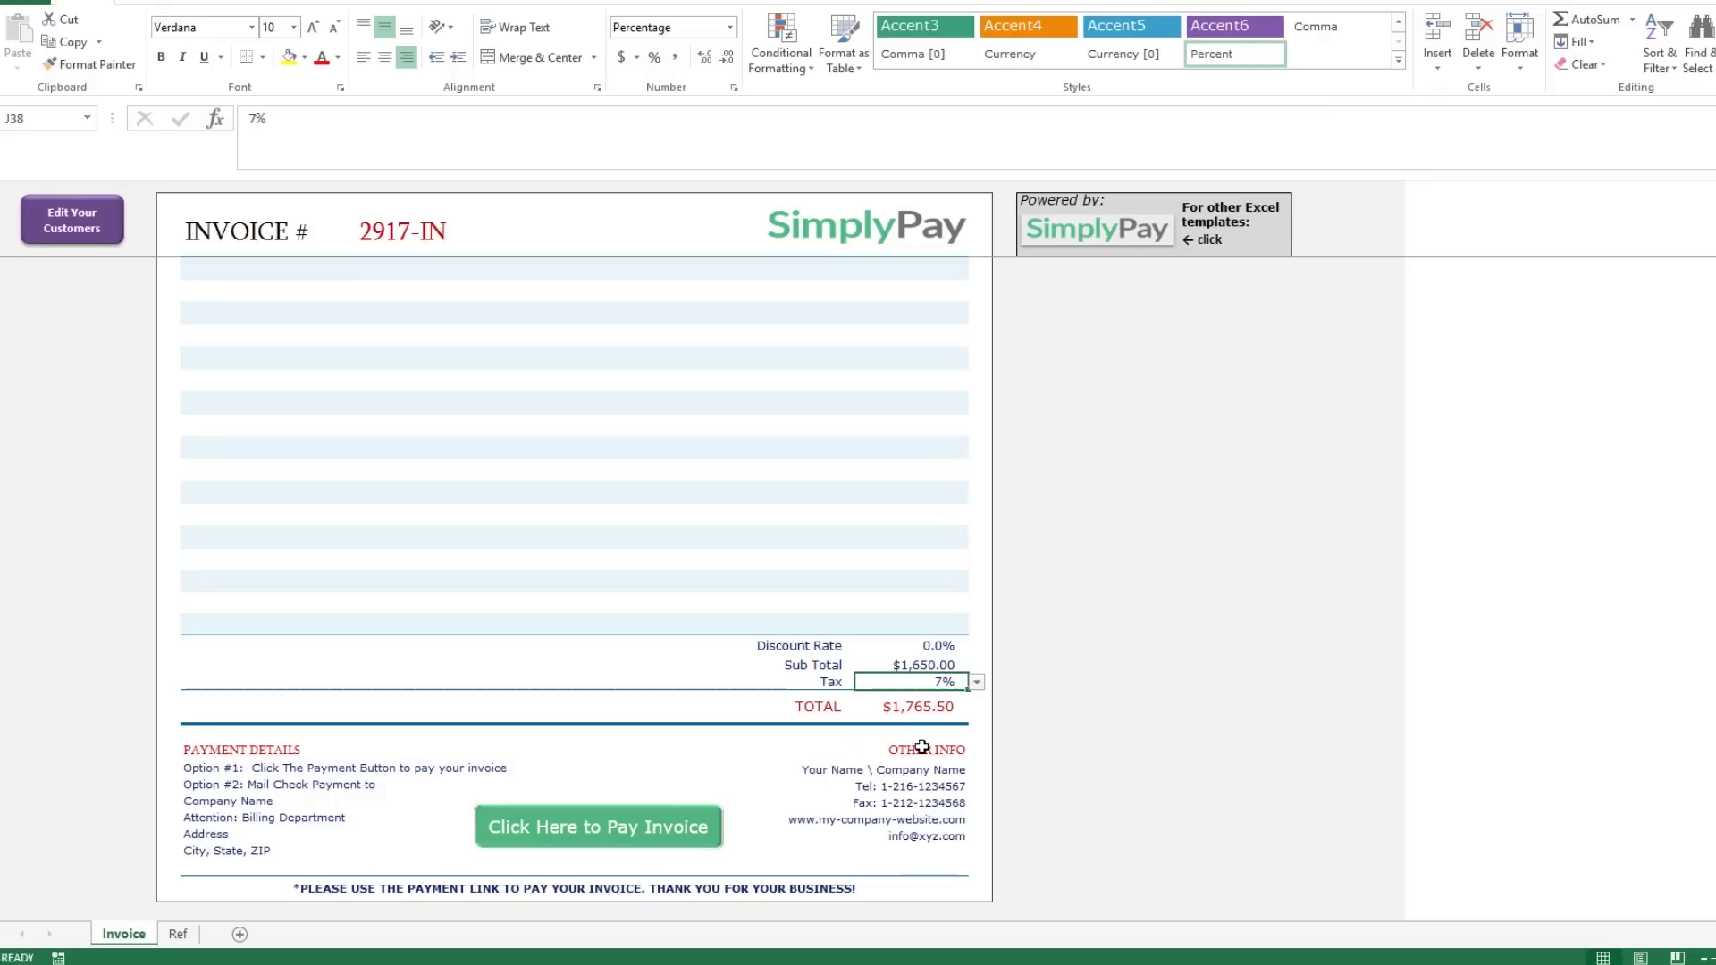
Step through the Other Info entries below the totals.
click(920, 770)
click(921, 786)
click(920, 802)
click(920, 820)
click(917, 837)
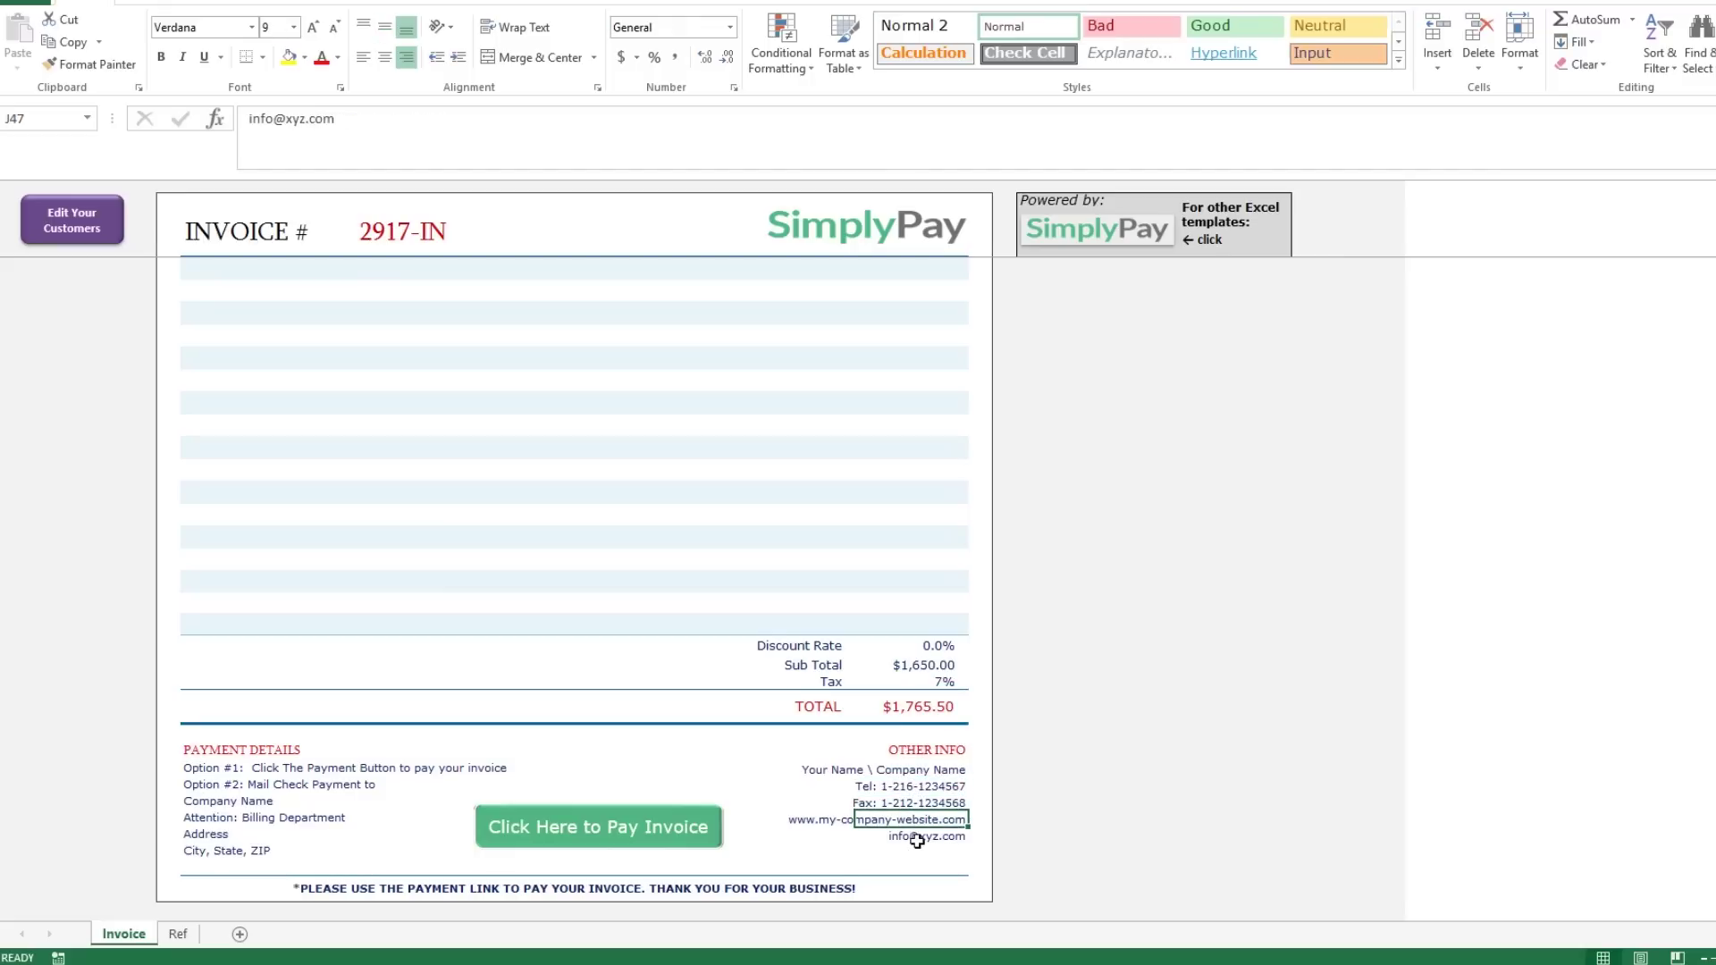
click(232, 784)
click(223, 805)
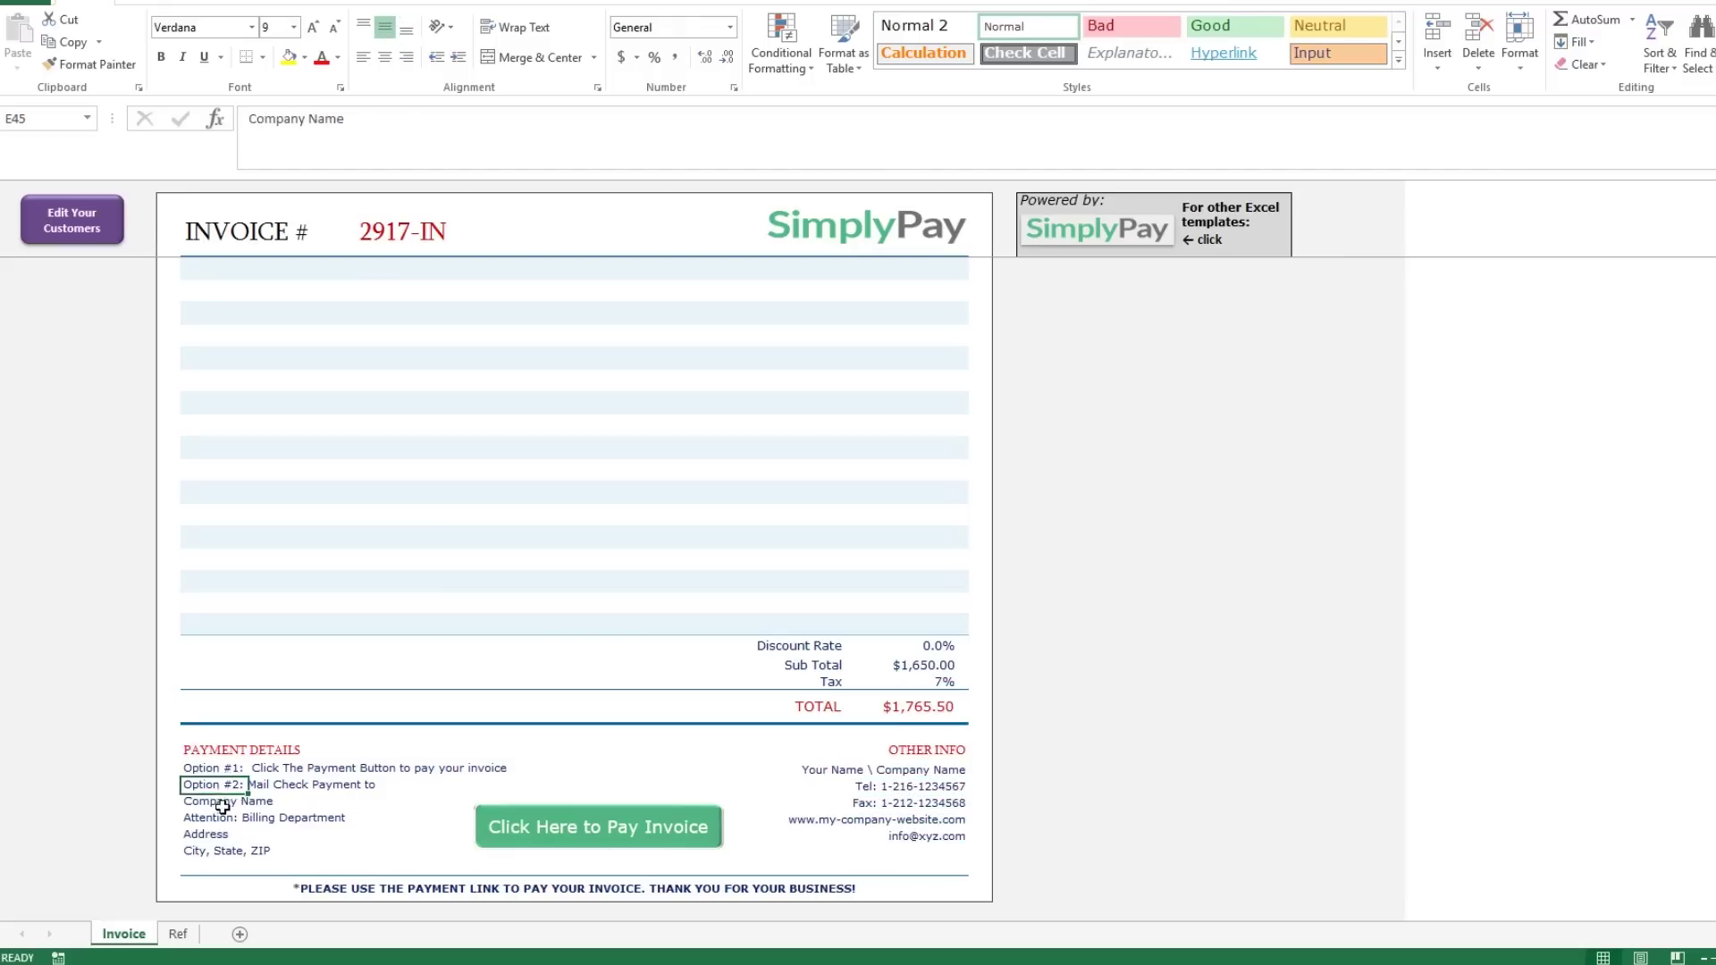
text(Ca)
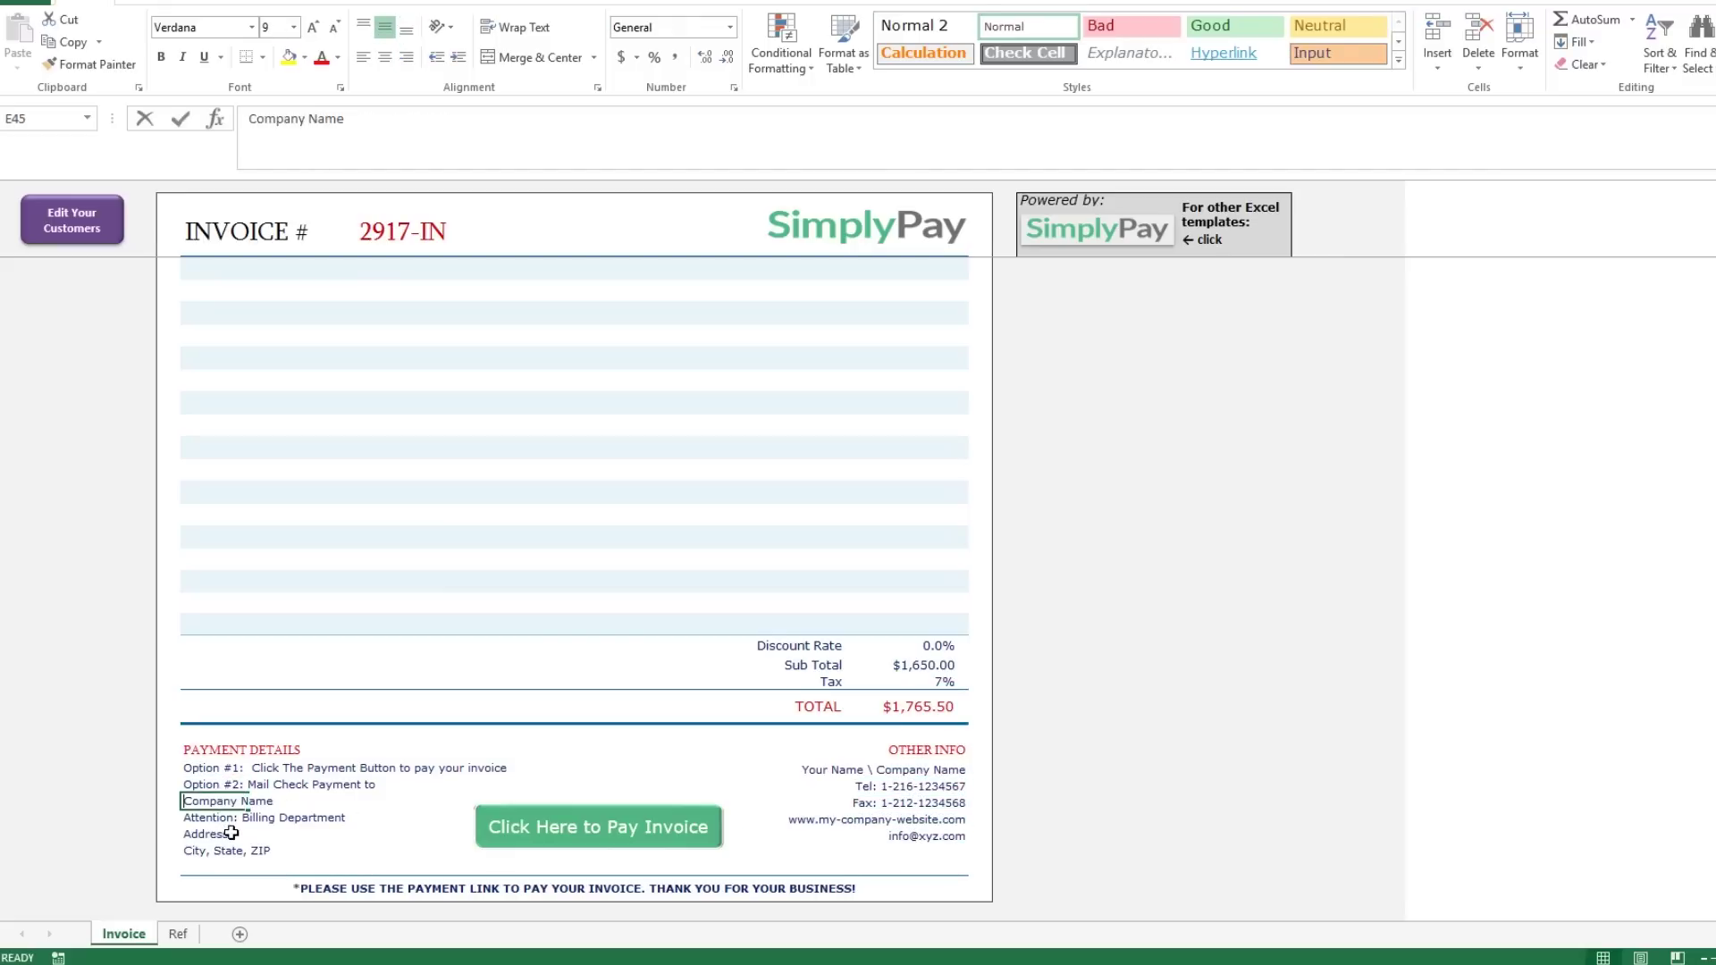
text(Company Name)
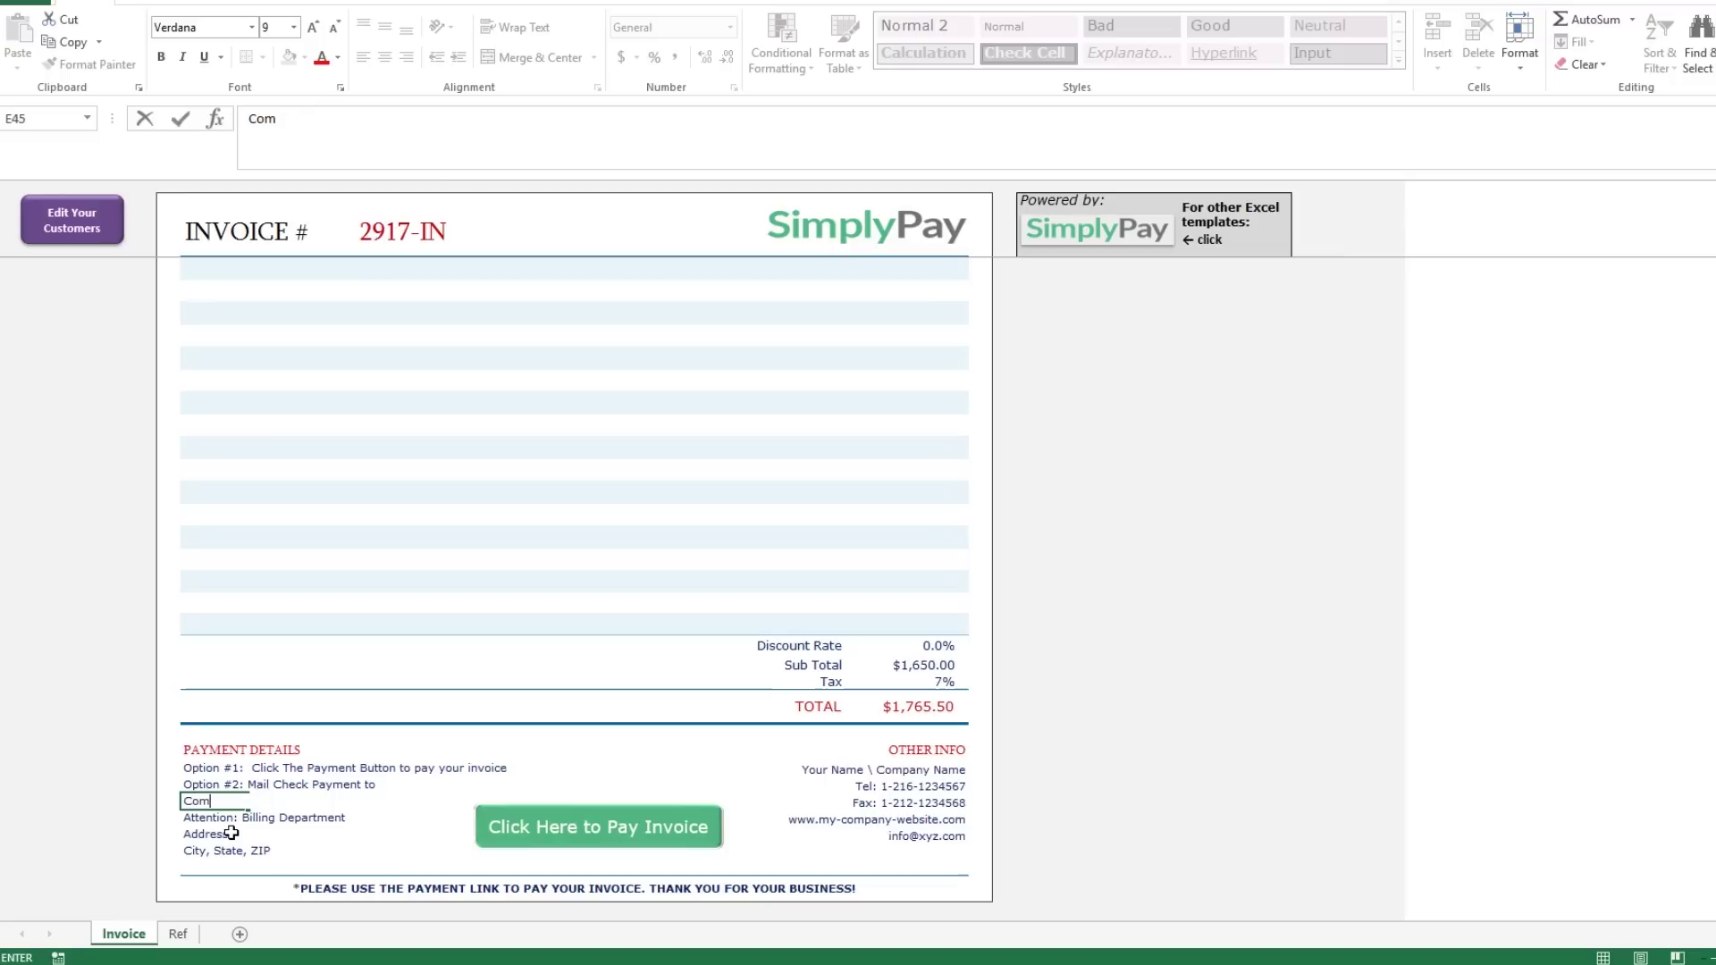
key(Return)
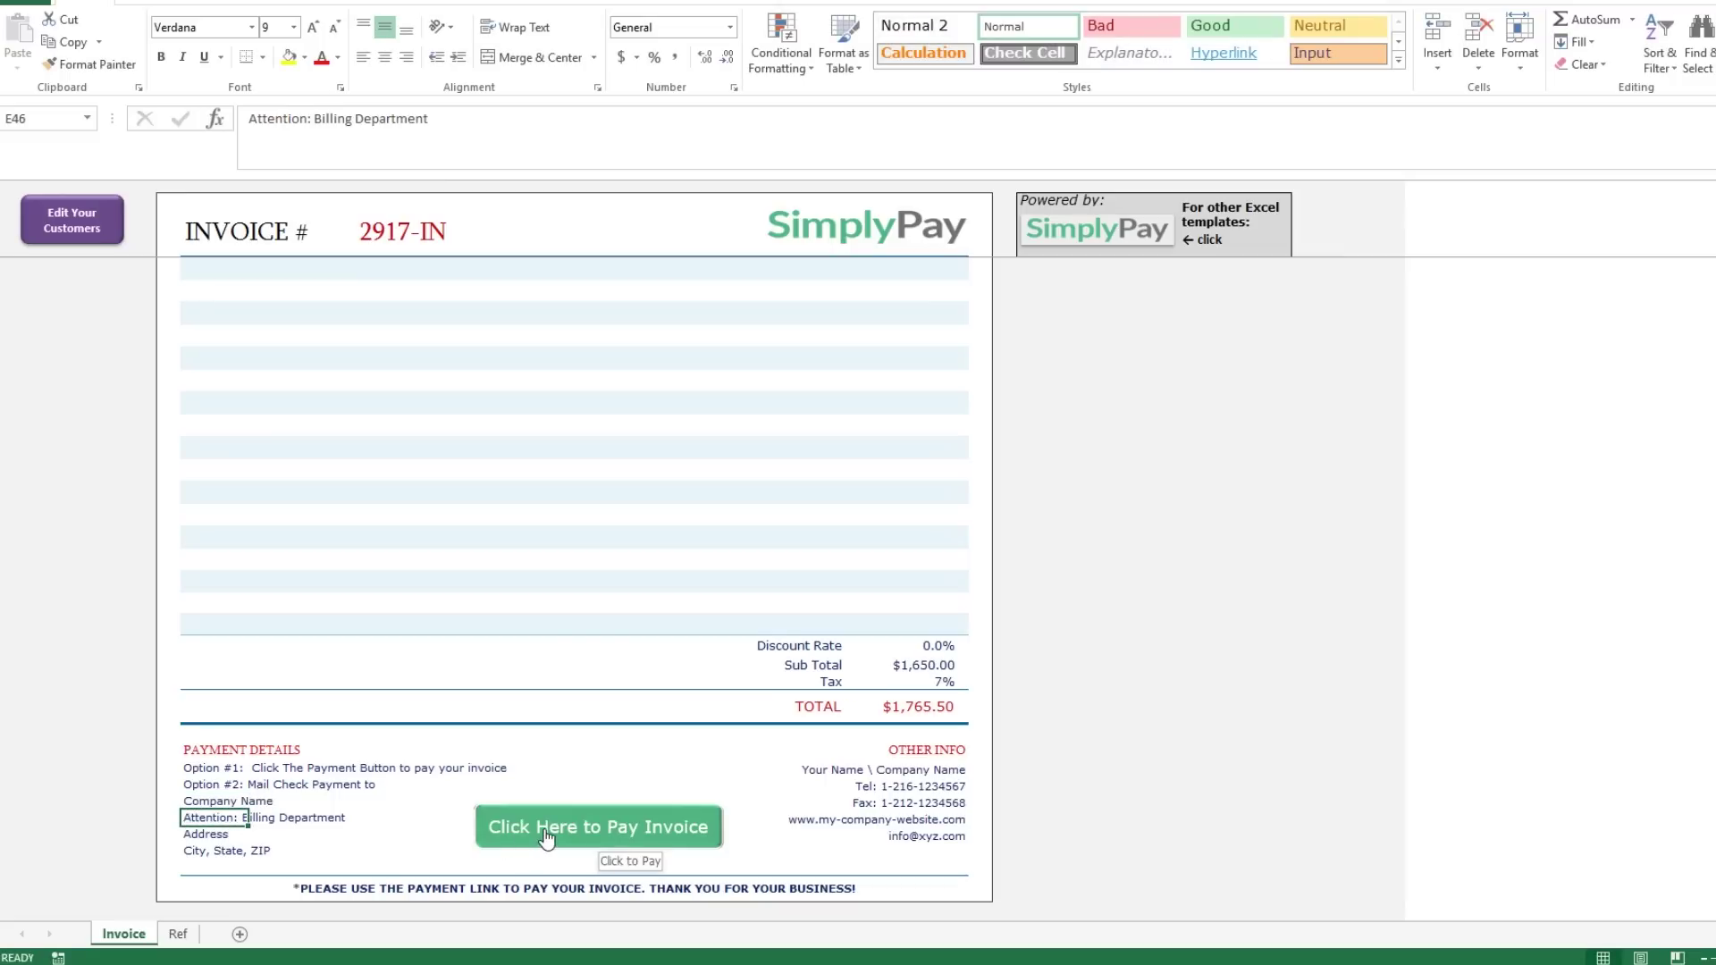
click(567, 784)
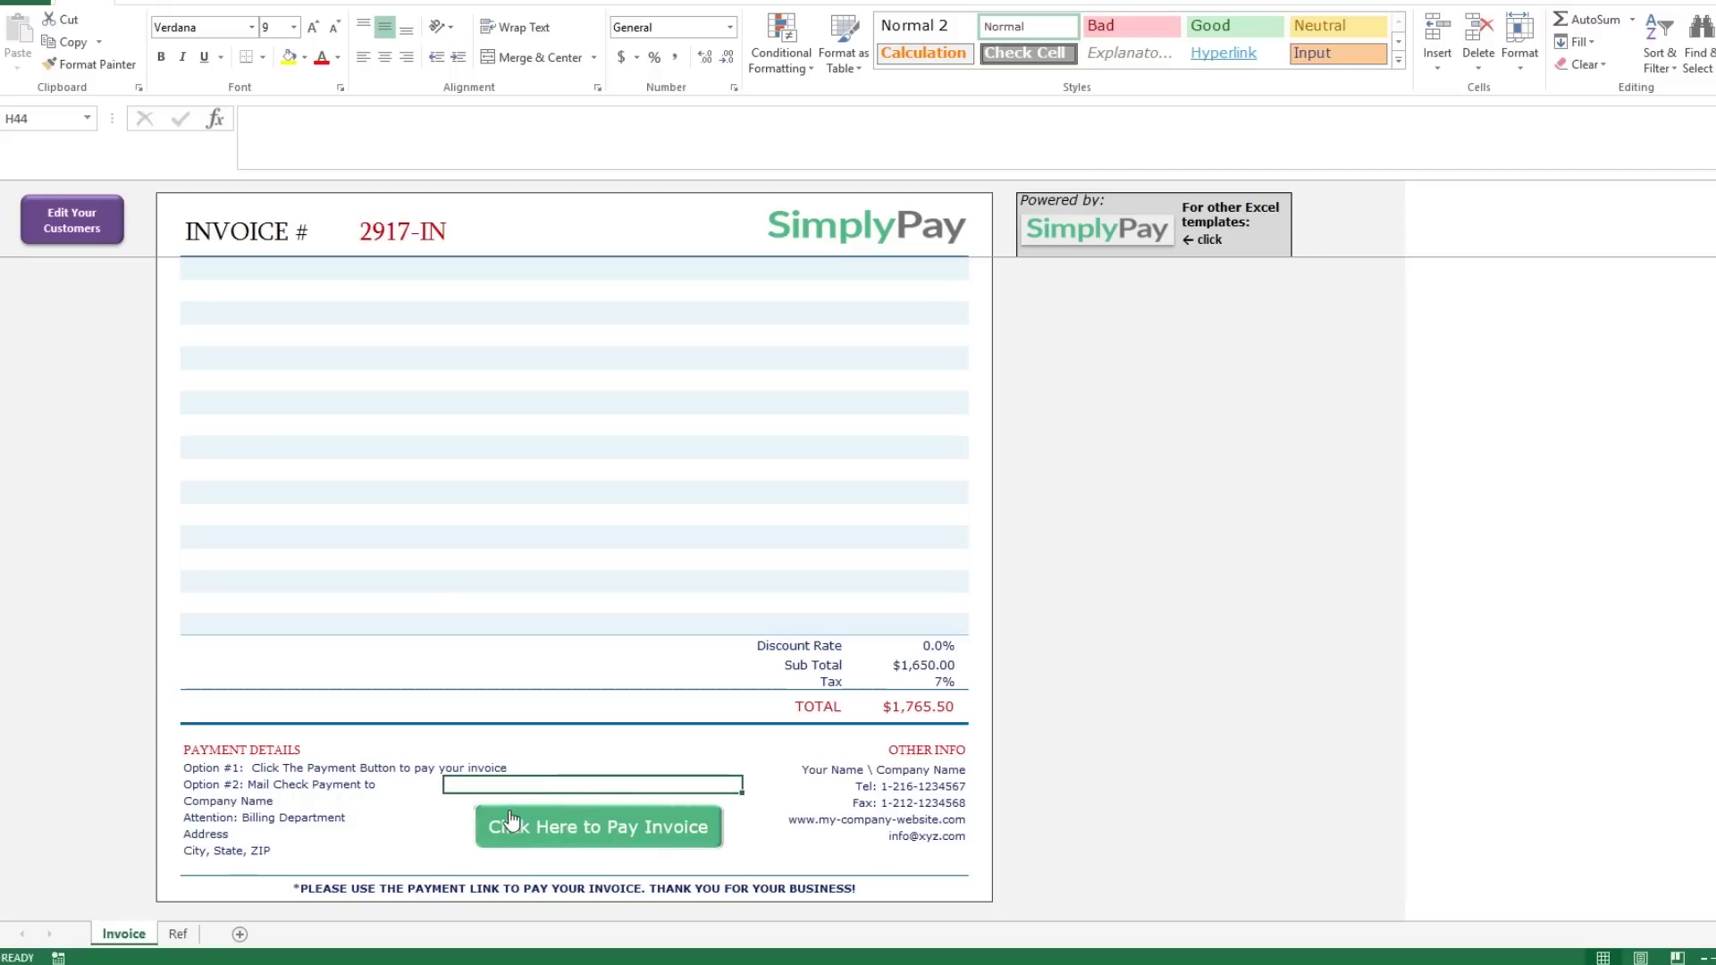
click(340, 890)
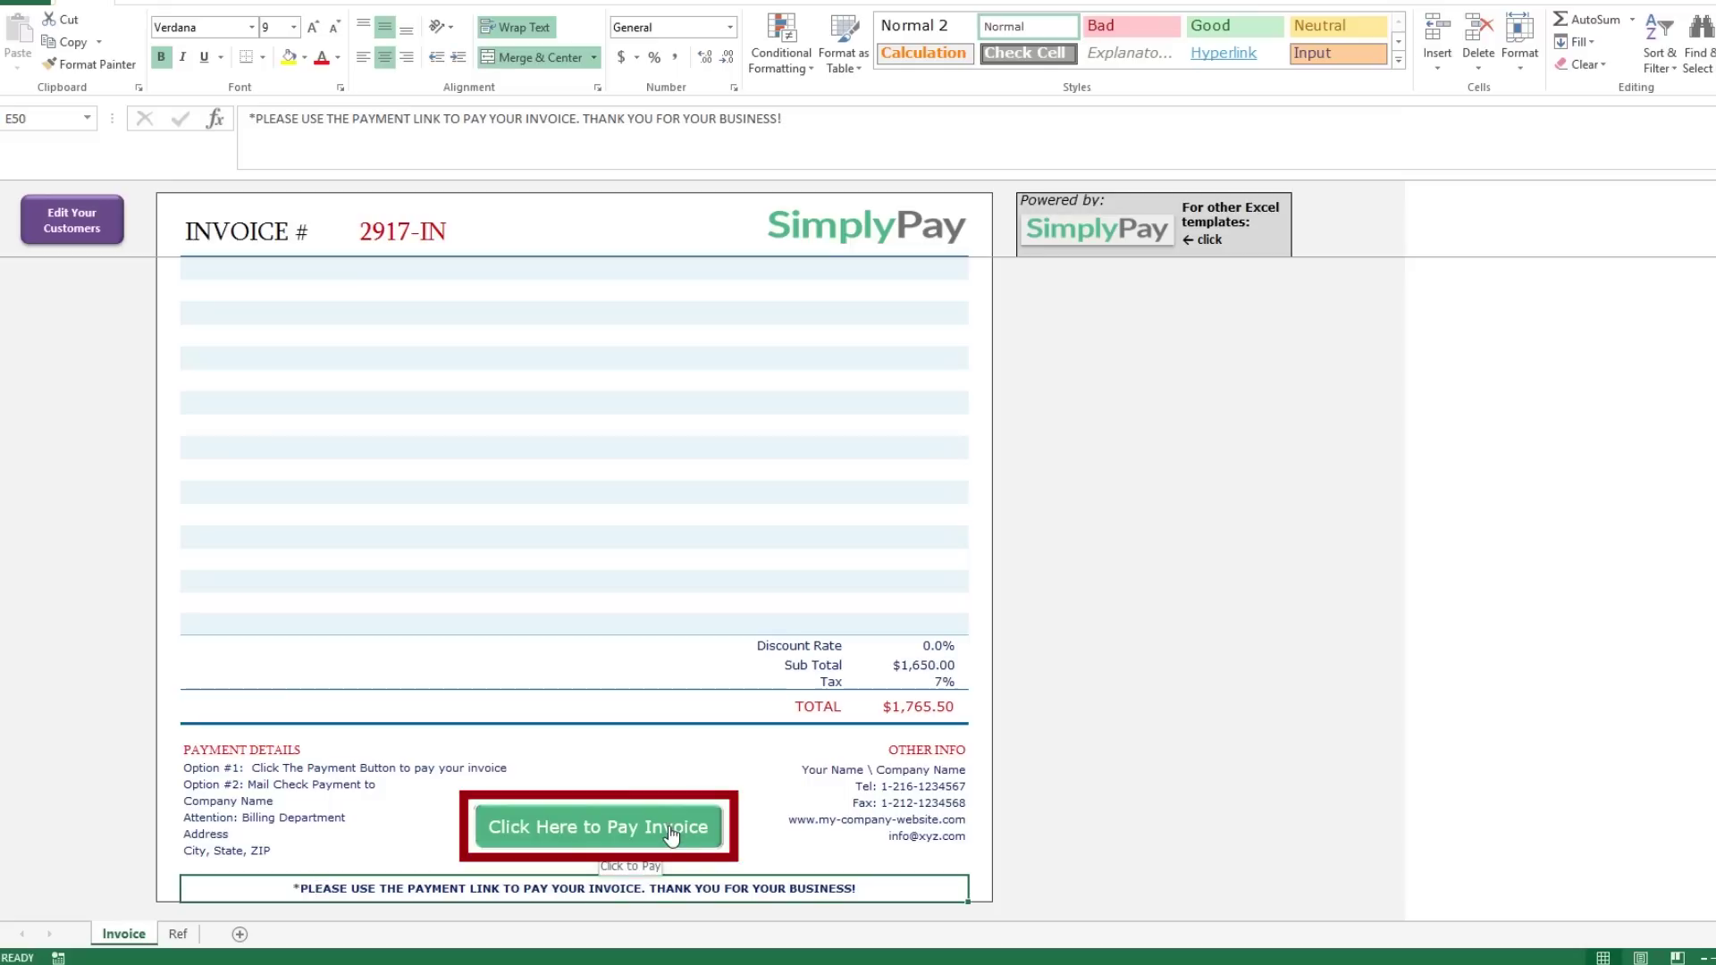
On the Ref sheet, type 'insert payment link here' into the payment button link cell.
click(95, 223)
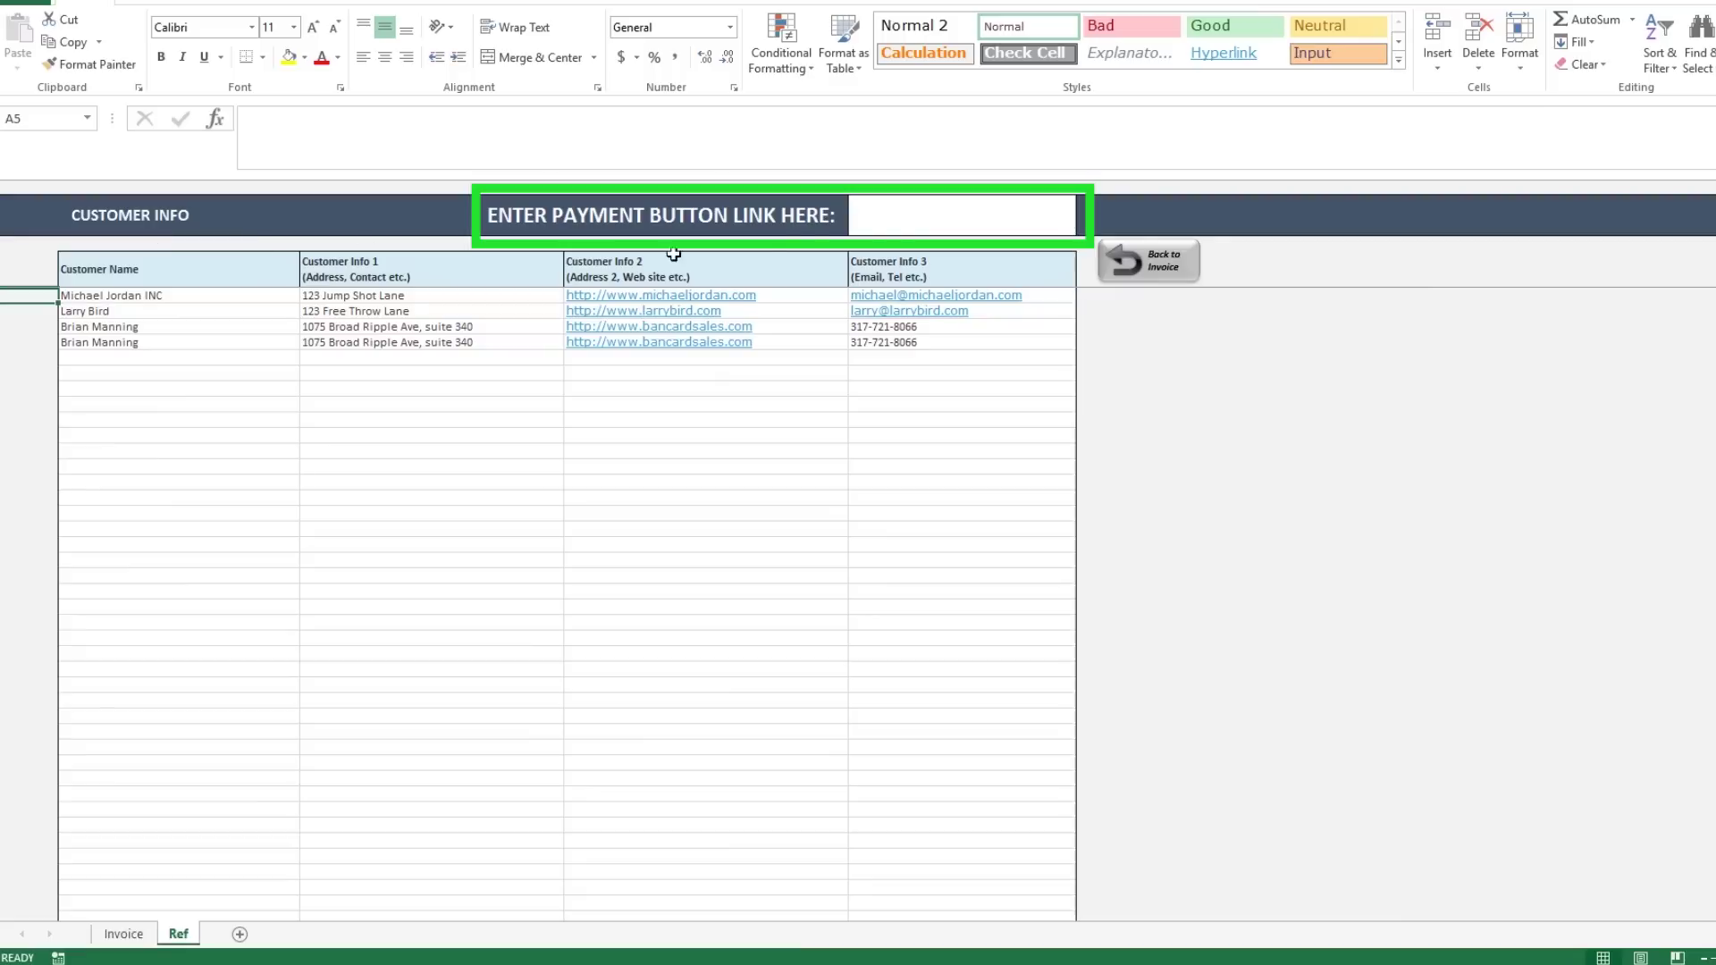
click(917, 224)
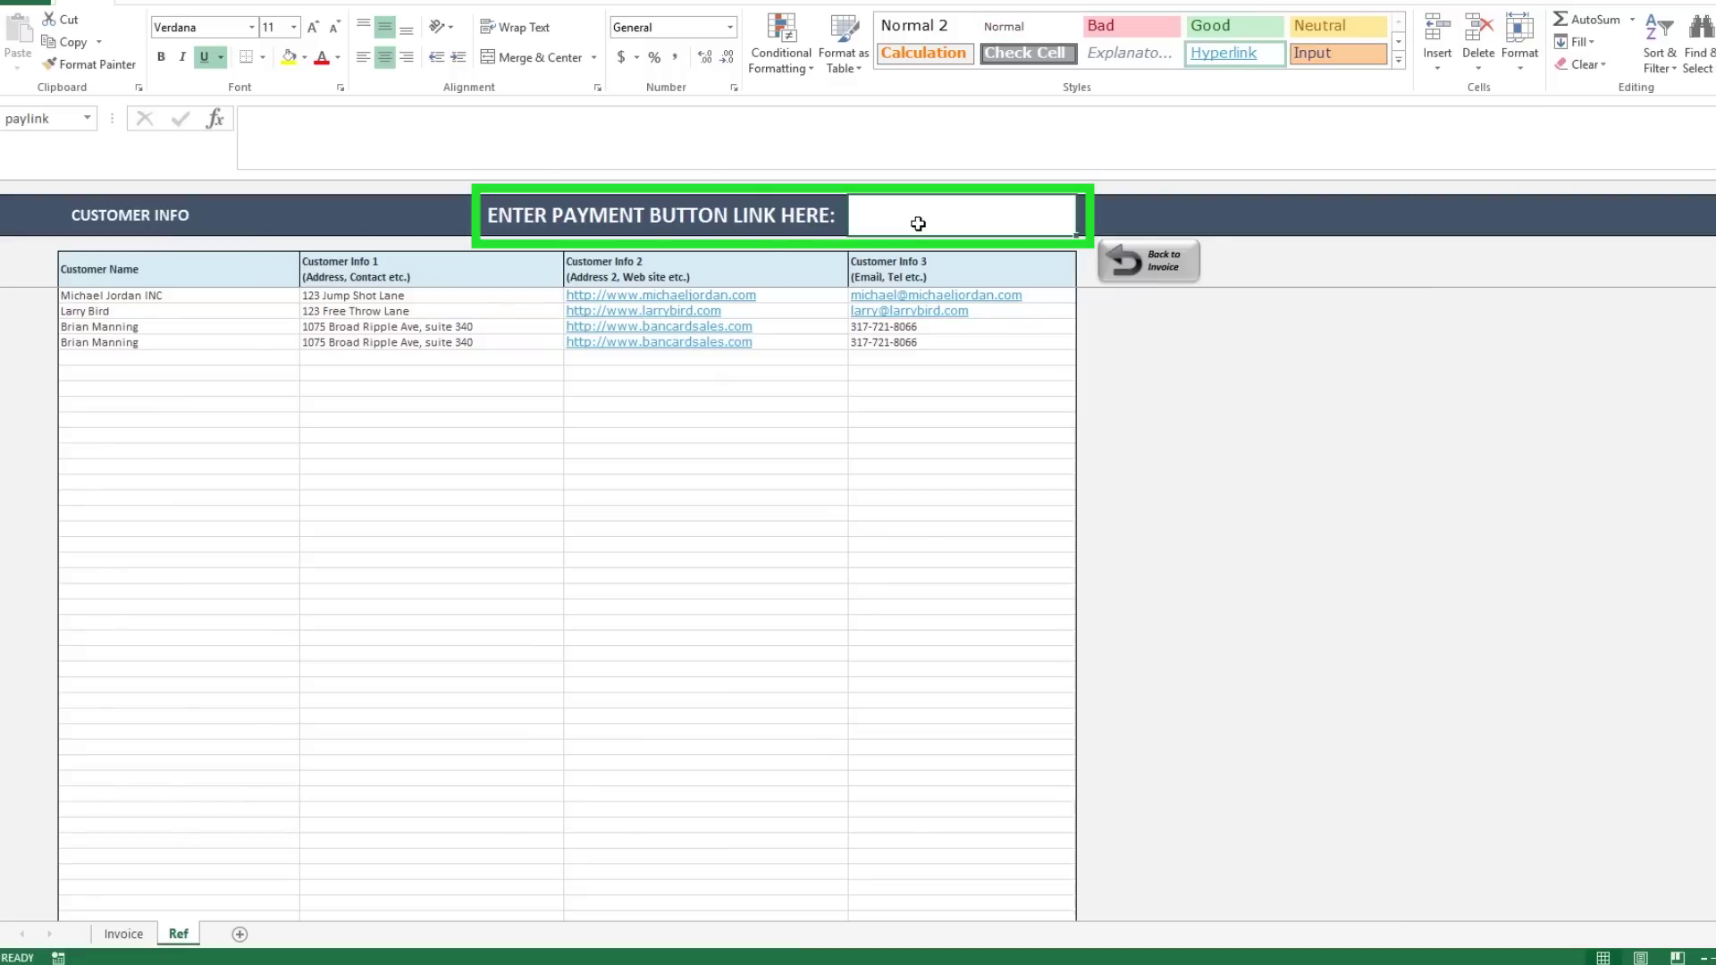
text(insert )
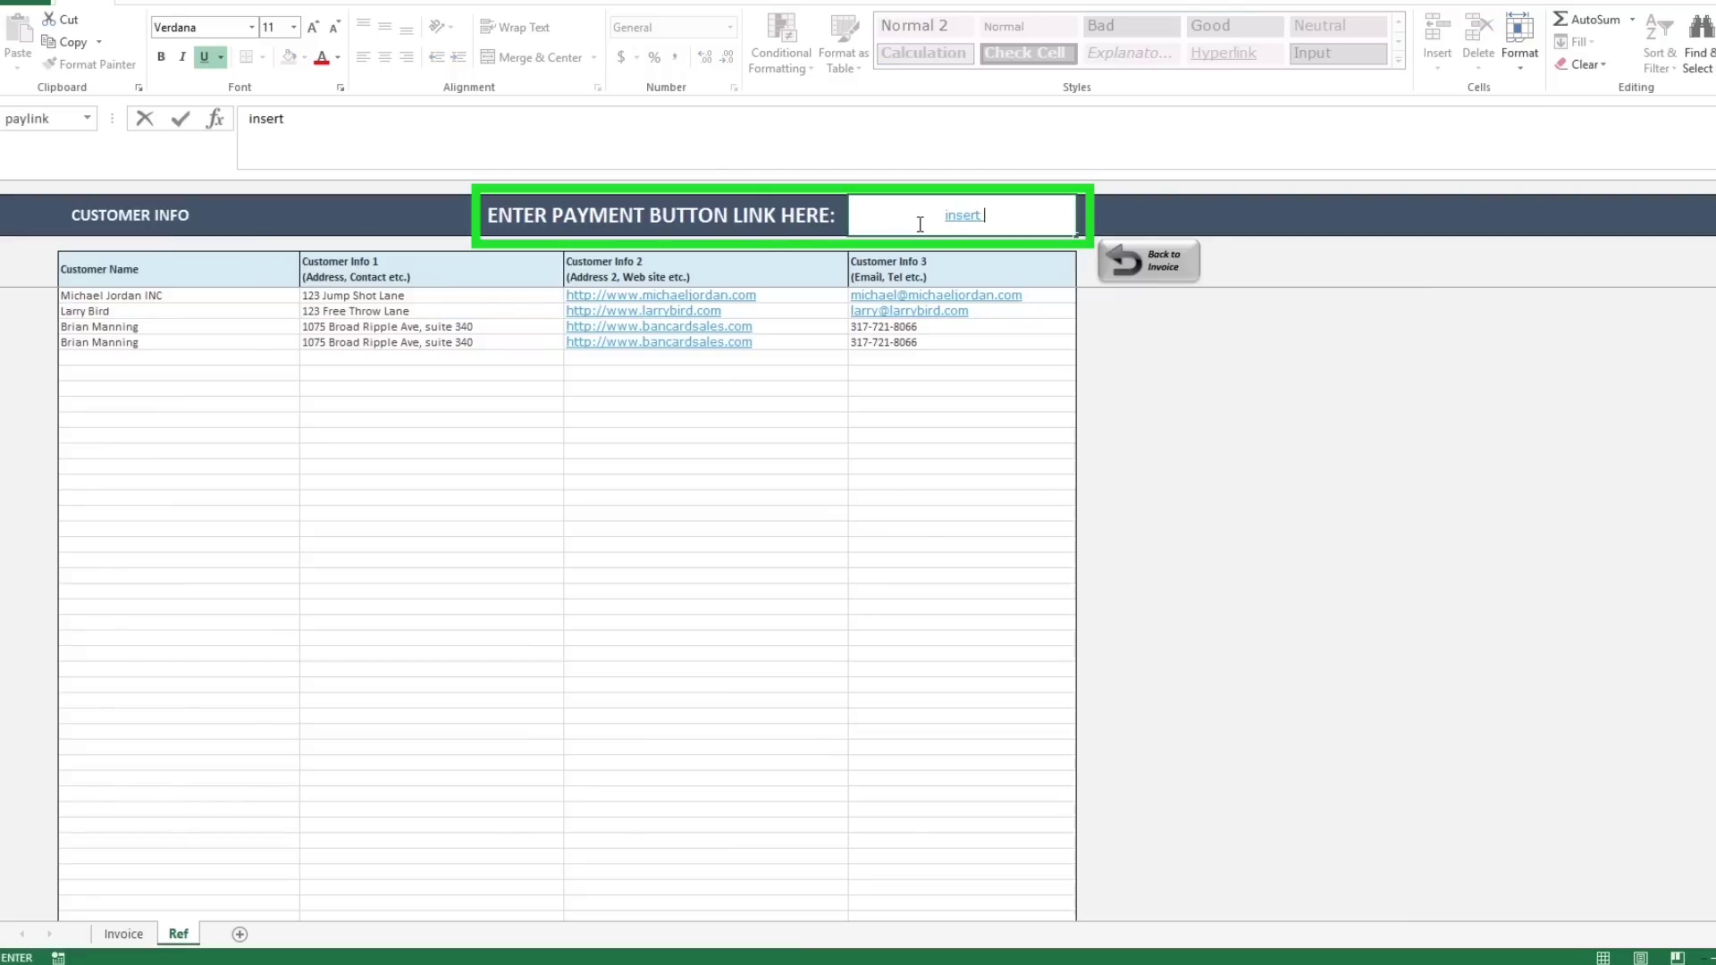
text(payment link here)
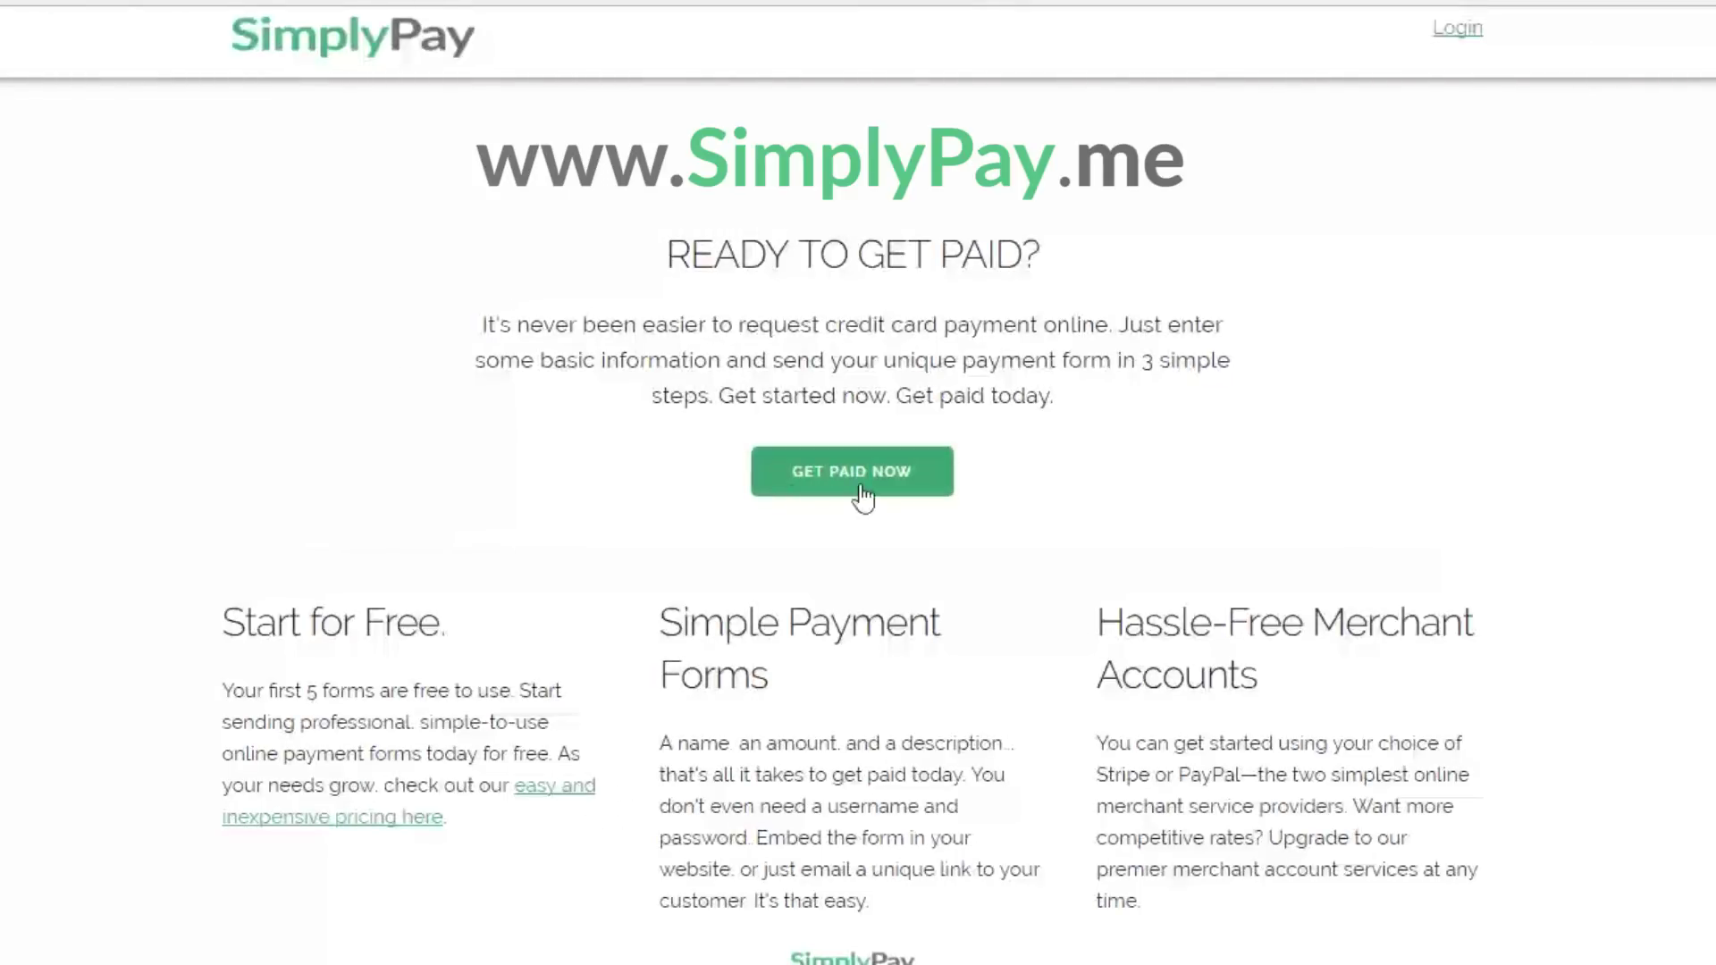
Fill the SimplyPay sign-up form with first name, last name, company name and e-mail.
click(861, 488)
click(555, 295)
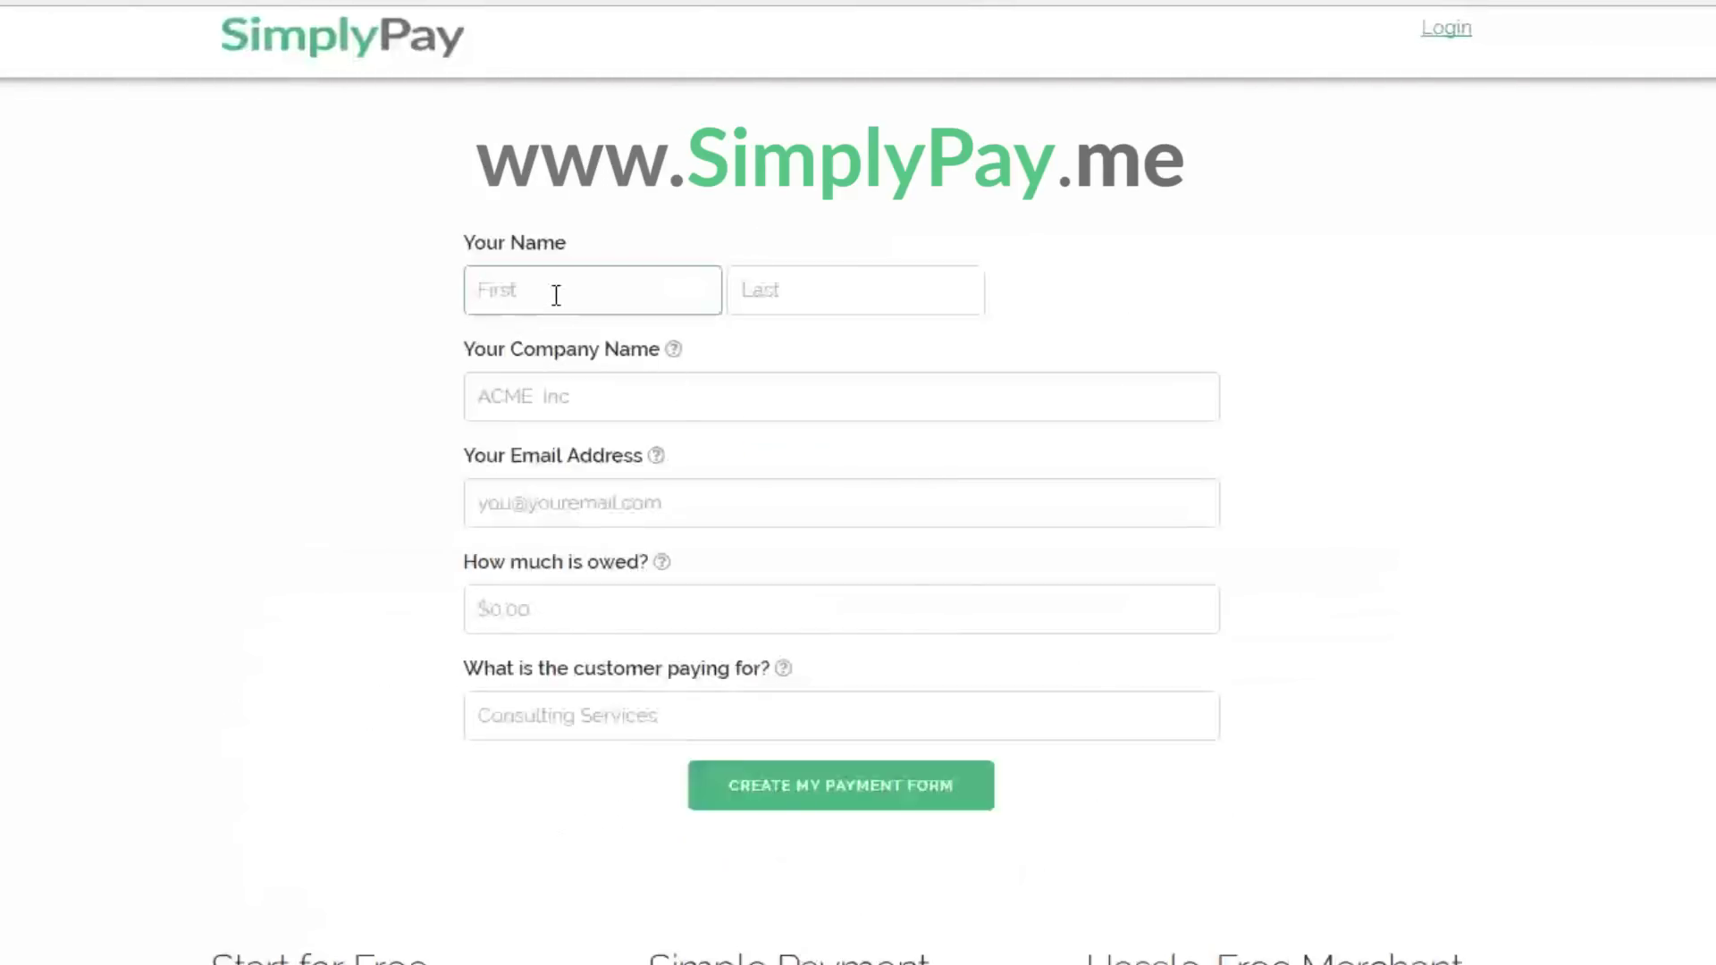
key(Tab)
key(Tab)
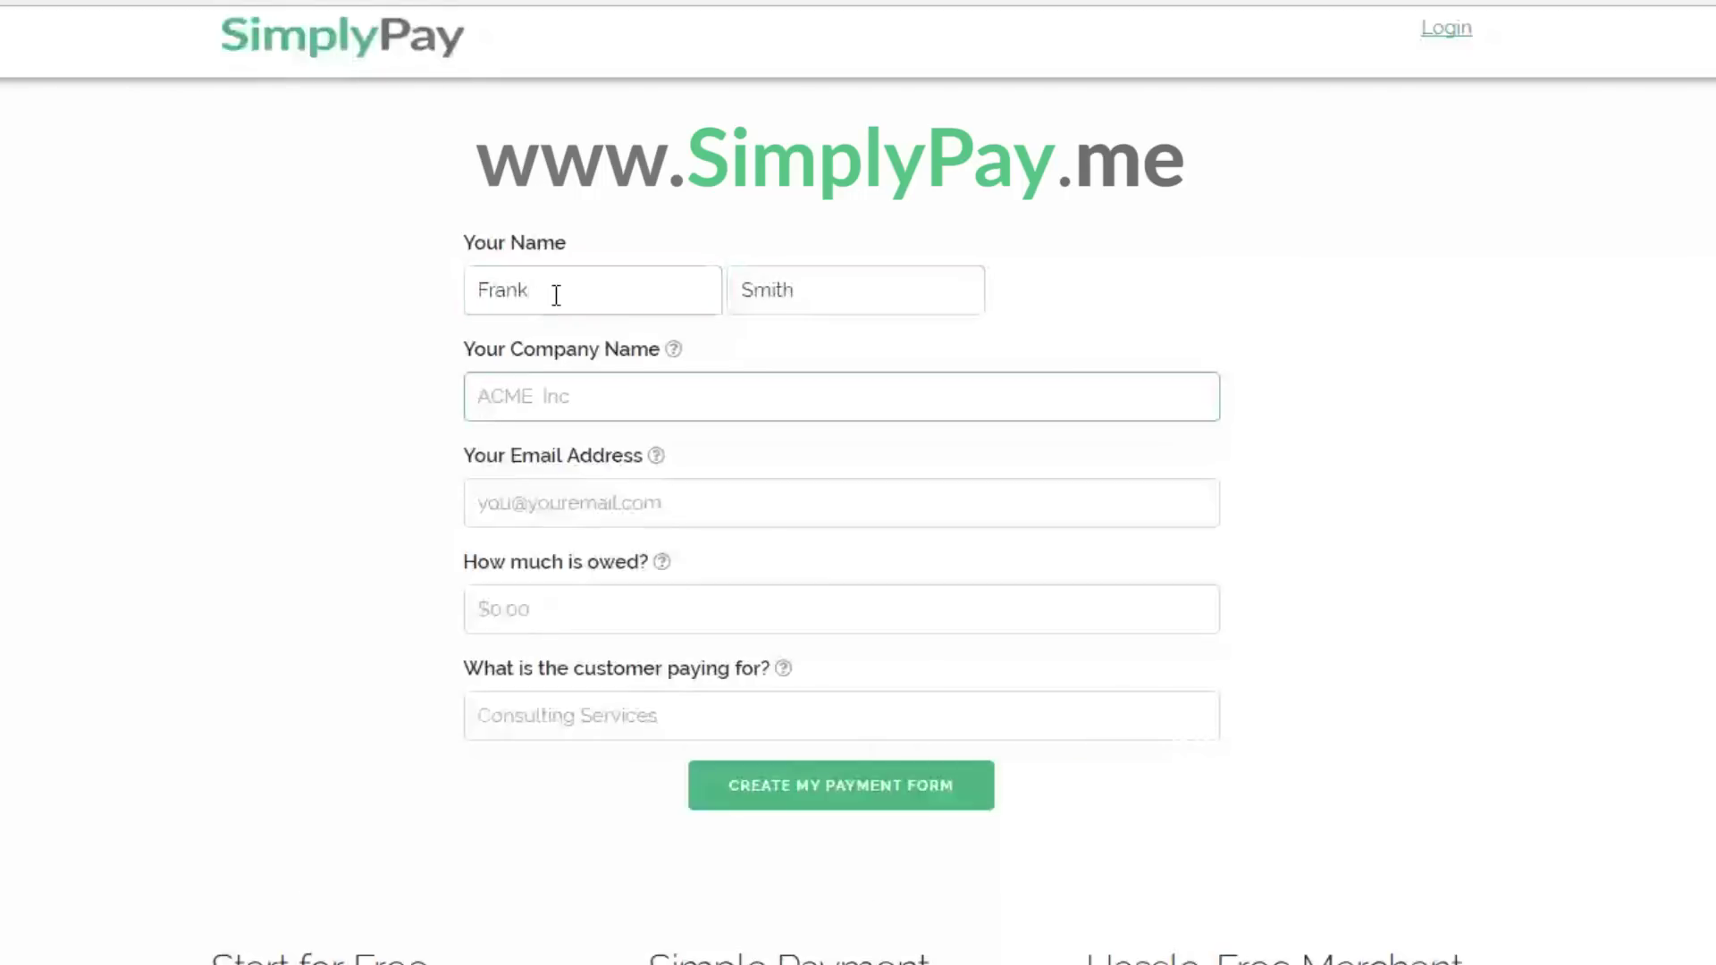
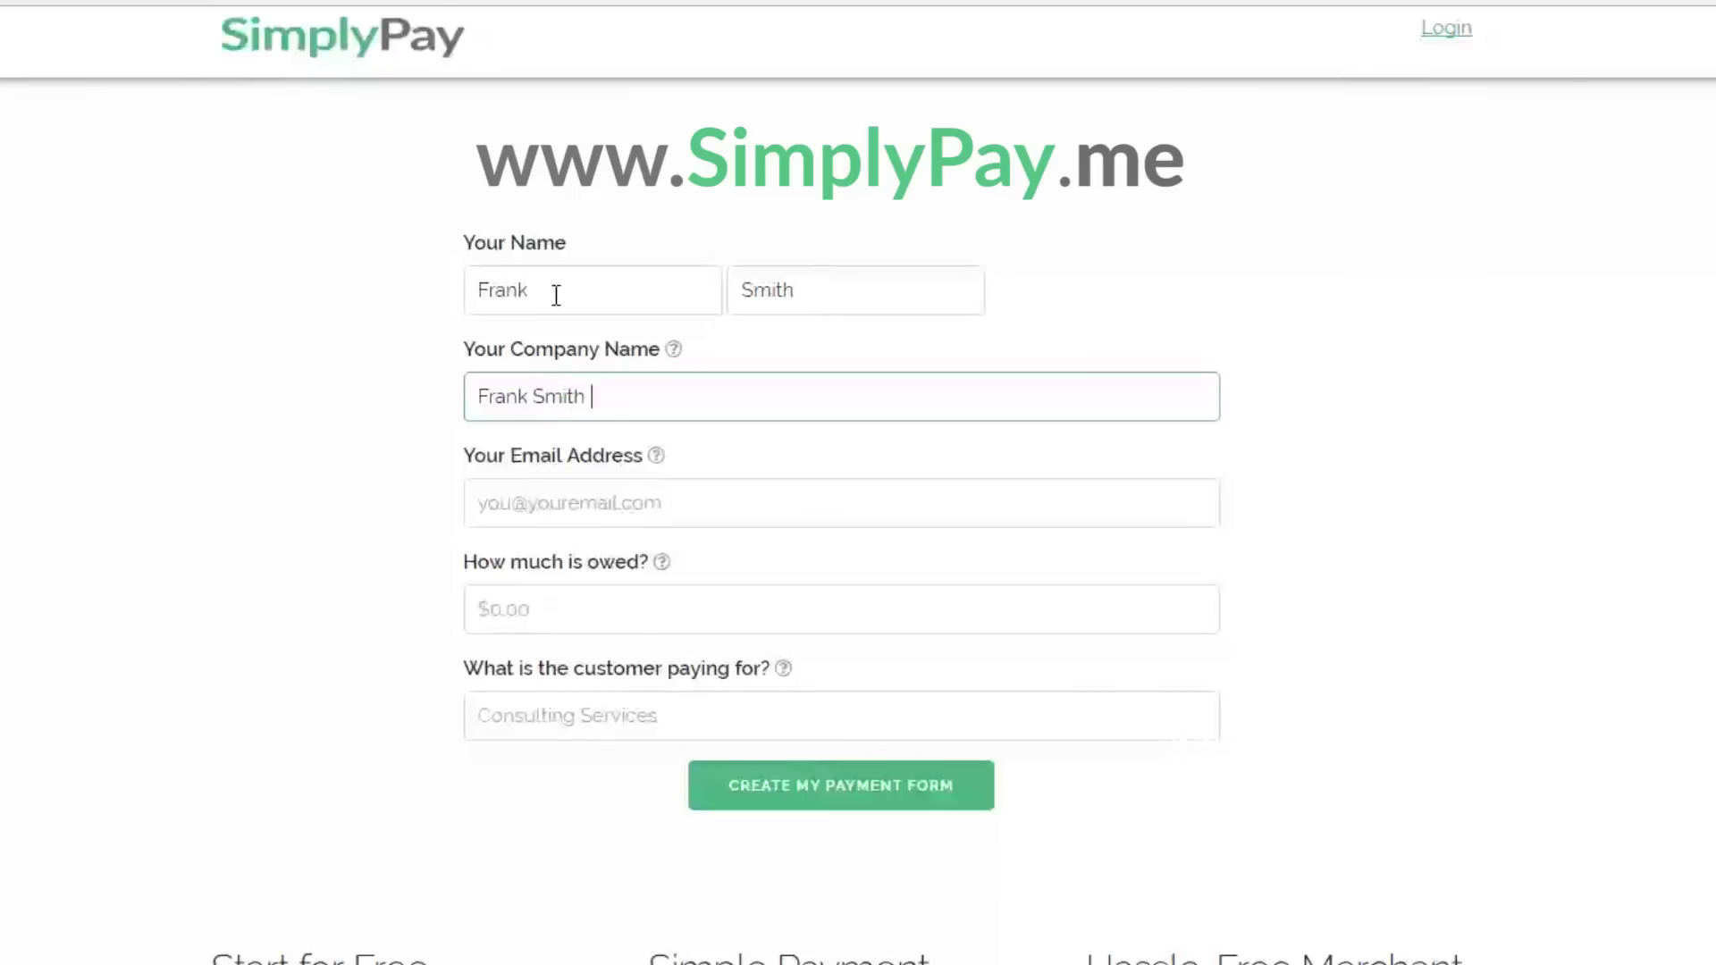
text(Company)
key(Tab)
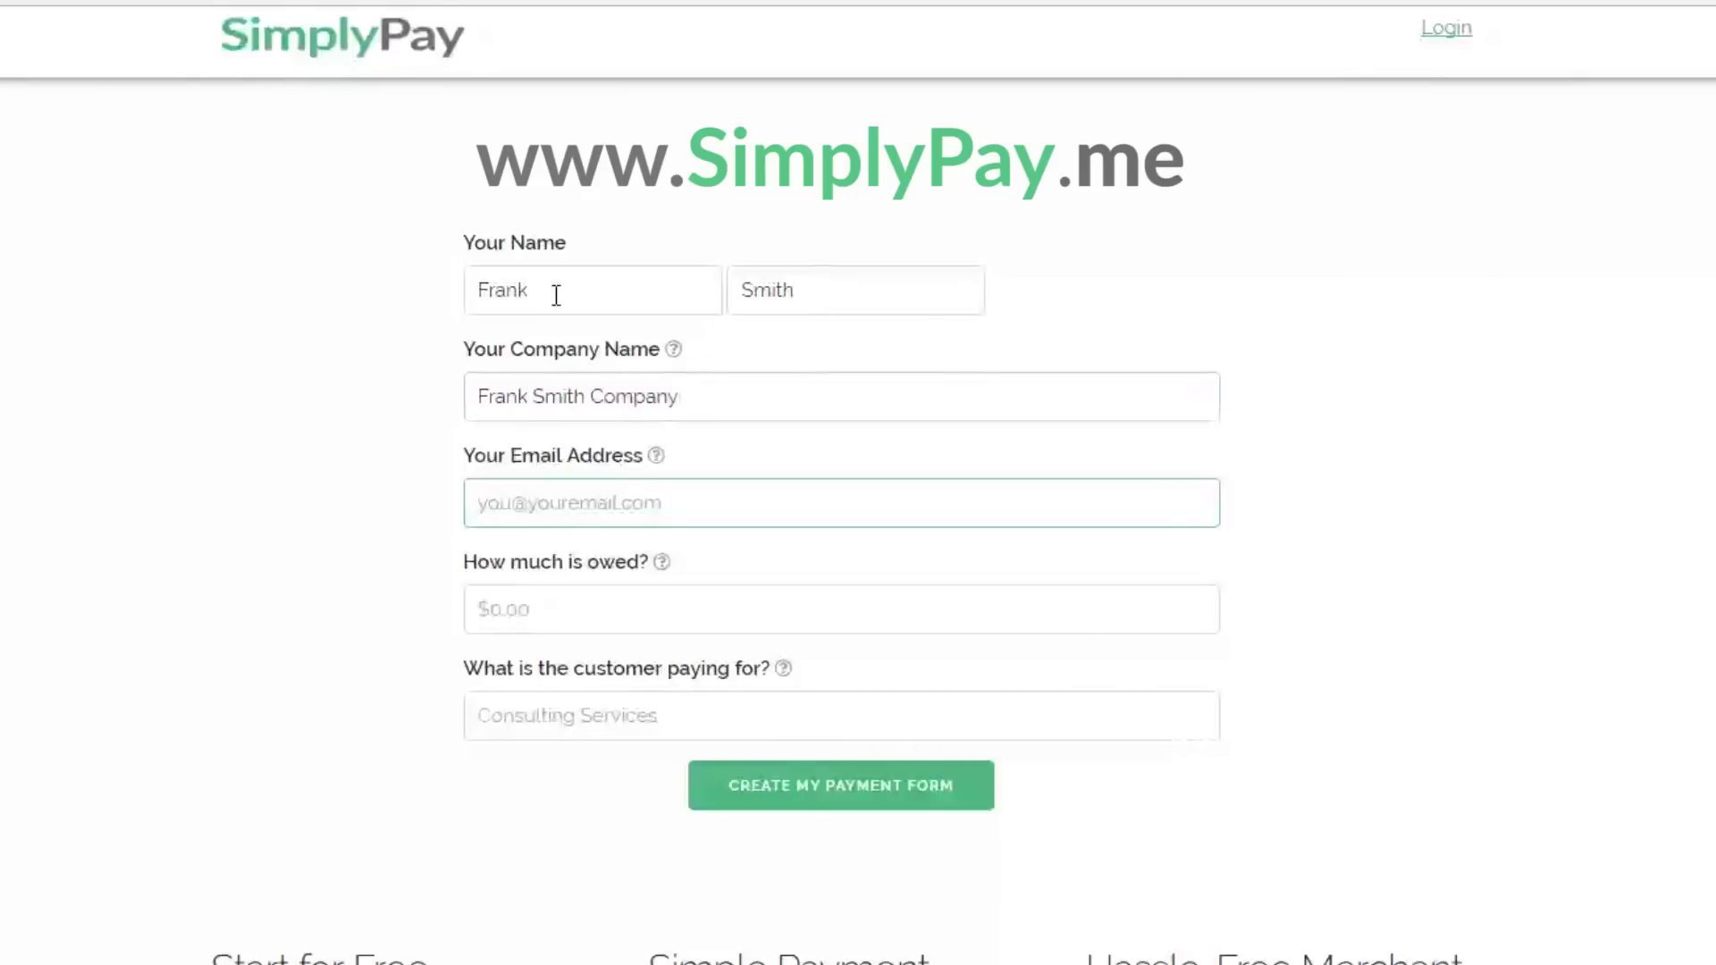
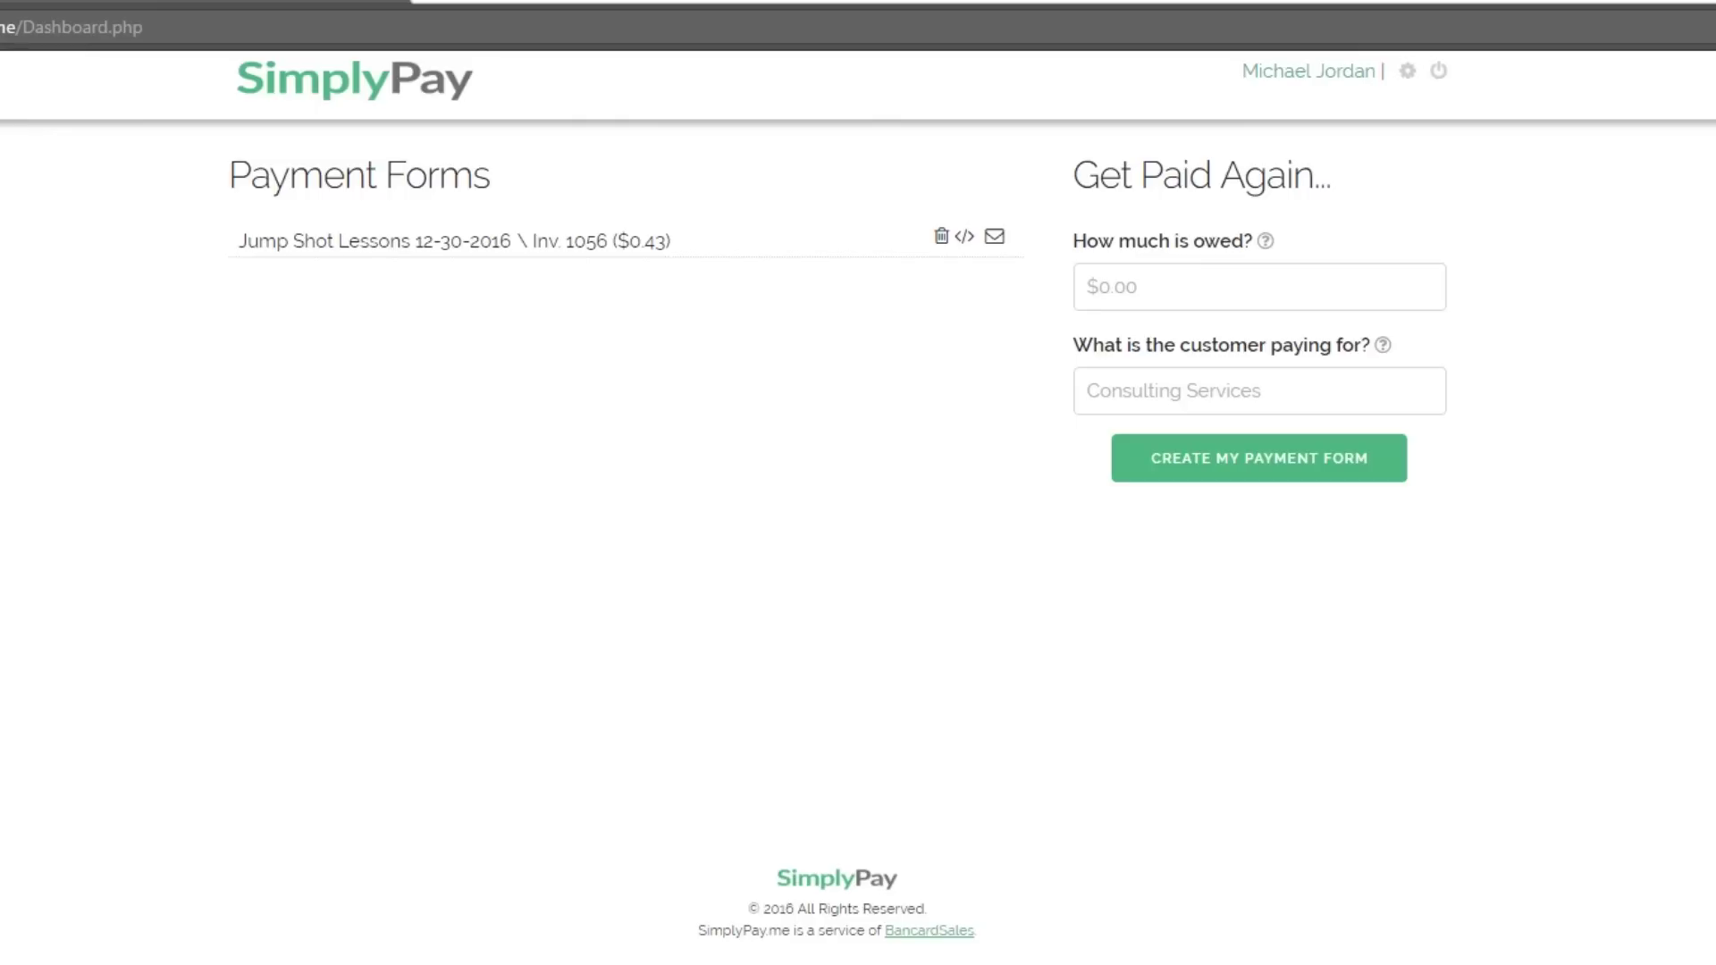
Open the copied Jump Shot Lessons link privately, then set the Consulting Project price to 500.
click(993, 238)
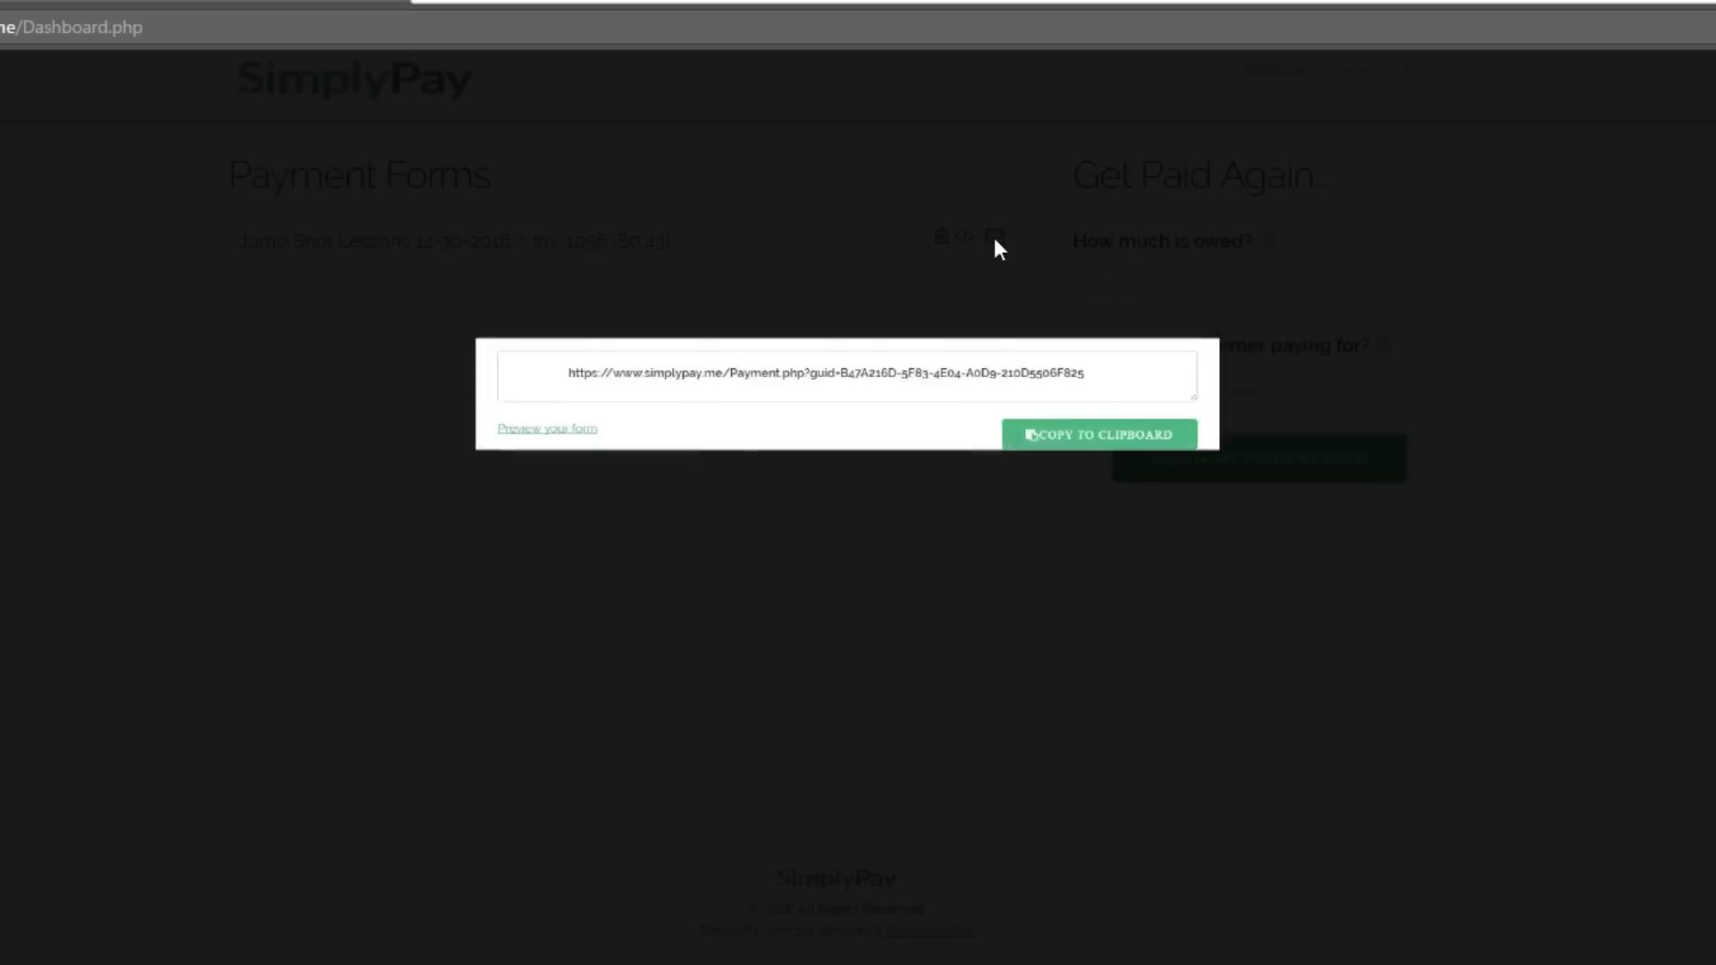
click(1196, 468)
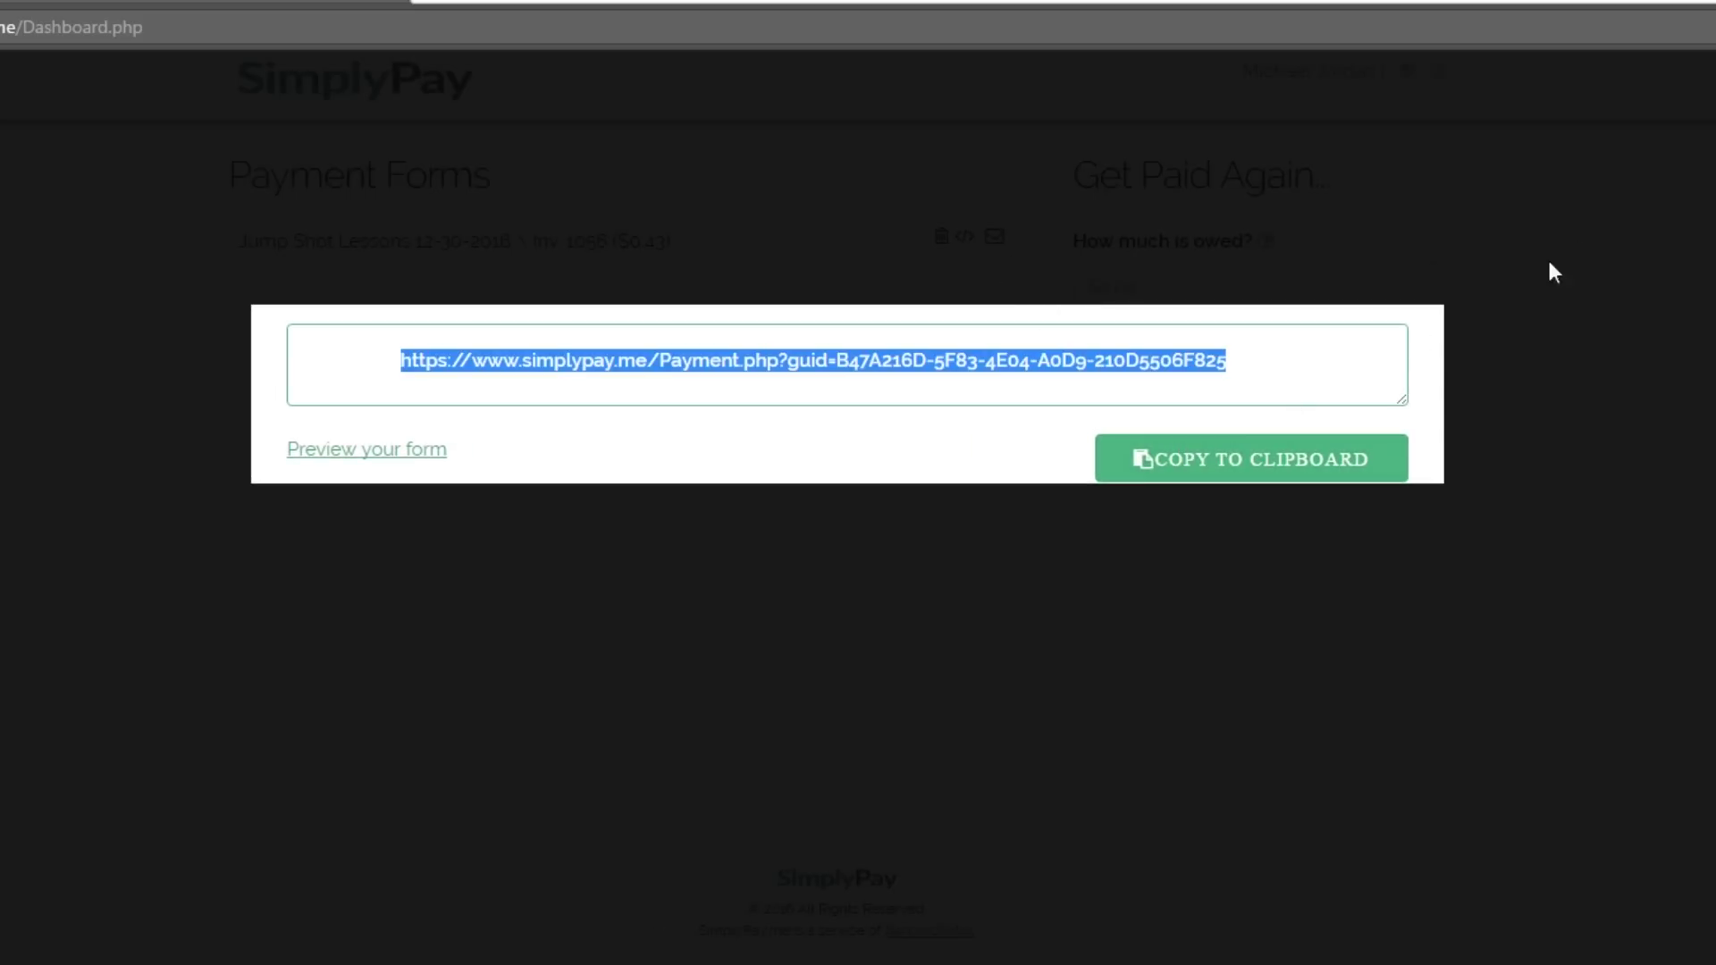
key(Escape)
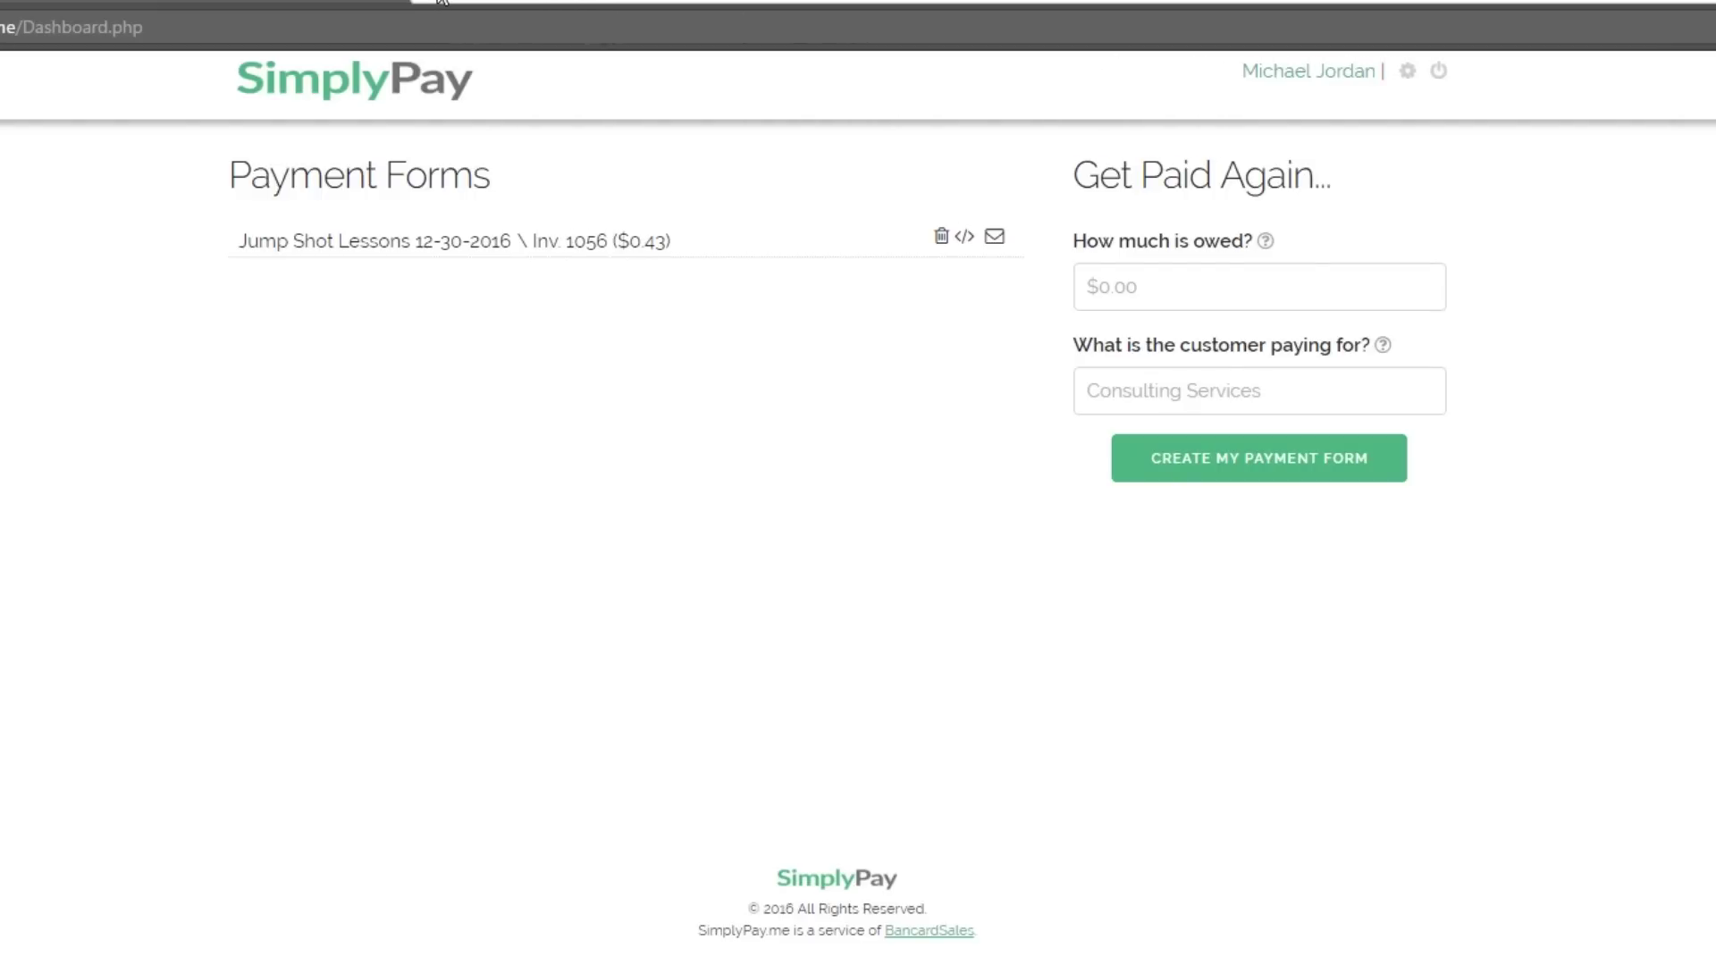
key(ctrl+shift+n)
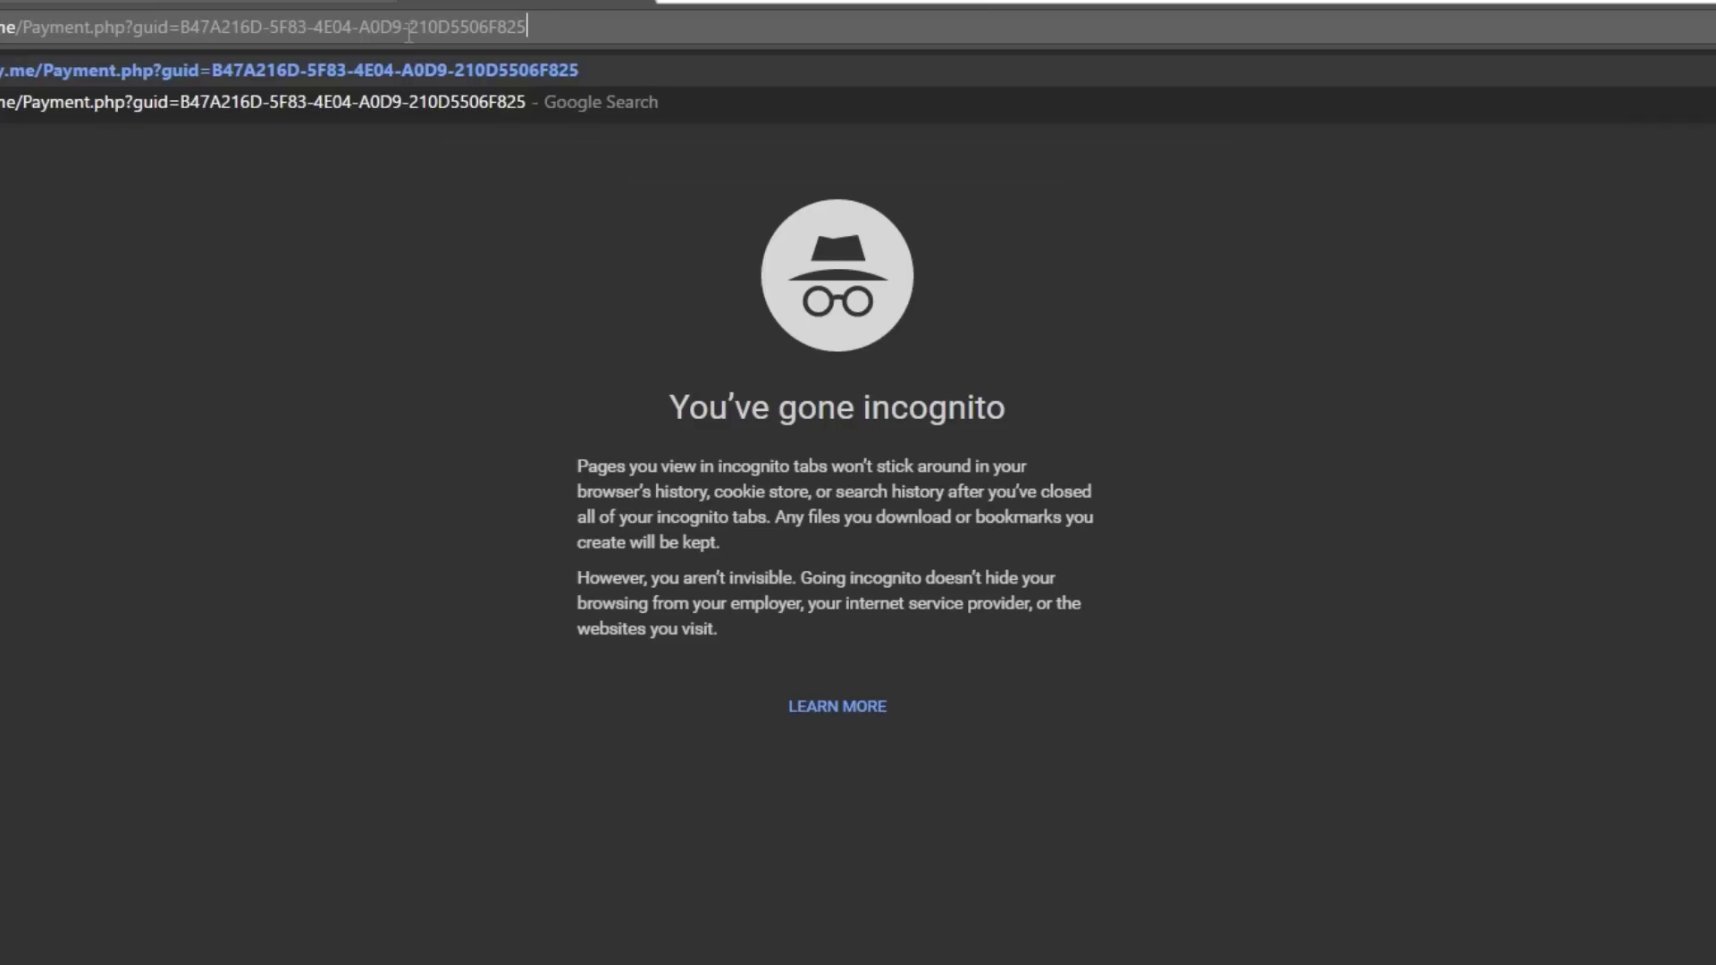
key(Return)
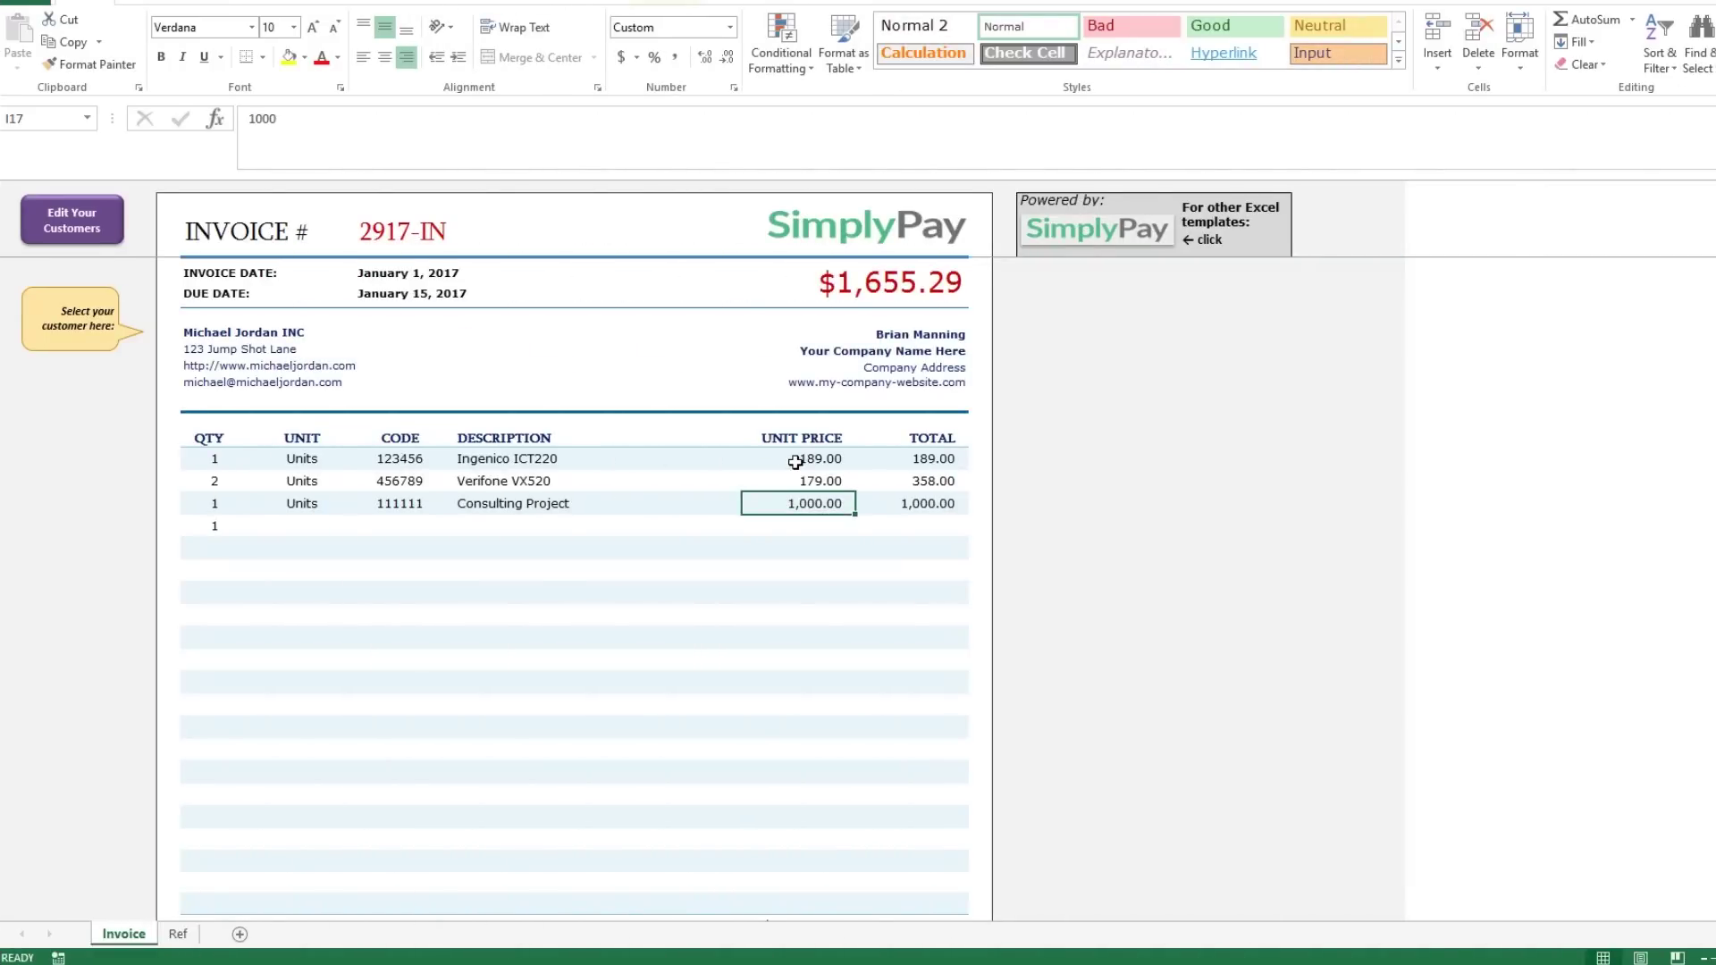
key(Return)
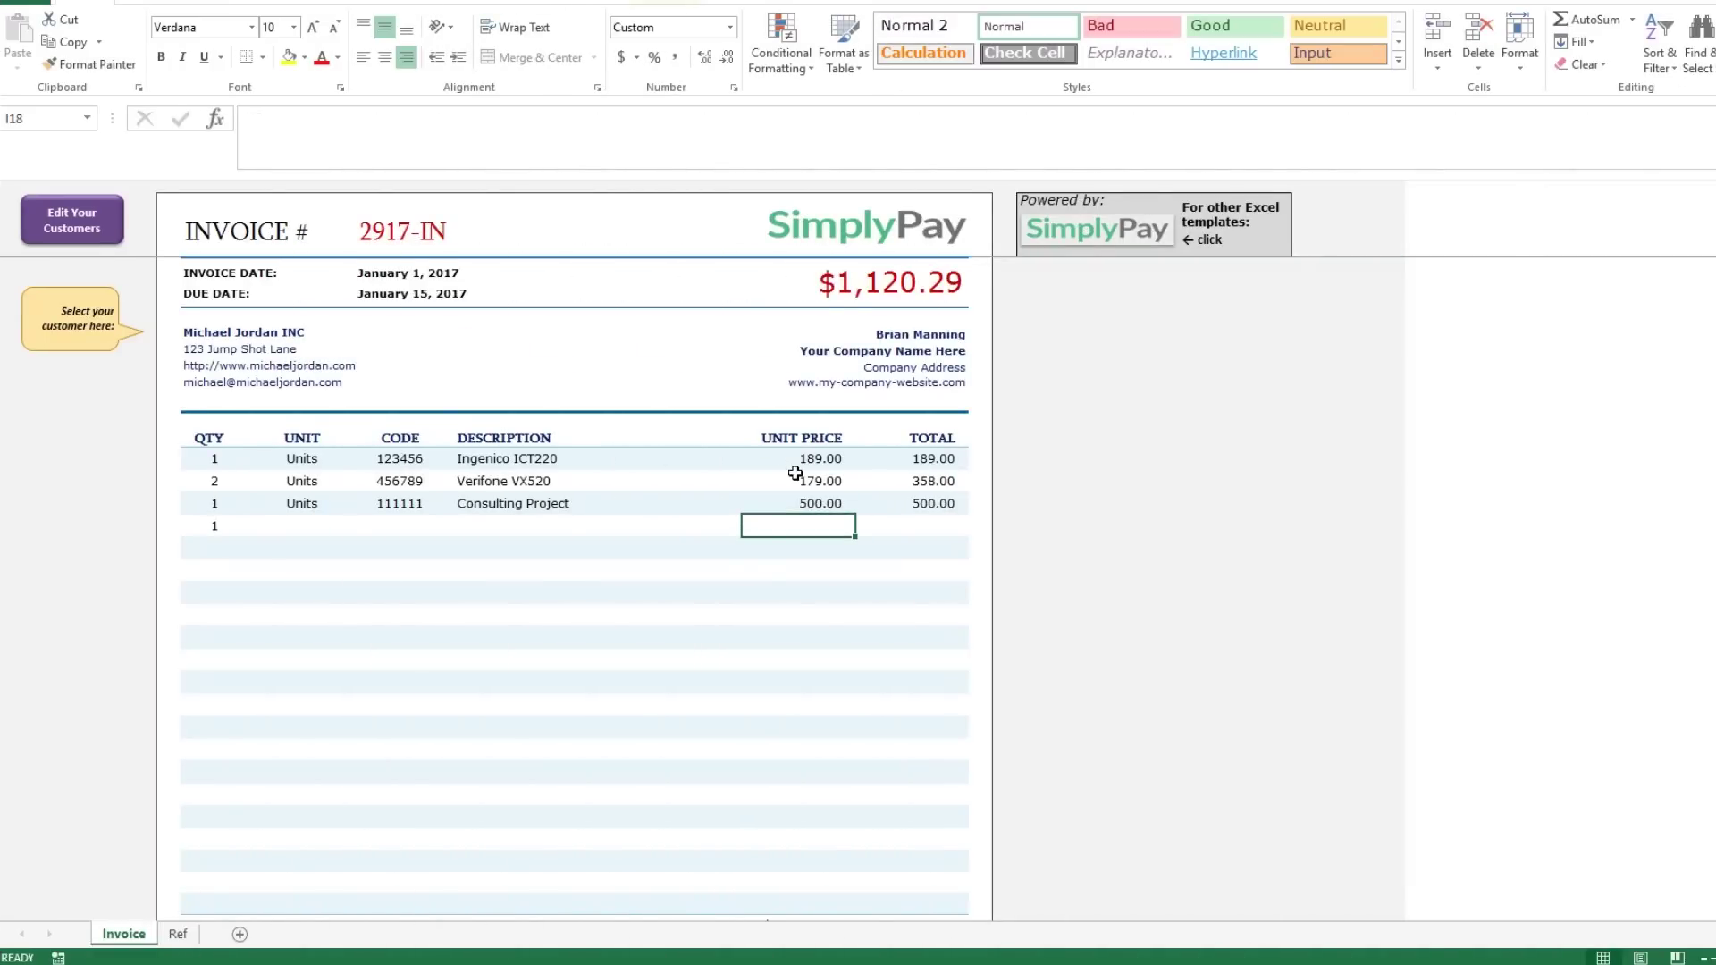
click(73, 220)
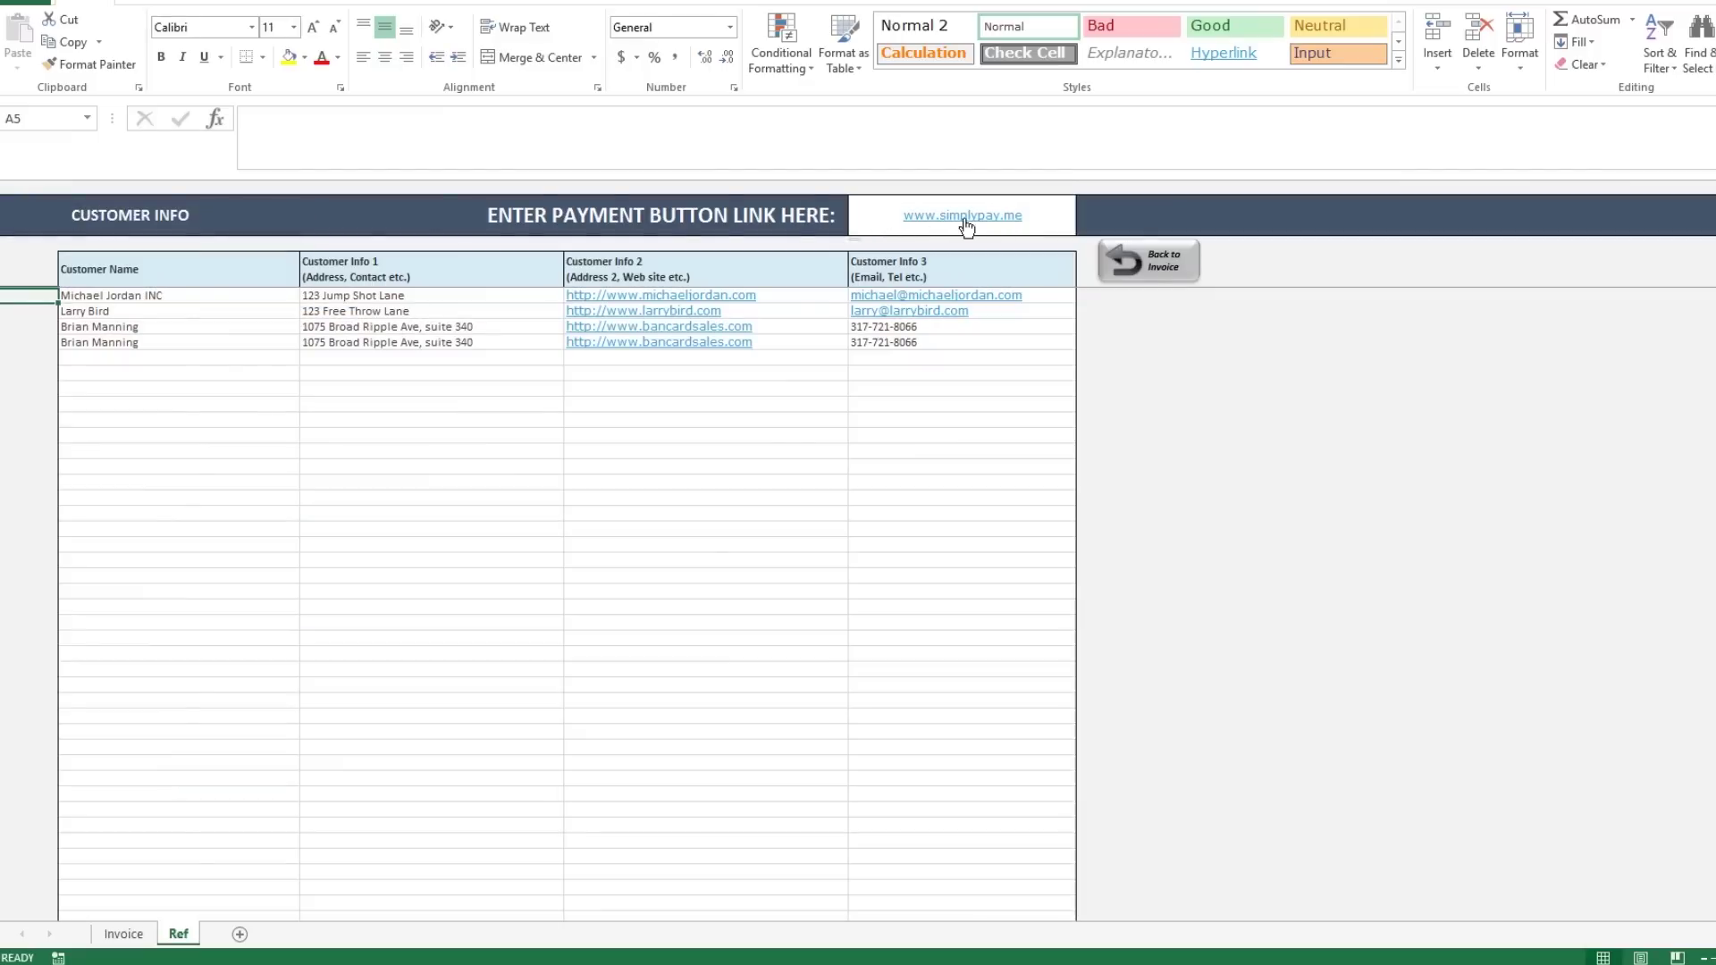
click(1036, 214)
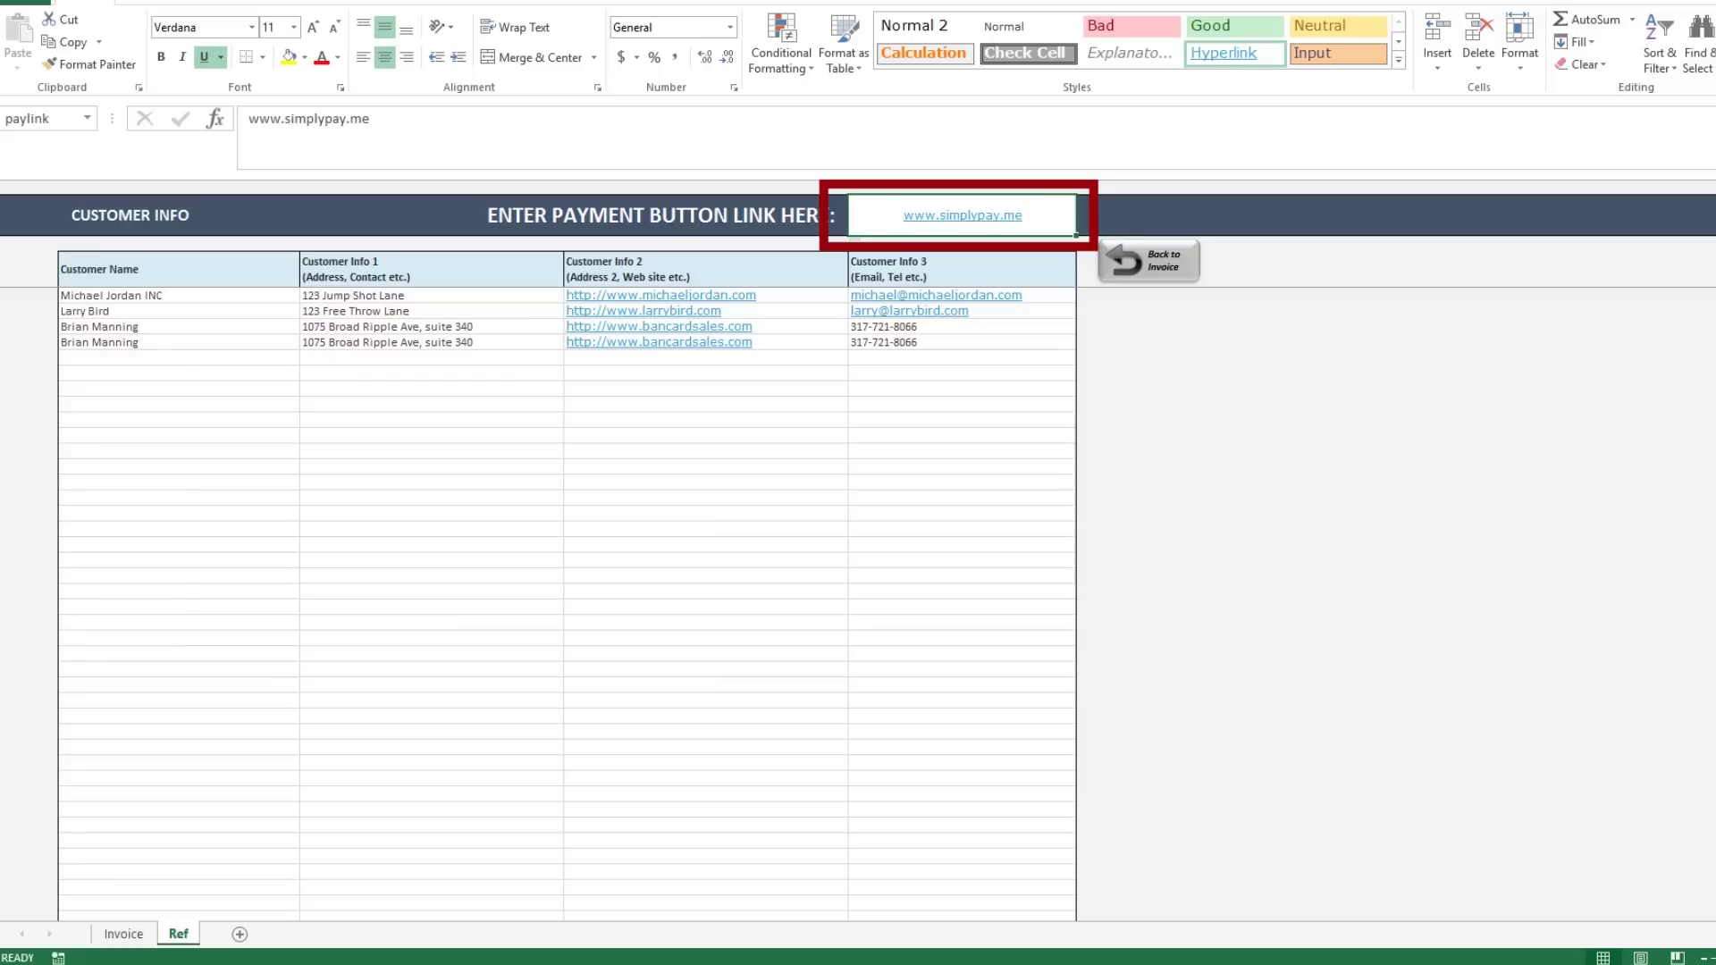
key(ctrl+c)
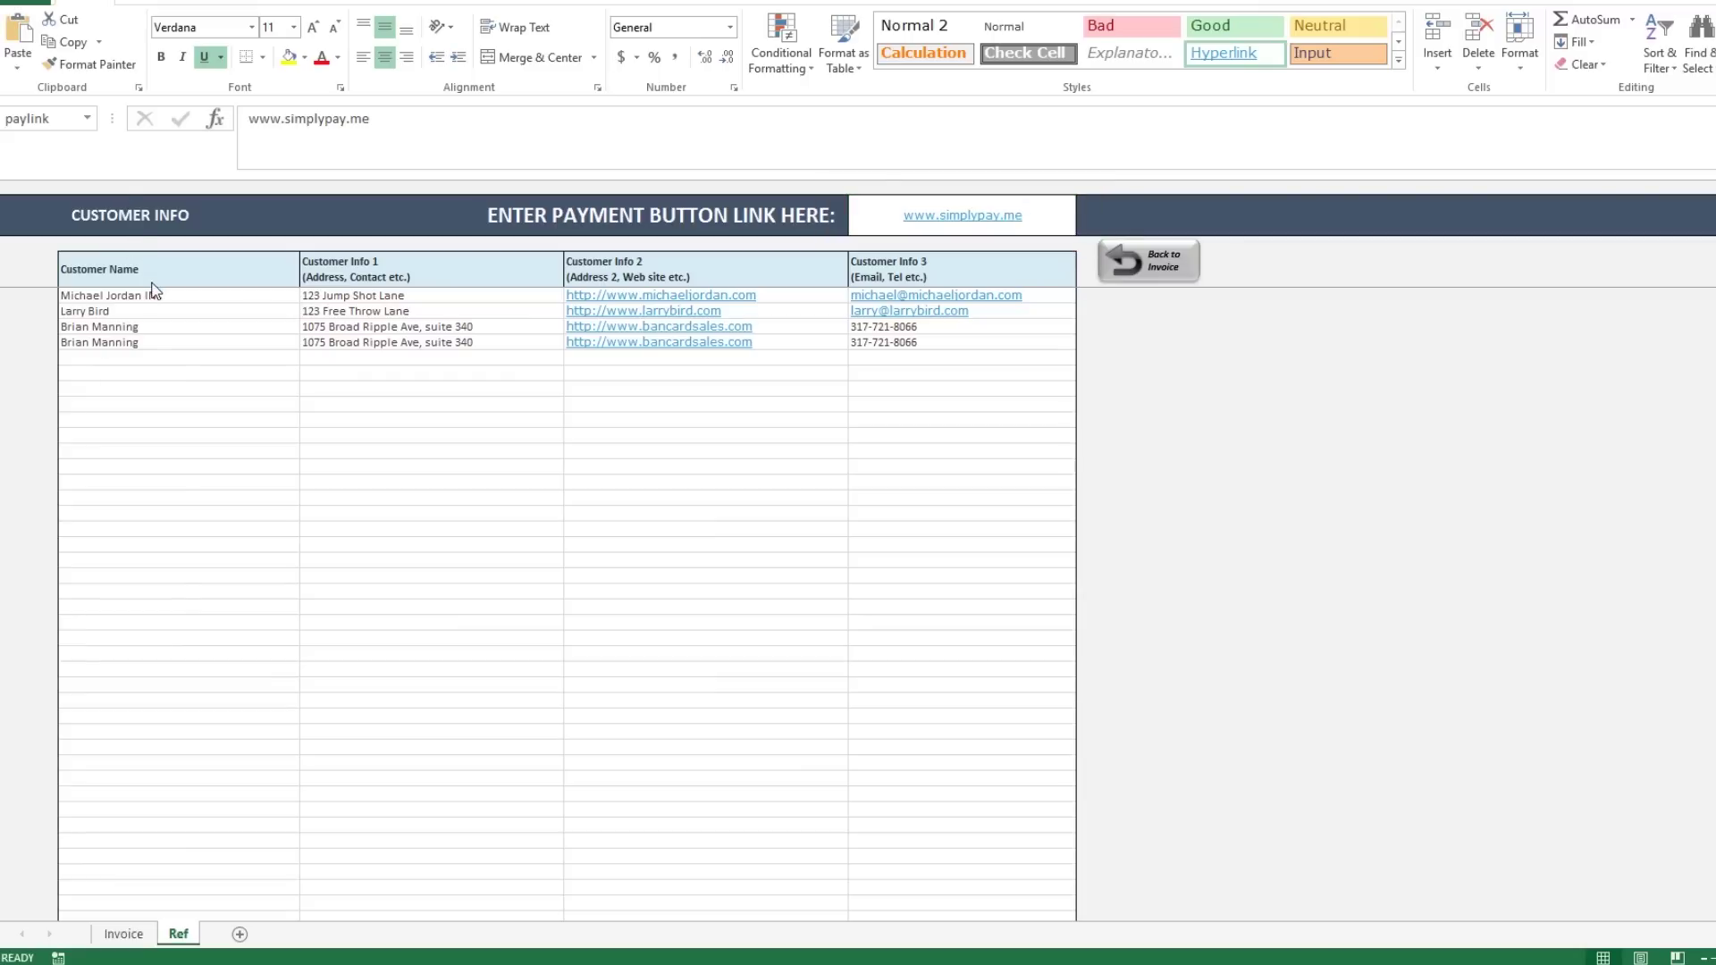
click(875, 210)
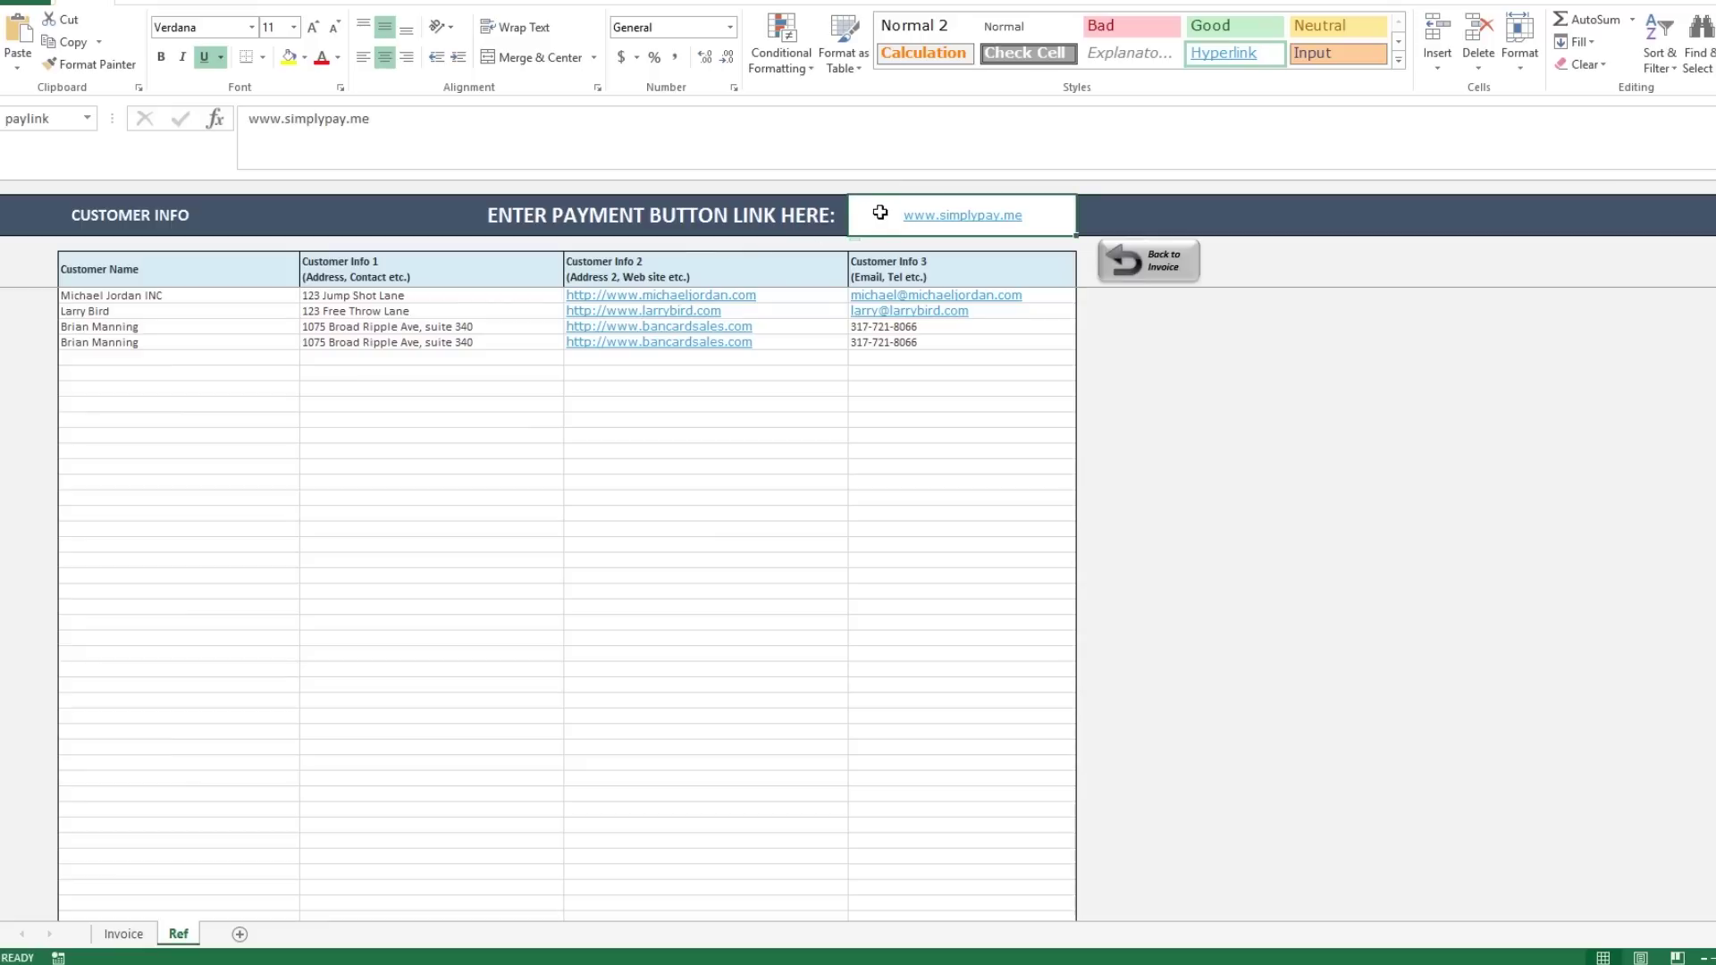
key(ctrl+Page_Up)
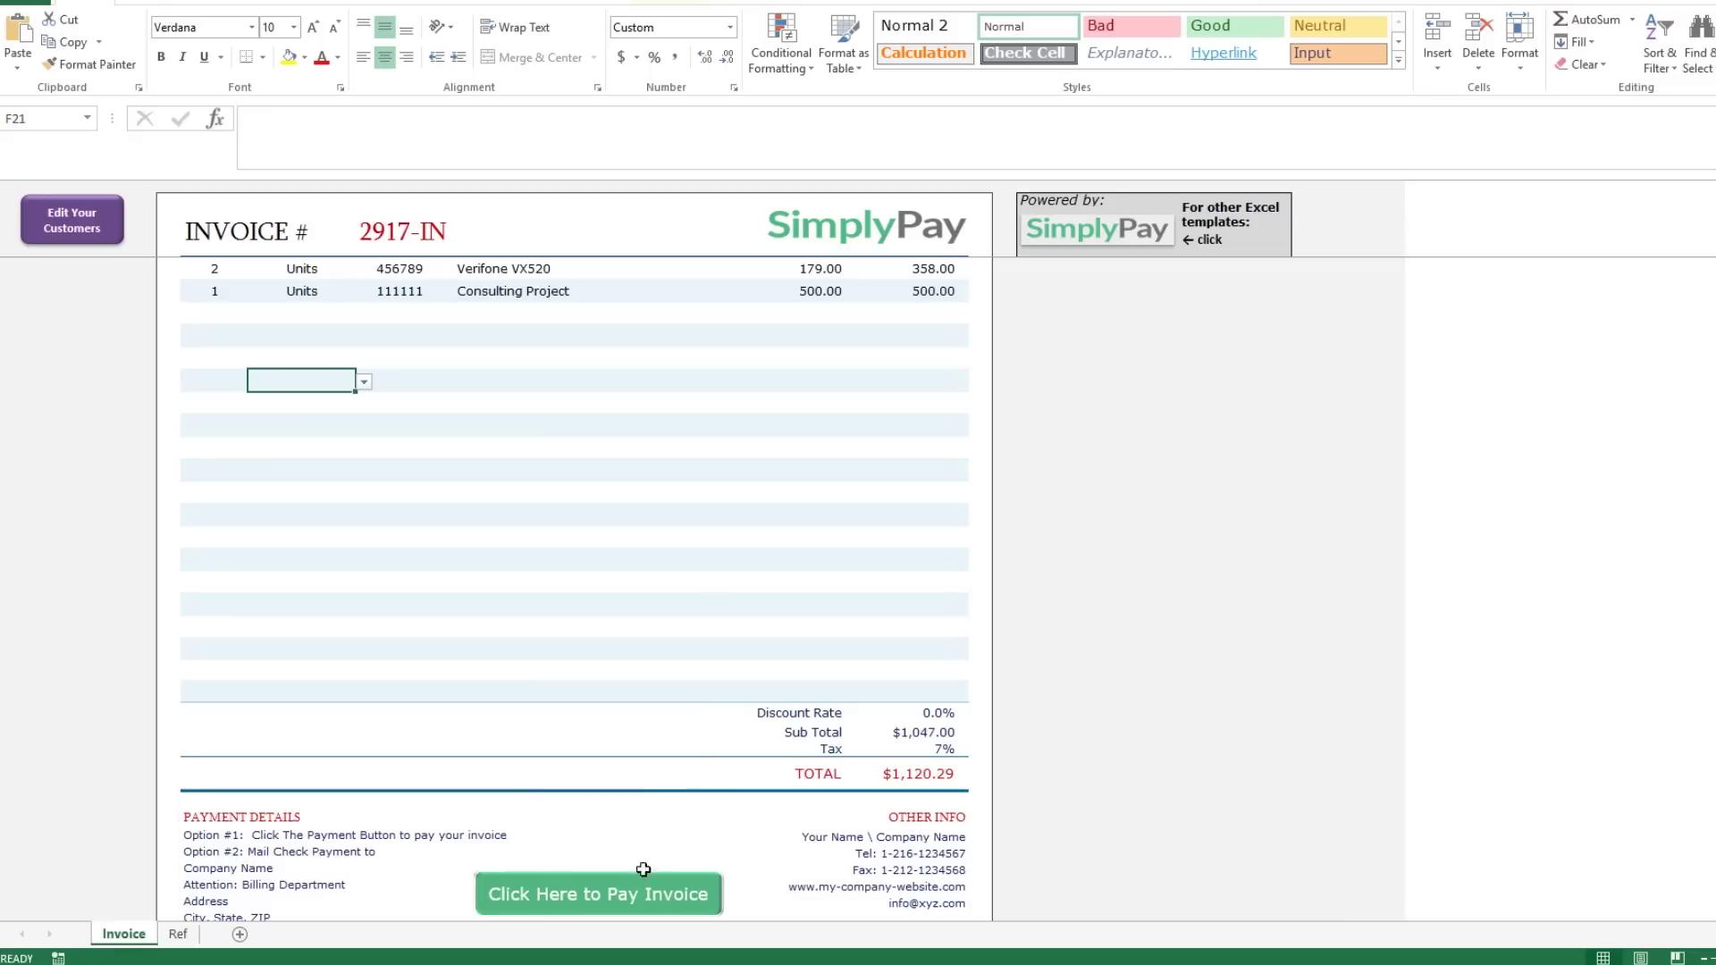
scroll(678, 790, down, 3)
scroll(661, 742, down, 1)
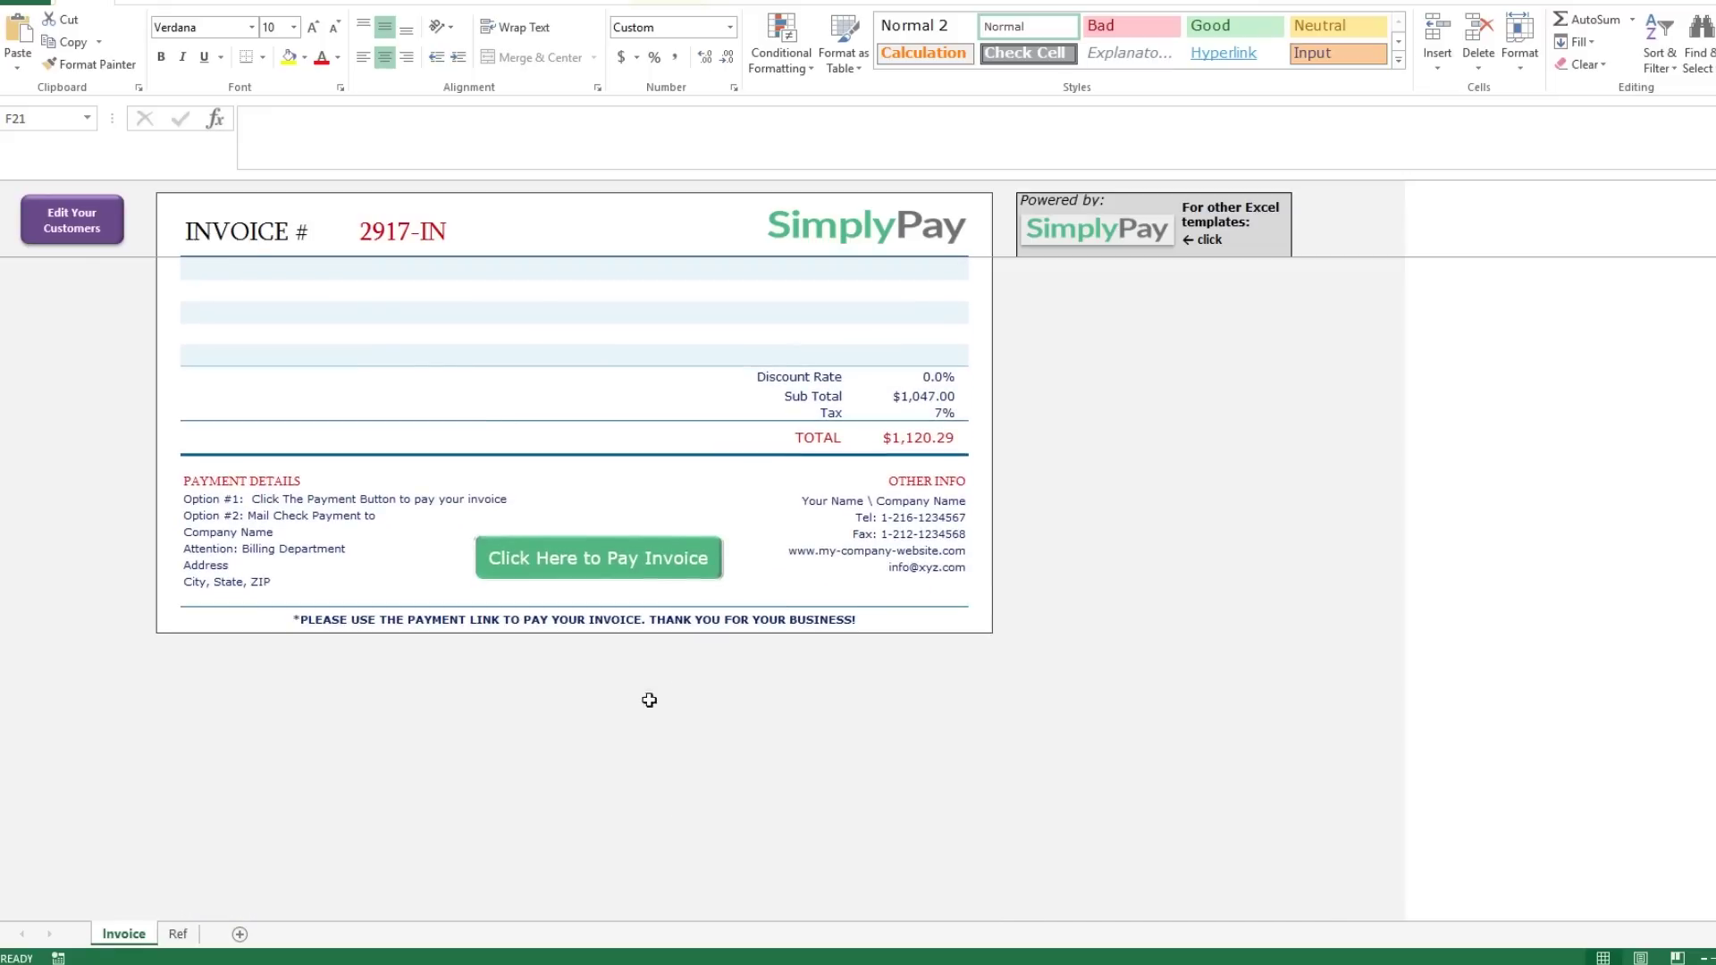
right_click(582, 556)
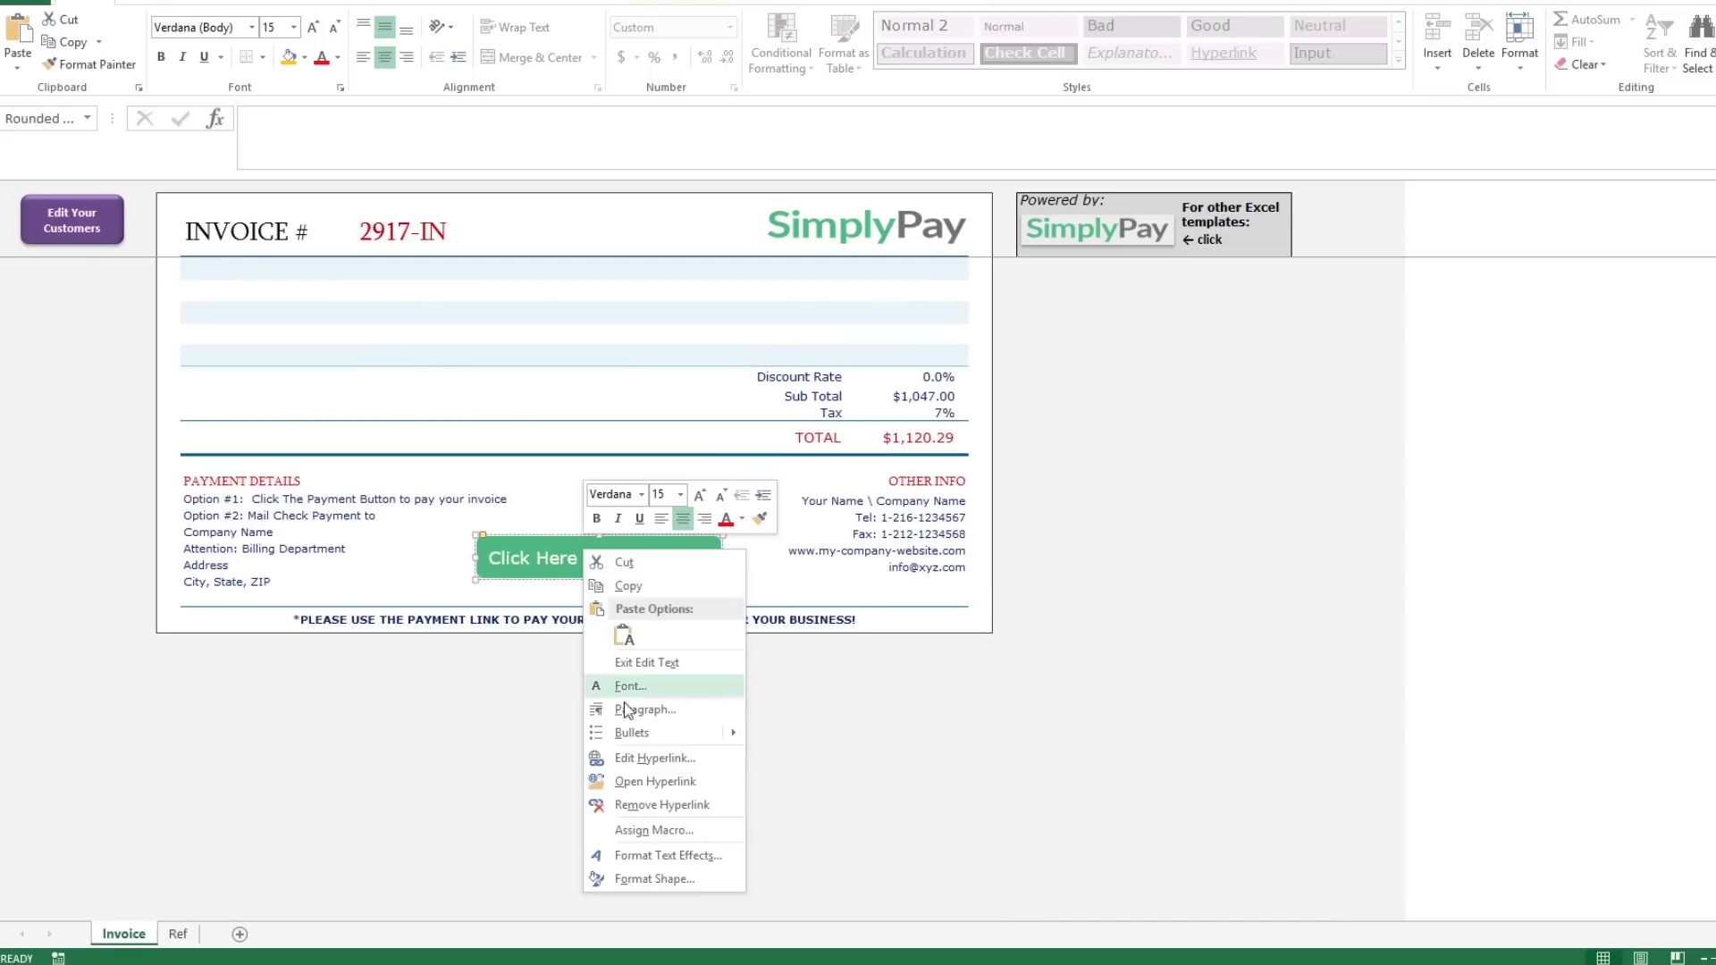
click(637, 757)
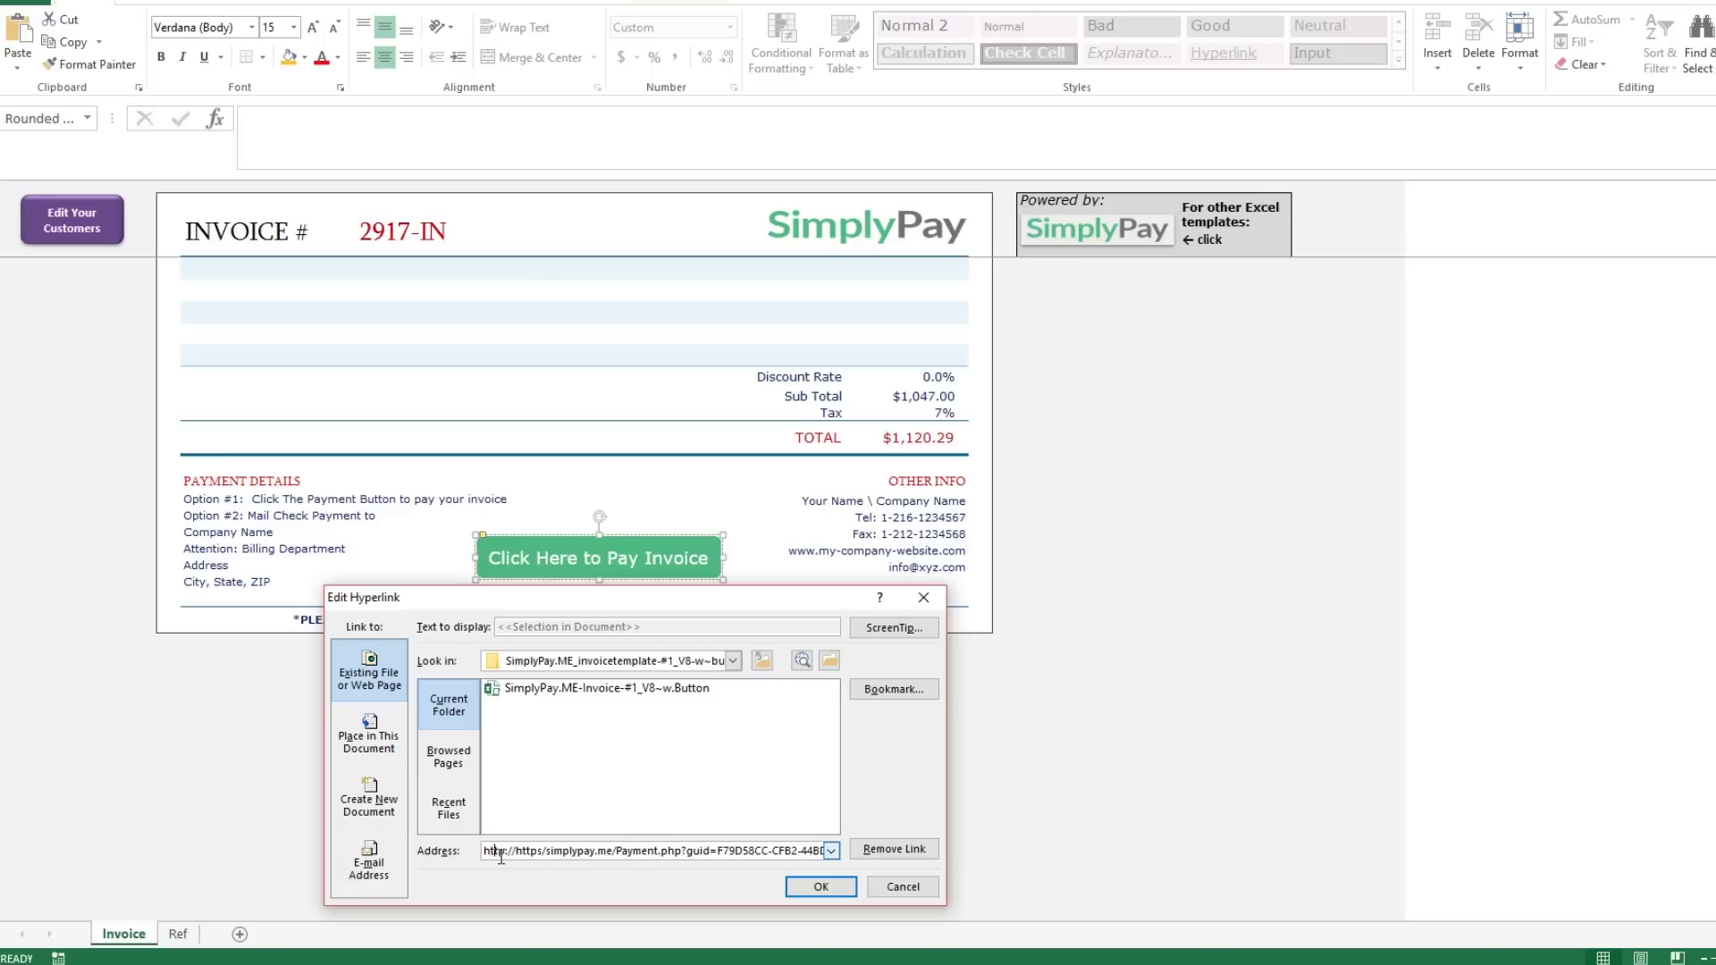
drag(501, 856, 855, 867)
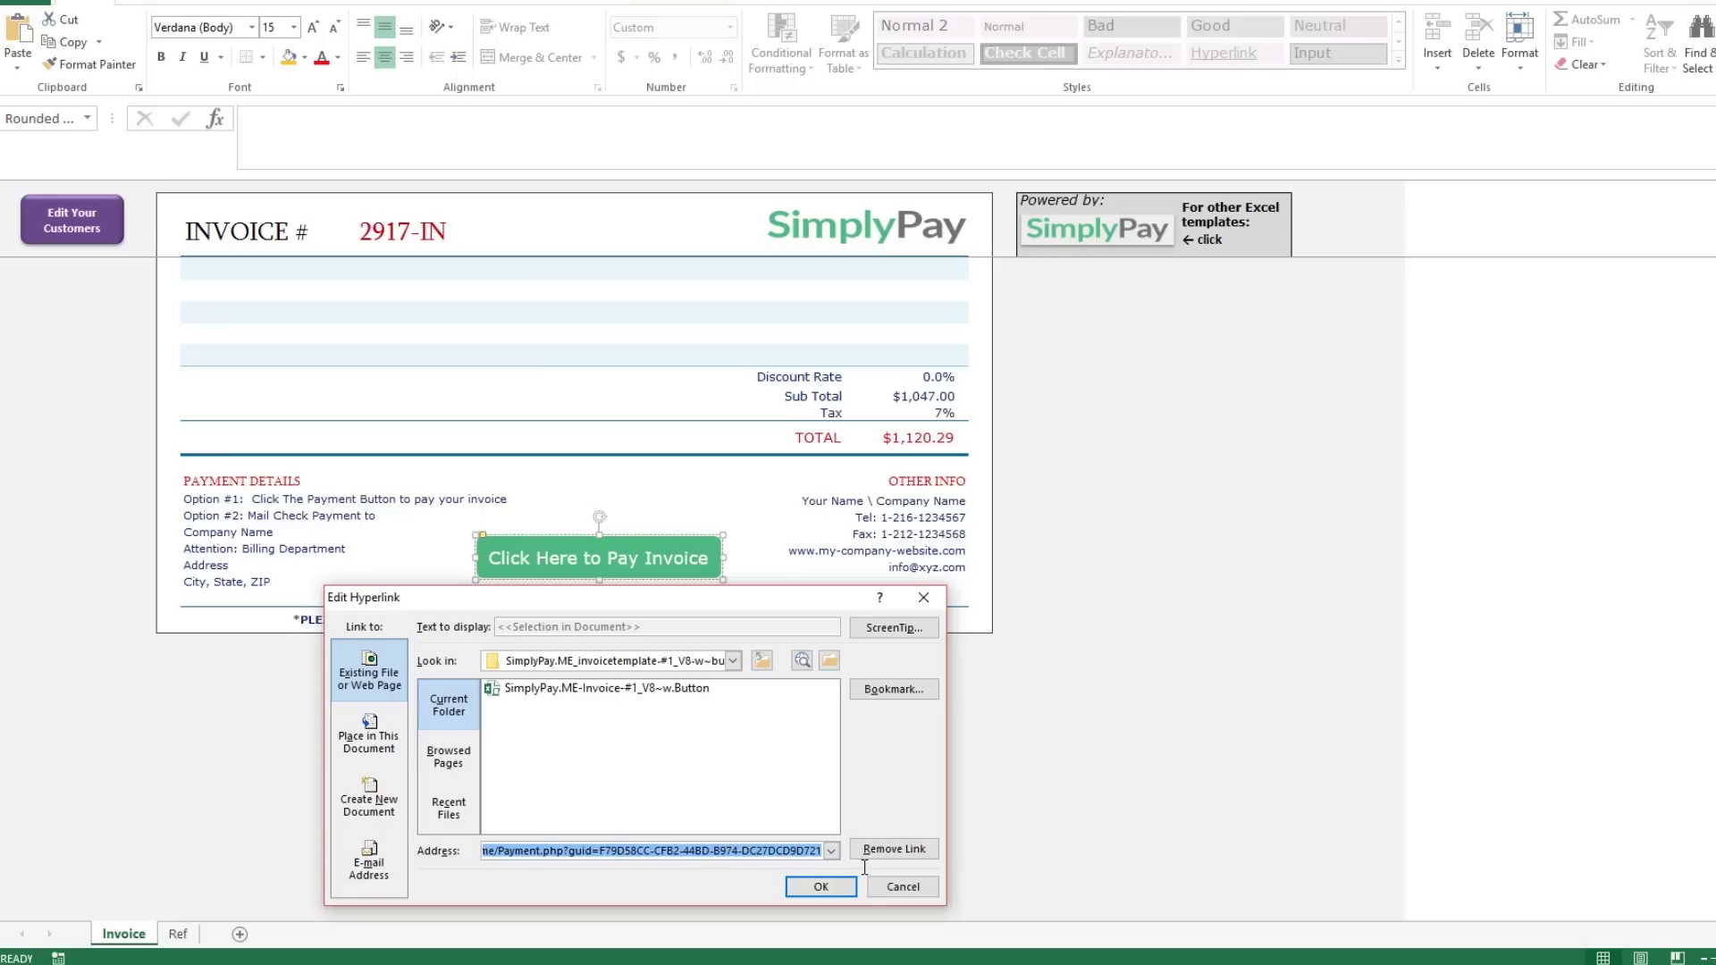
click(822, 885)
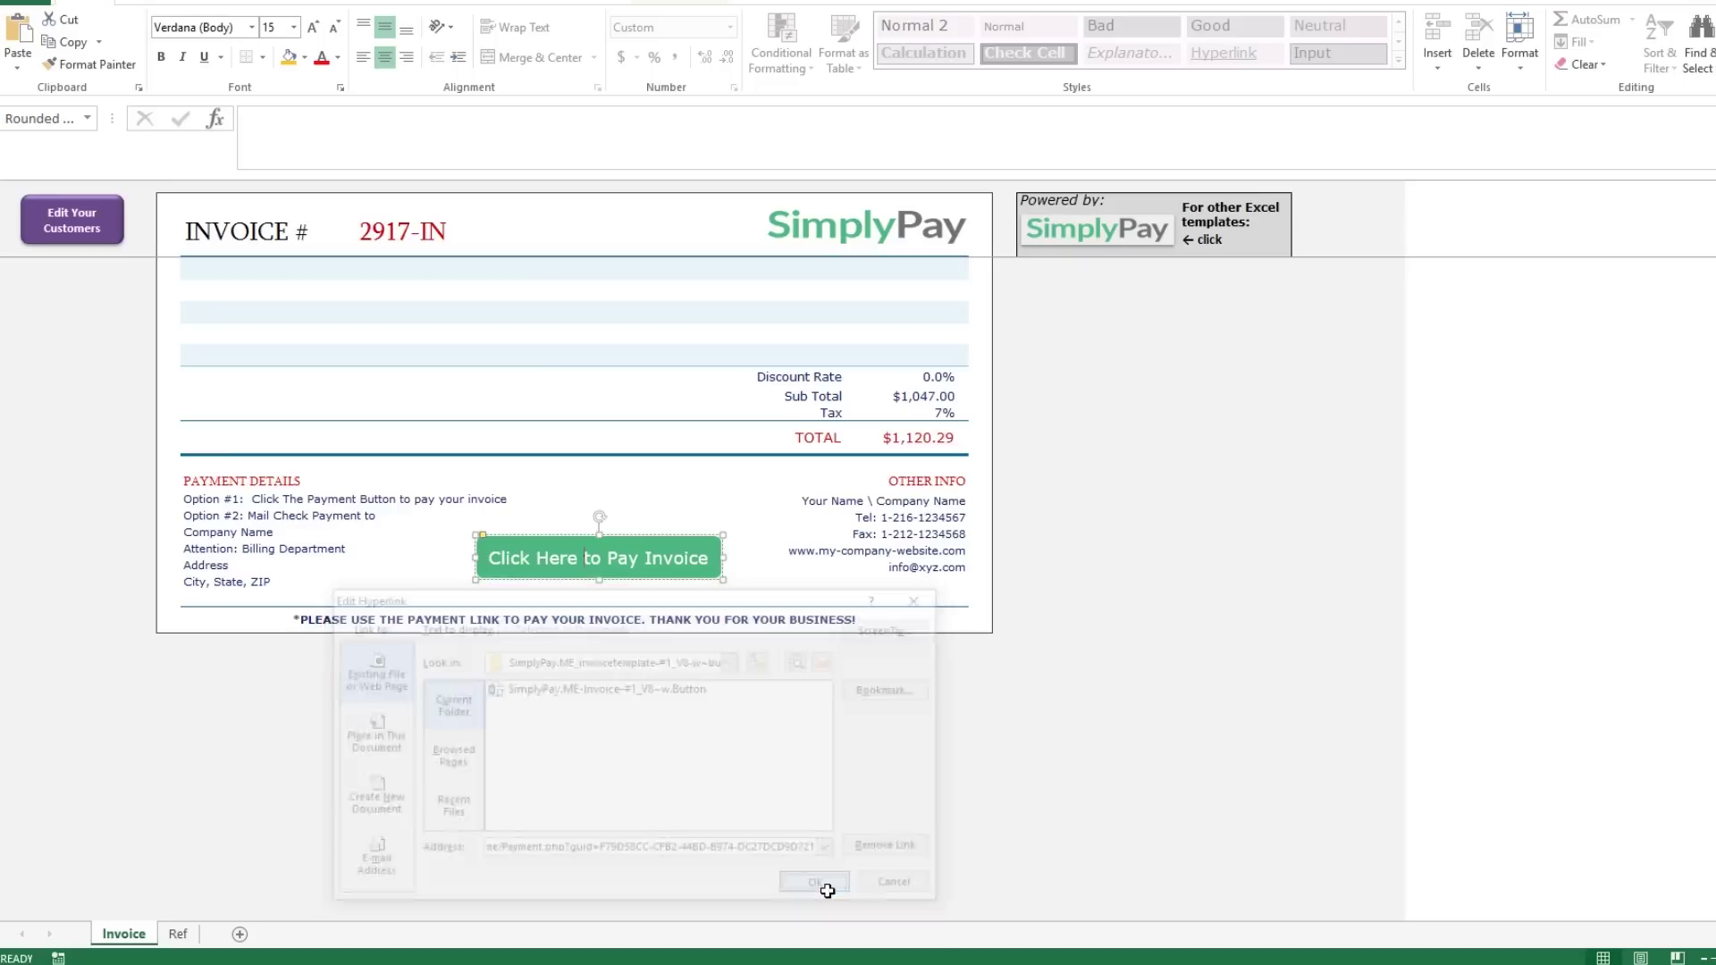
click(538, 400)
scroll(538, 399, up, 9)
Save the workbook, dismissing the personal information warning.
click(538, 397)
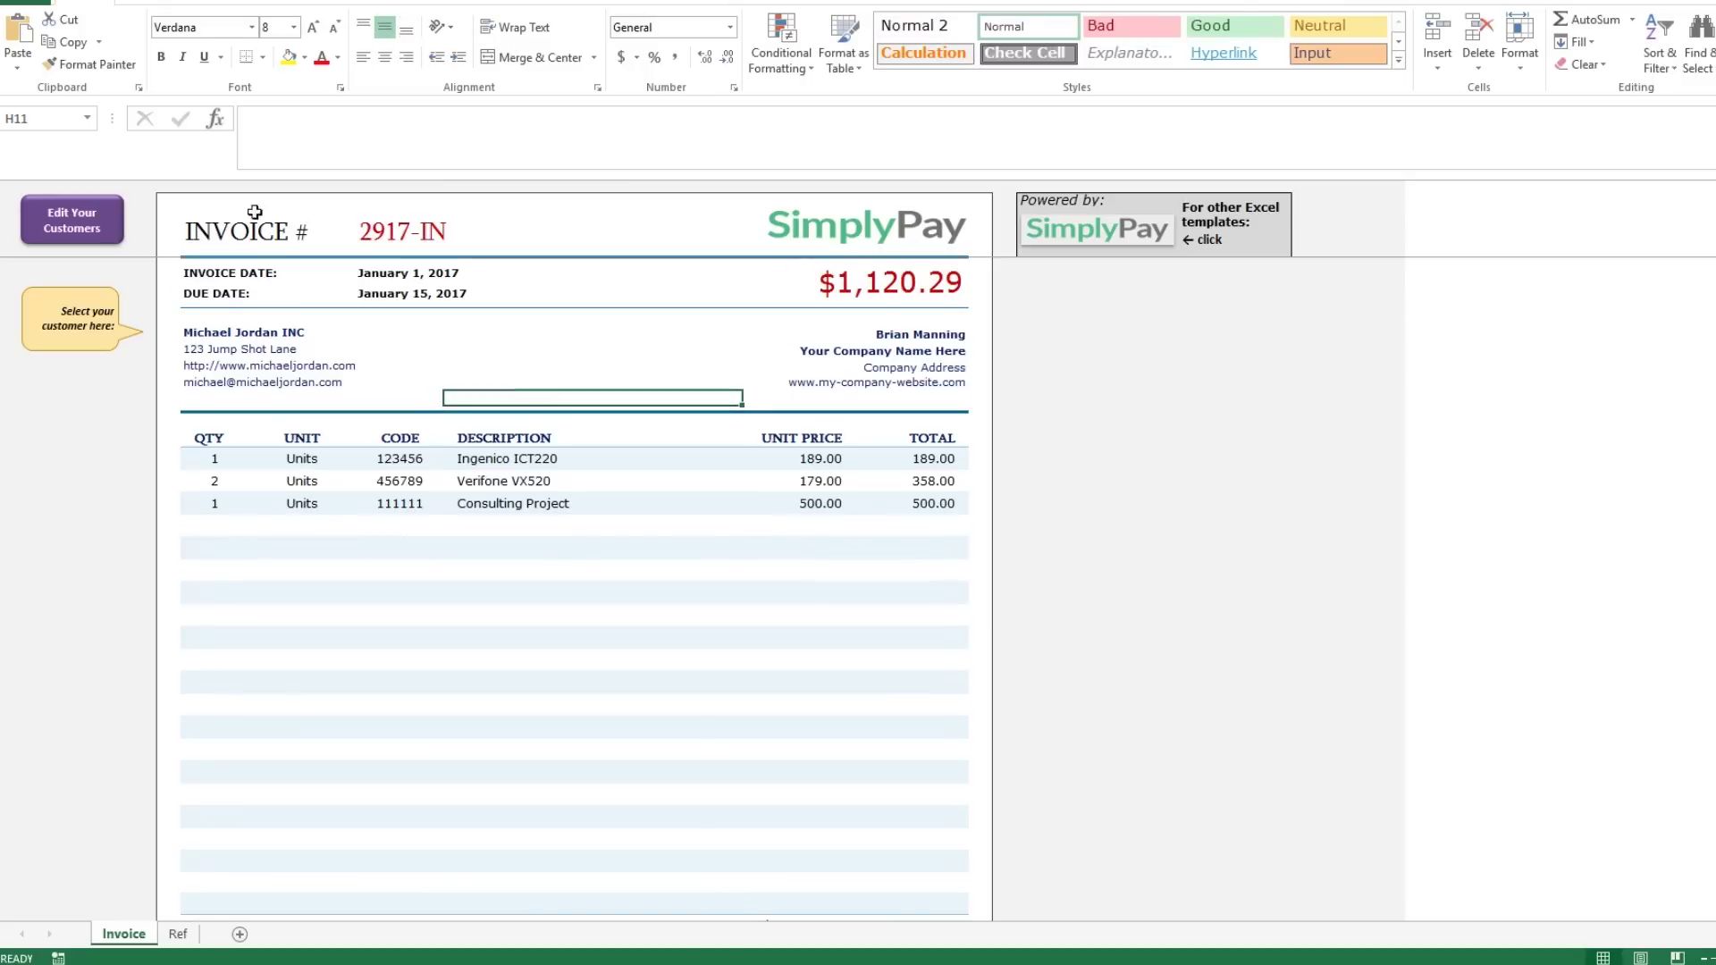
key(ctrl+s)
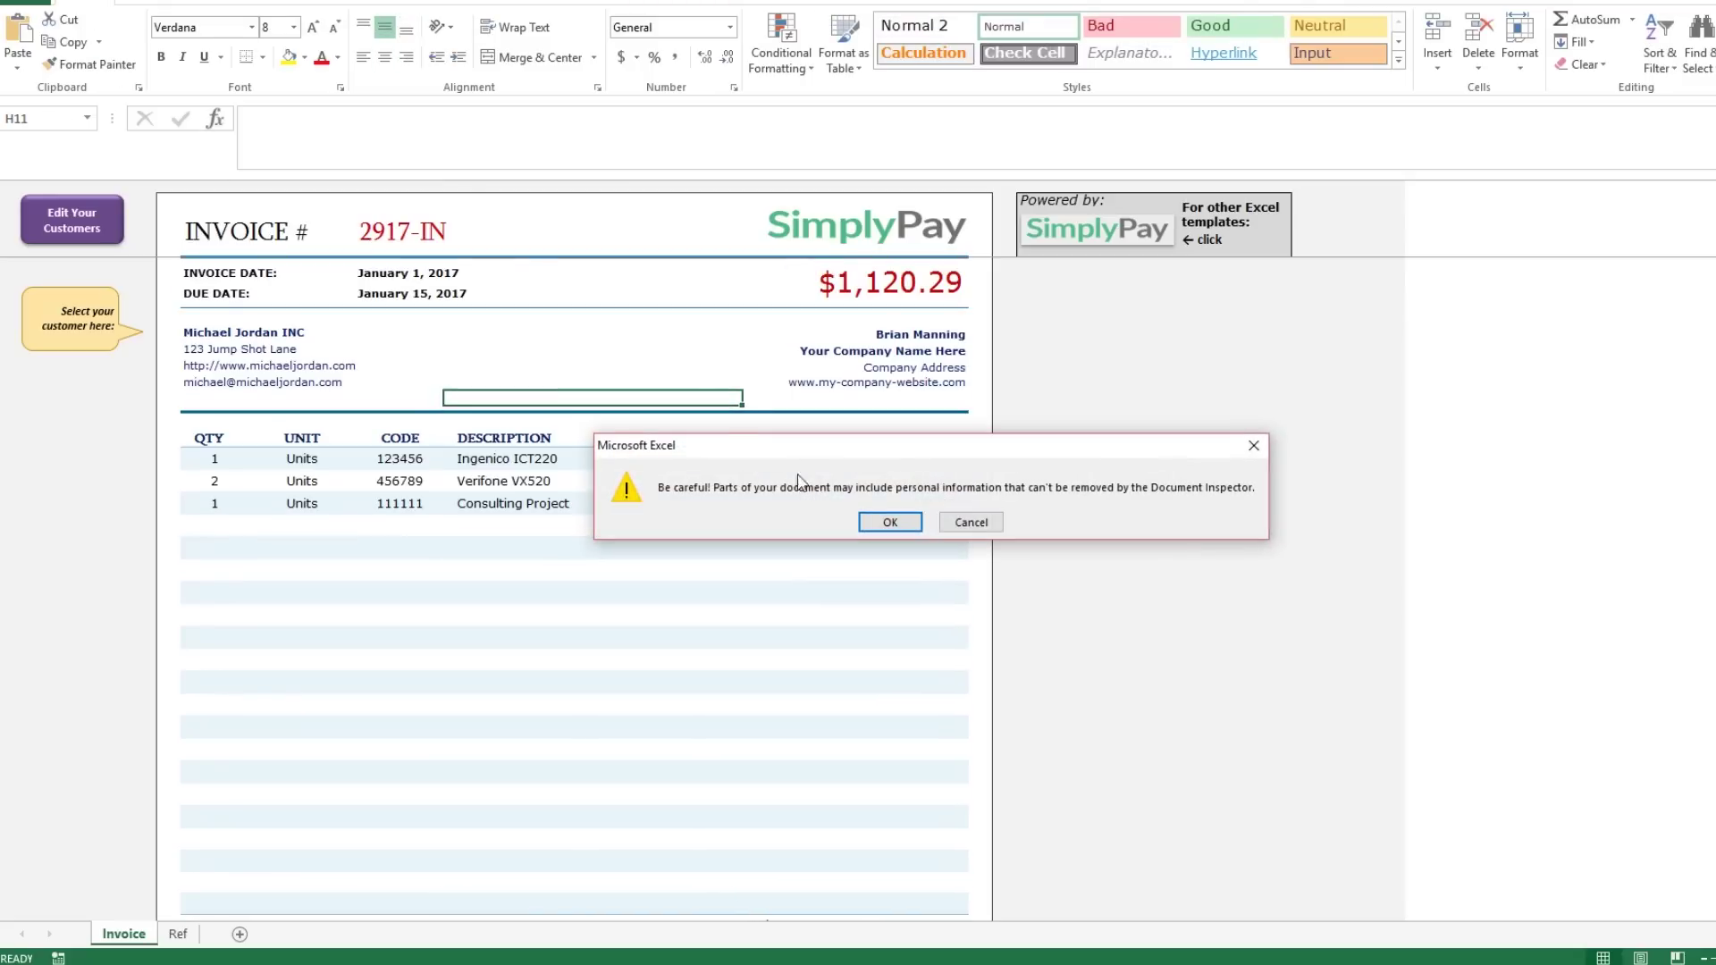
click(885, 523)
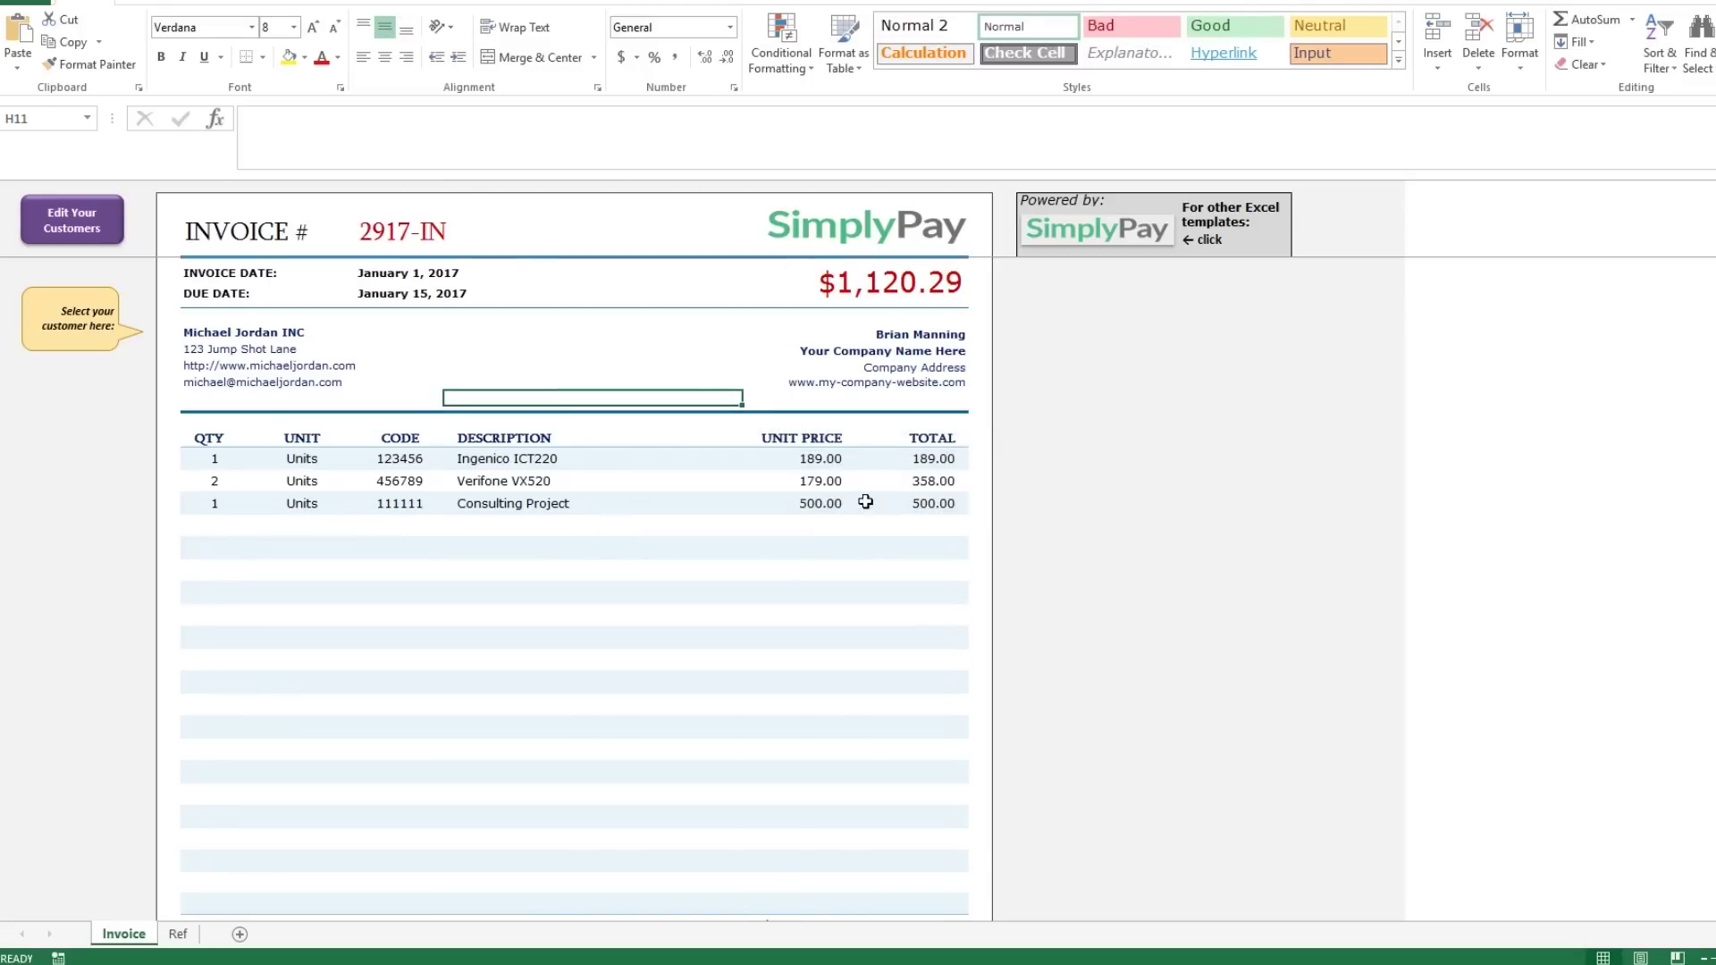
click(25, 3)
Export the Invoice sheet to PDF under the suggested name and test its pay link.
click(36, 230)
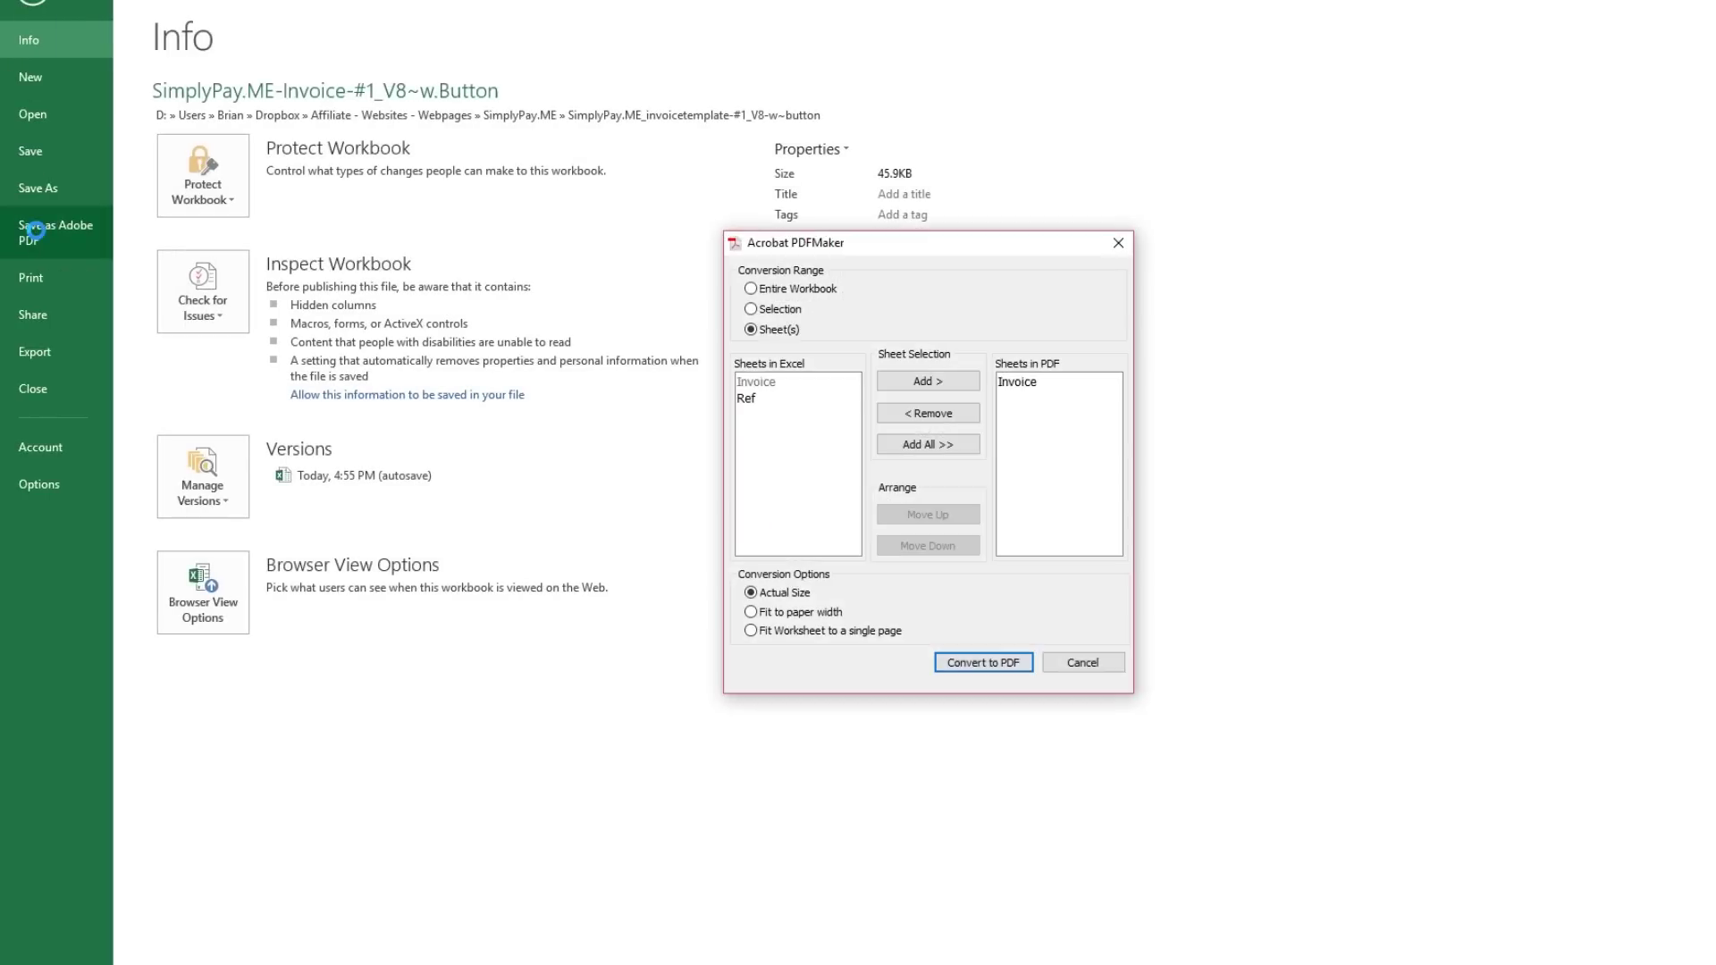
click(967, 665)
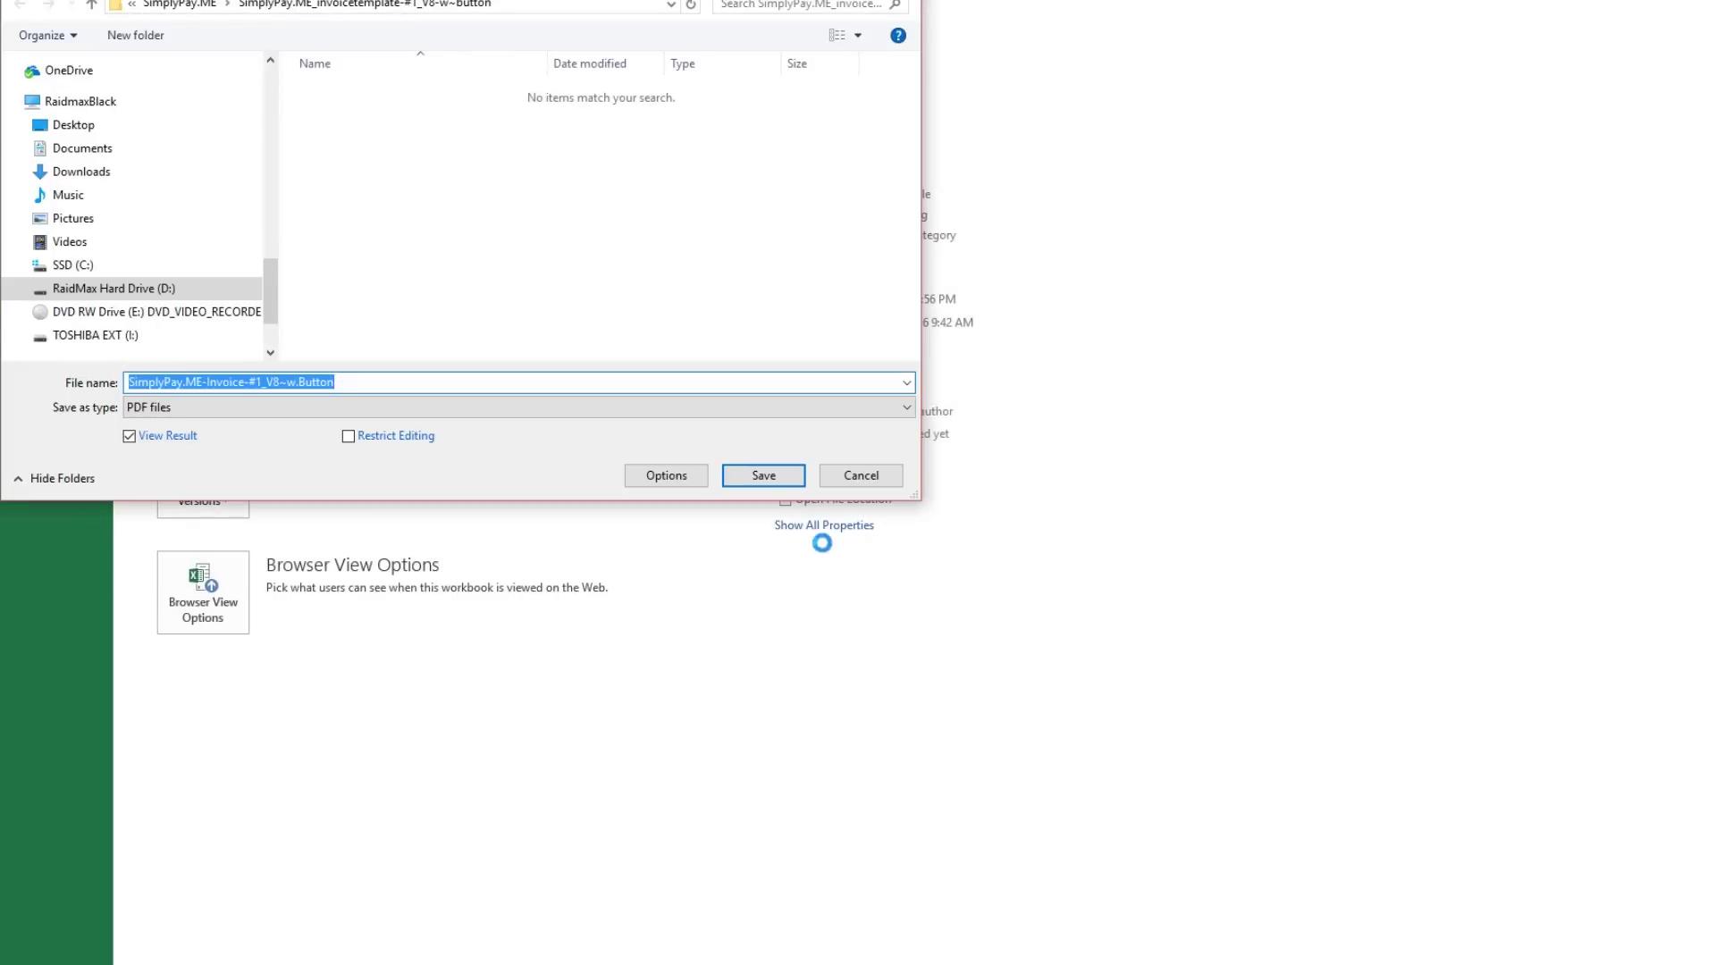
click(767, 479)
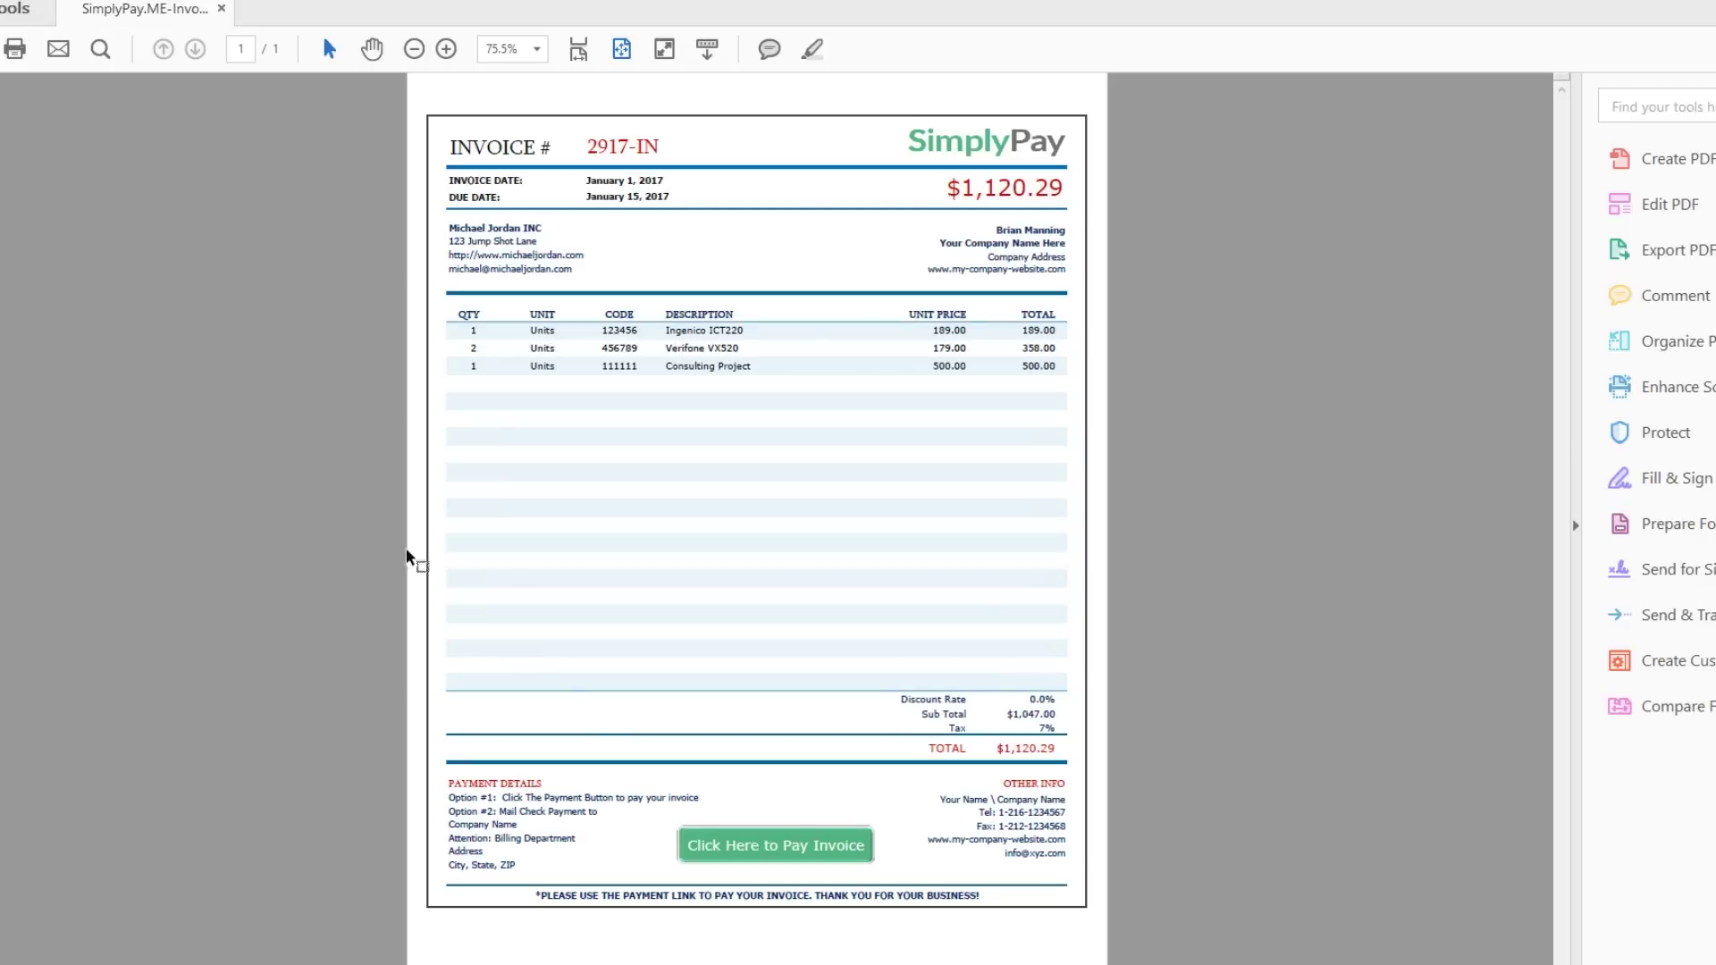
click(755, 856)
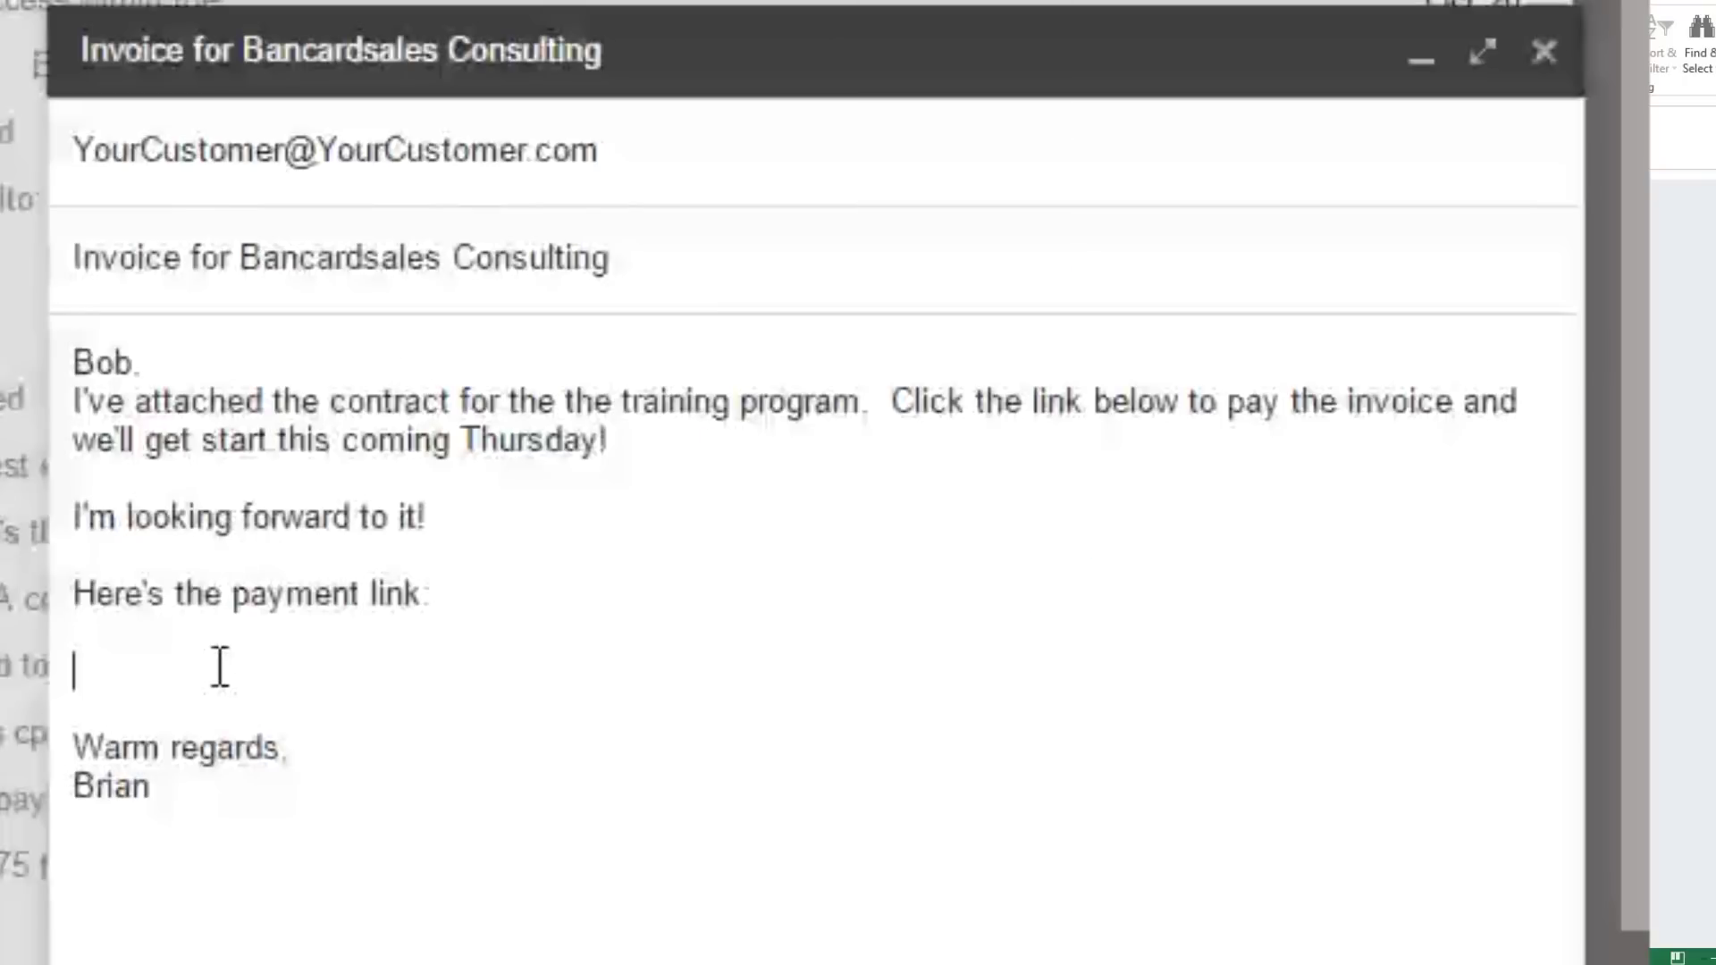
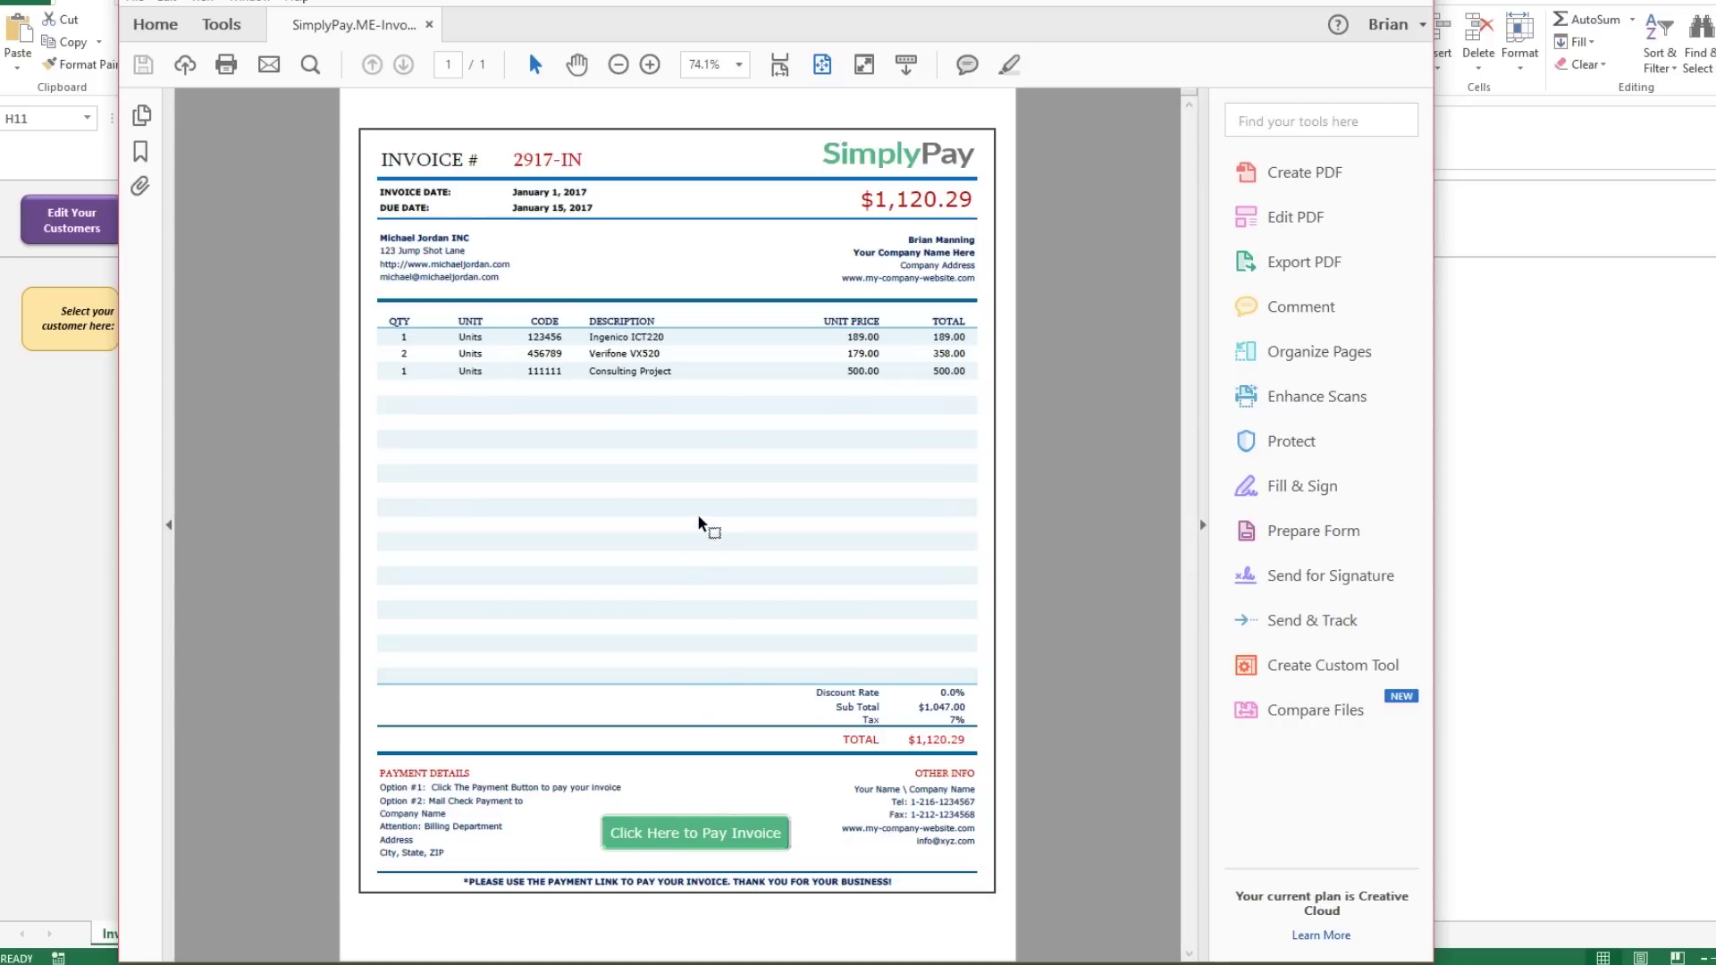
Open the Acrobat zoom level list to look over the invoice PDF.
click(740, 64)
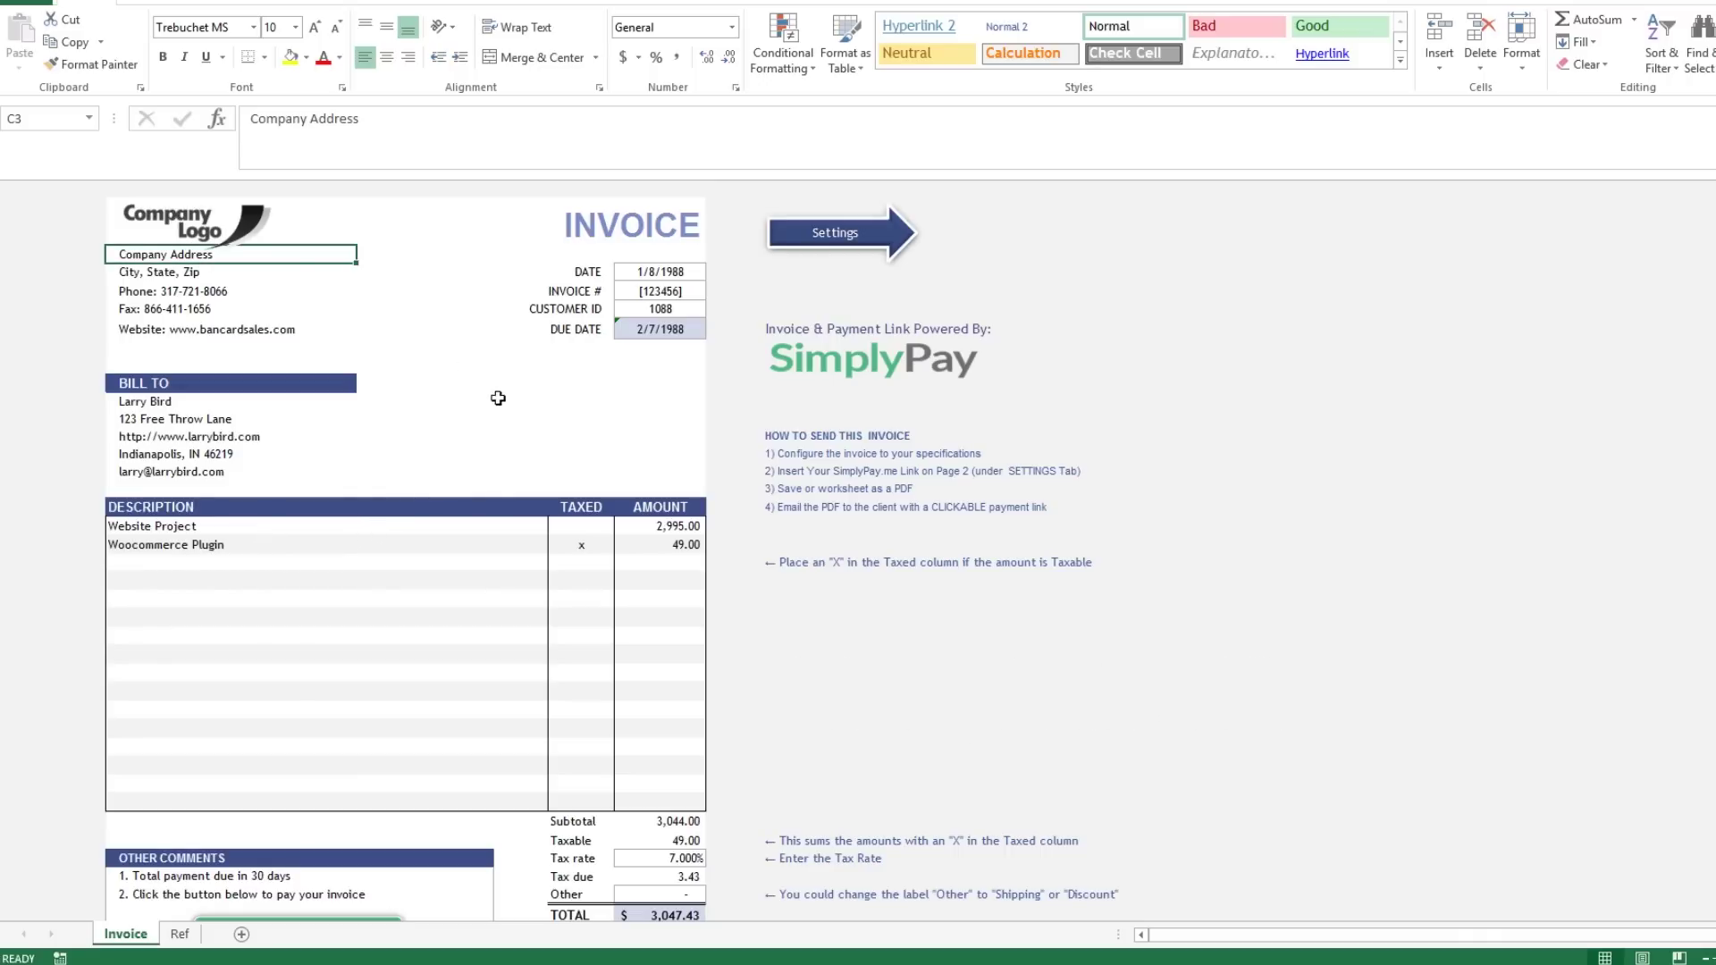
Replace the Company Logo placeholder with the SimplyPay Logo256-2 image.
click(216, 222)
right_click(215, 223)
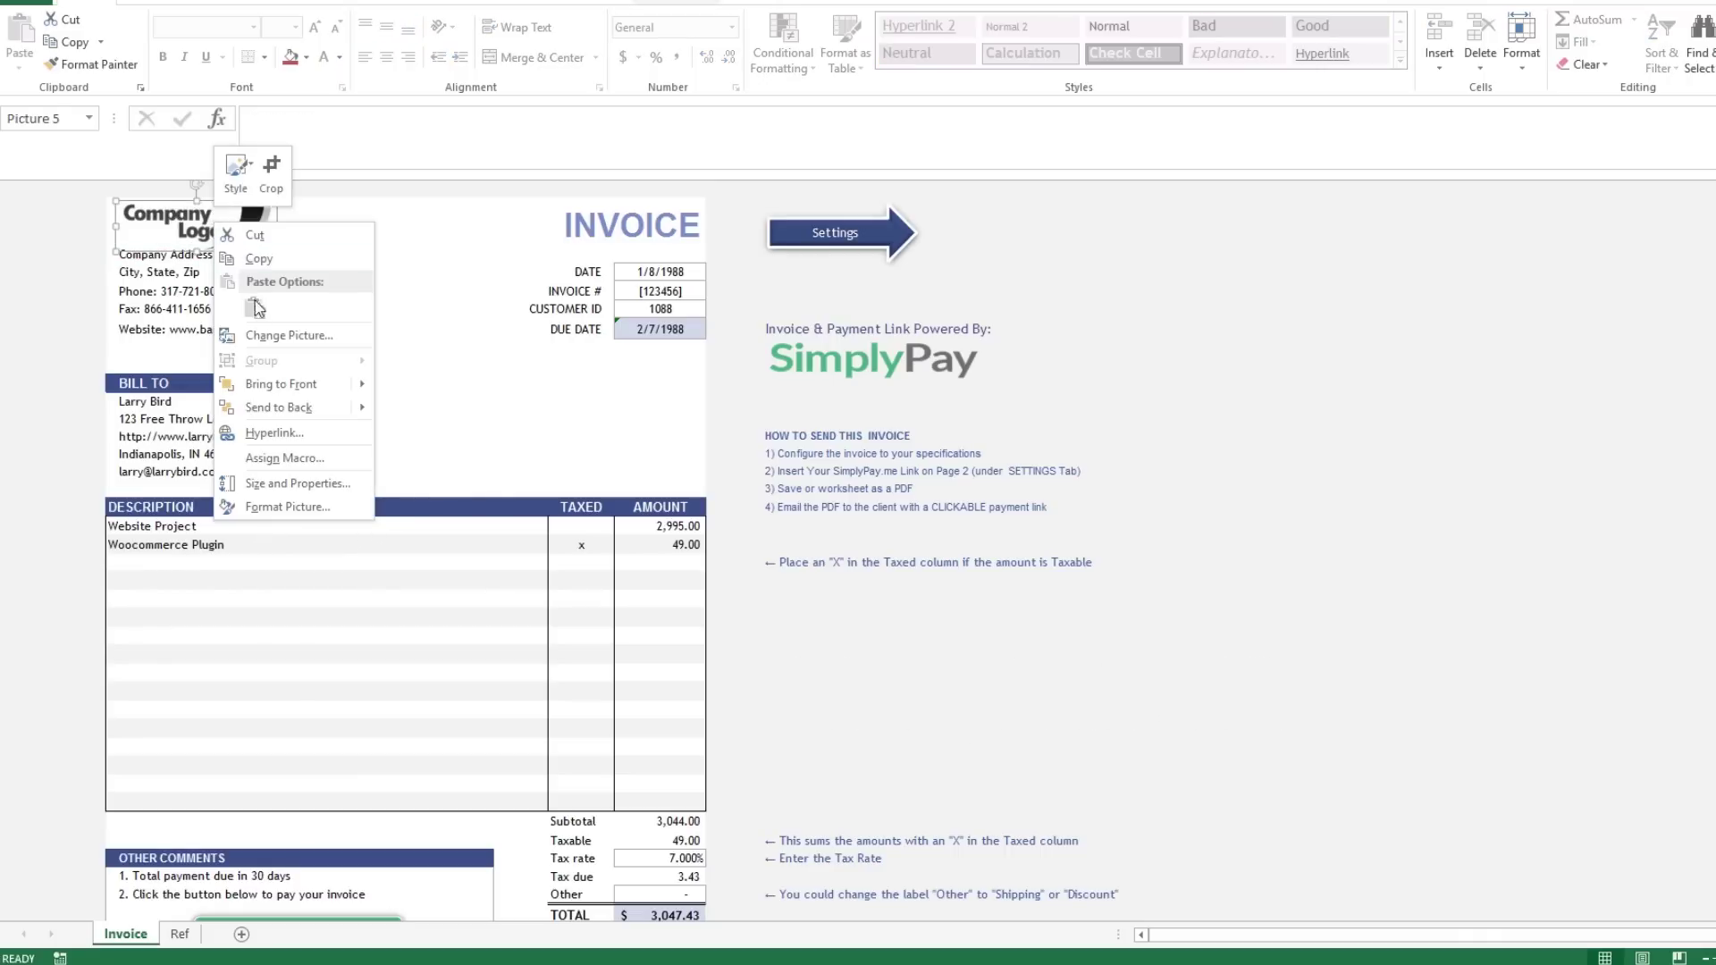
click(288, 335)
click(1000, 359)
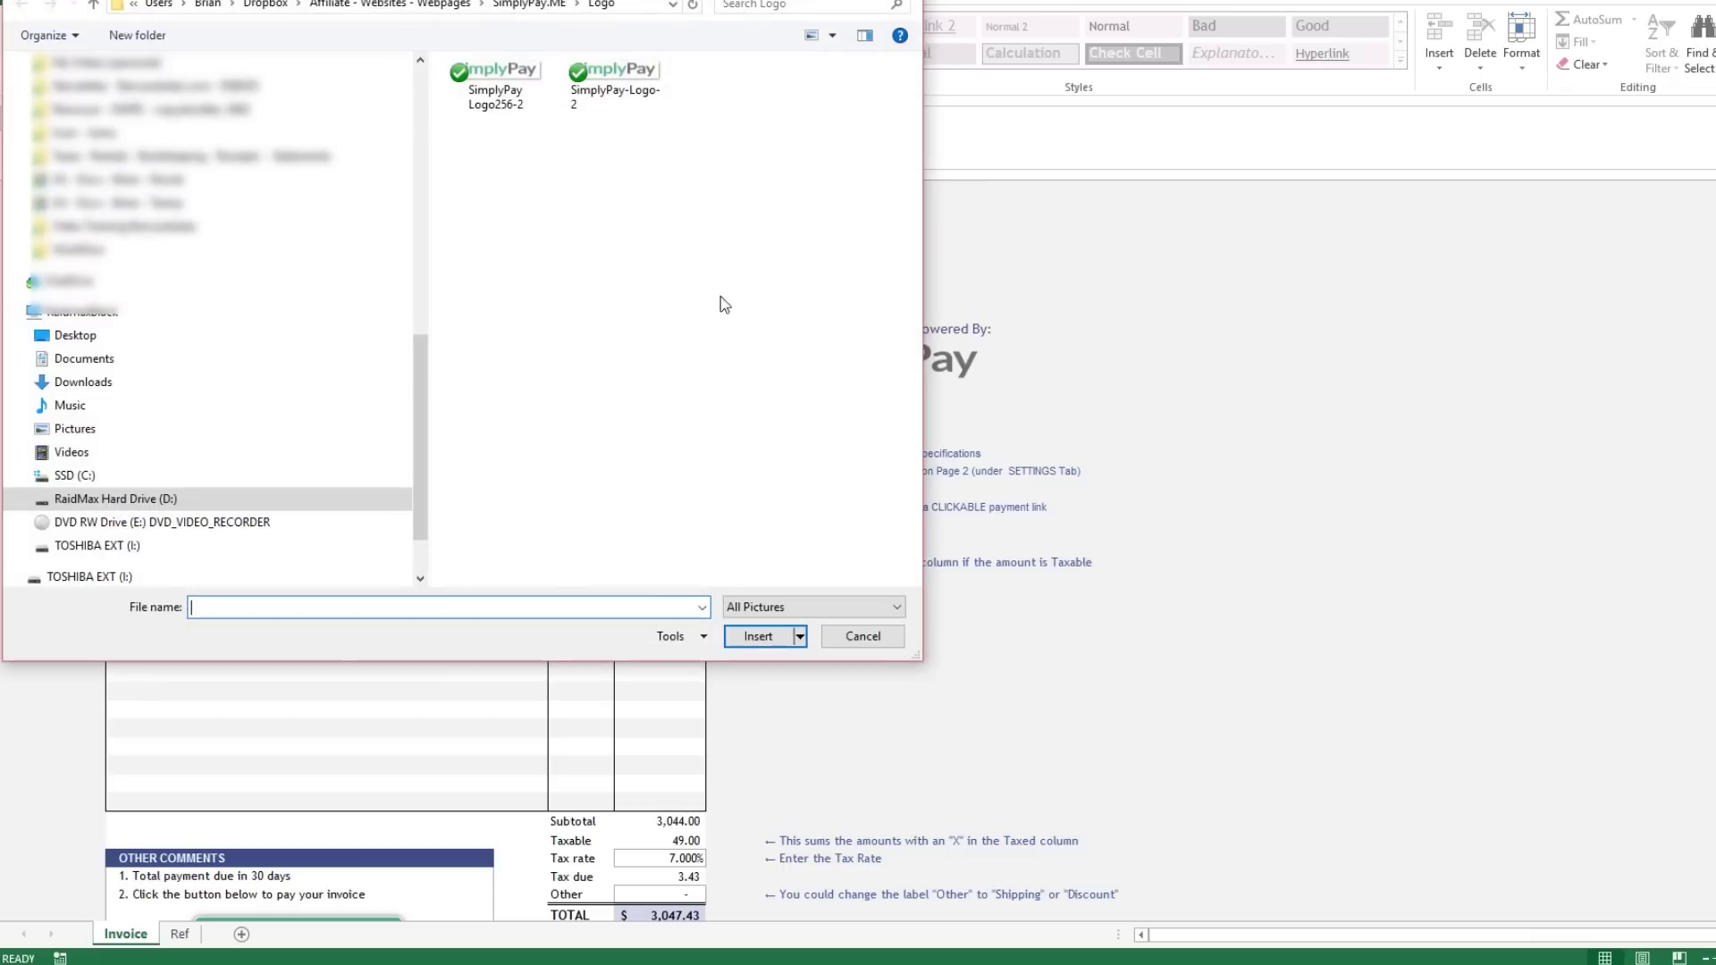
double_click(496, 85)
click(482, 347)
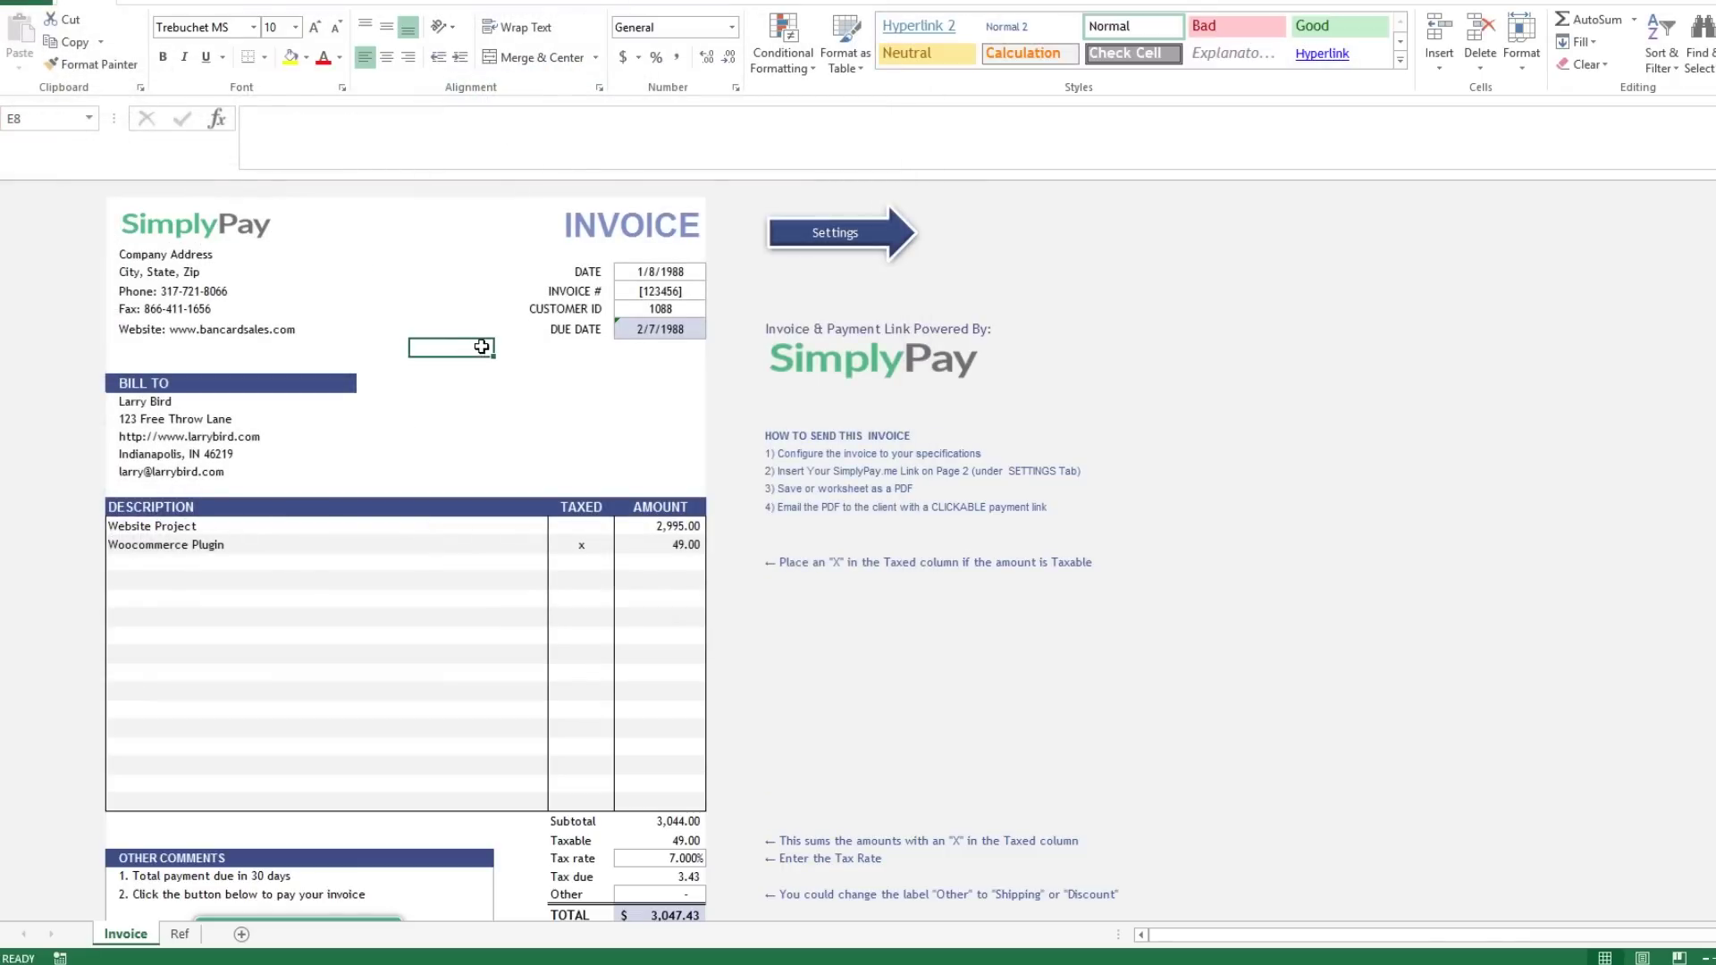
Check the invoice details and enter 1-21-17 as the DUE DATE.
click(659, 271)
click(658, 292)
click(658, 309)
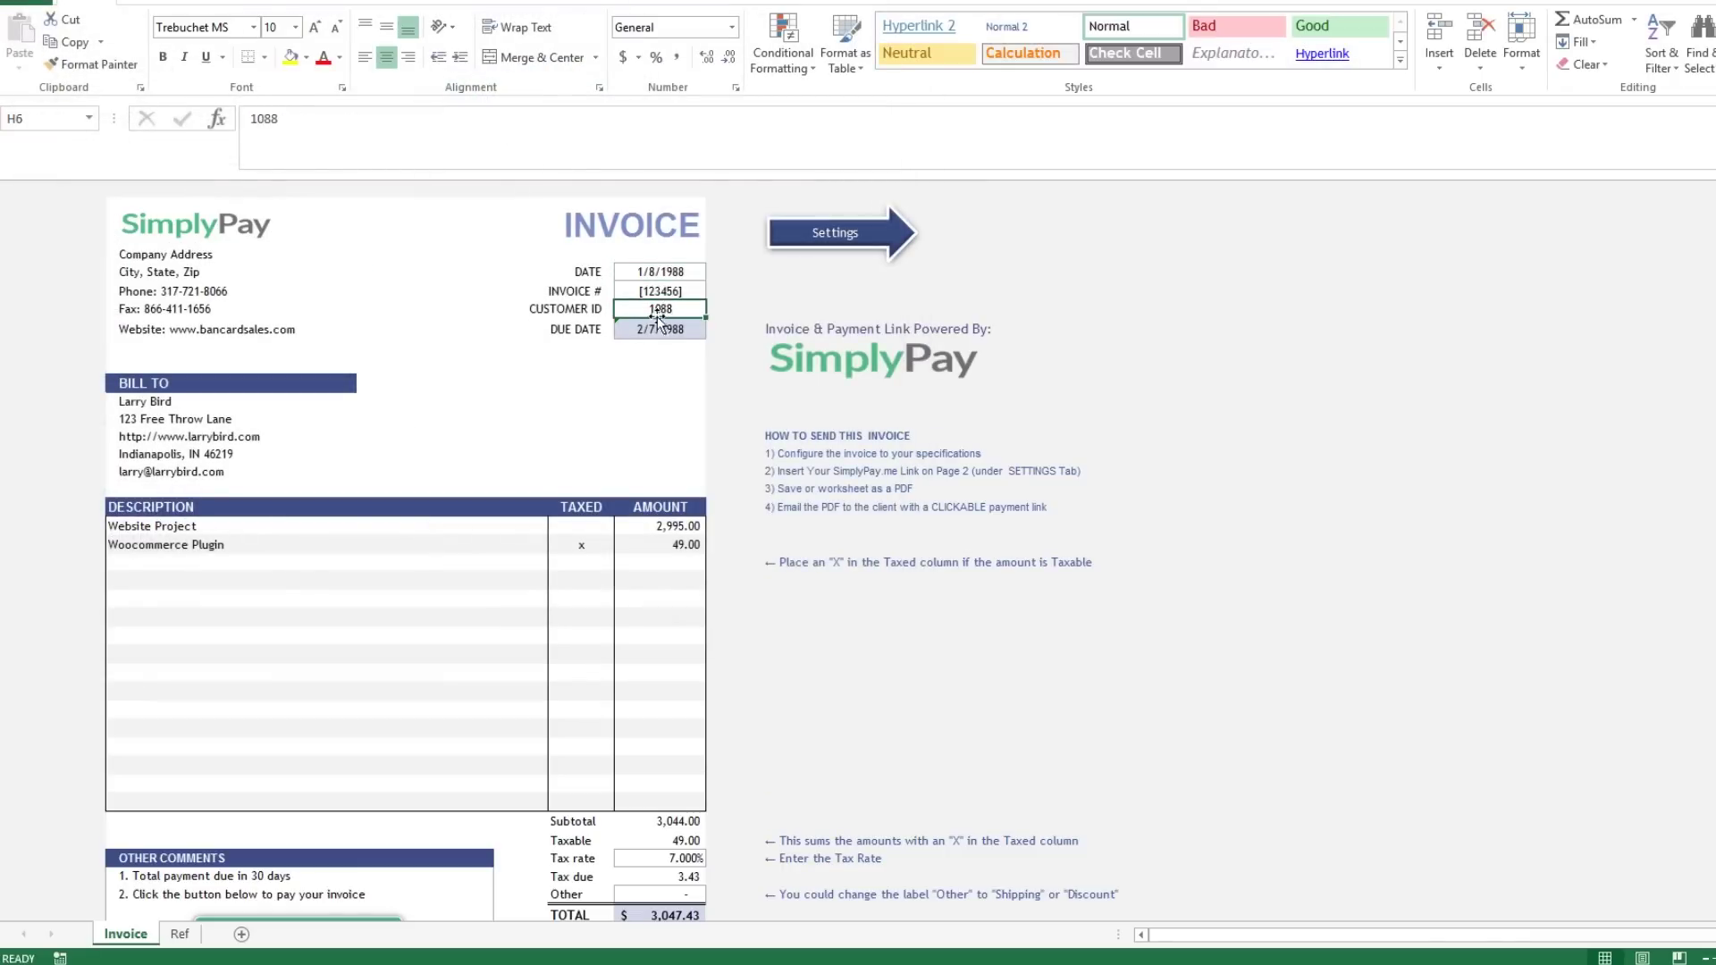
click(649, 328)
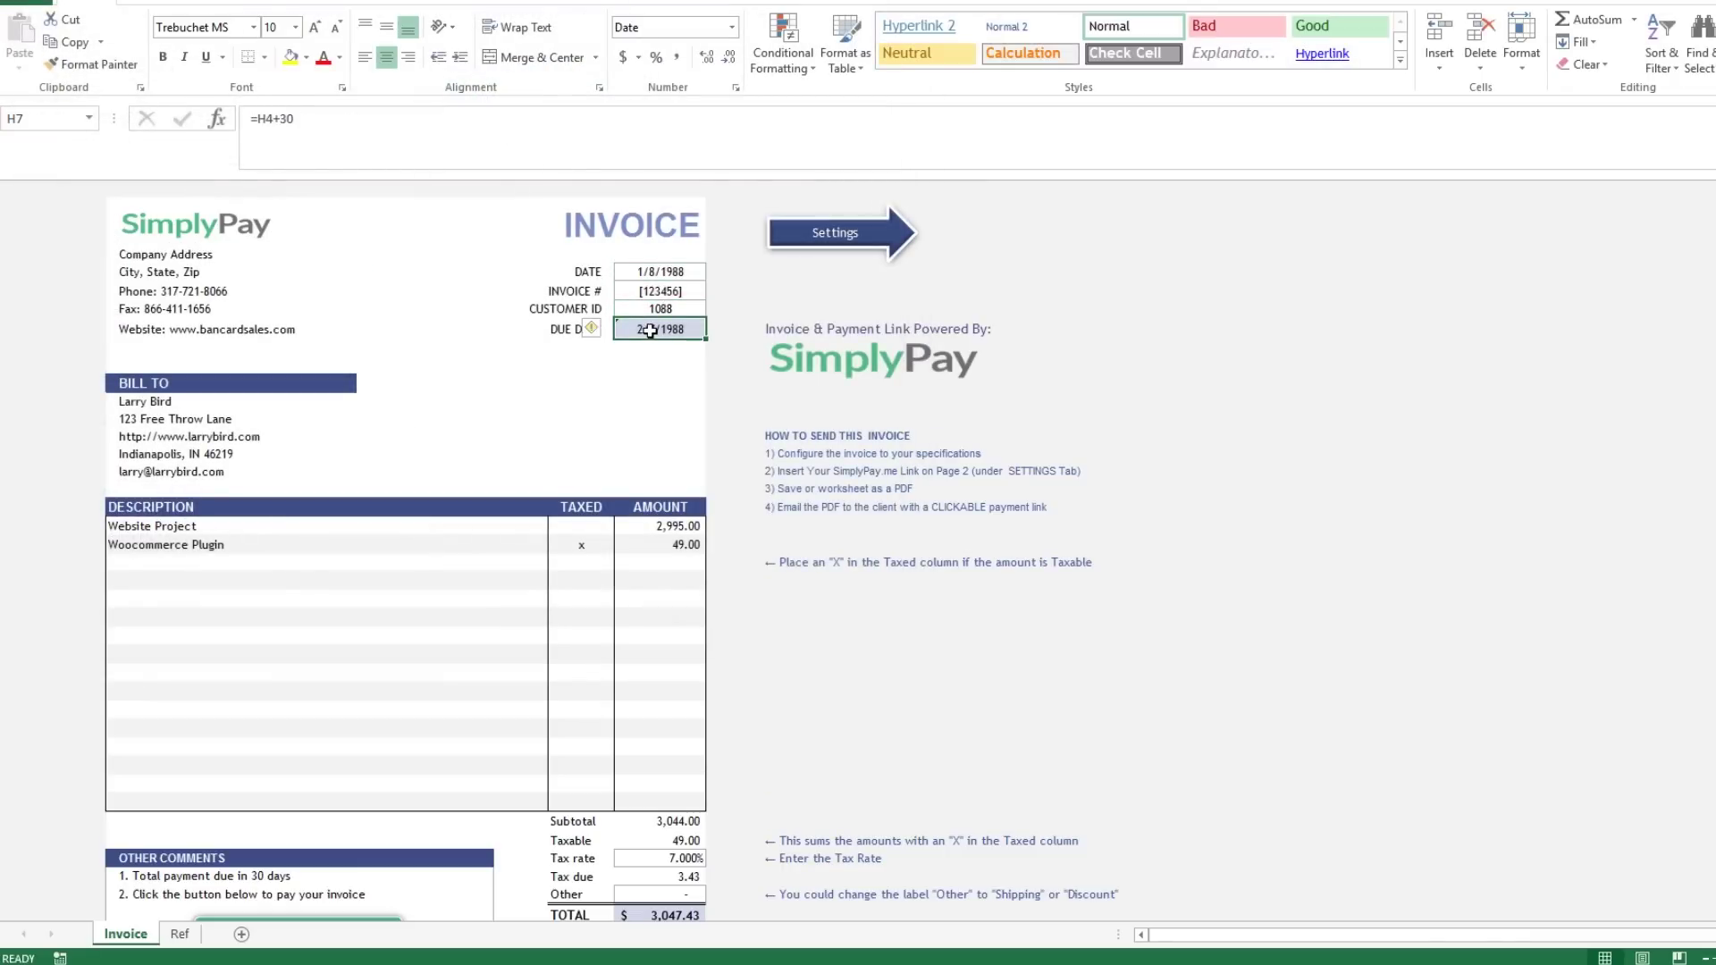
text(1-21-)
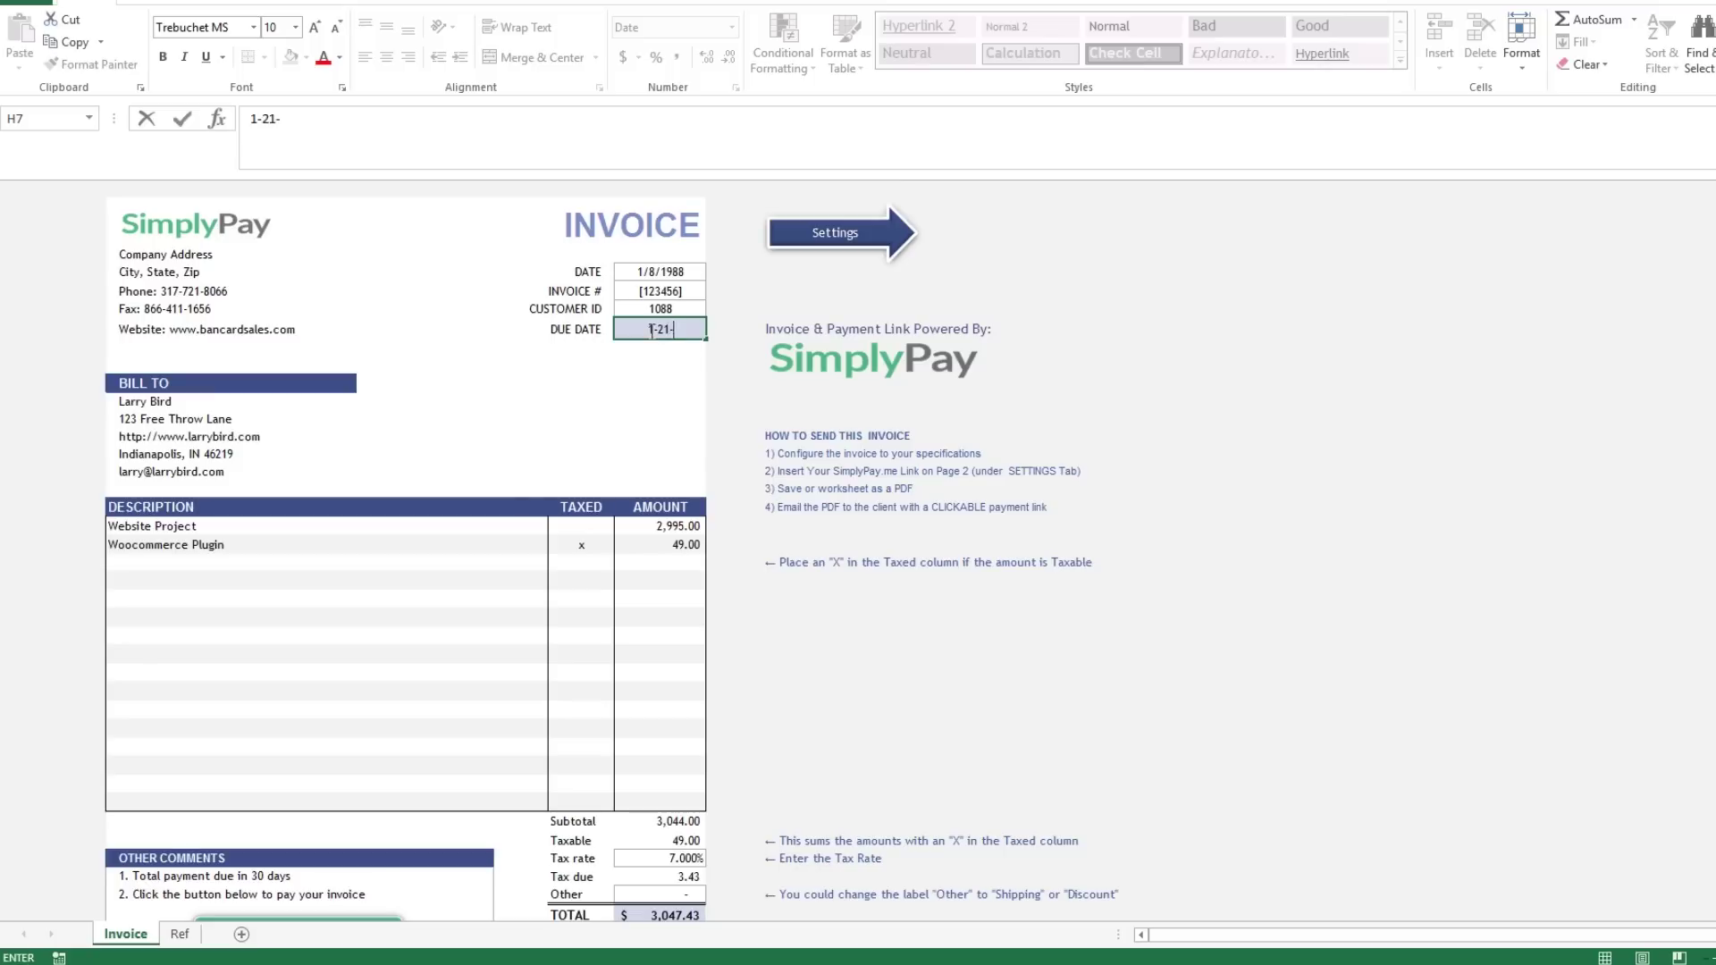
text(17)
key(Return)
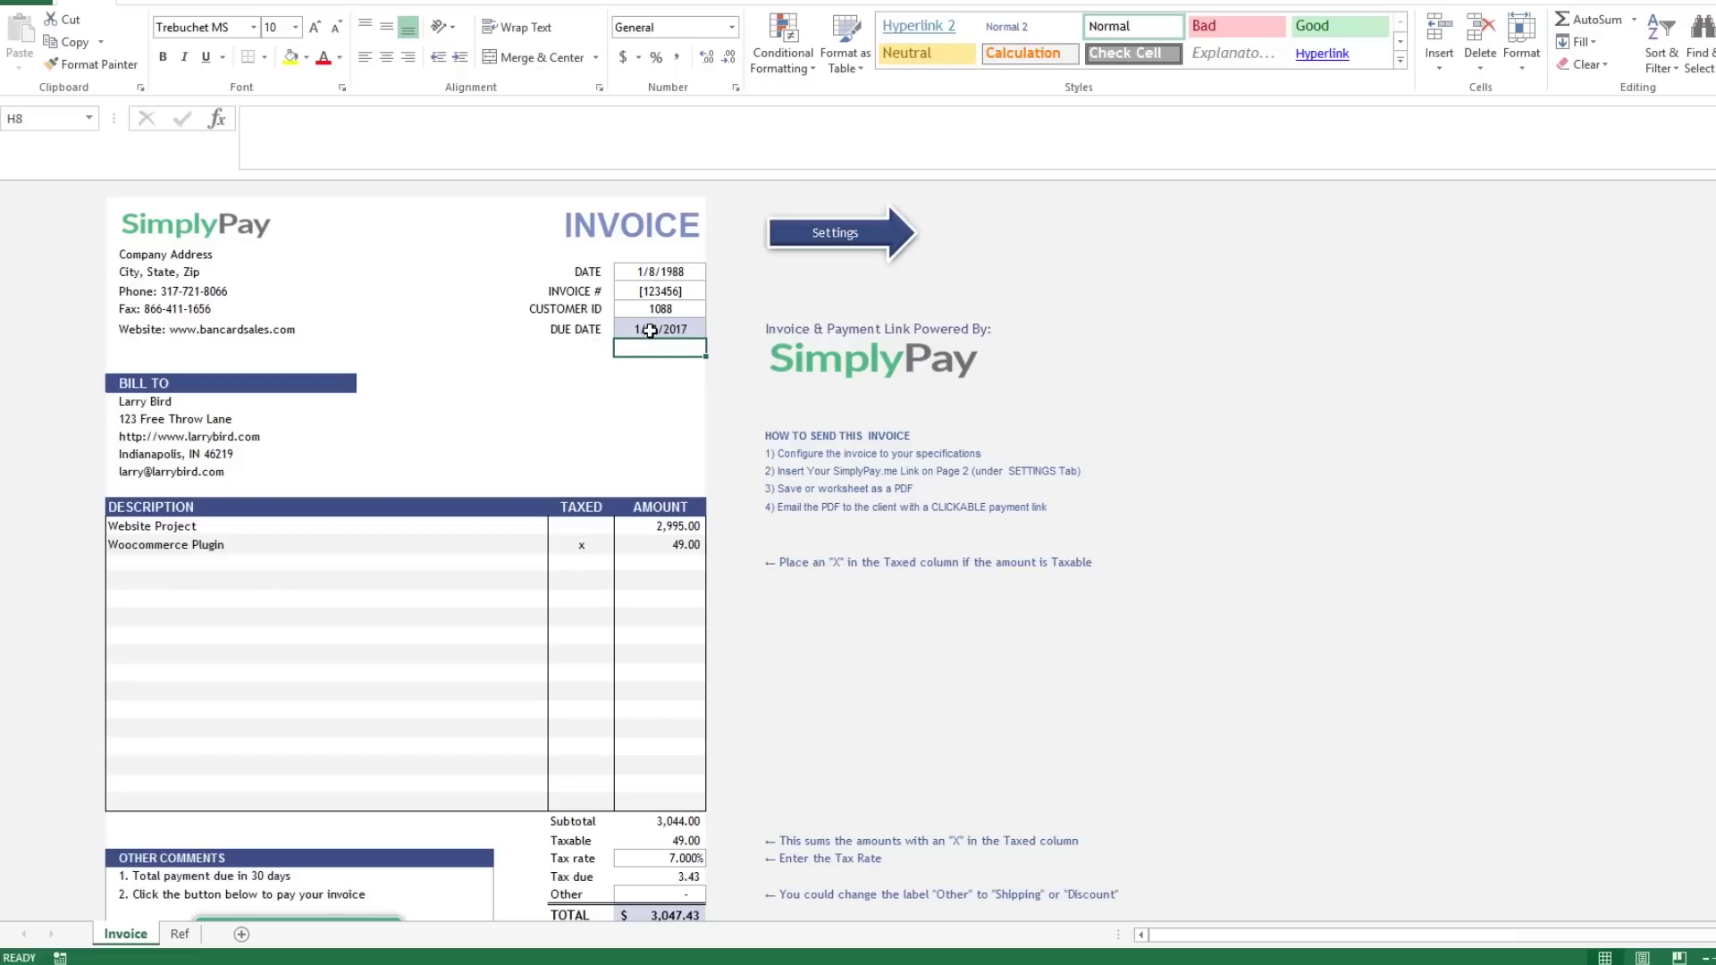
Try another Bill To customer from the list, switch back, and check the Ref sheet.
click(297, 406)
click(364, 403)
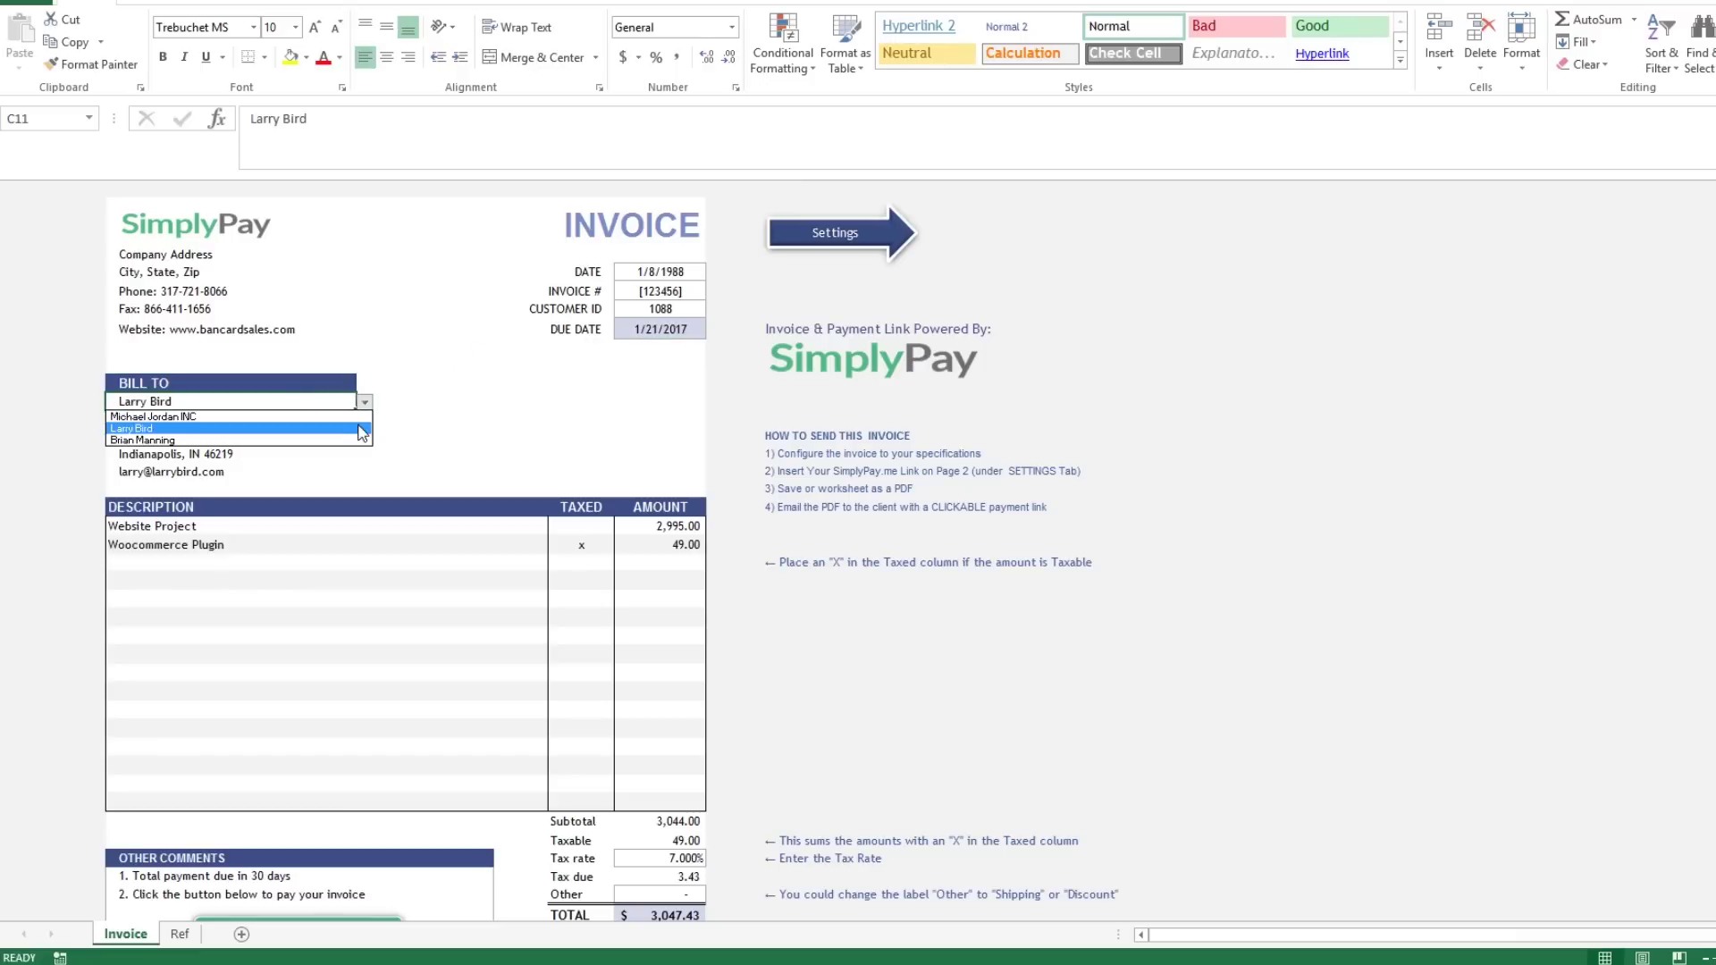
click(354, 434)
click(364, 403)
click(361, 427)
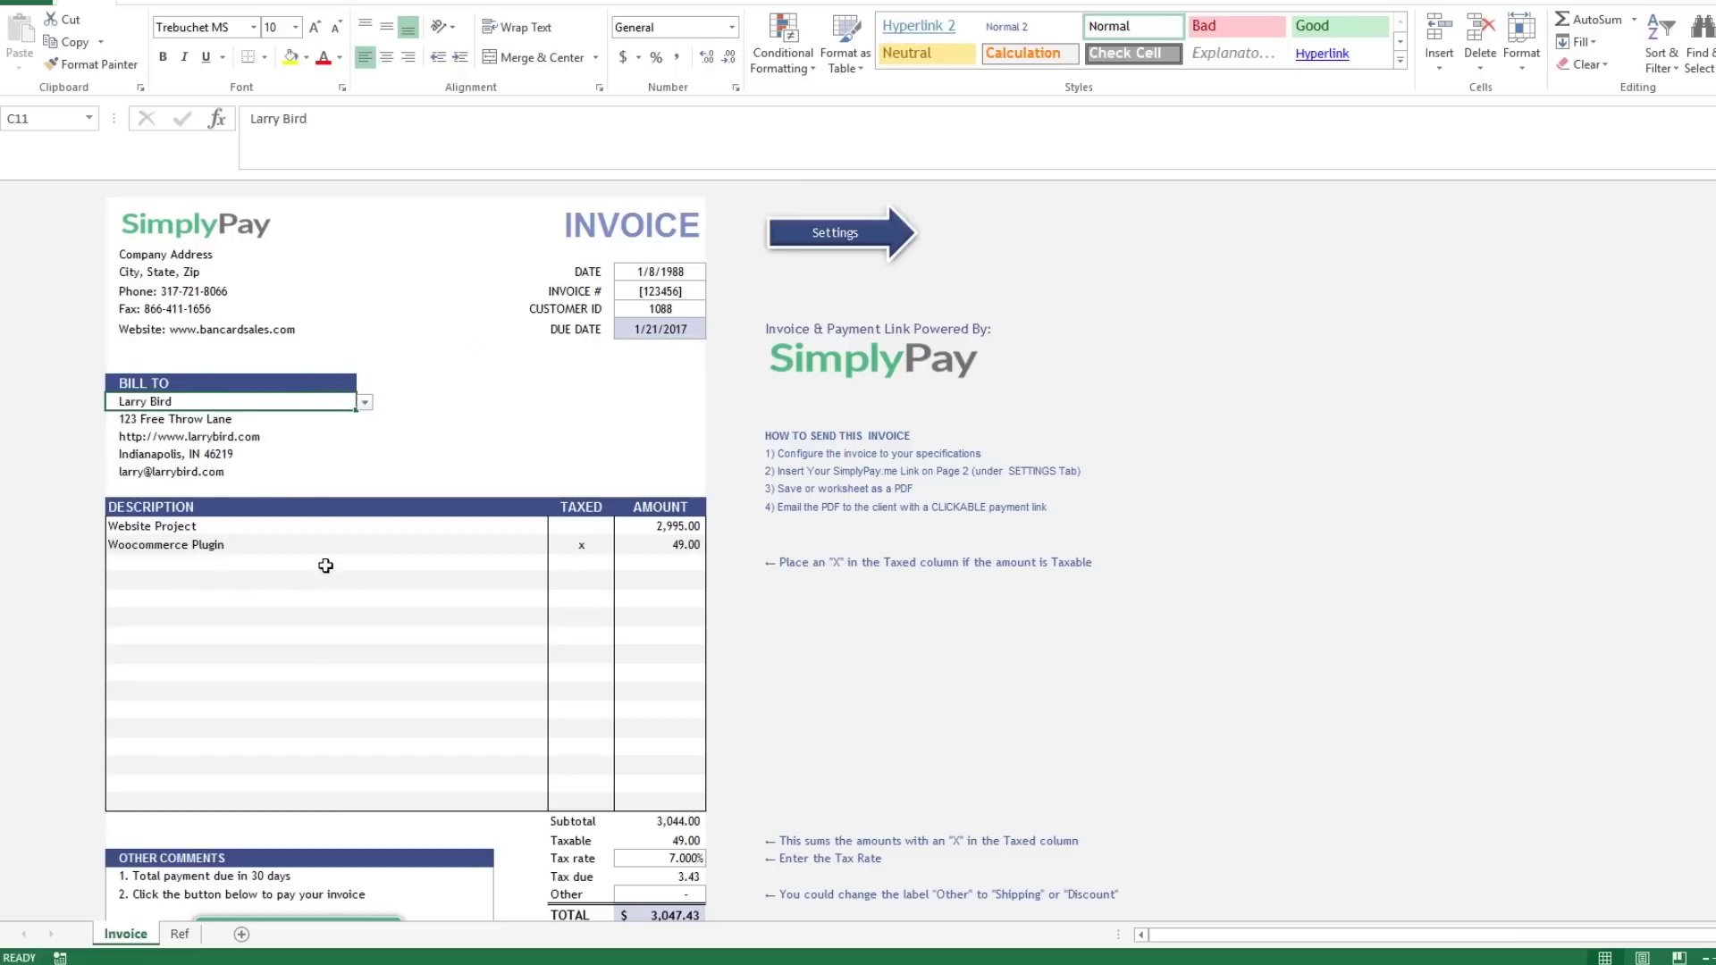
click(181, 934)
click(134, 934)
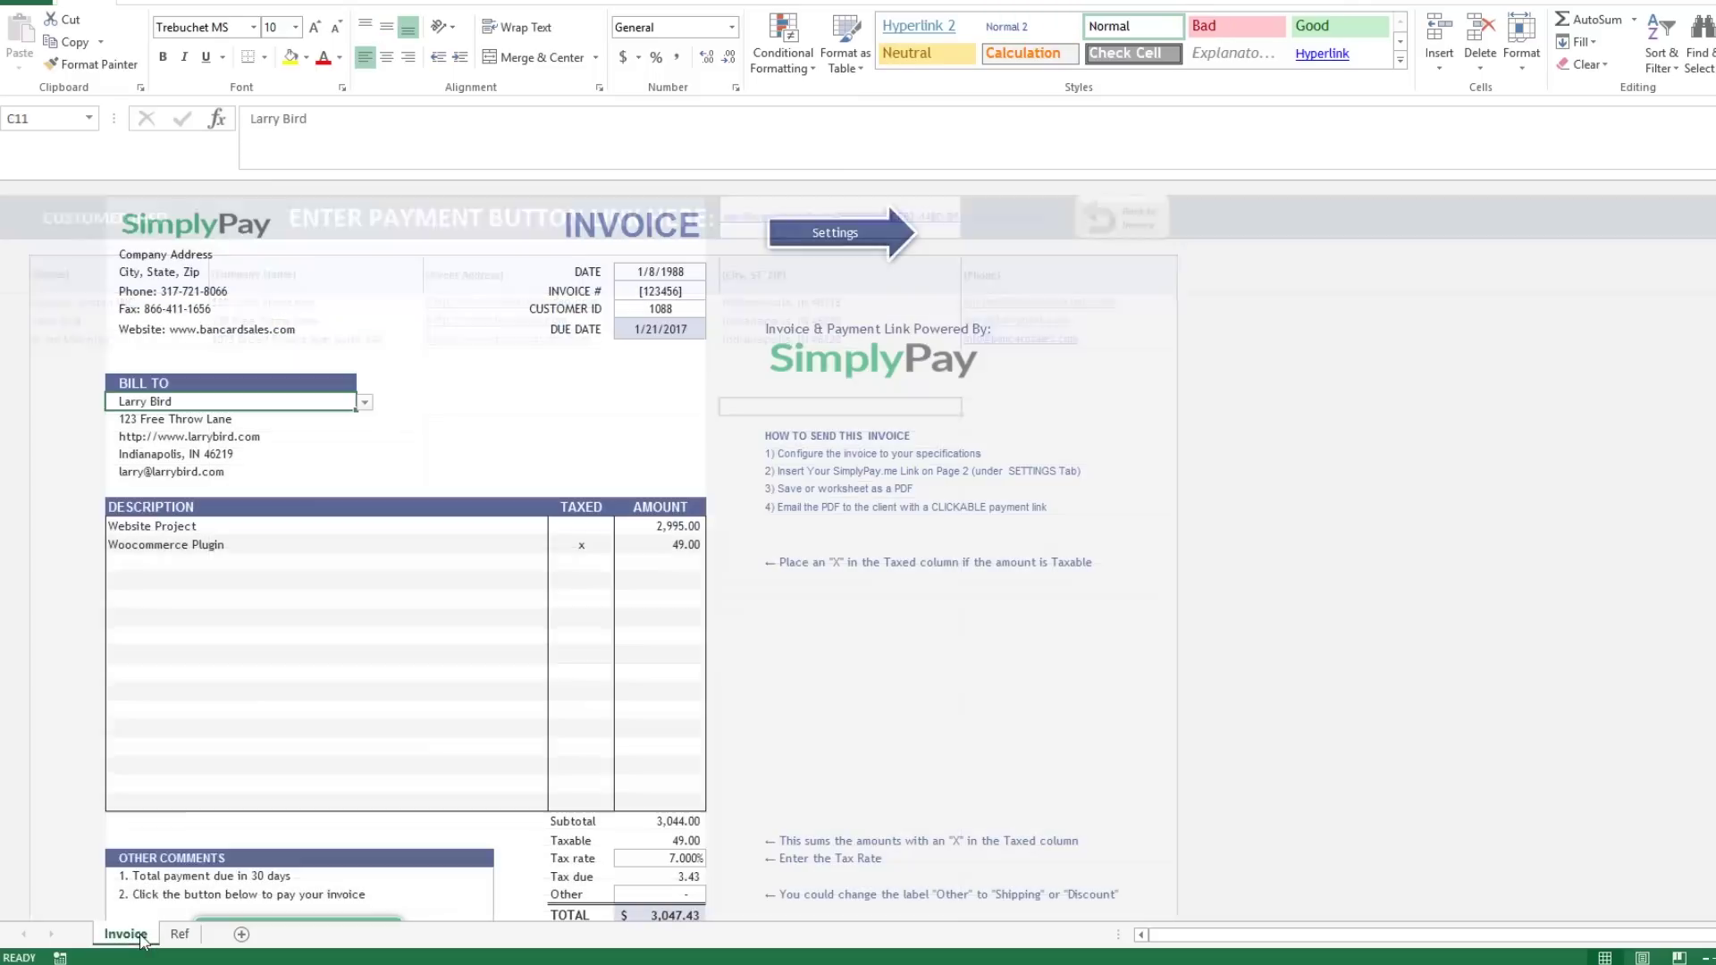
Clear the Bill To customer name and its four lookup detail rows.
click(250, 418)
click(253, 401)
key(Delete)
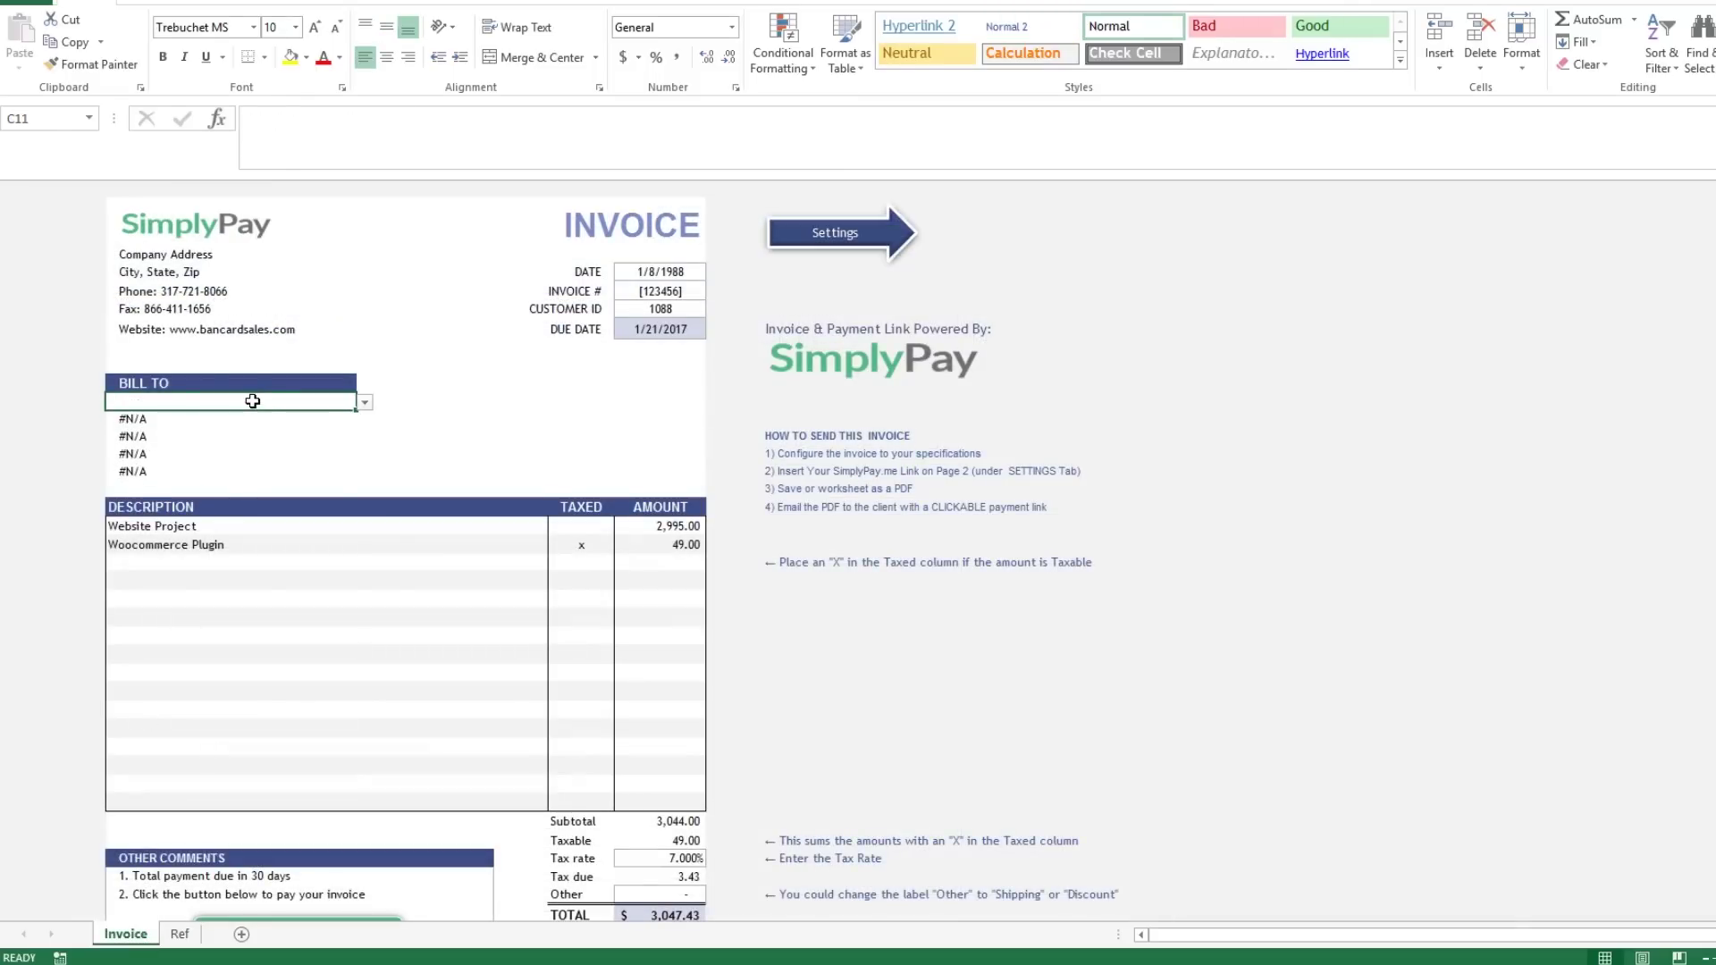
drag(230, 467, 235, 408)
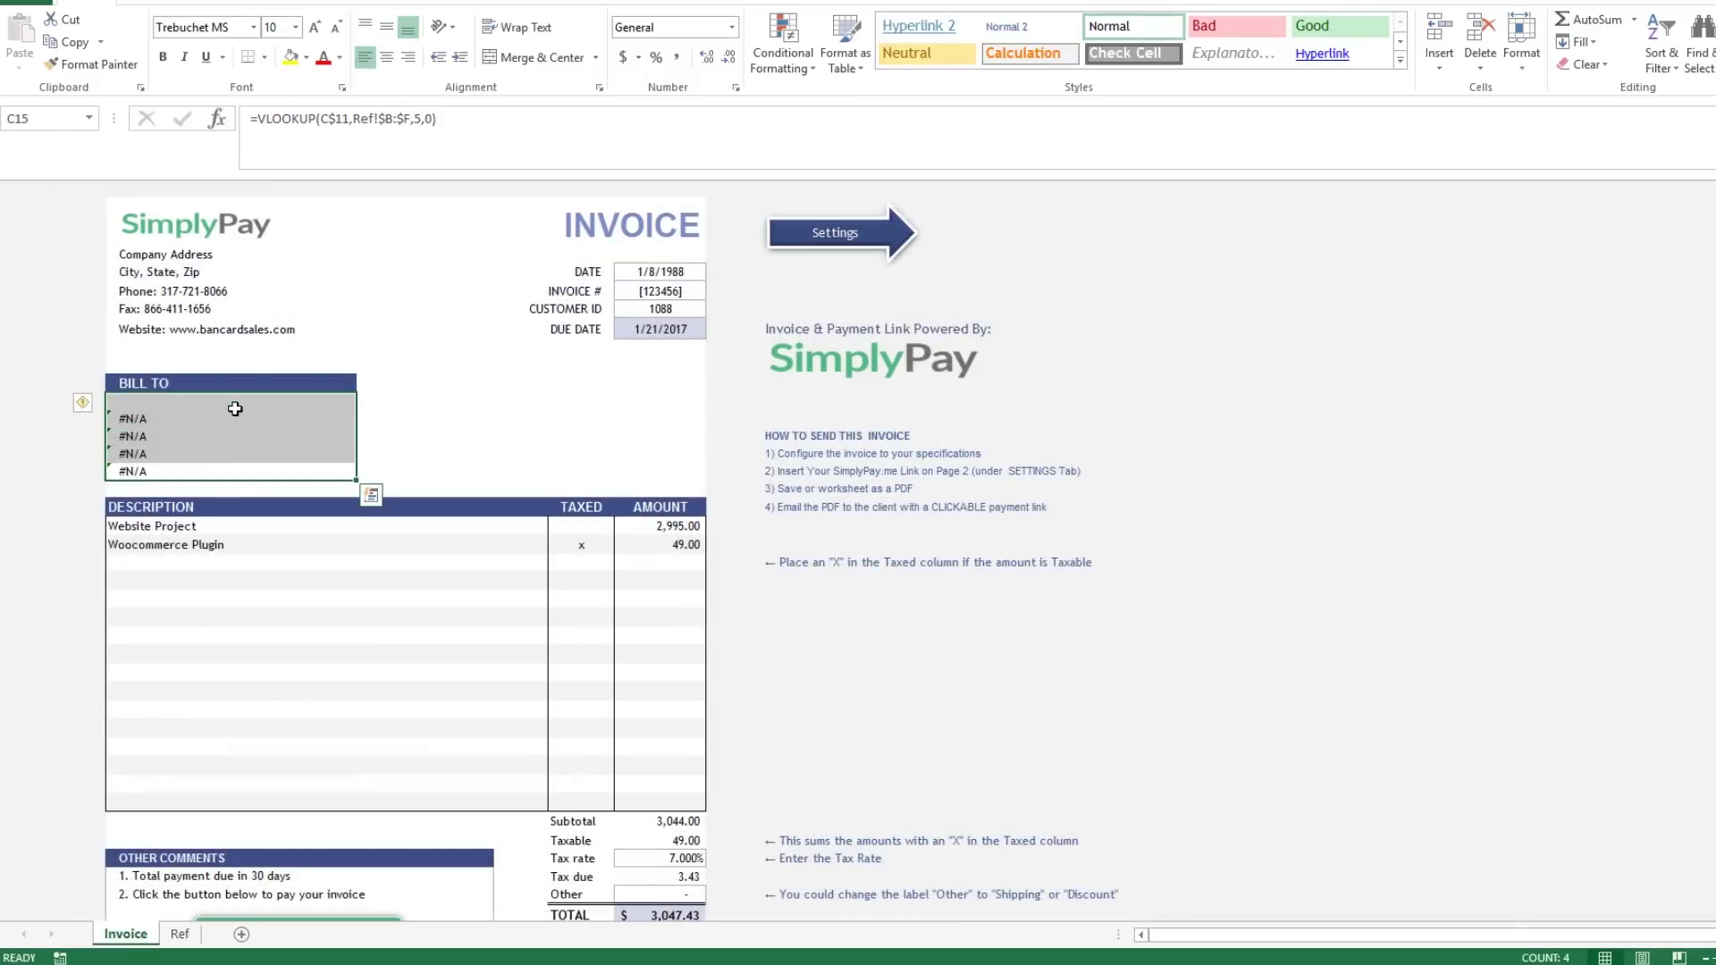
key(Delete)
Add a 'Type In Here' placeholder to the Bill To block, then delete it.
text(Type)
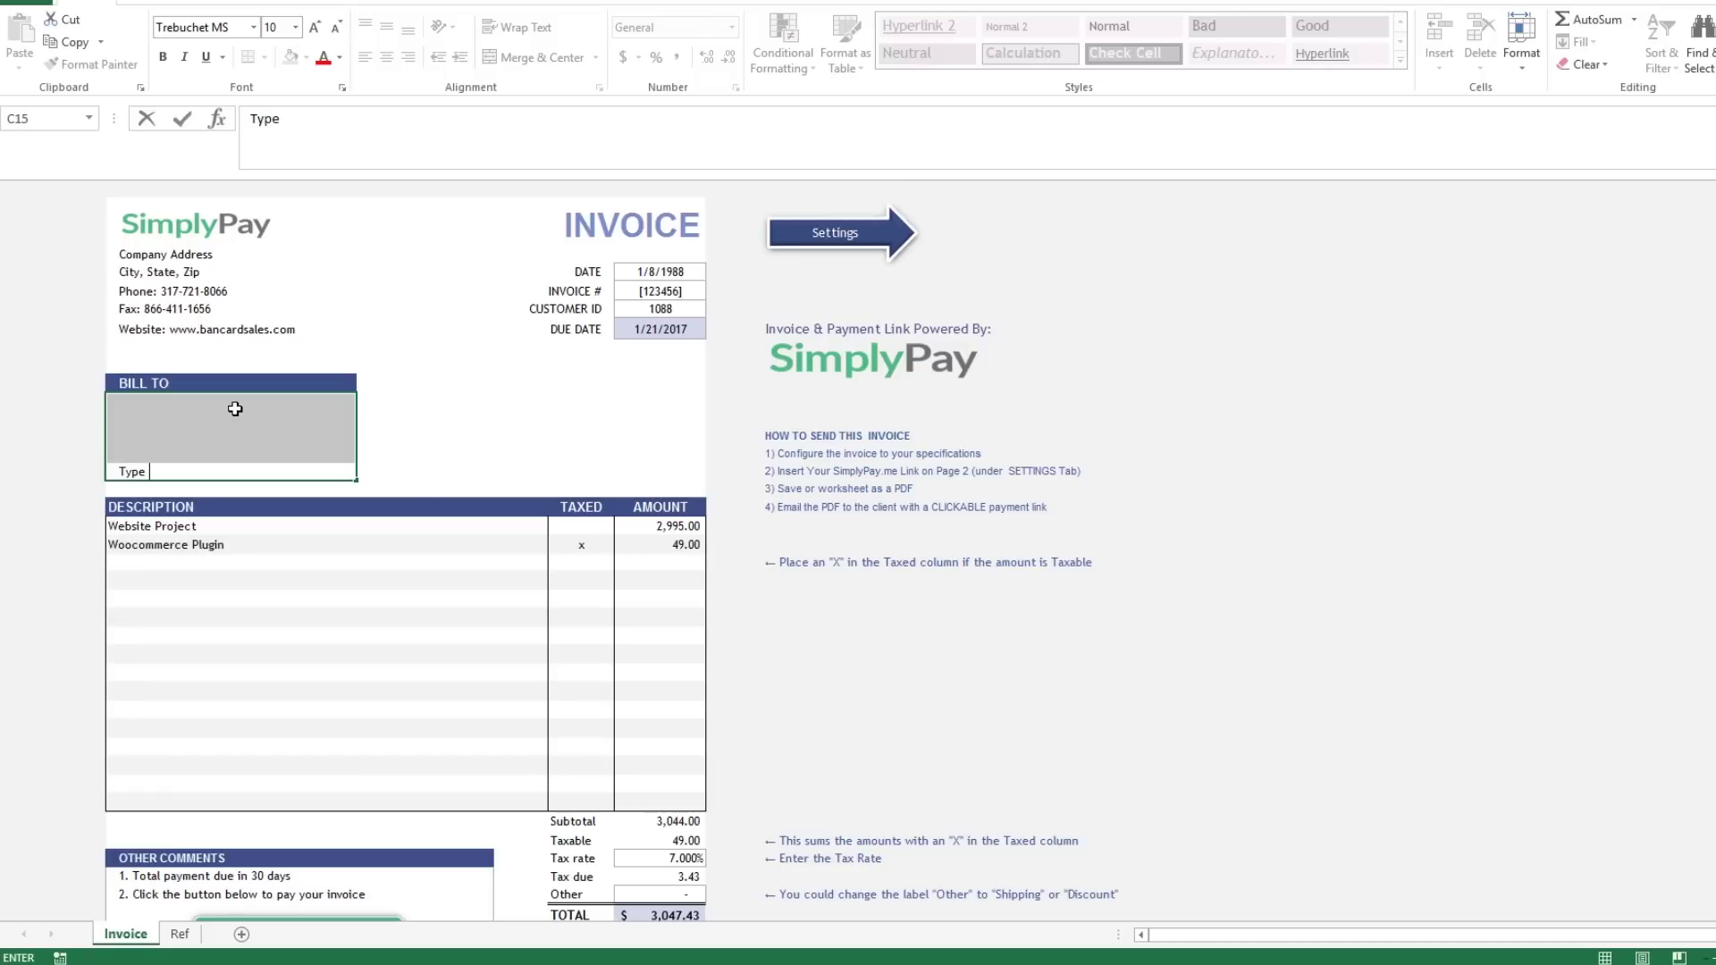
text( In Here)
key(Return)
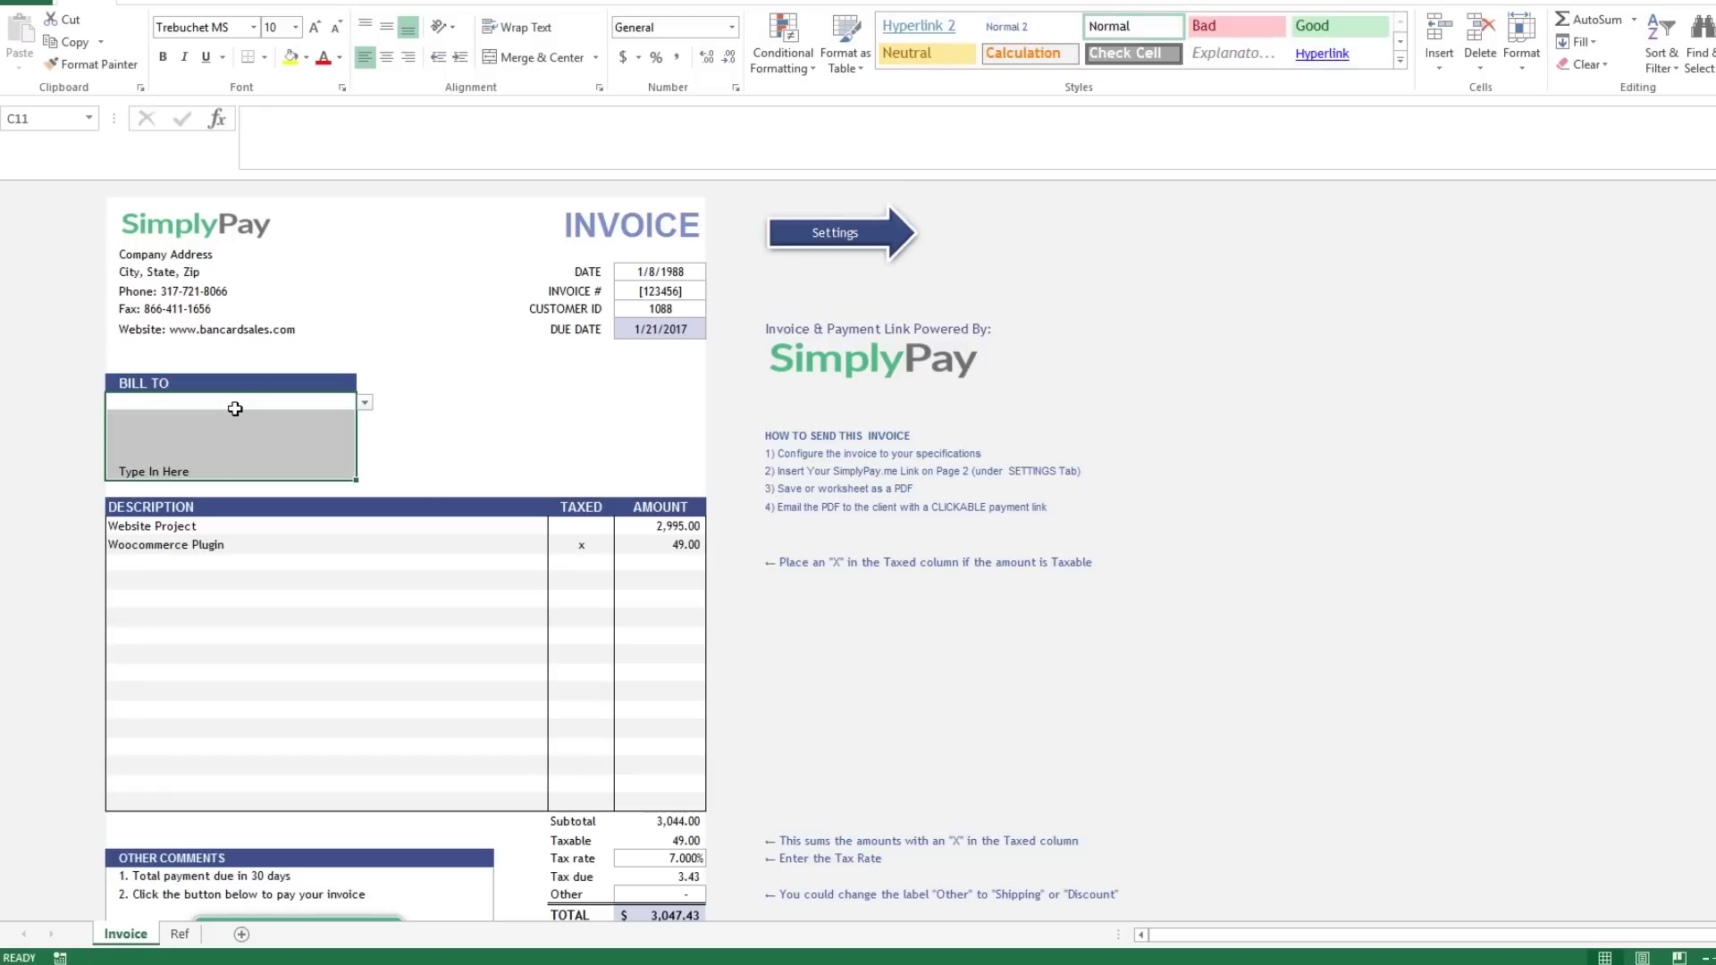
click(459, 418)
click(271, 408)
click(179, 472)
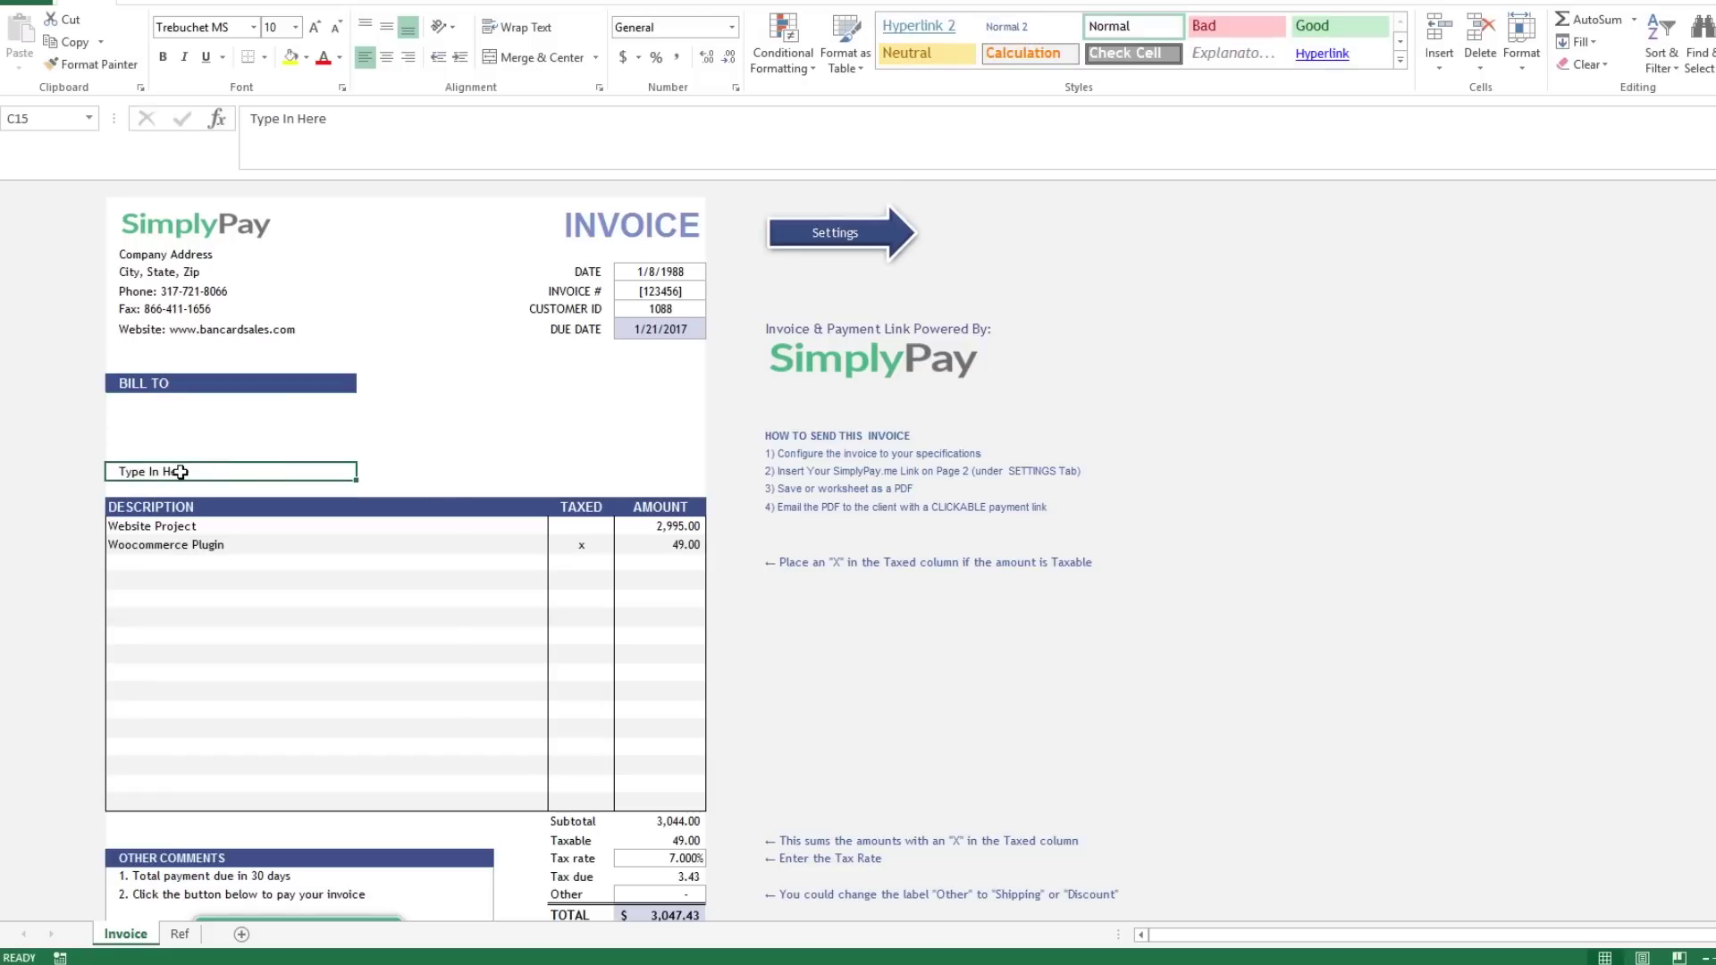
key(Delete)
click(190, 522)
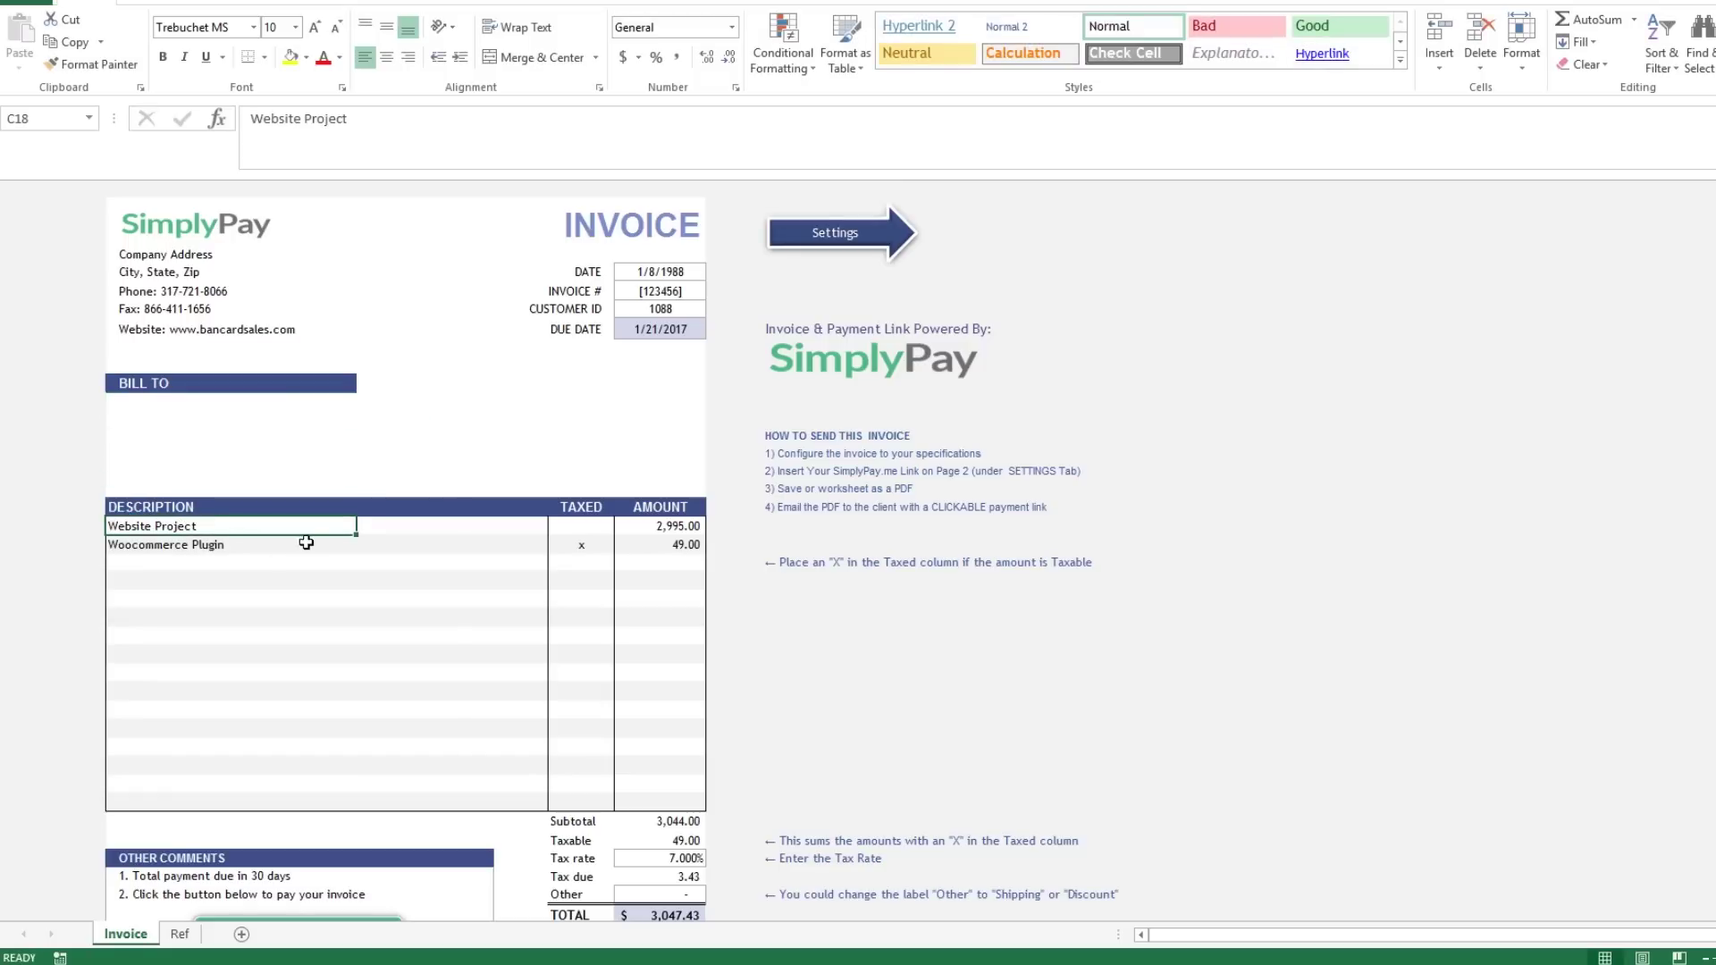
Add a taxed 500.00 amount in the empty row below the 49.00 item.
click(304, 542)
click(674, 507)
drag(674, 507, 673, 509)
click(659, 562)
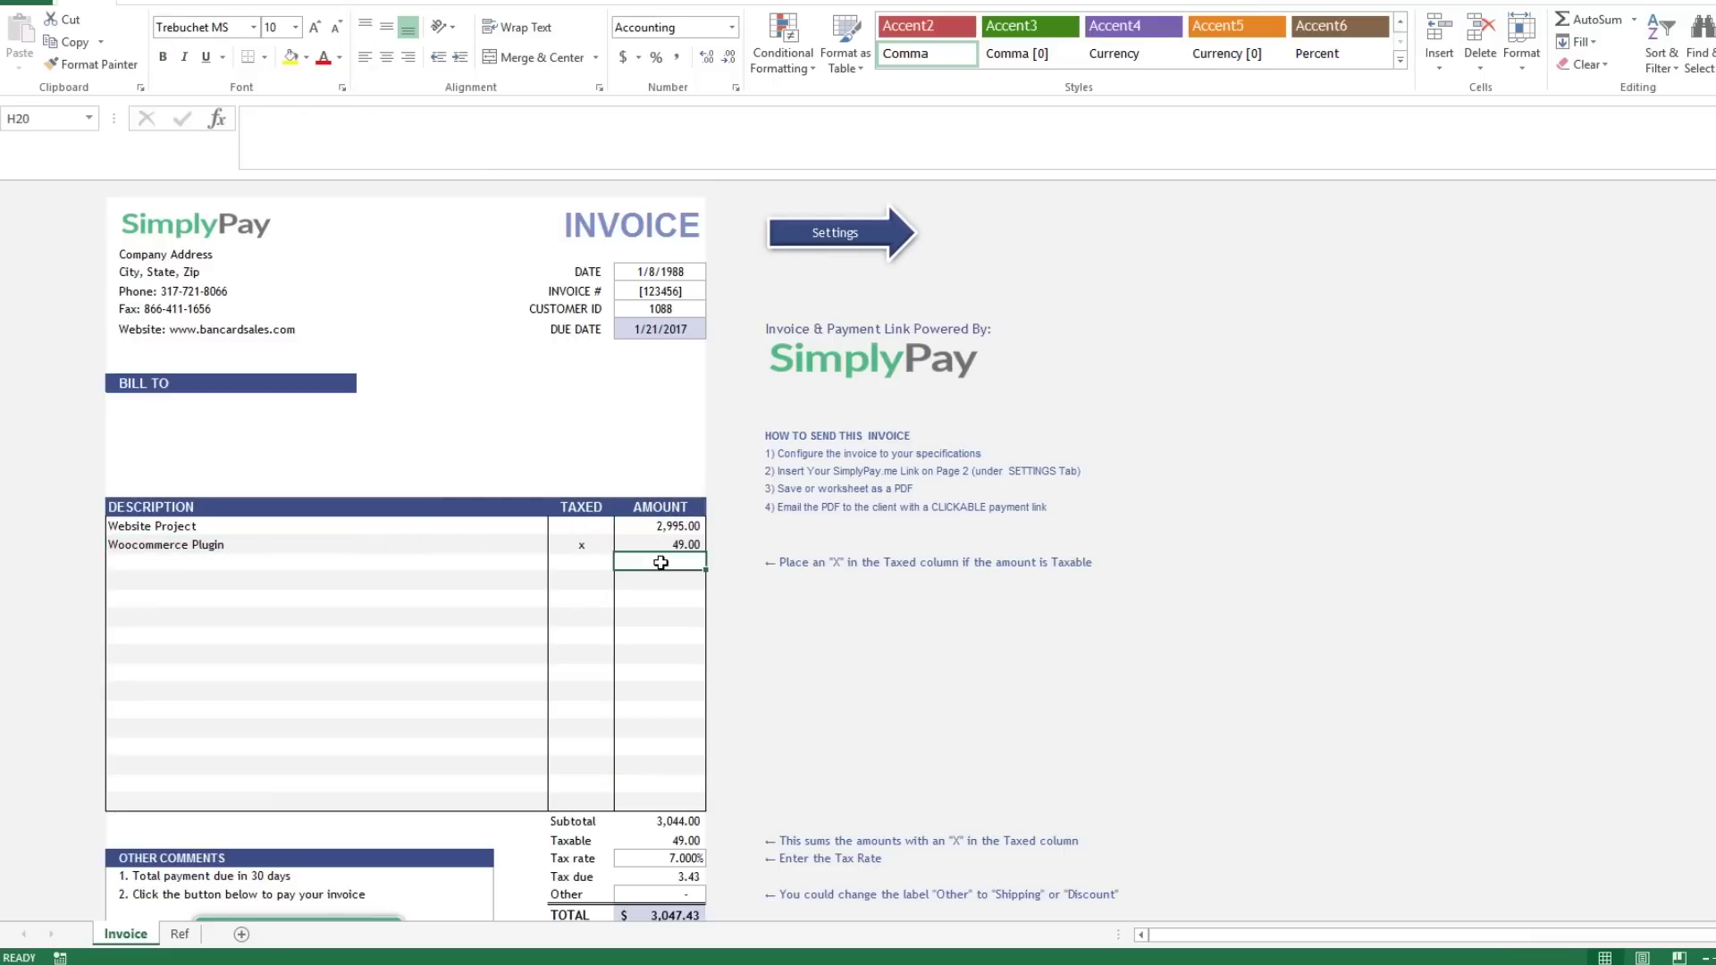
text(500)
key(Return)
key(Up)
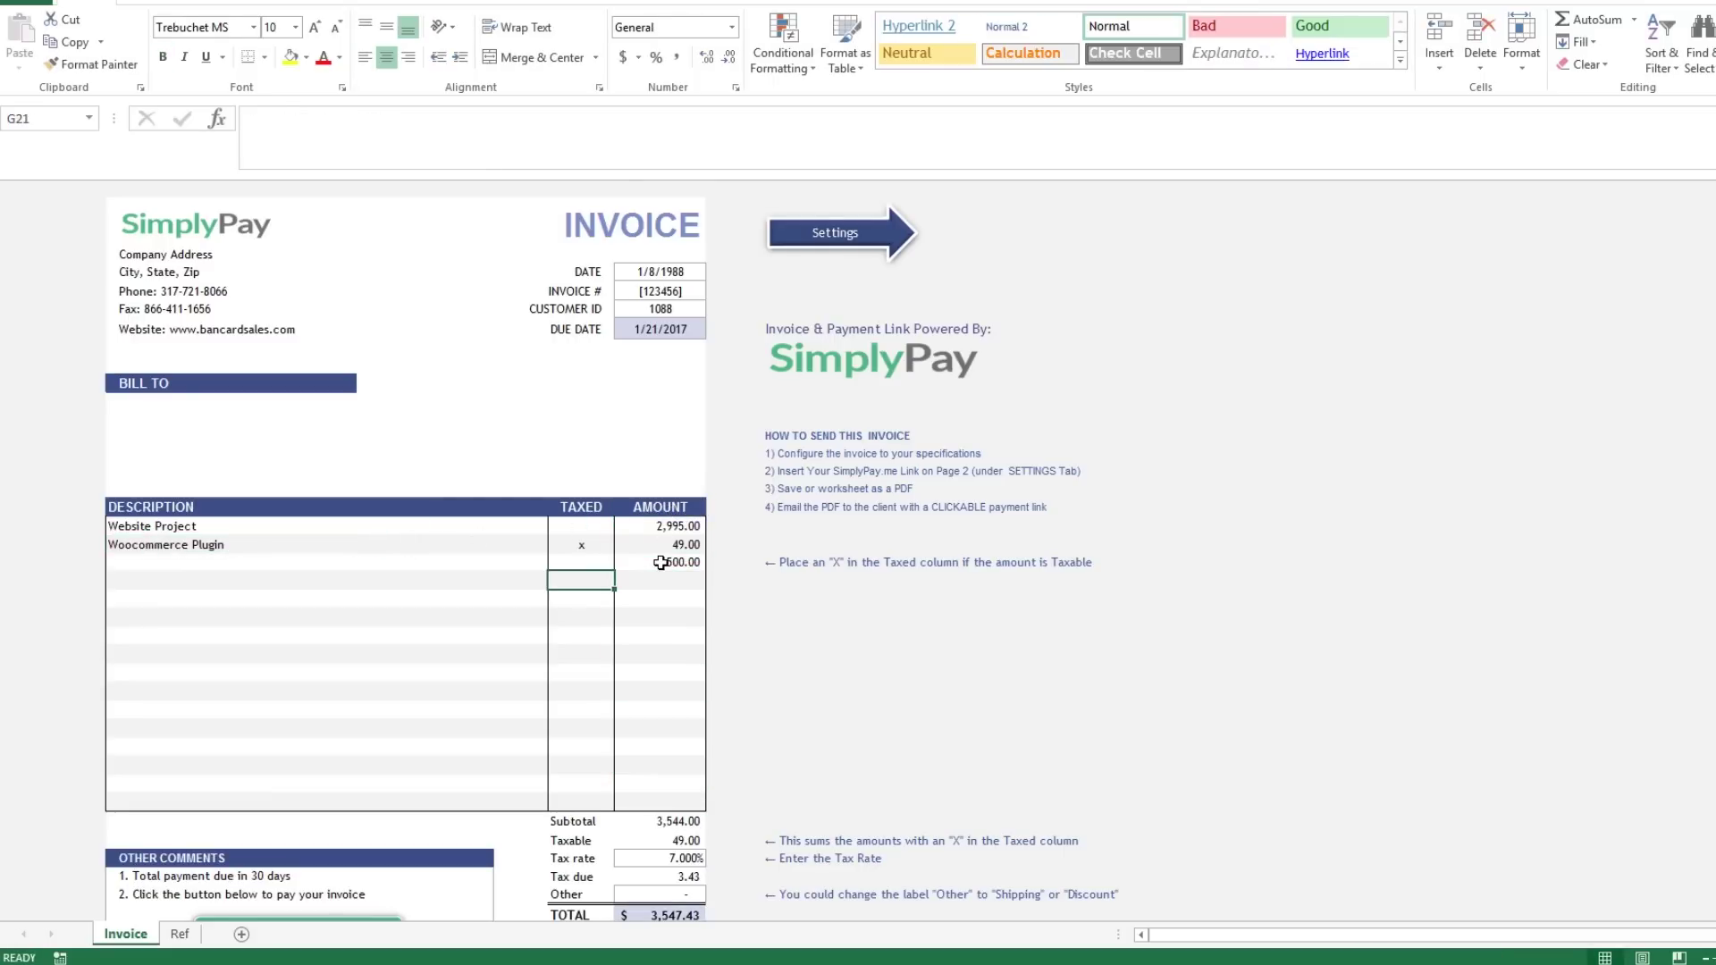
key(Left)
text(x)
key(Left)
key(Left)
key(Left)
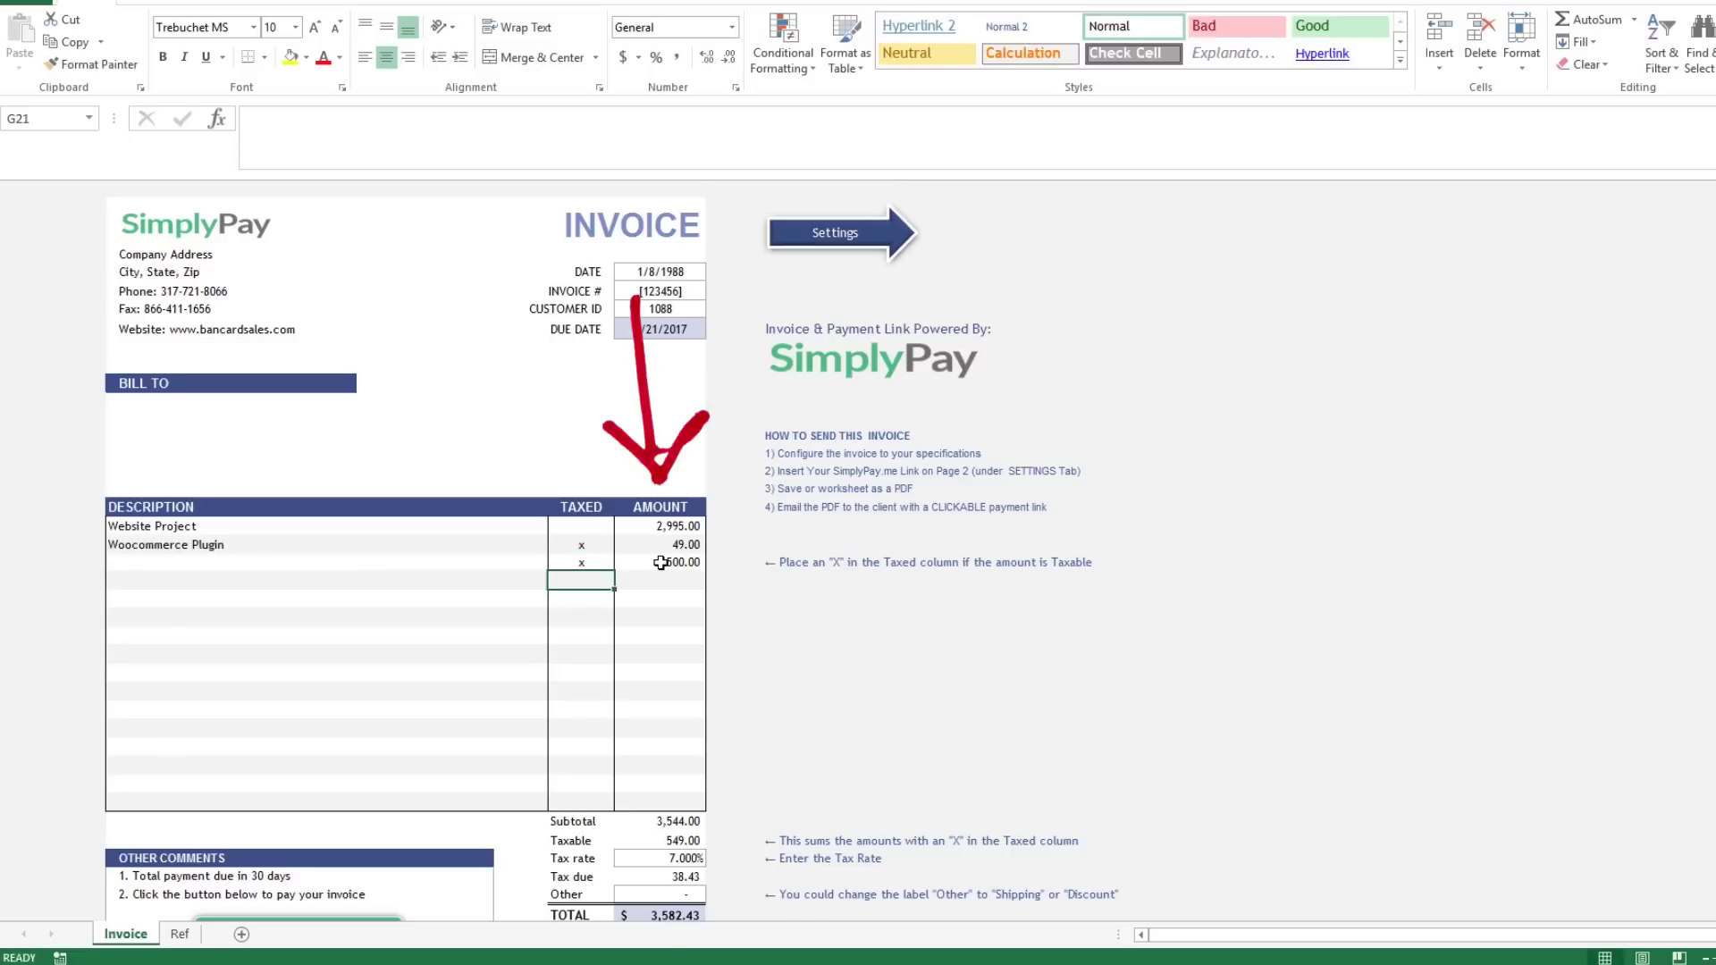
Label that row 'Item Here' and add a taxed Website Project line at 600.00.
key(Left)
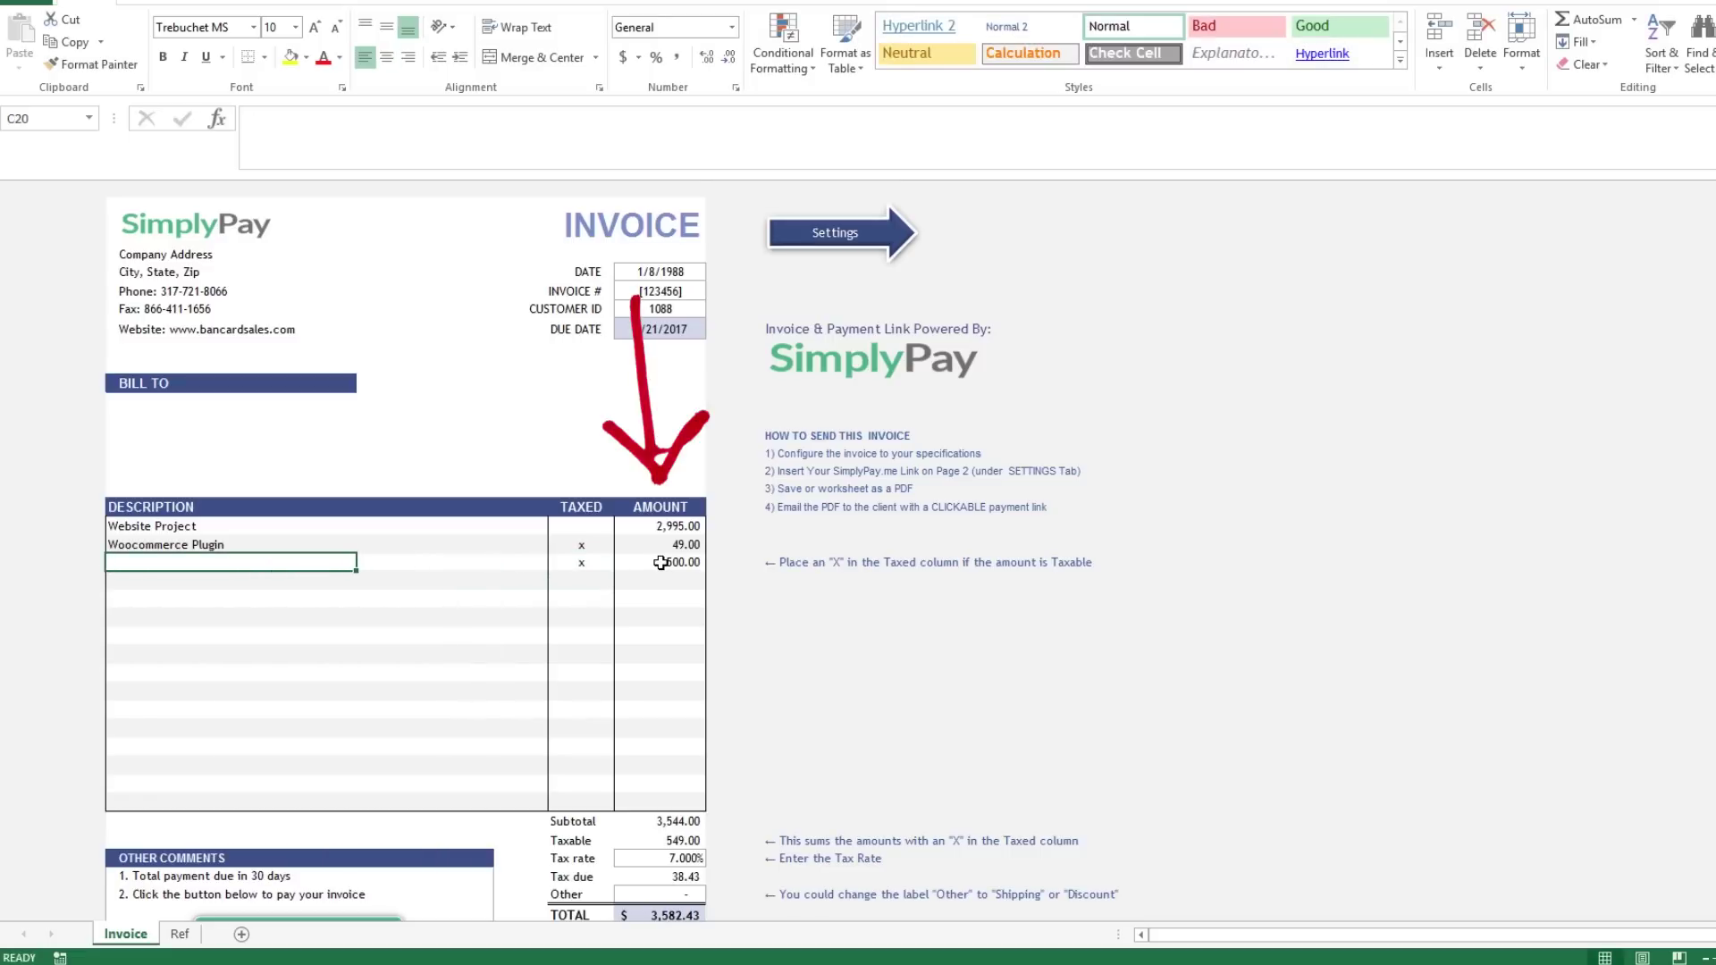
text(Item Here)
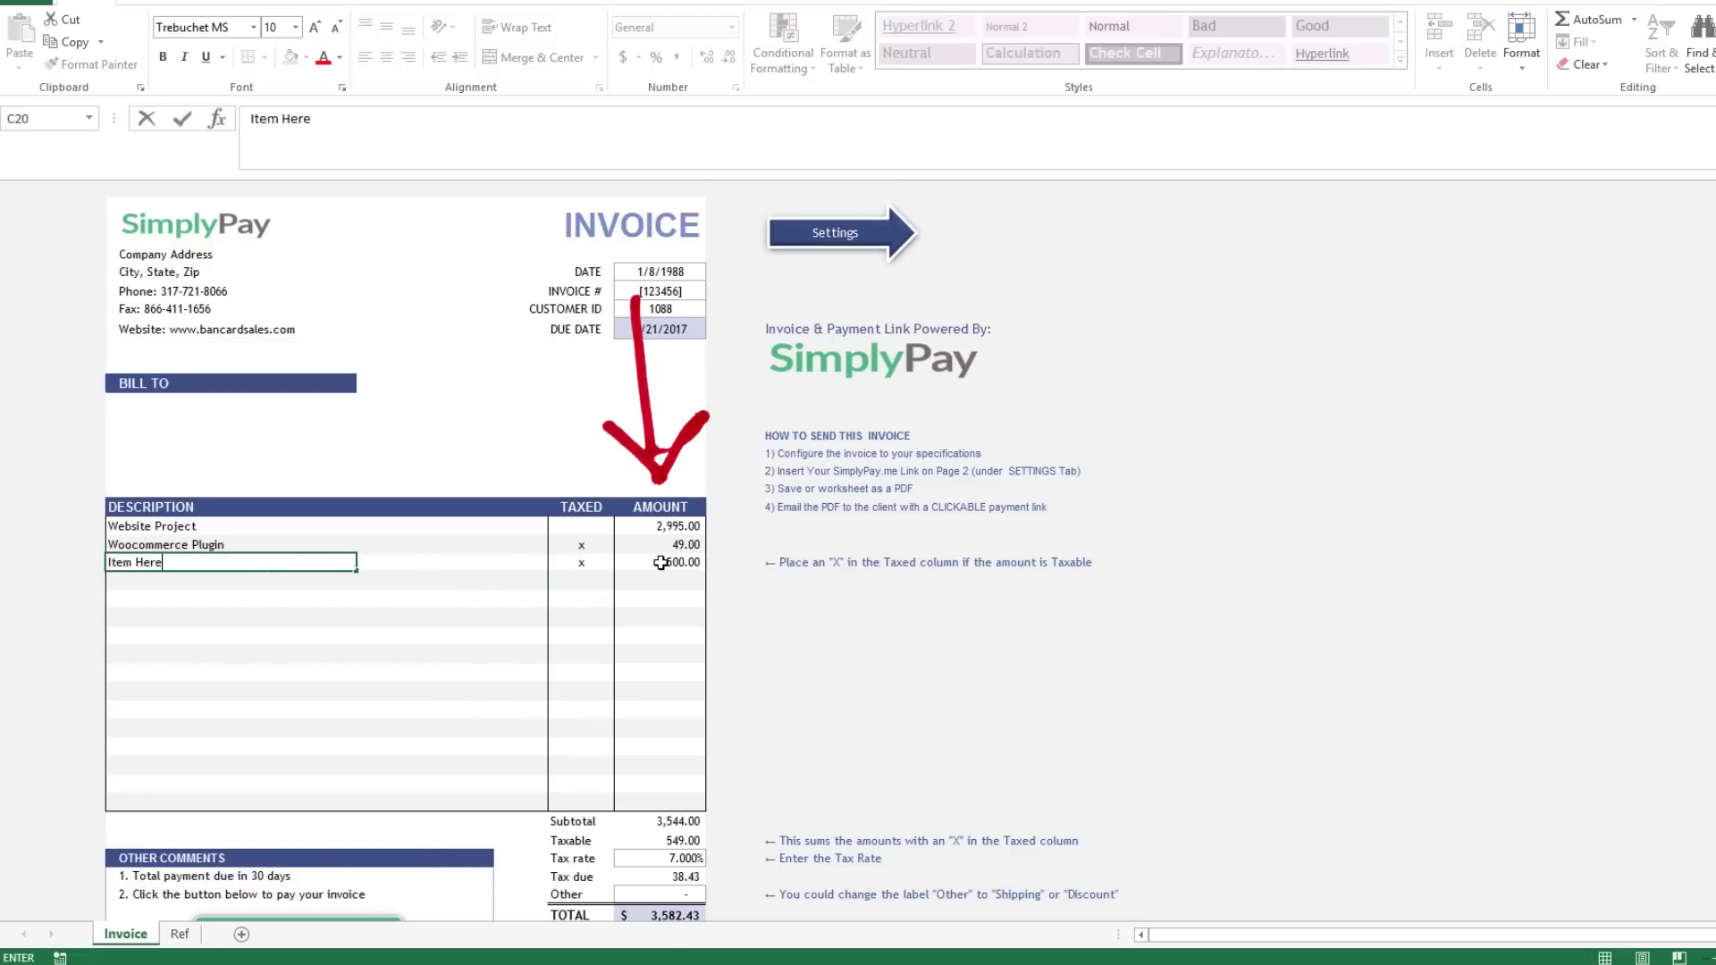
key(Return)
text(Website Project)
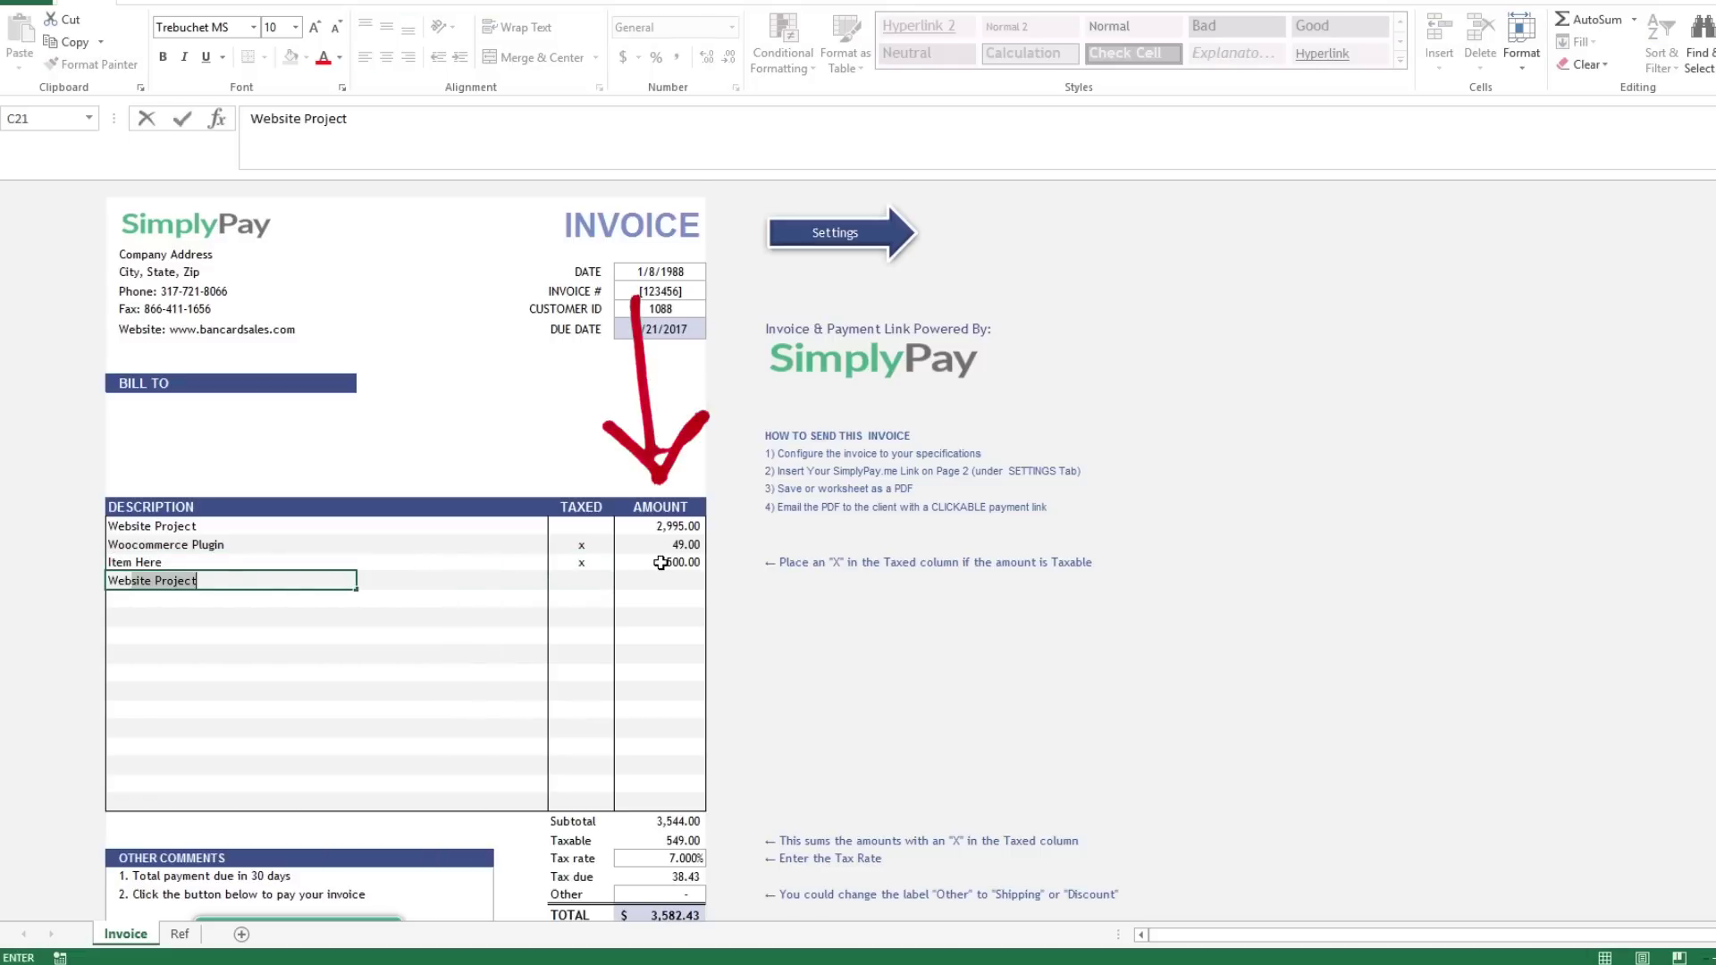
key(Return)
key(Up)
key(Right)
key(Right)
key(Right)
key(Right)
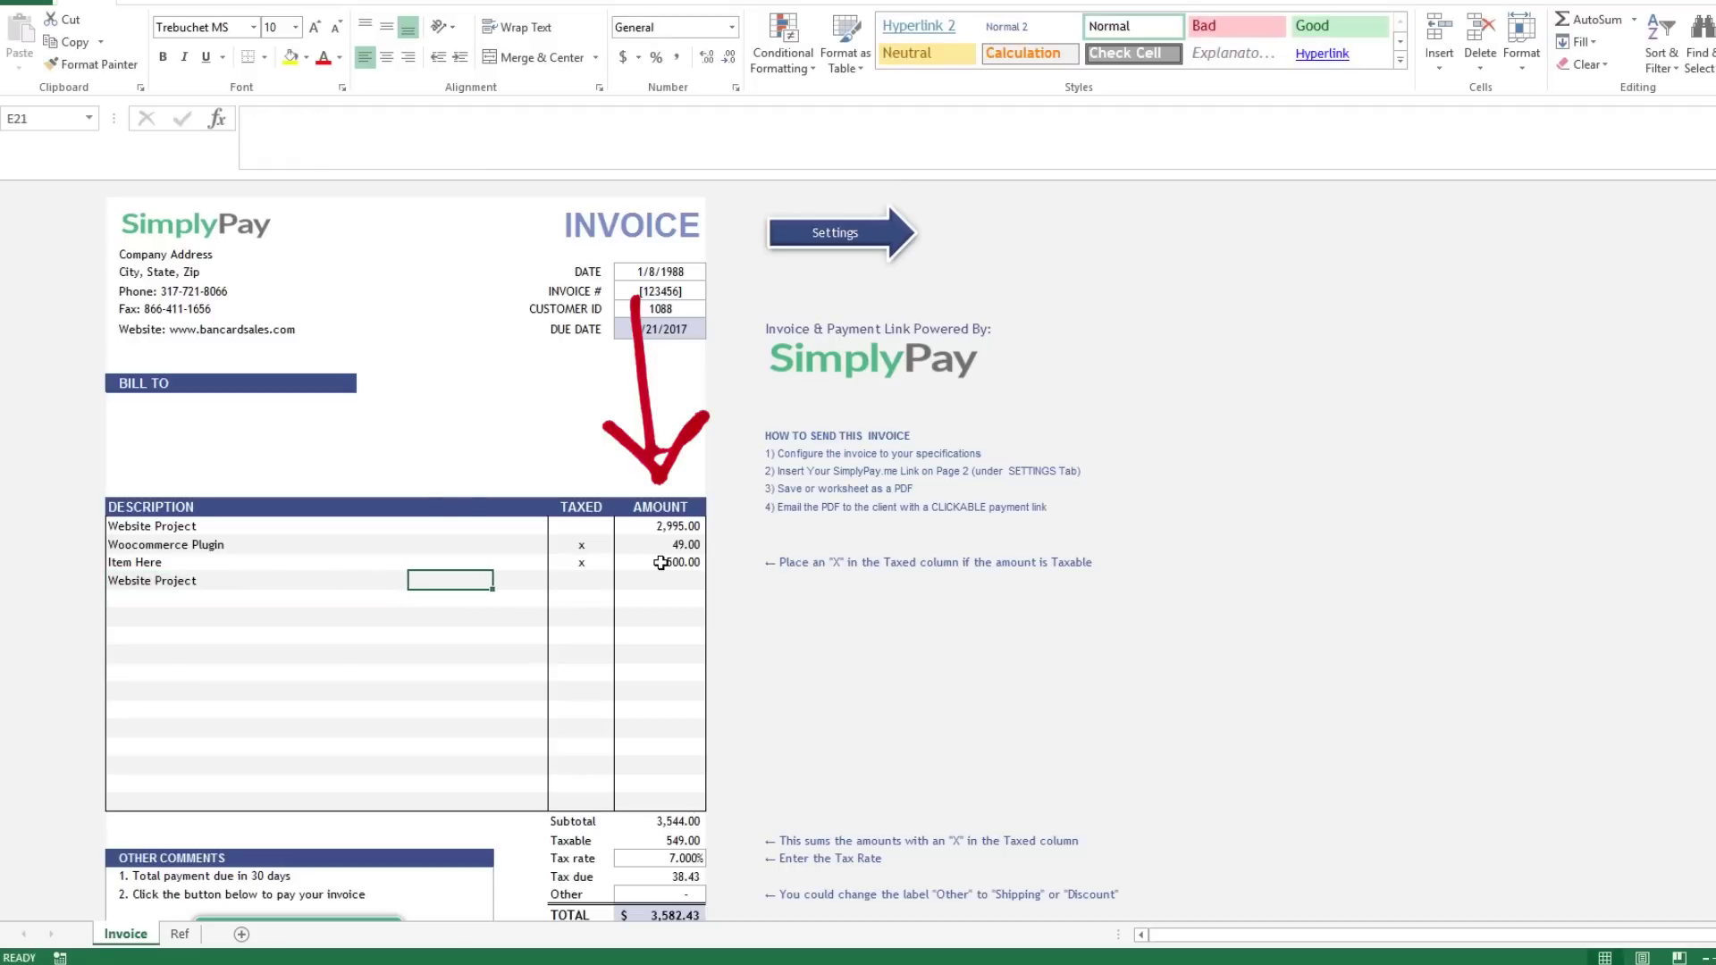
text(x)
key(Tab)
text(600)
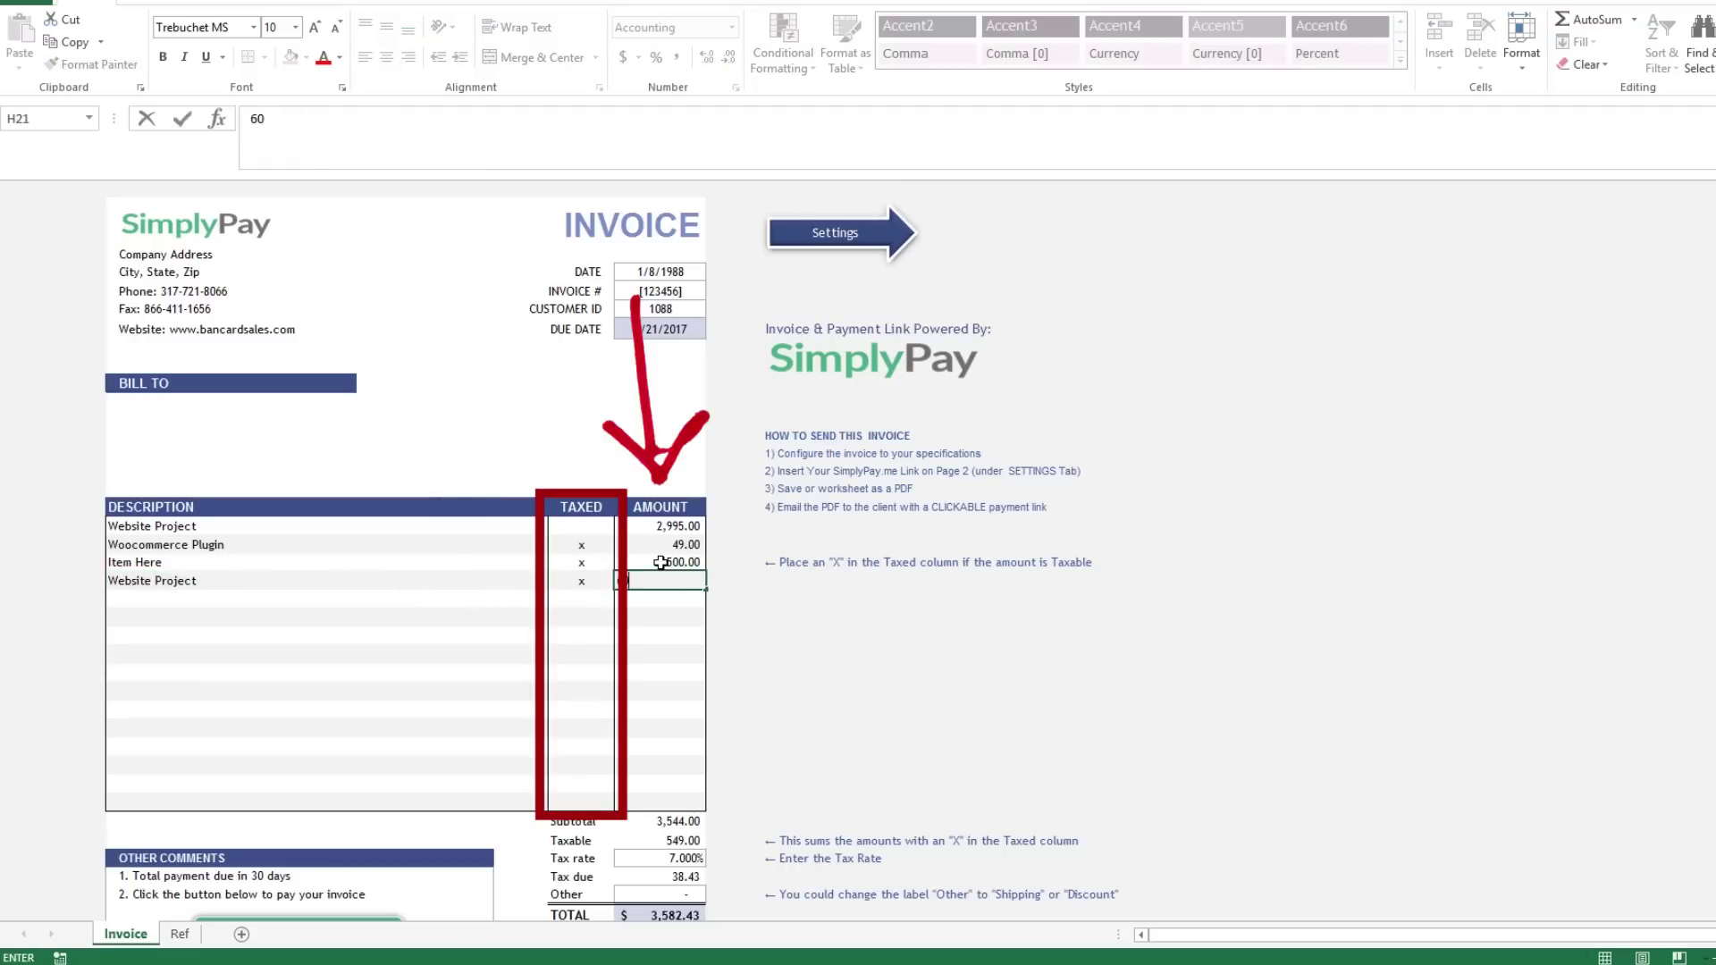
key(Return)
Enter 20 in the Other charge cell, raising the total to 4,244.43.
key(Left)
key(Left)
key(Left)
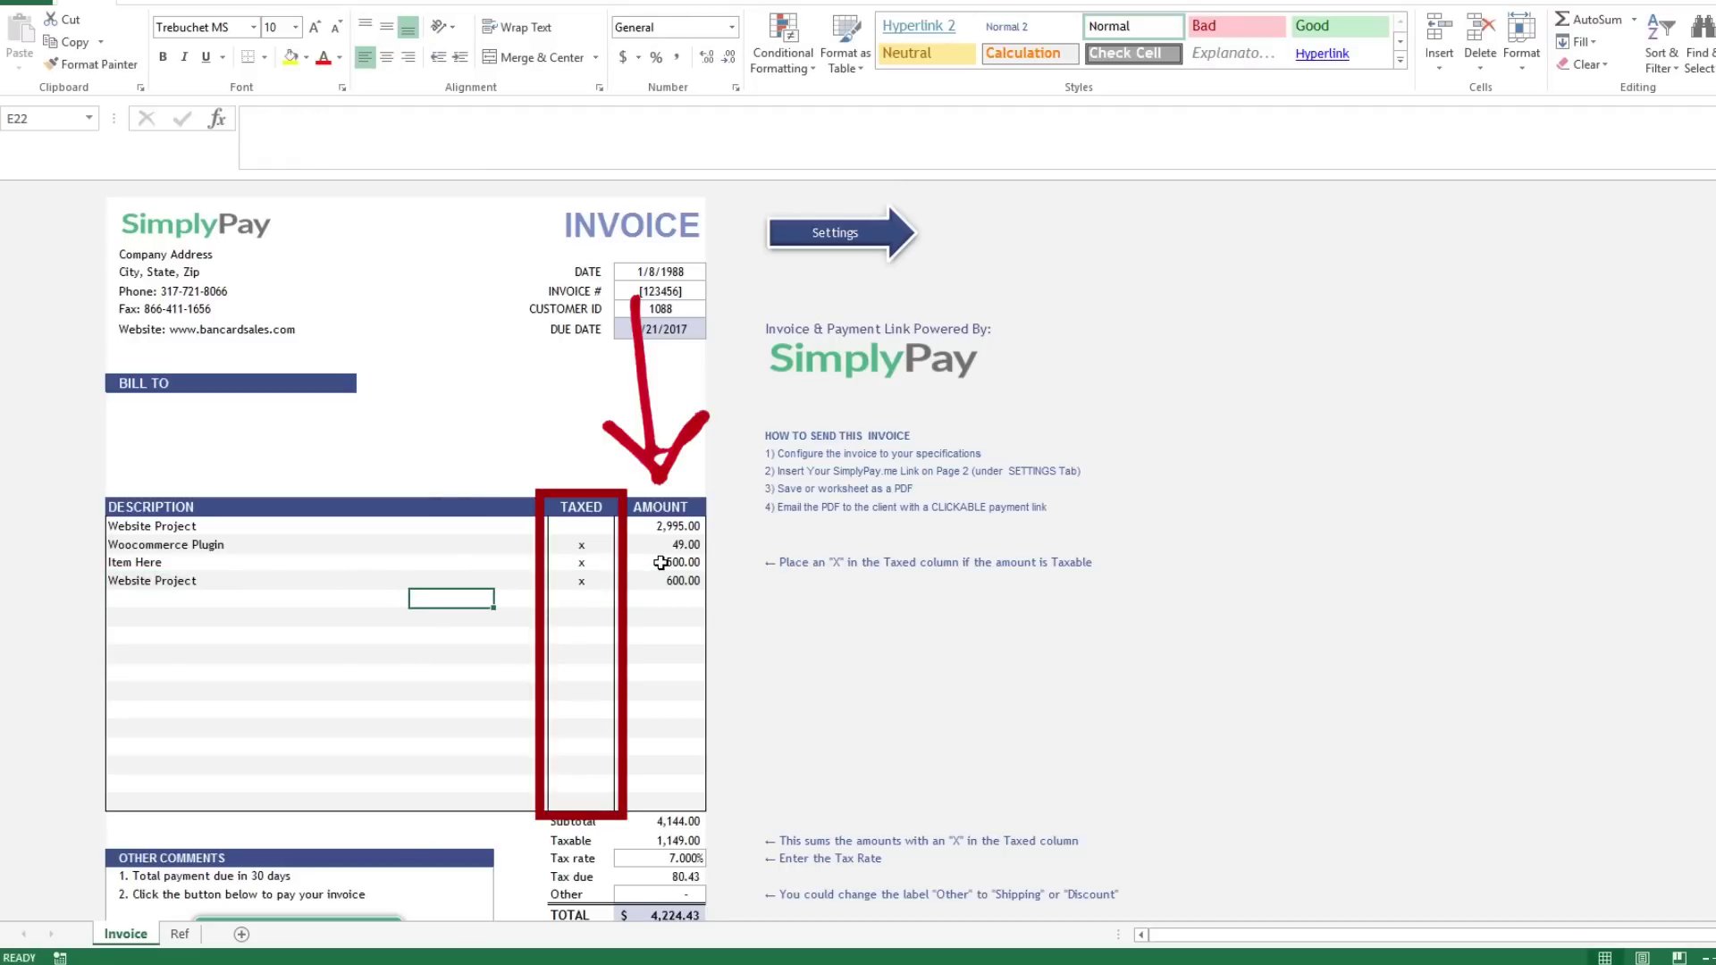
click(686, 893)
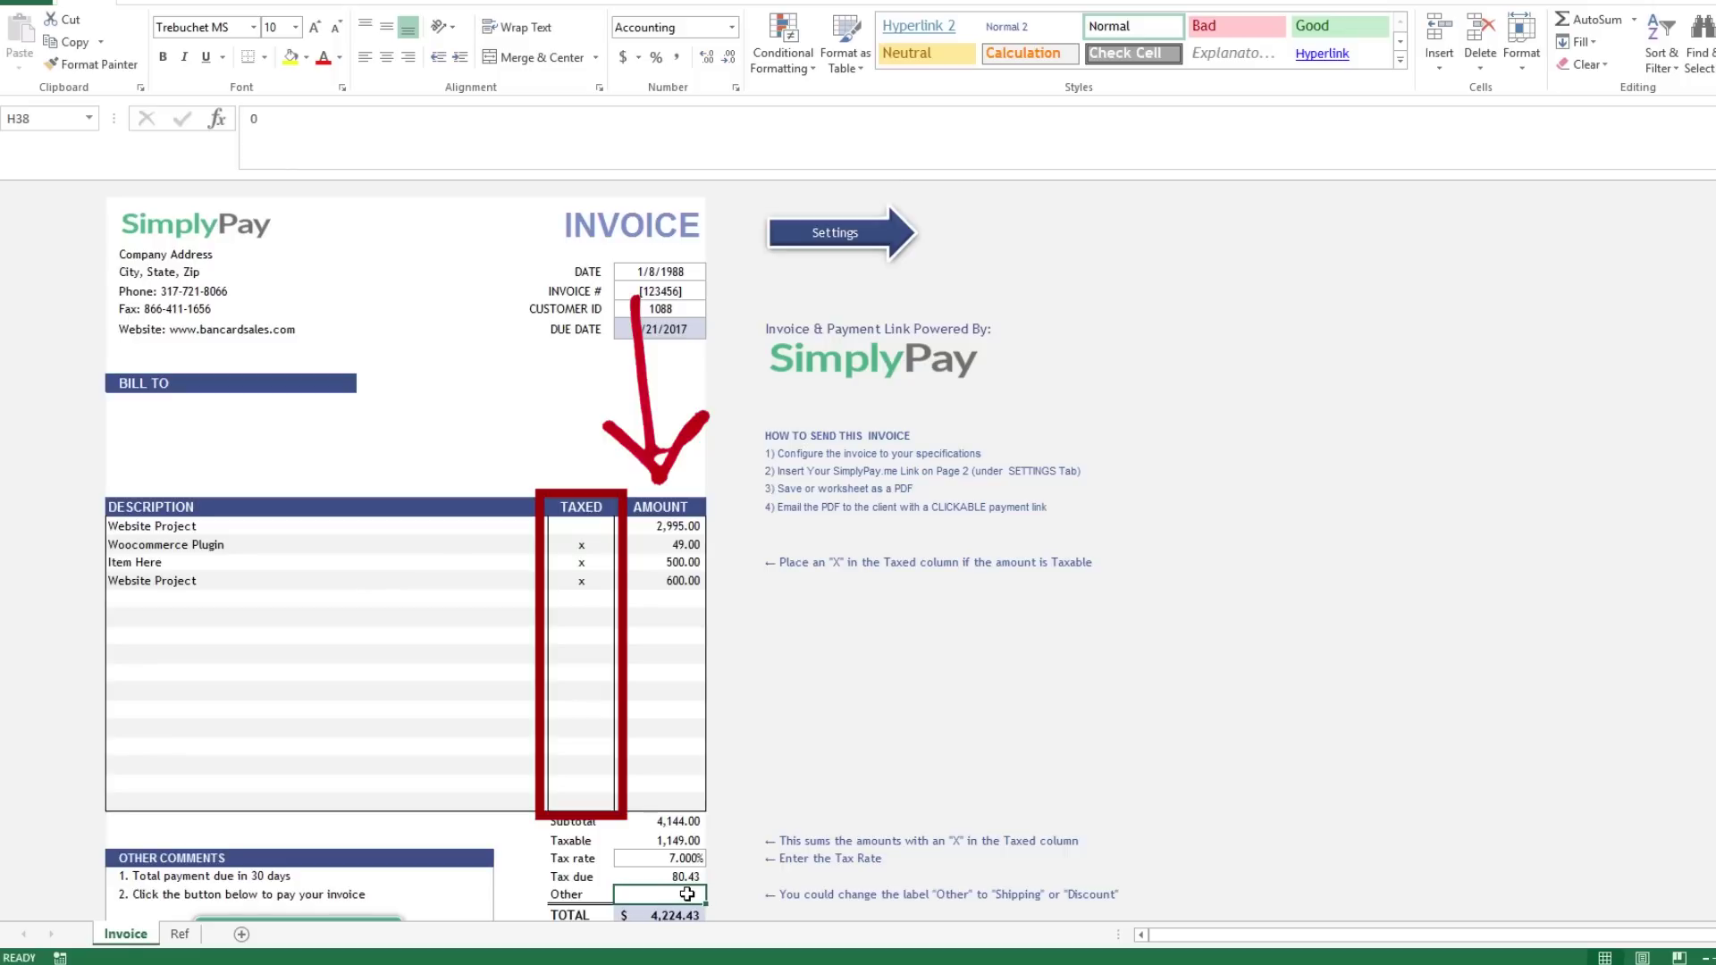
text(20)
key(Return)
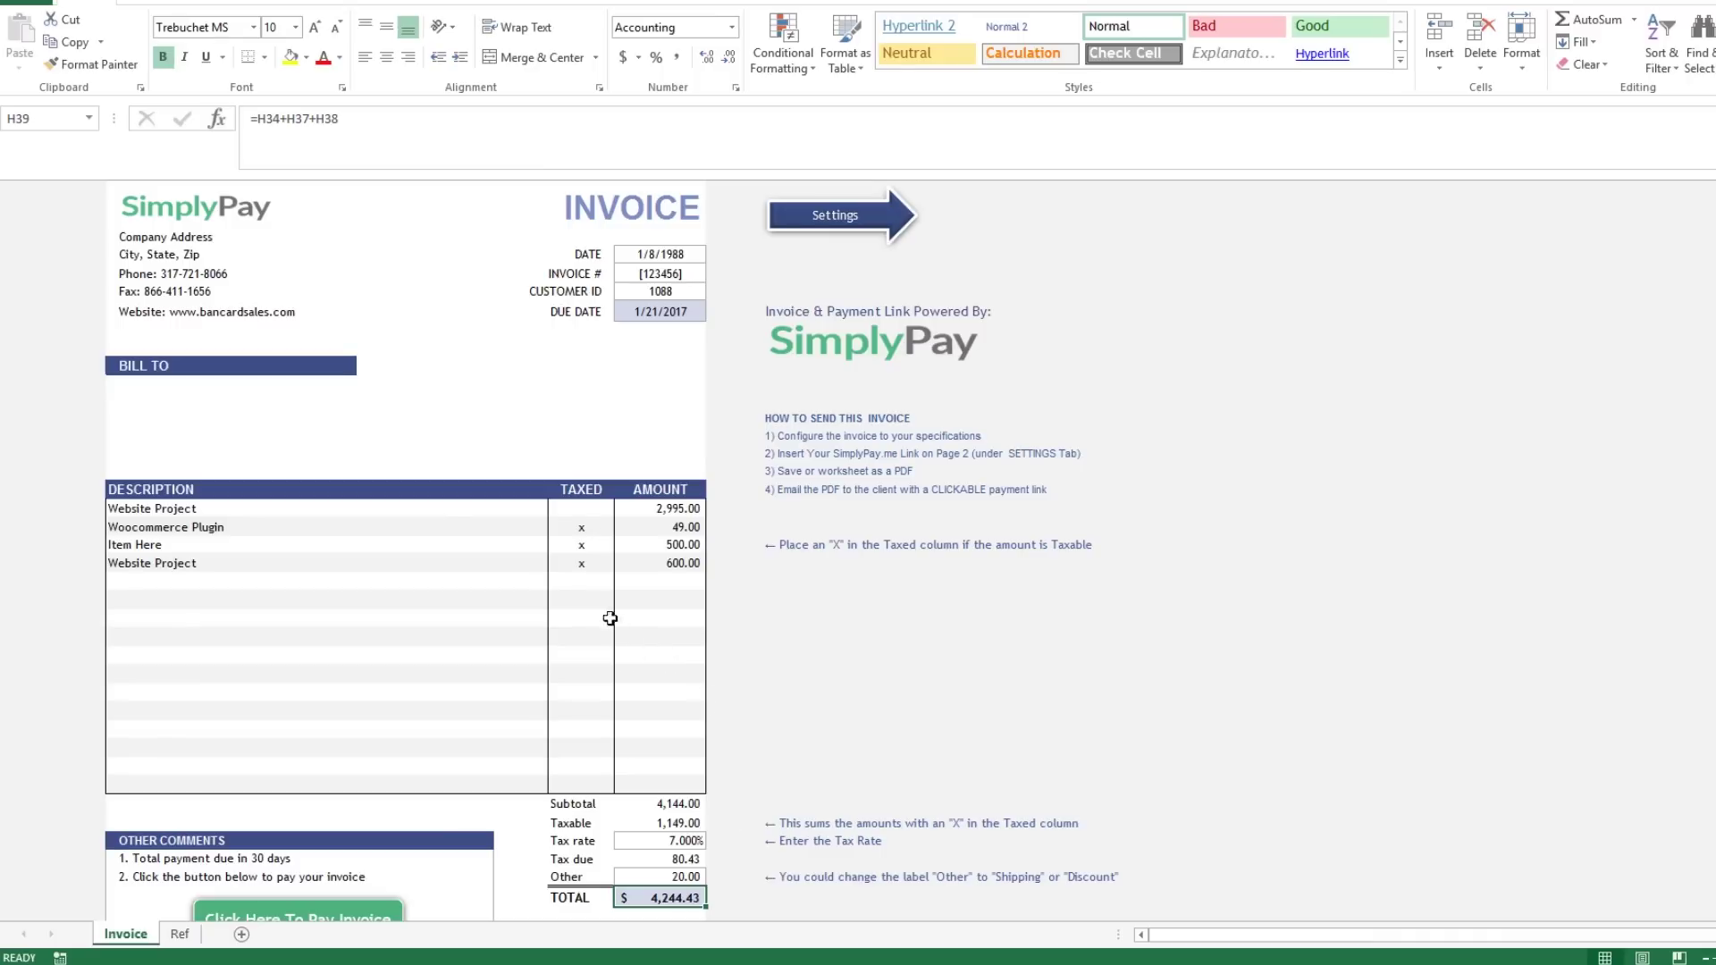
Clear the taxed marks, amounts and descriptions of the three sample rows below Website Project.
click(582, 566)
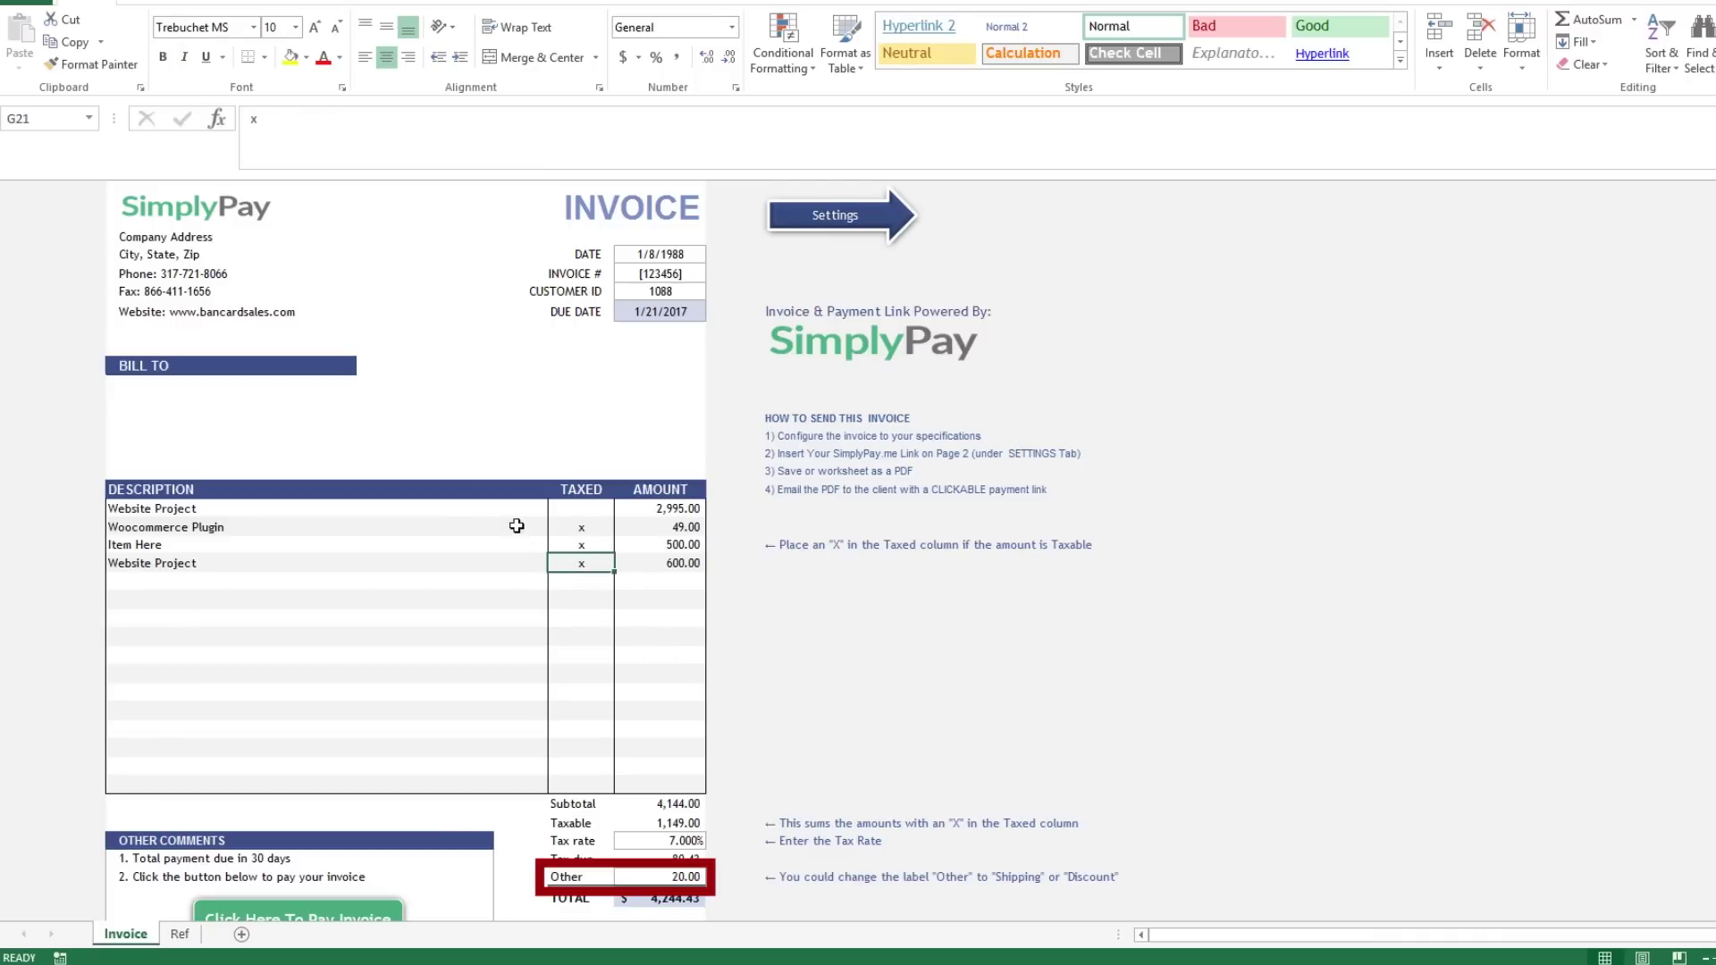
drag(518, 525, 638, 567)
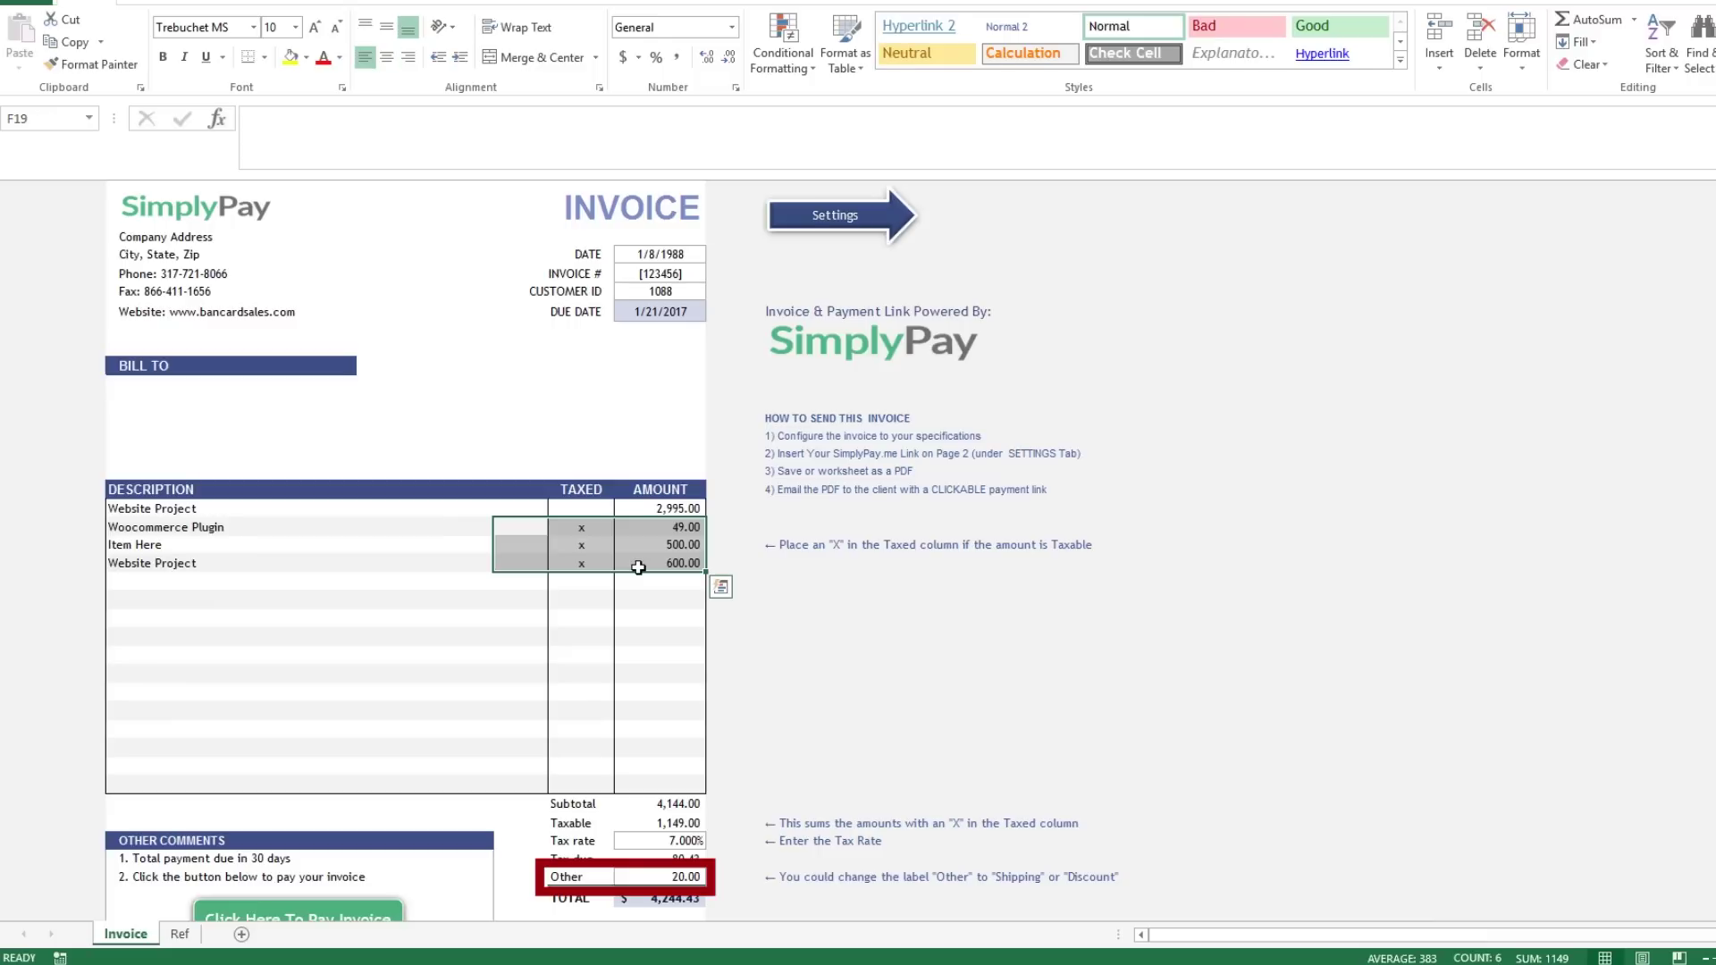
key(Delete)
key(Left)
key(Left)
key(Left)
key(Left)
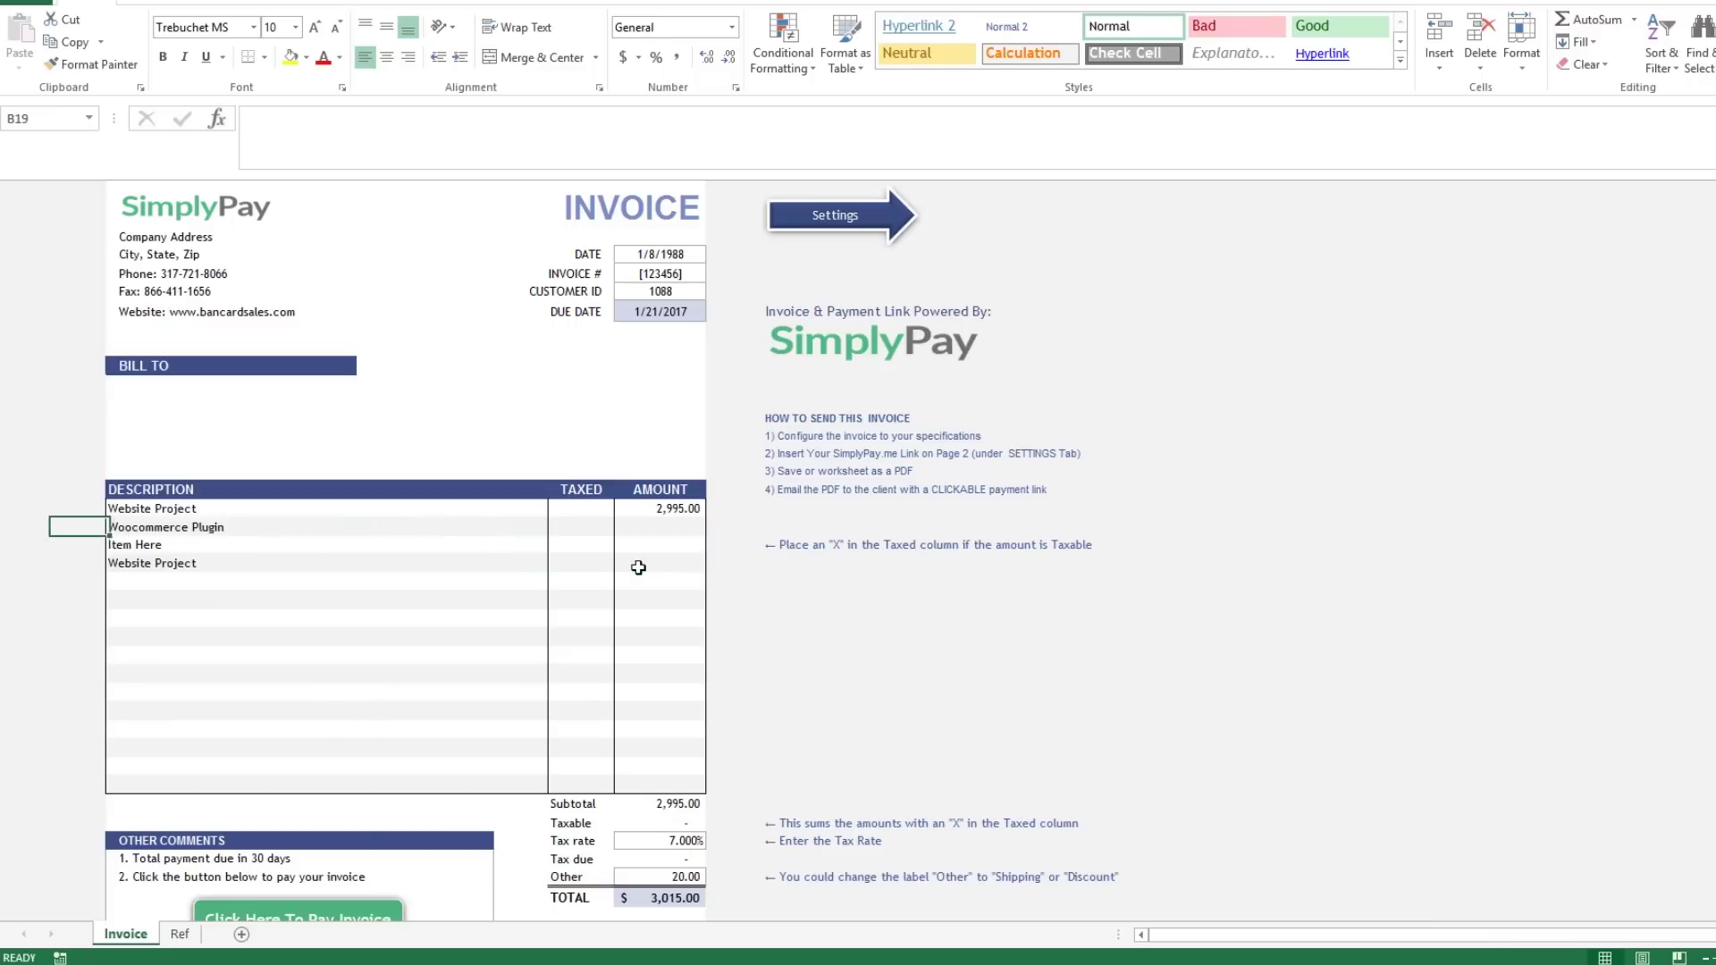
key(Right)
key(shift+Down)
key(shift+Down)
key(Delete)
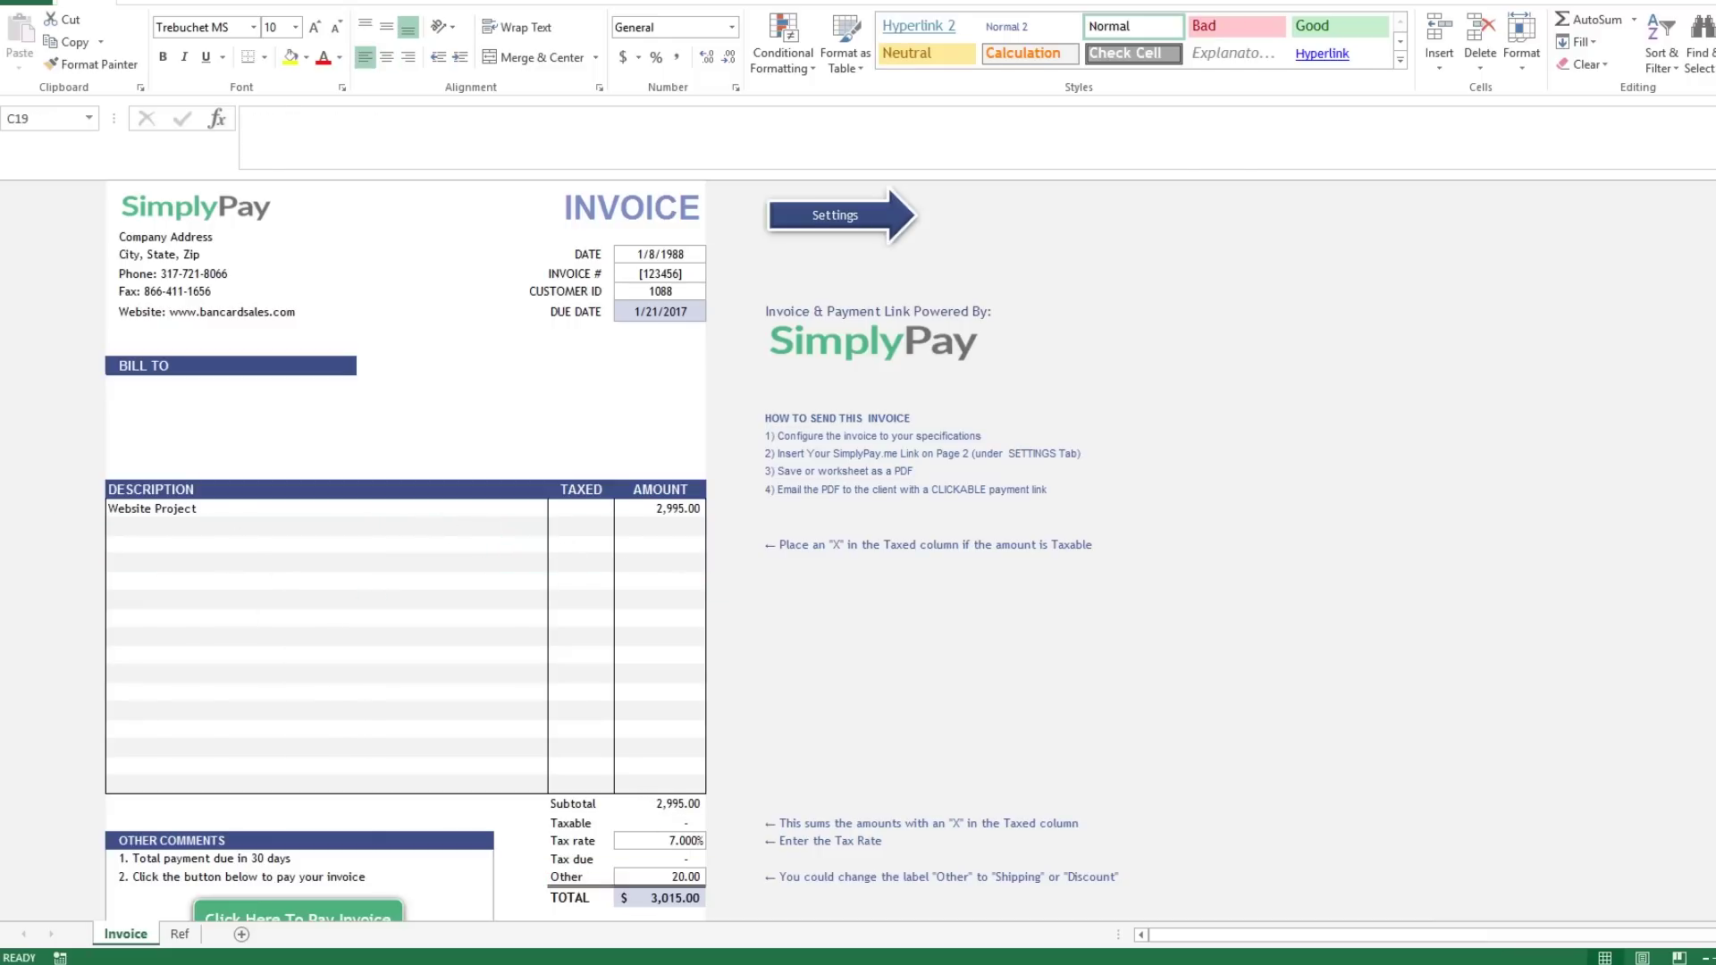
click(202, 530)
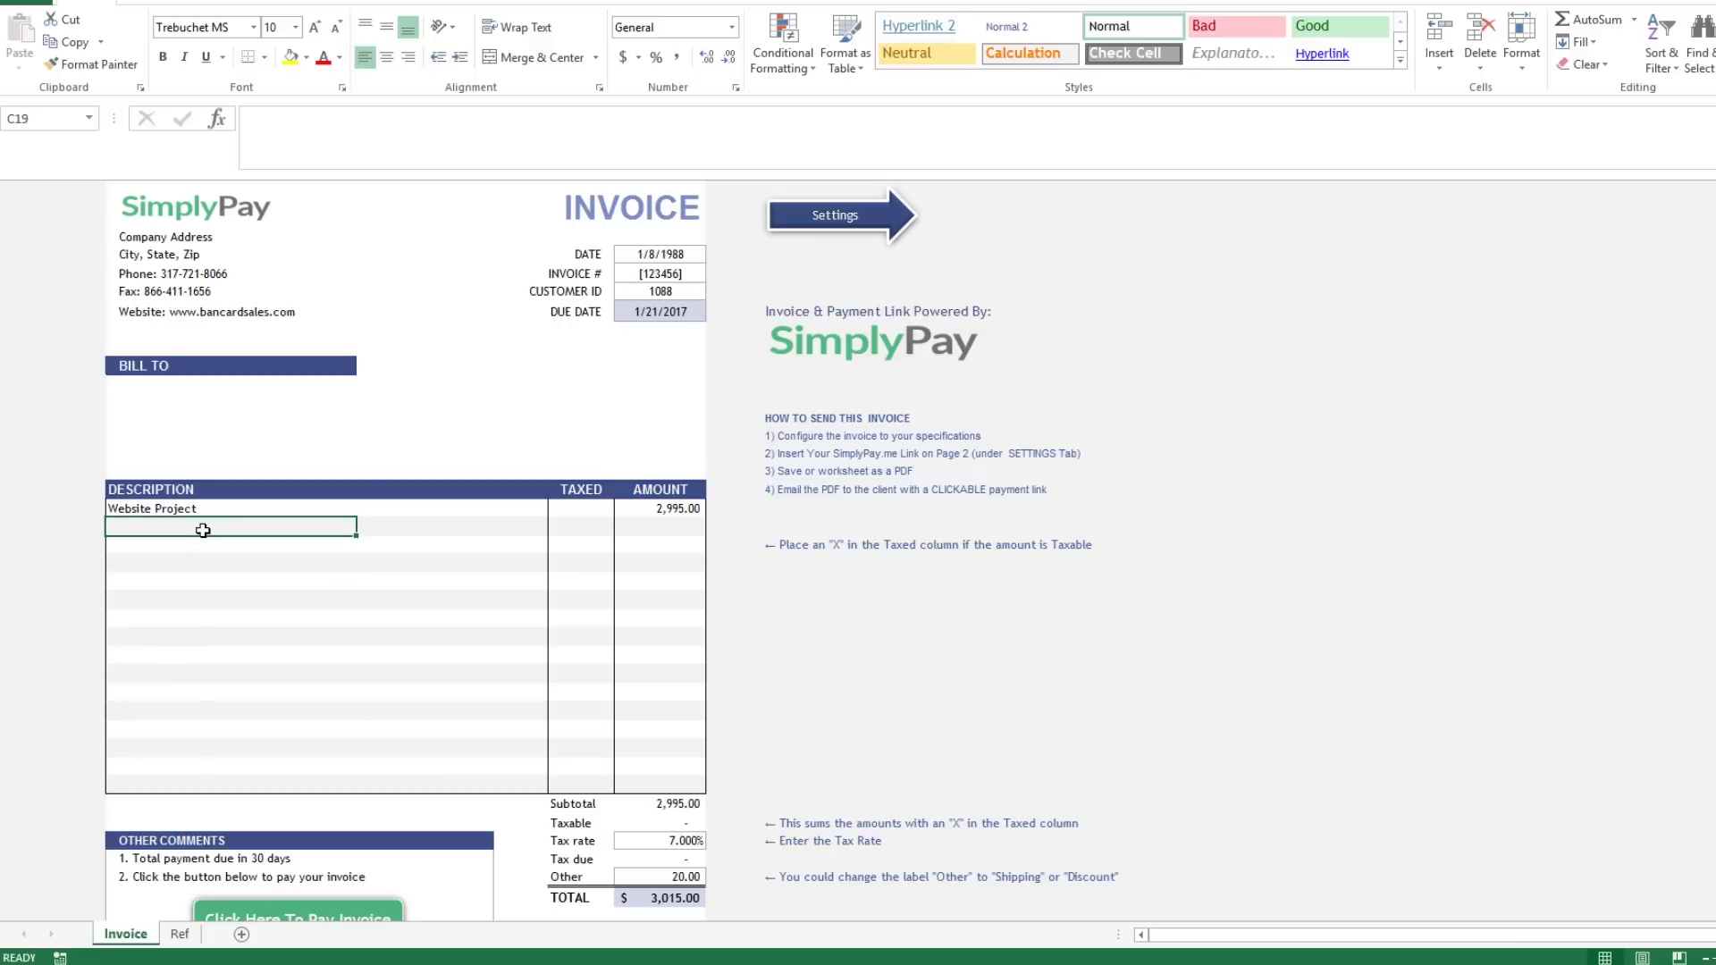
Add a taxed Ingenico Credit Card Terminal line at 179 and begin a shipping row.
key(Down)
text(Ingenic)
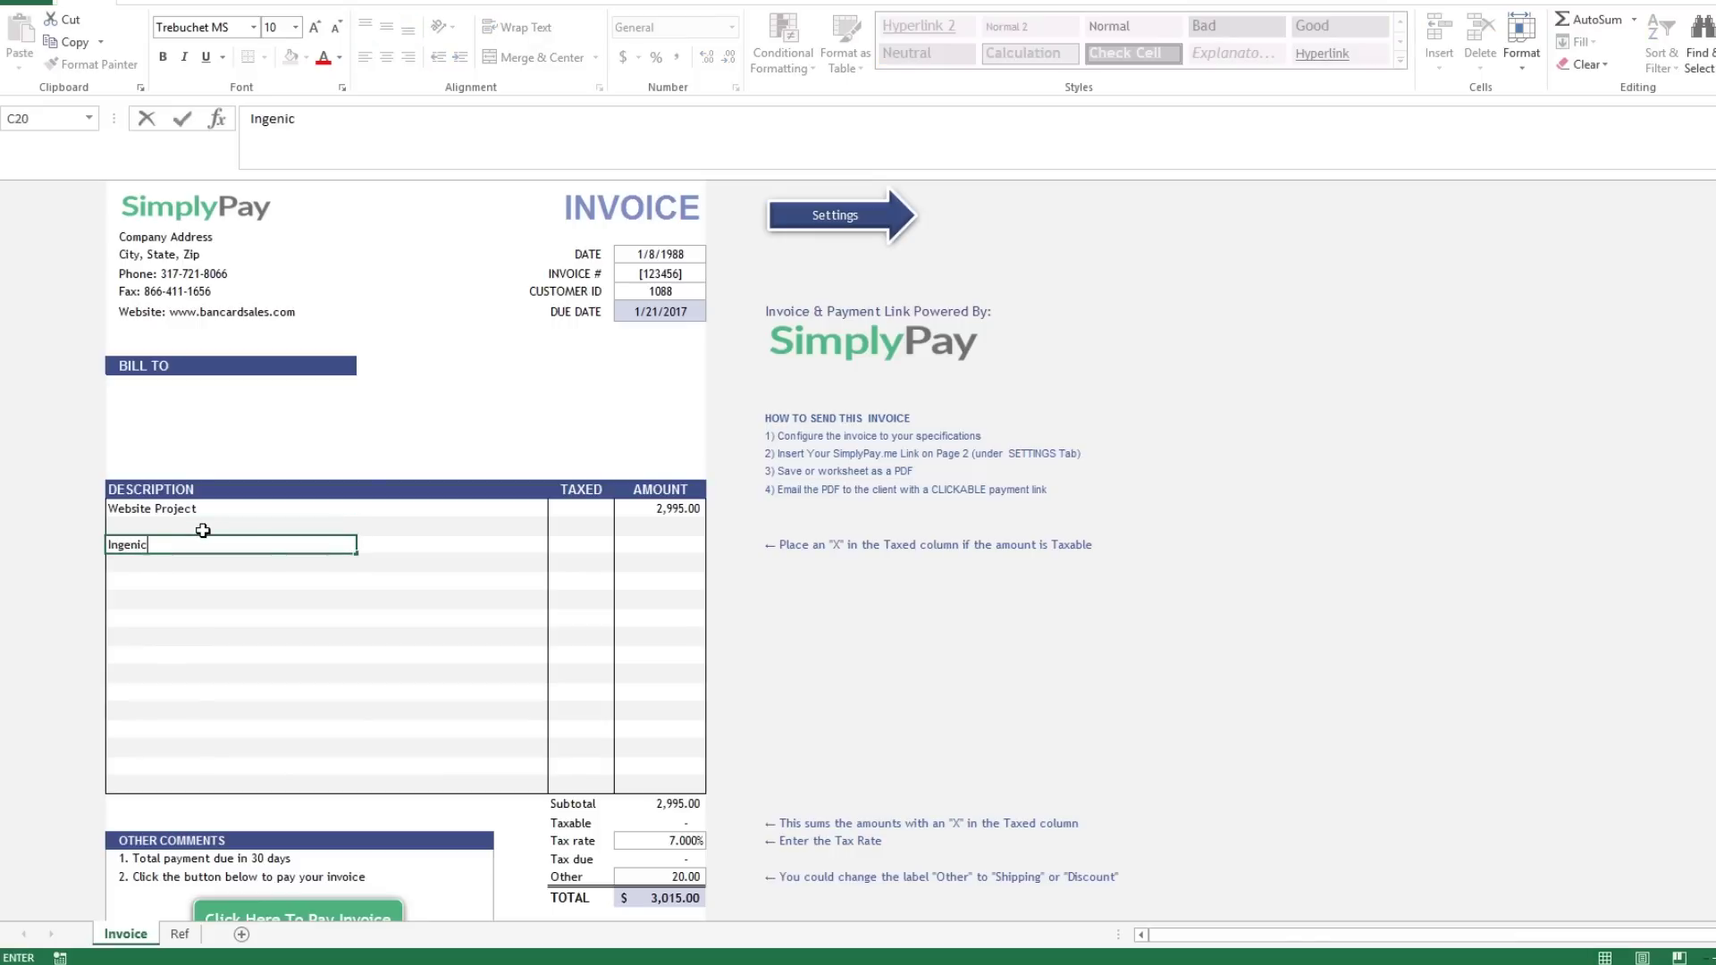
text(o Credit Card Terminal)
key(Tab)
key(Tab)
key(Tab)
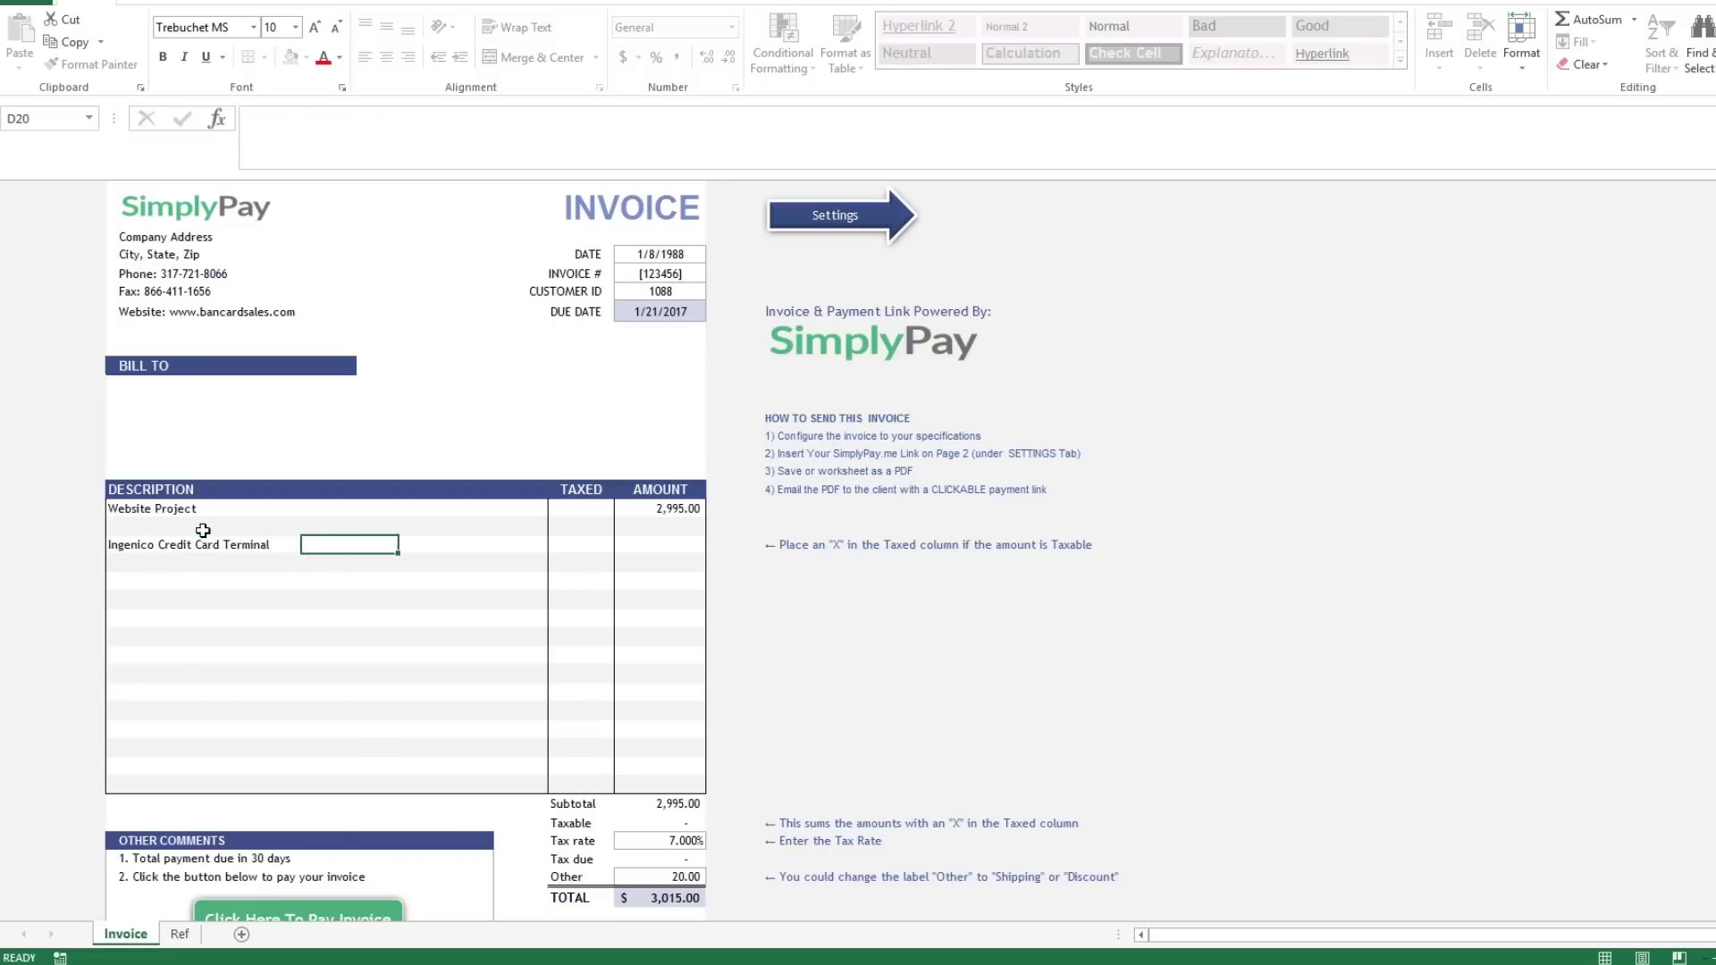
text(x)
key(Tab)
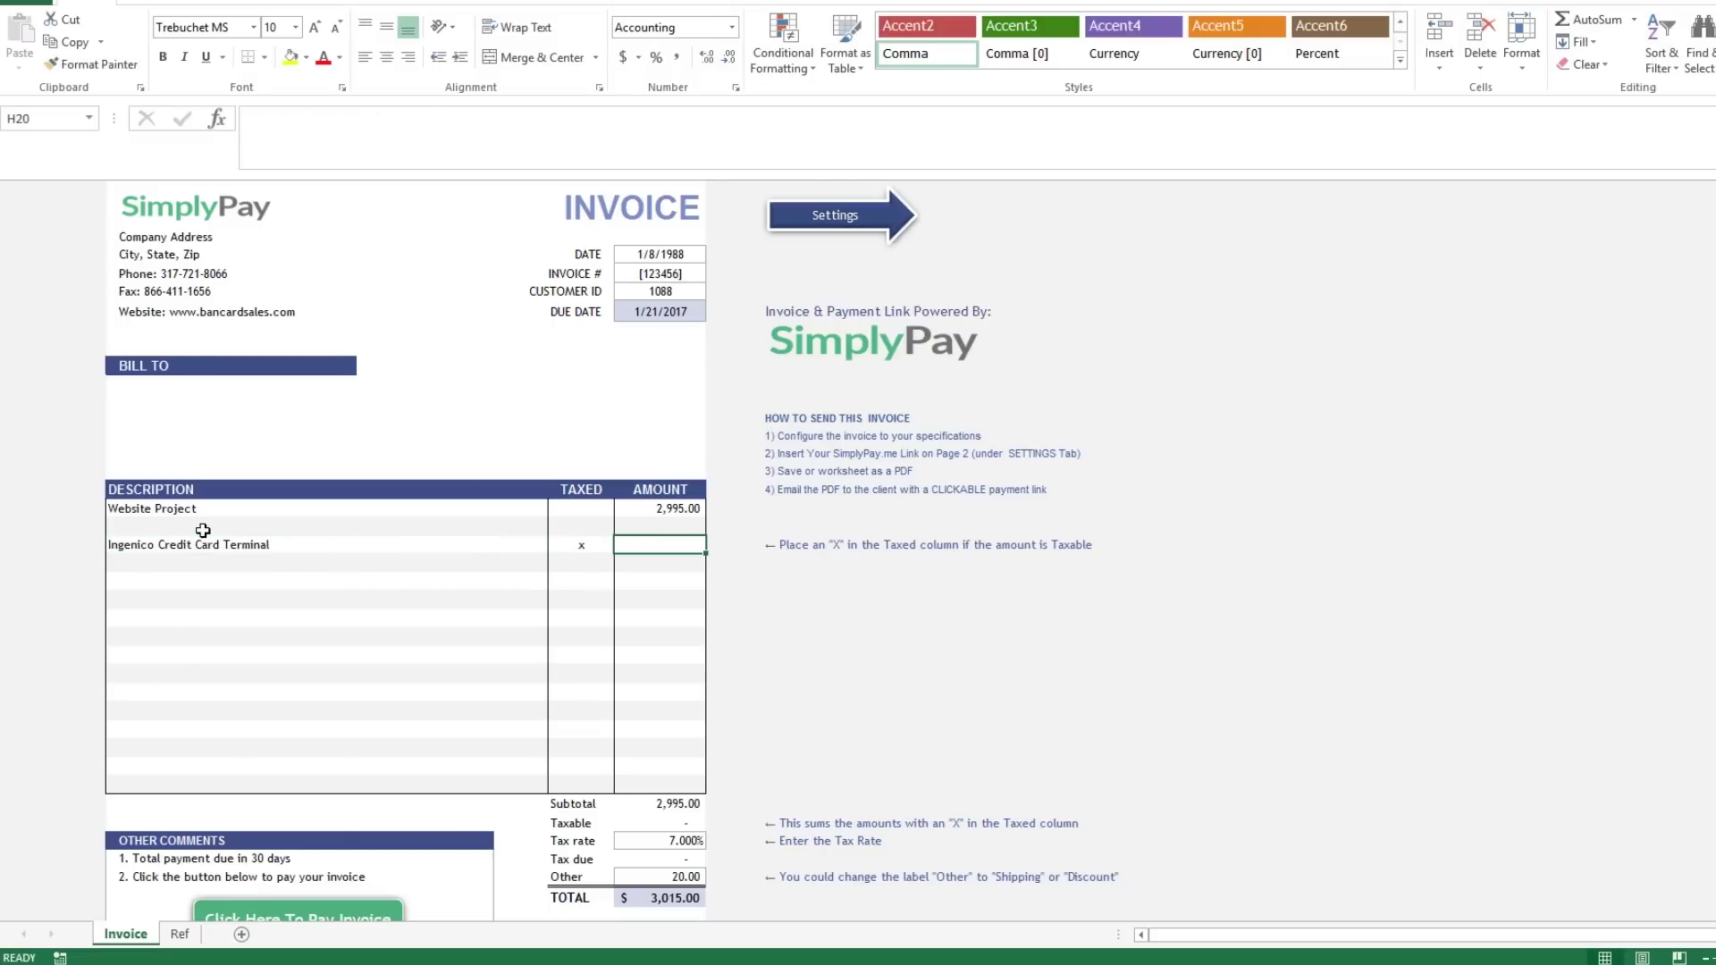
text(179)
key(Return)
text(Shiping and Handling)
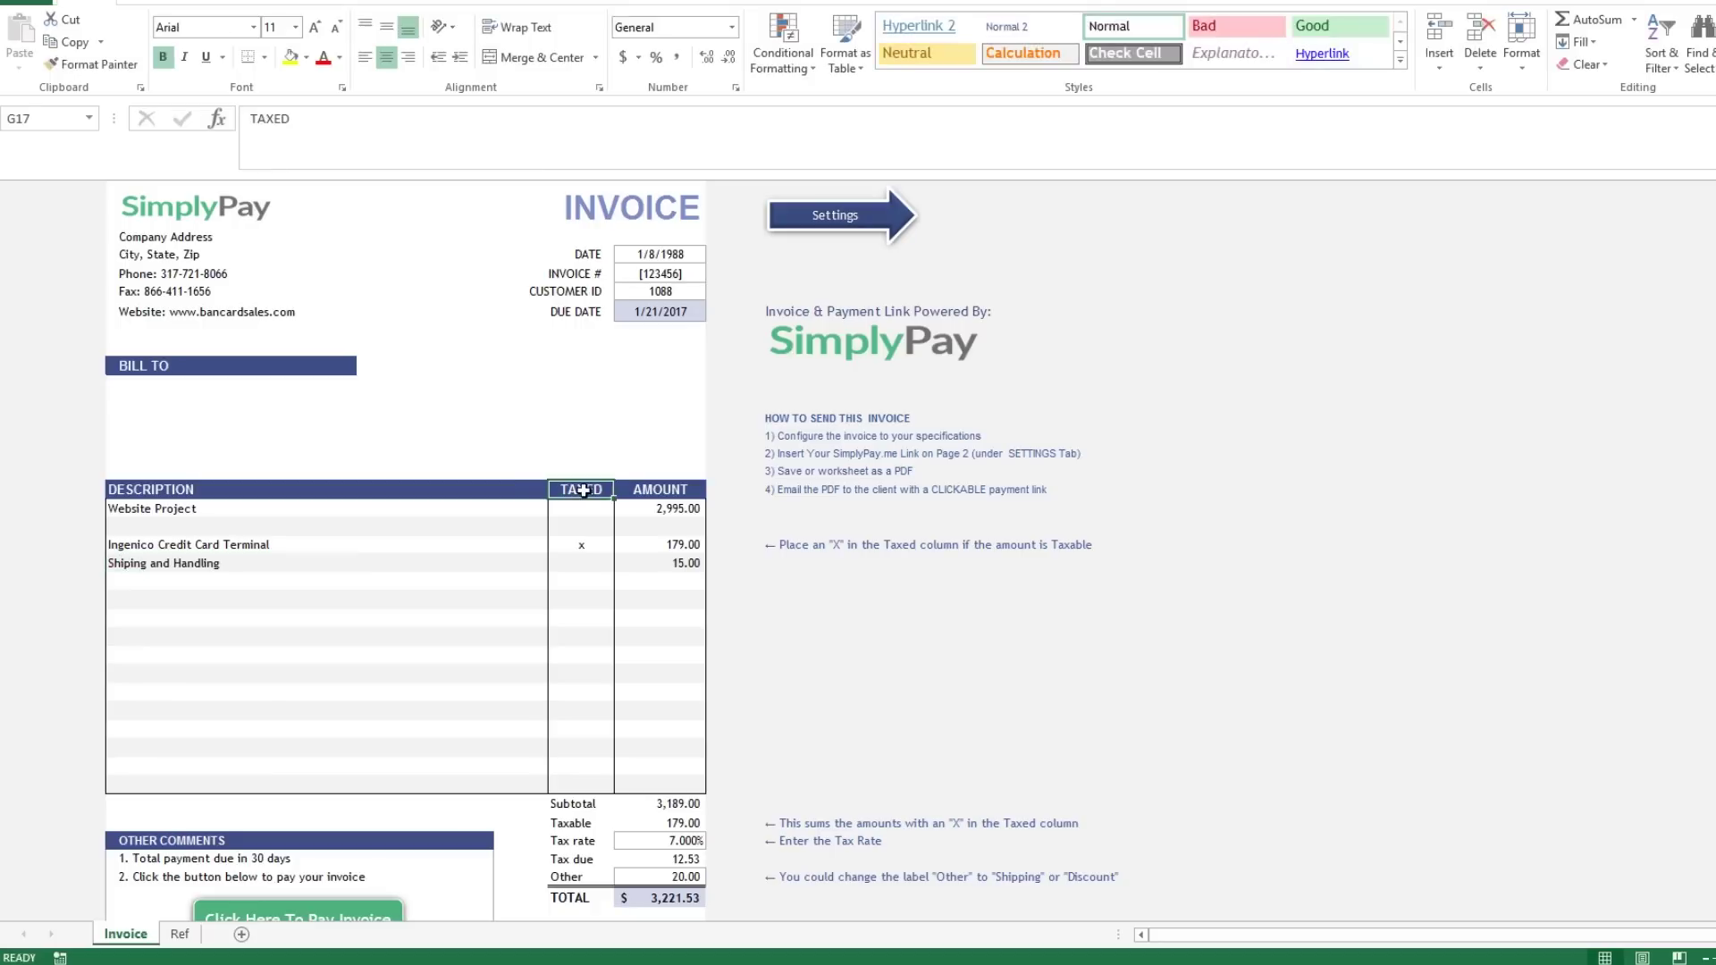
Rename the TAXED header to QTY and select the QTY column.
click(581, 488)
text(QT)
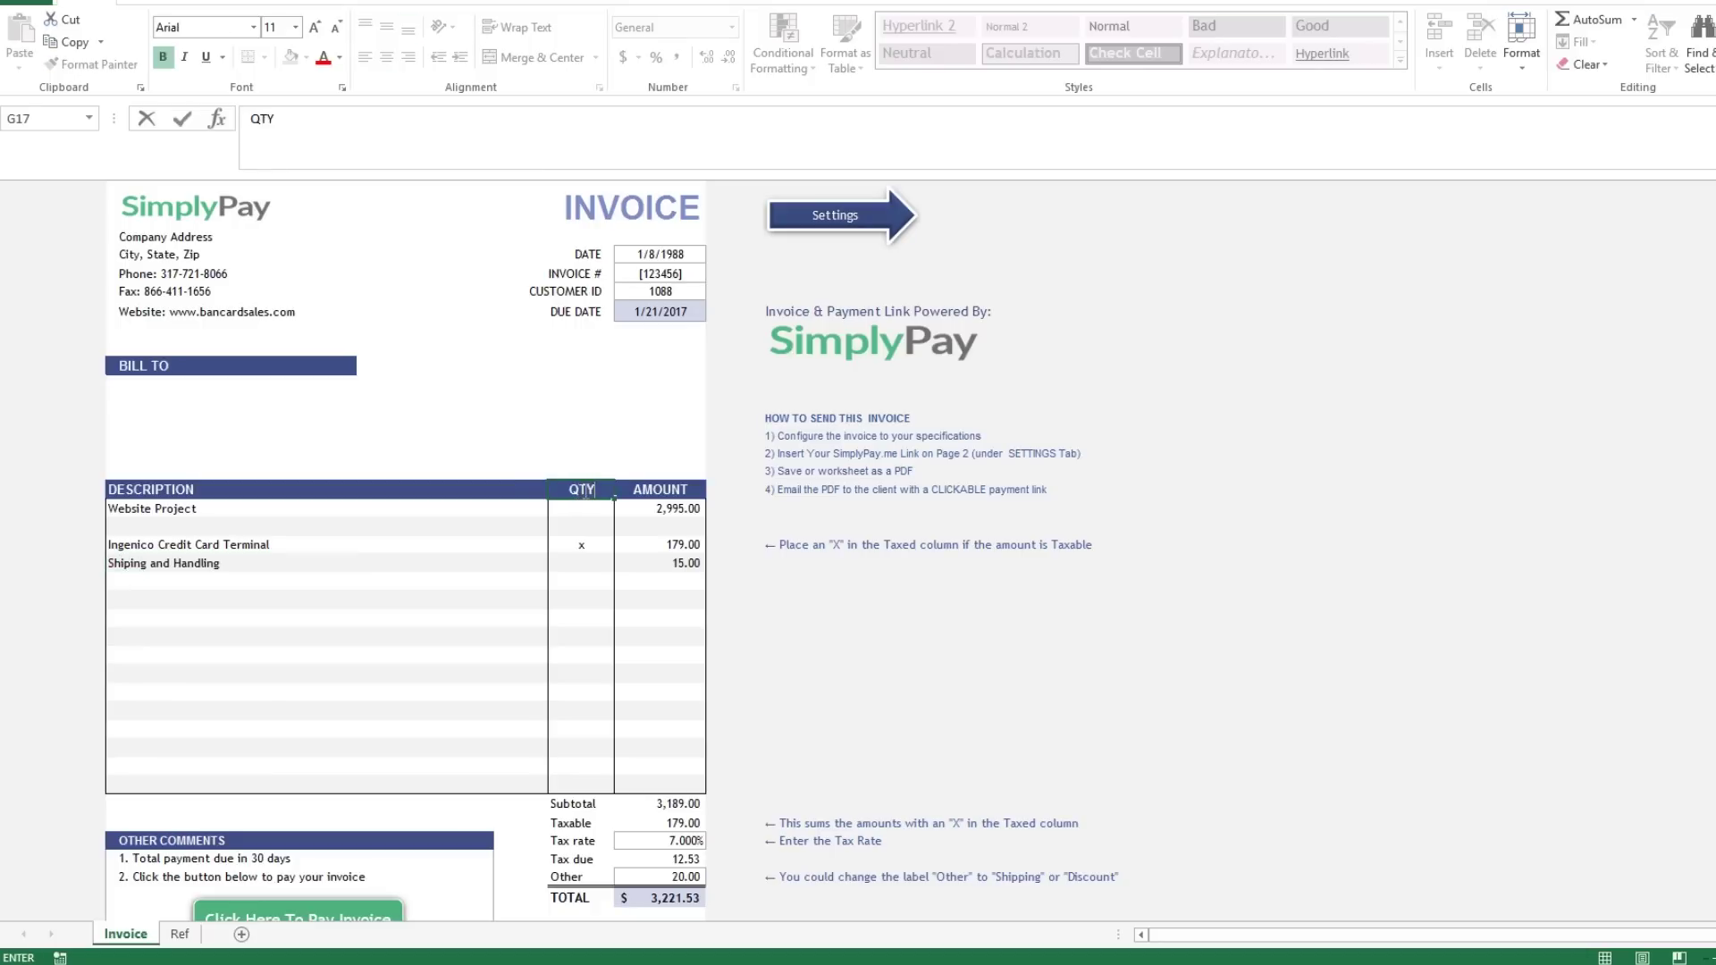
text(Y)
key(Return)
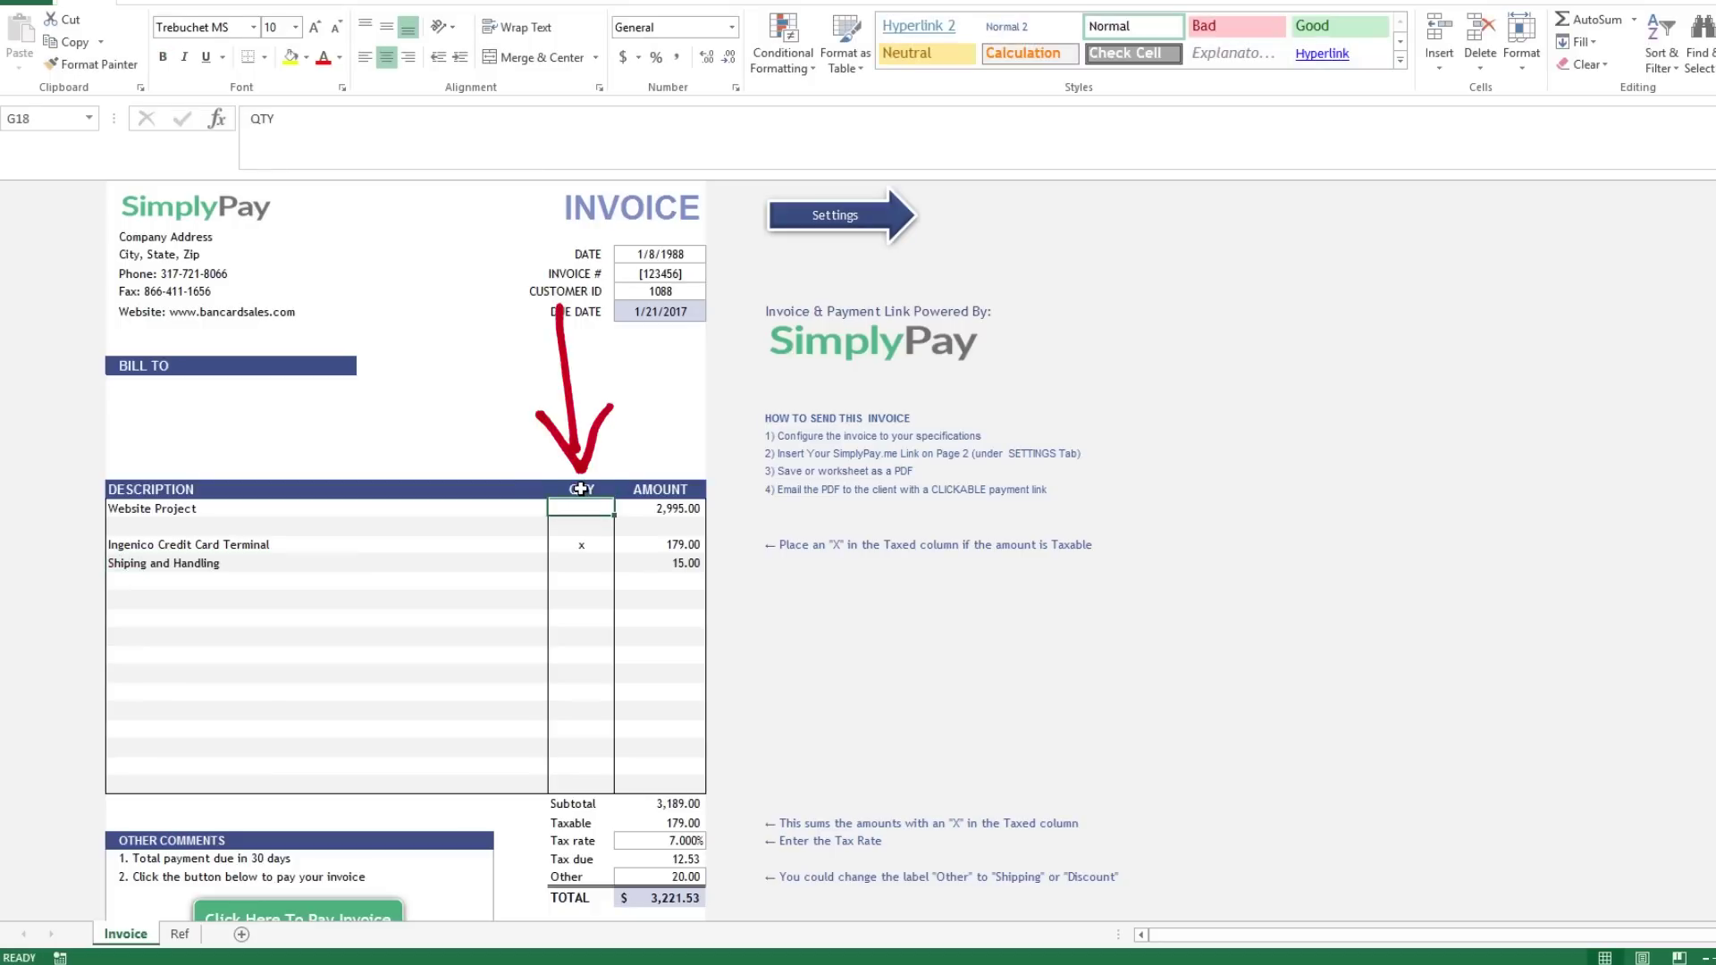
click(581, 489)
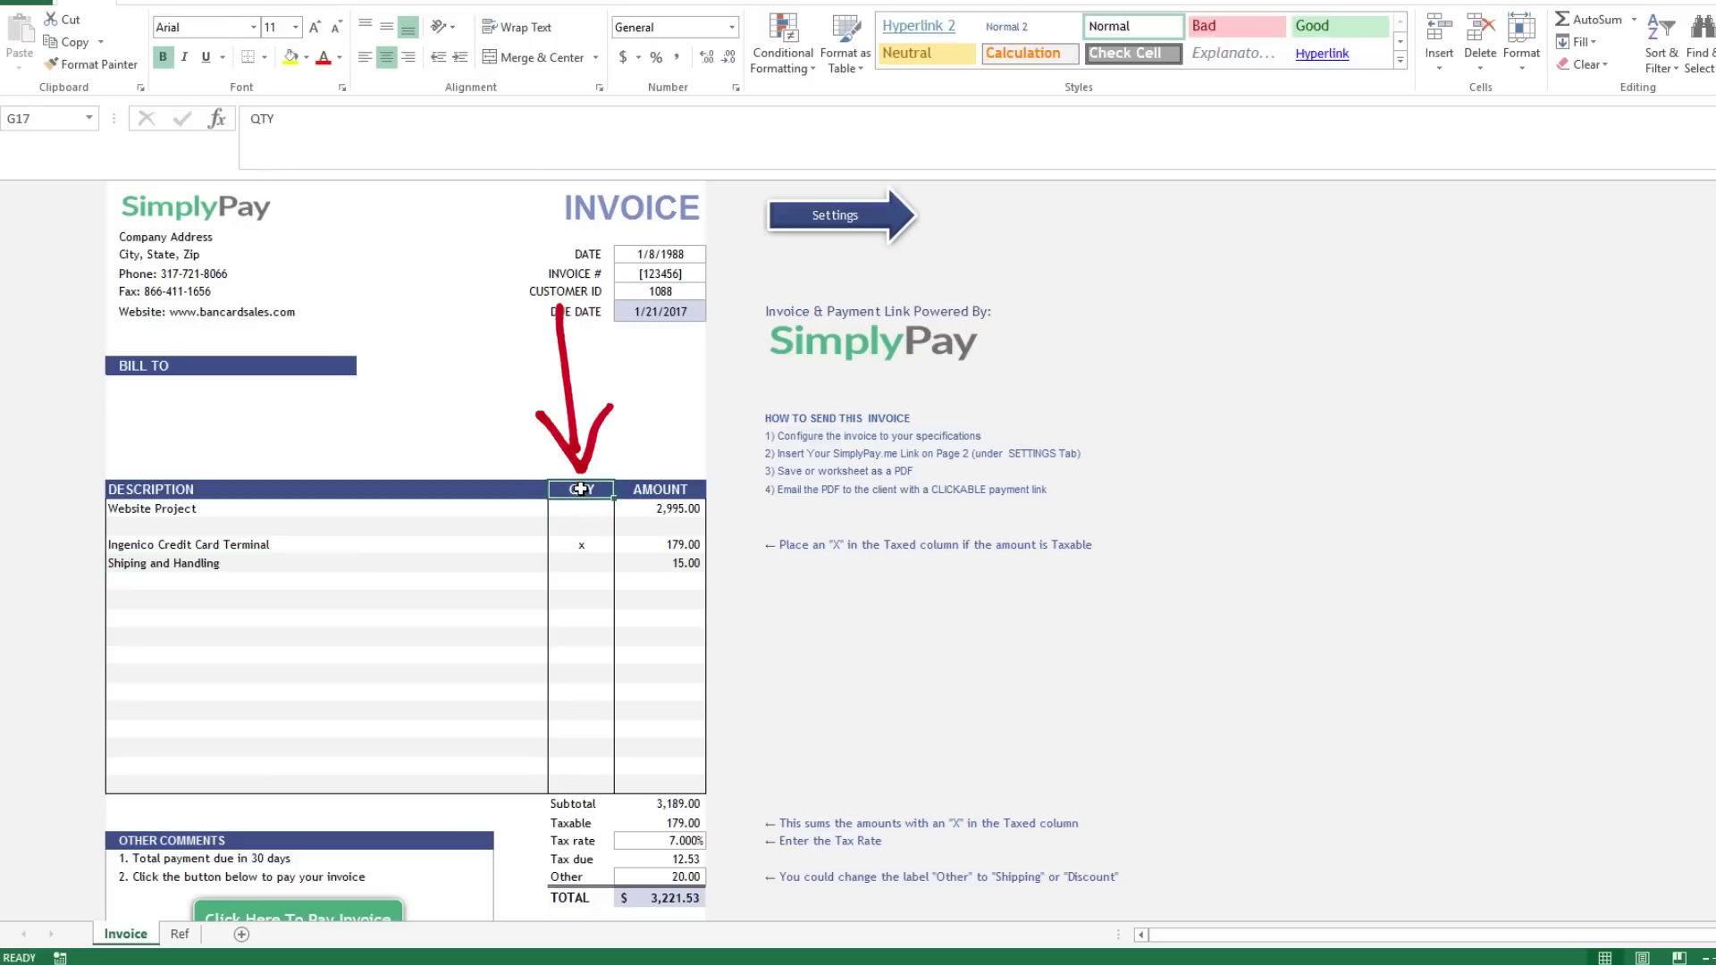
drag(581, 489, 578, 785)
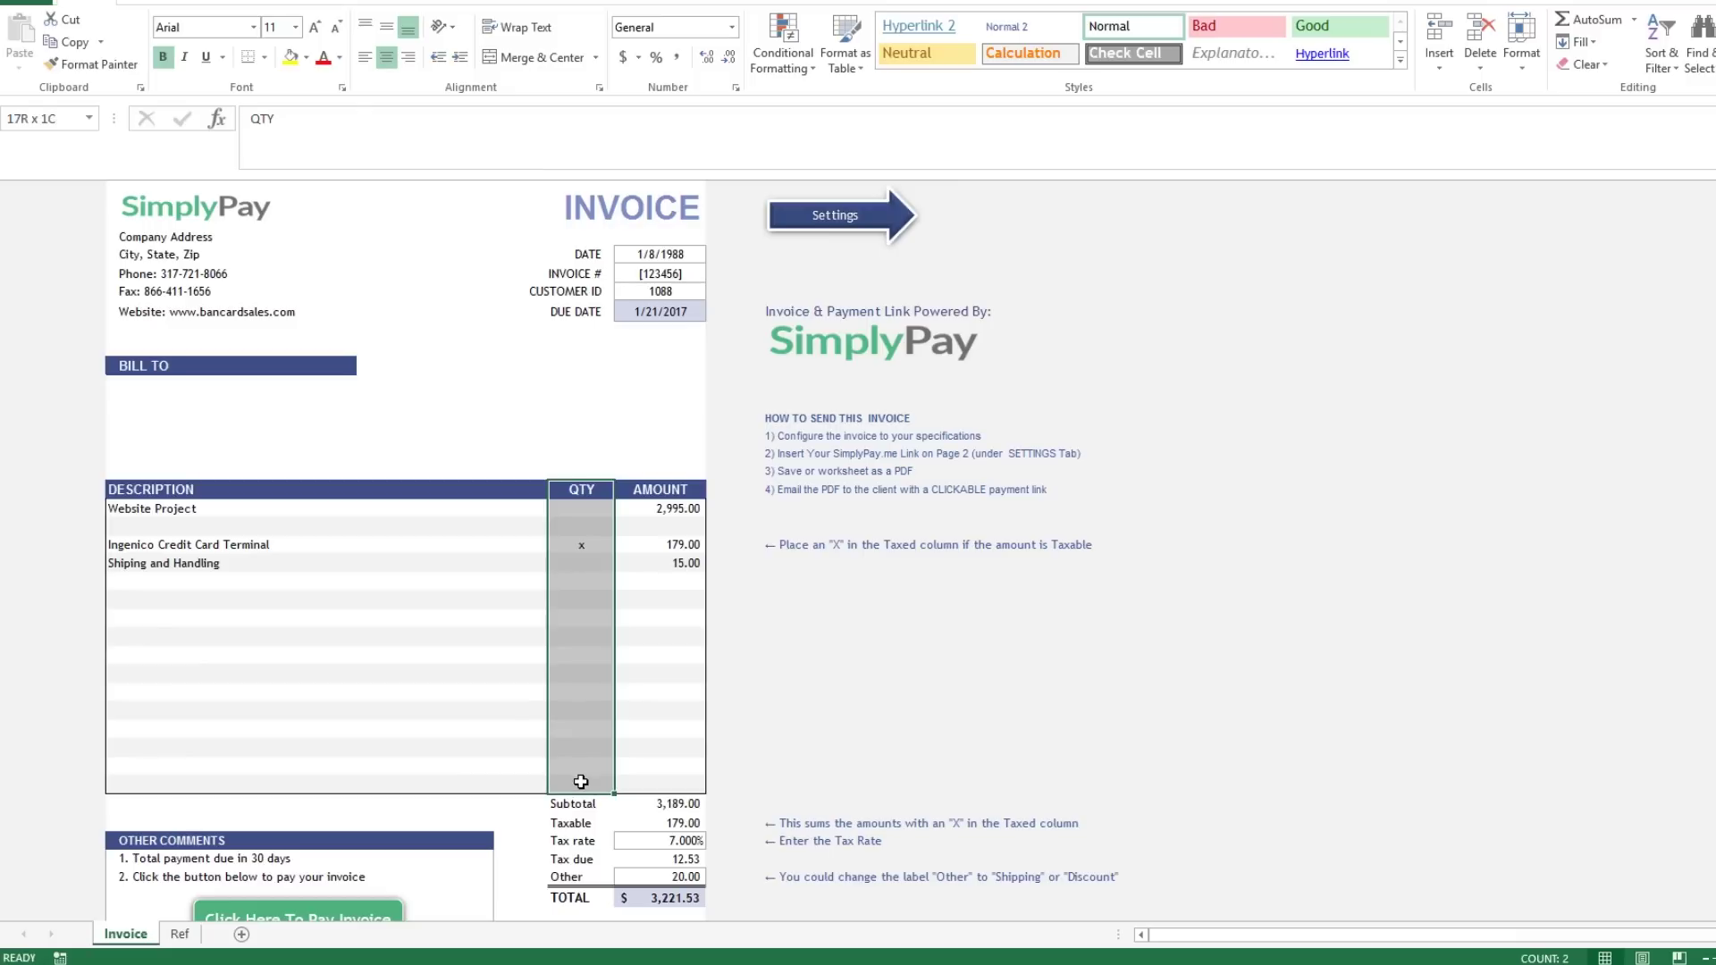
Copy the whole QTY column, then cancel the pending copy.
right_click(588, 606)
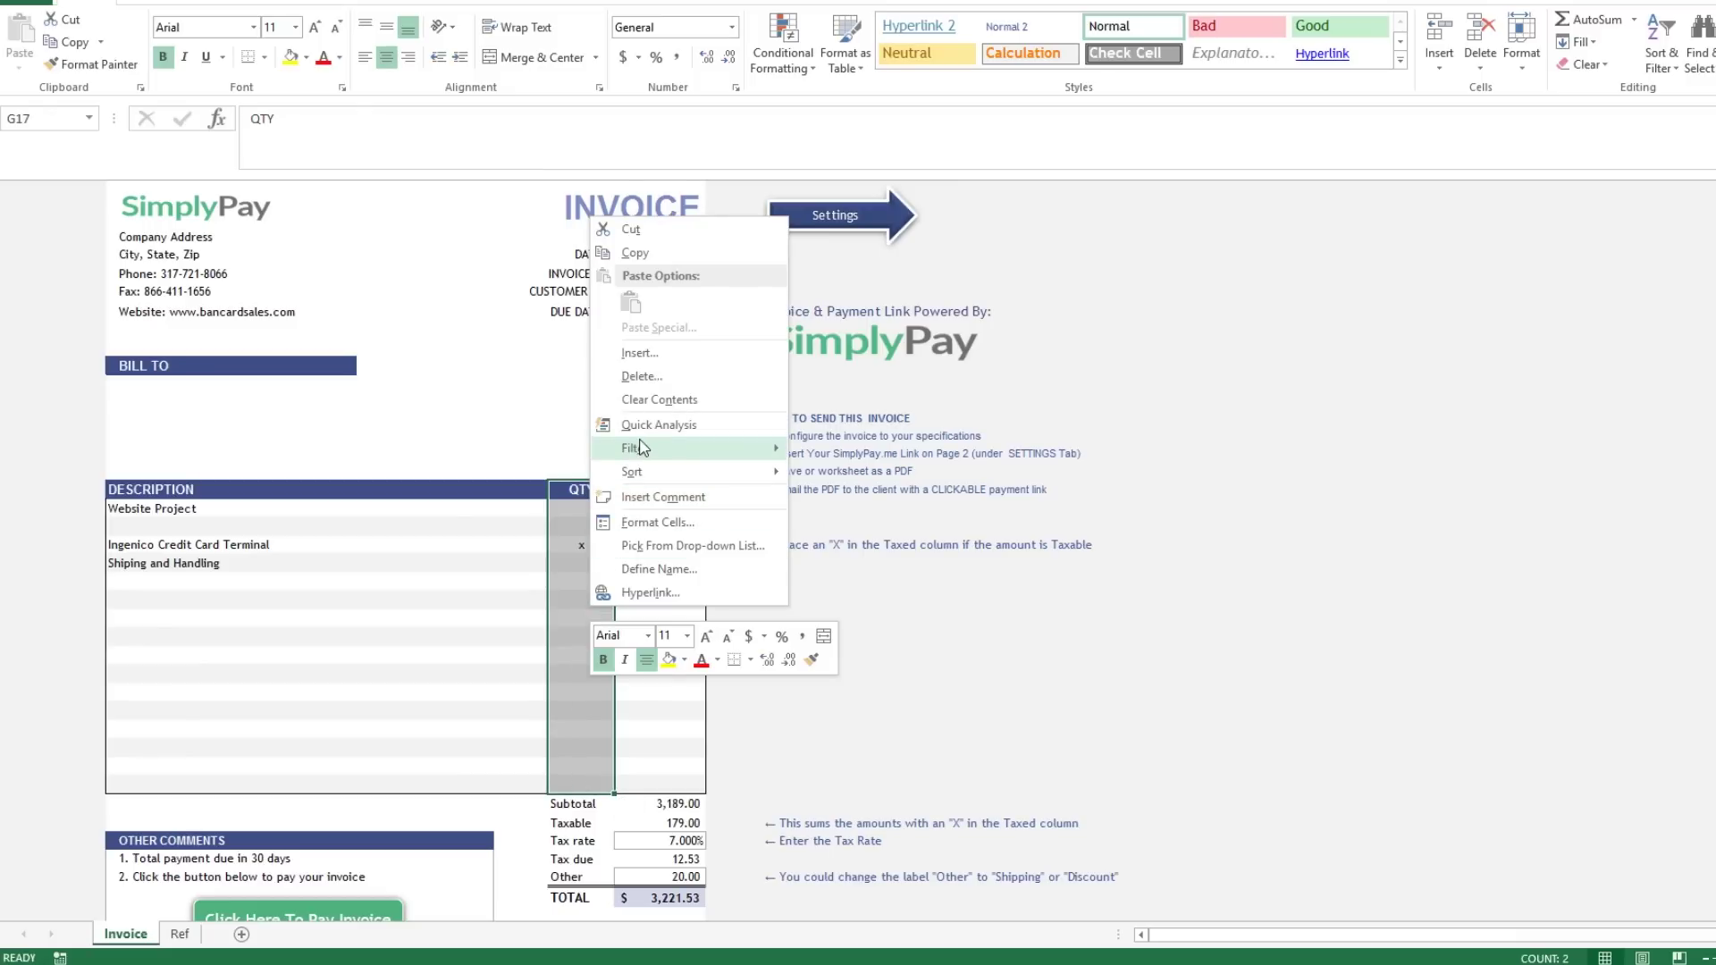
click(656, 254)
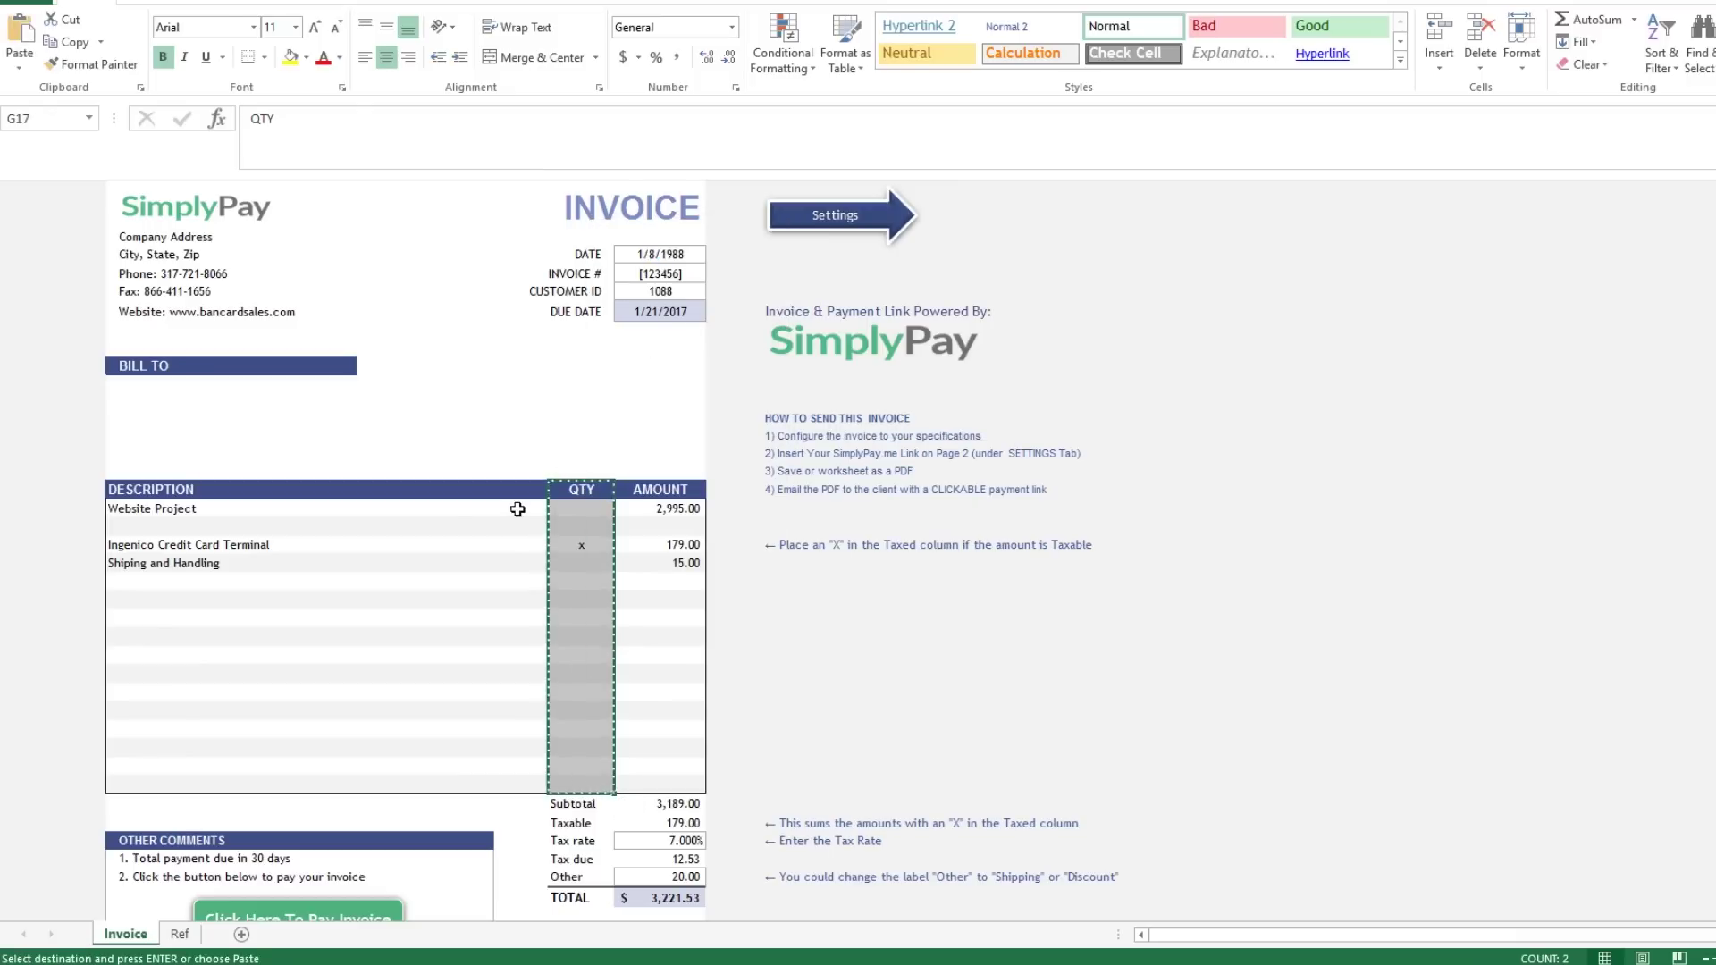
click(509, 545)
key(Escape)
click(577, 580)
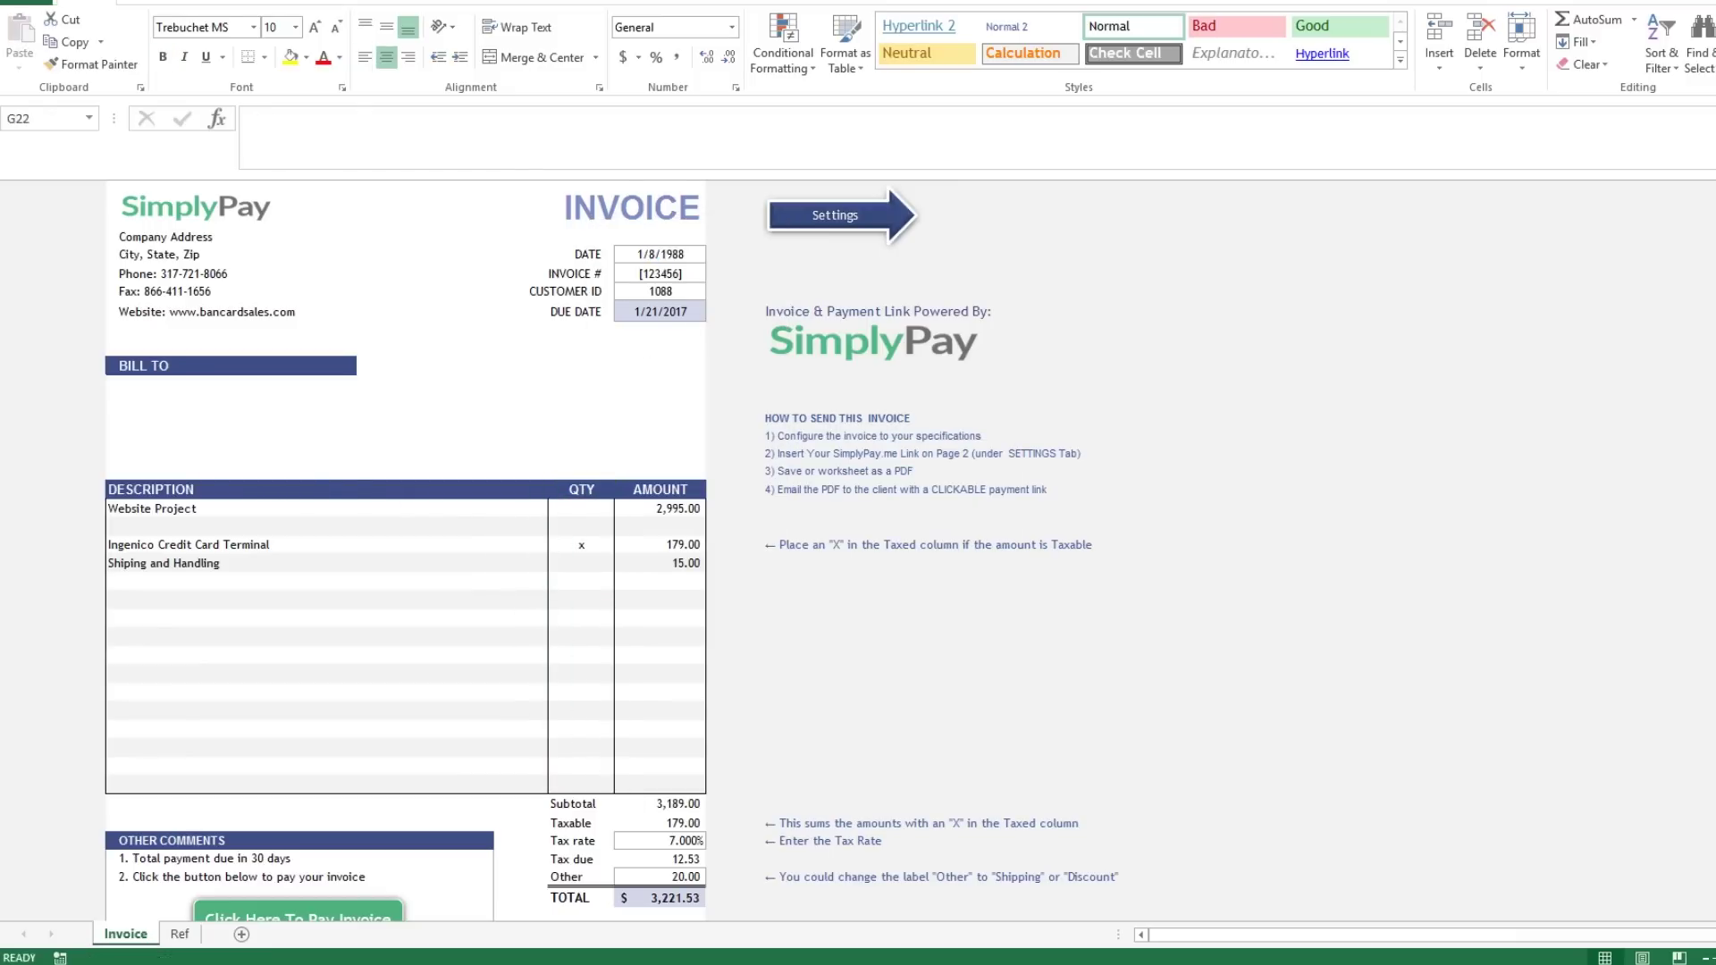
Duplicate the QTY header into the cell to its left and rename it UNIT.
click(367, 488)
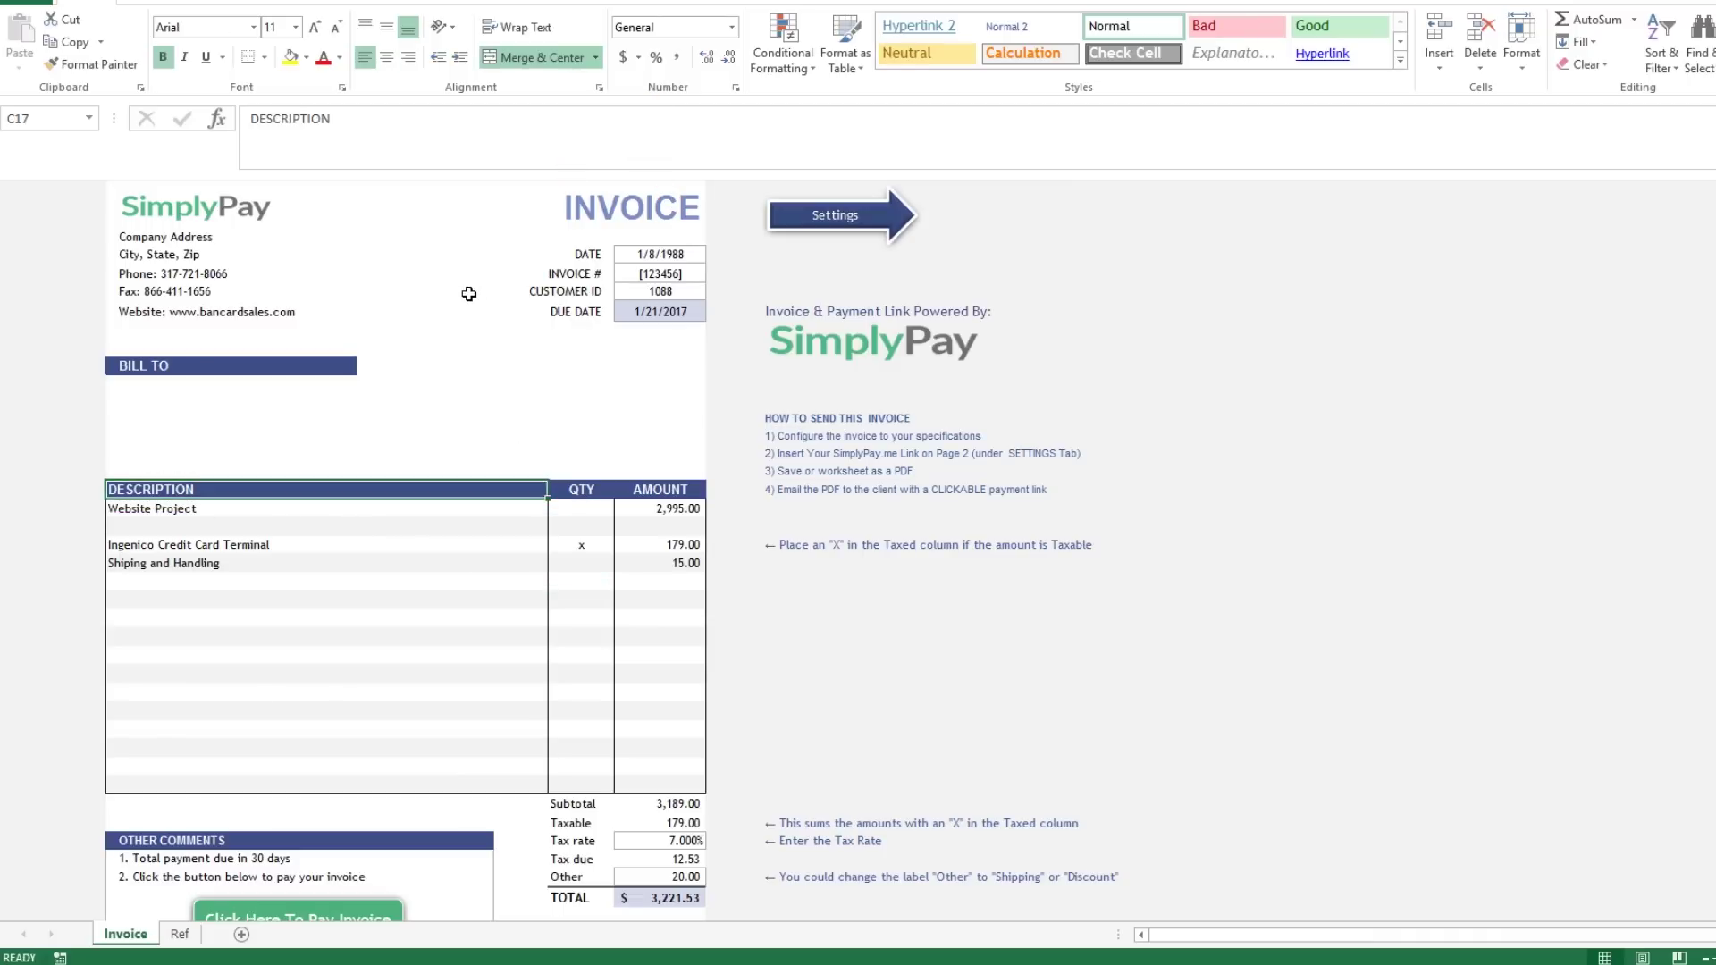
click(582, 489)
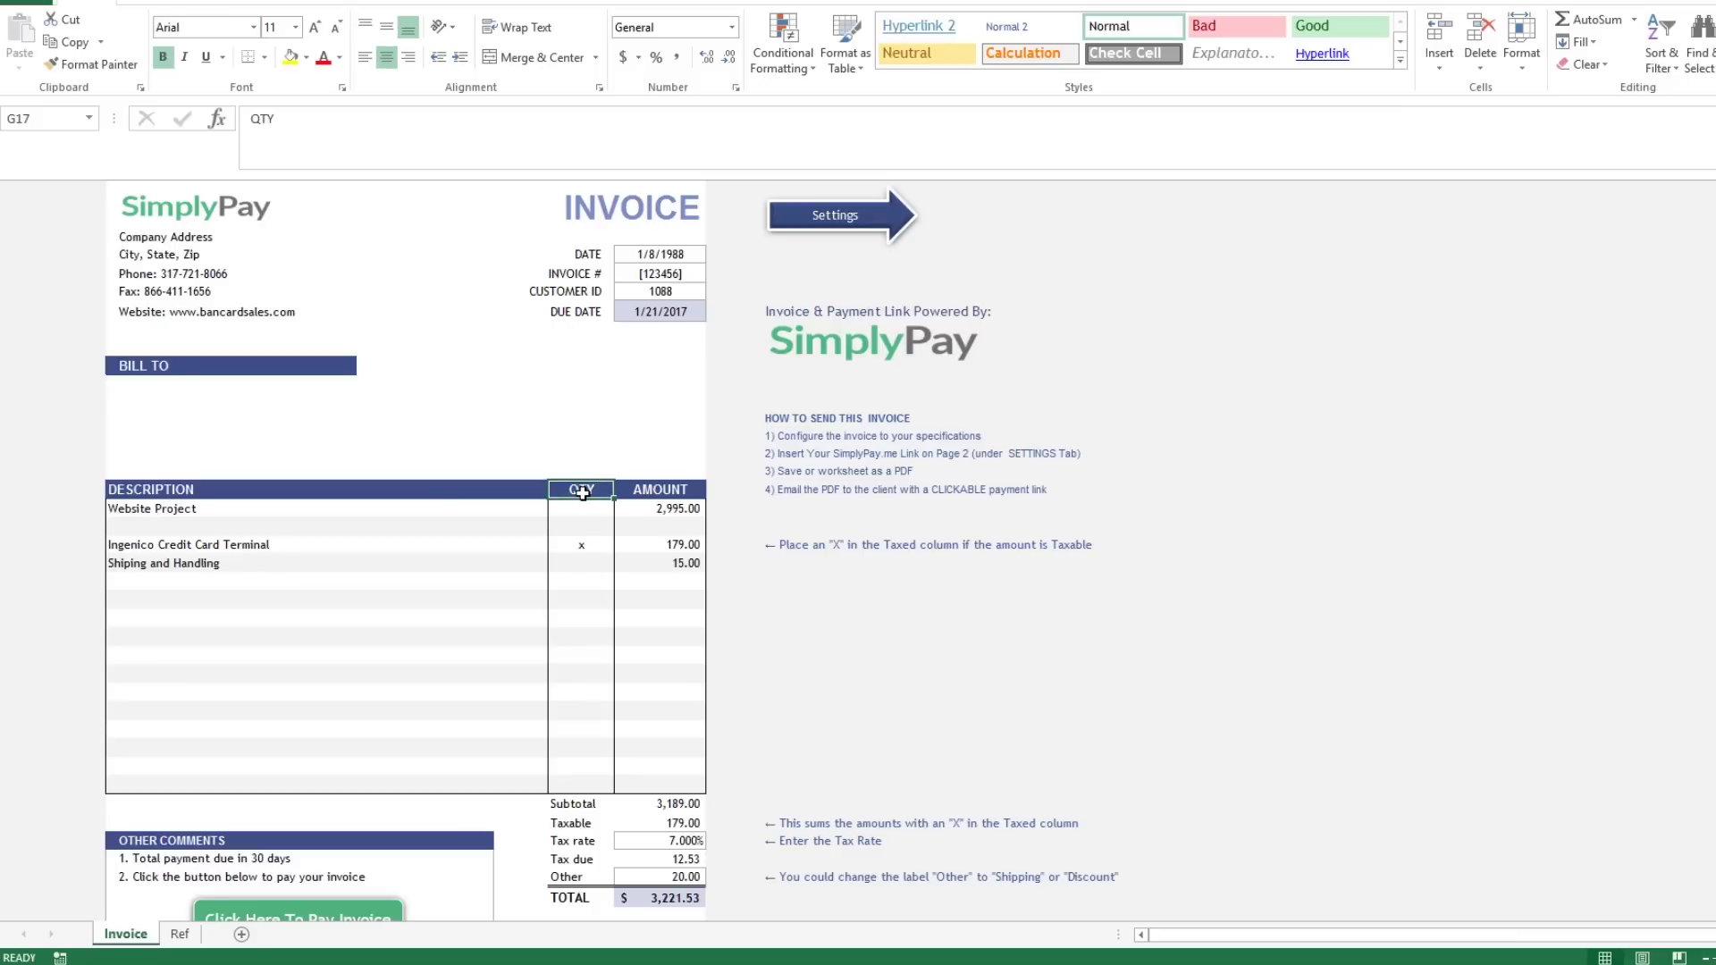
key(ctrl+c)
key(ctrl+v)
click(584, 561)
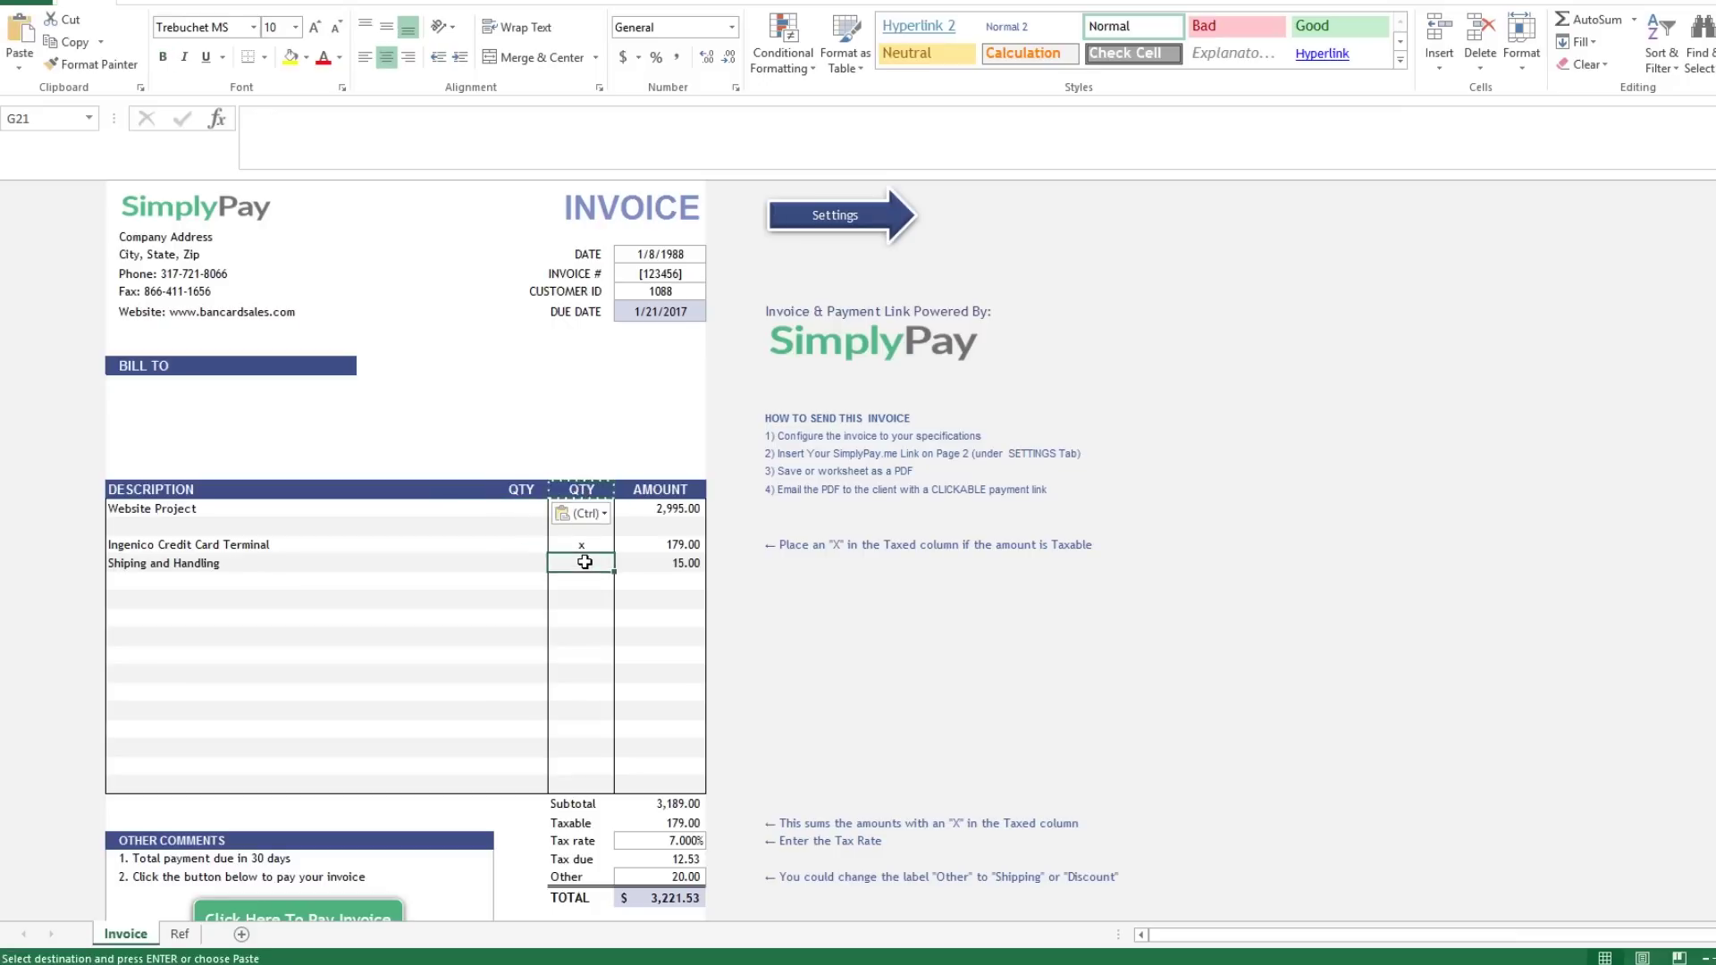
click(527, 490)
text(UNIT)
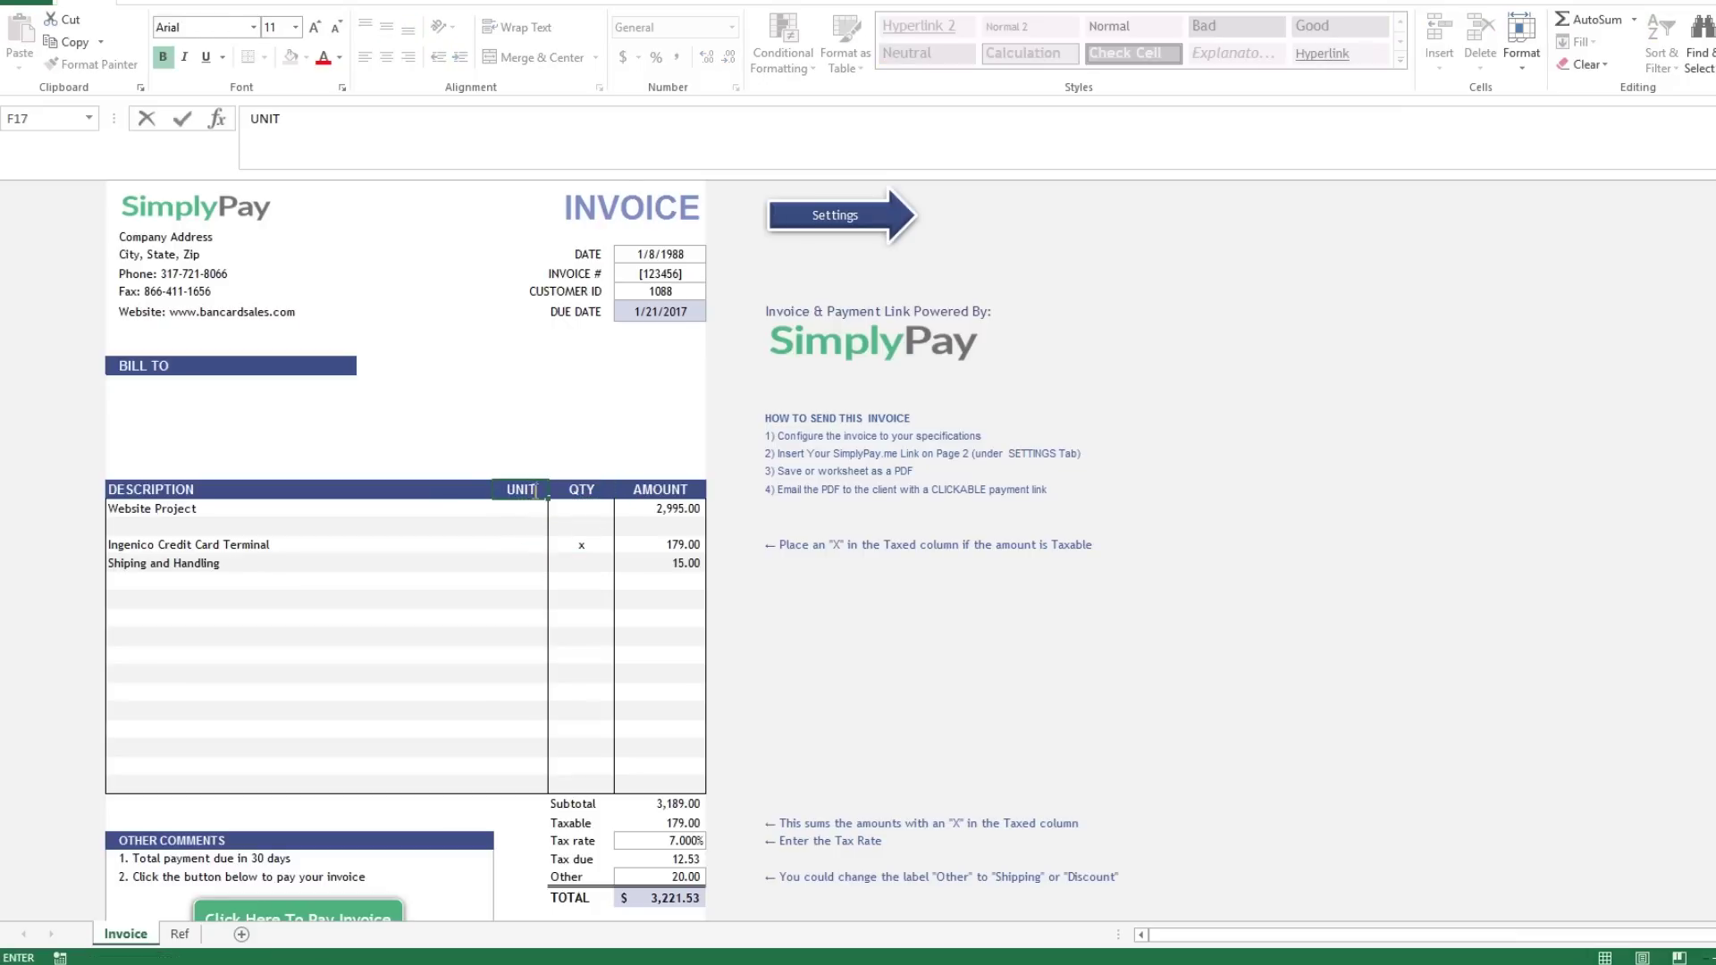
key(Tab)
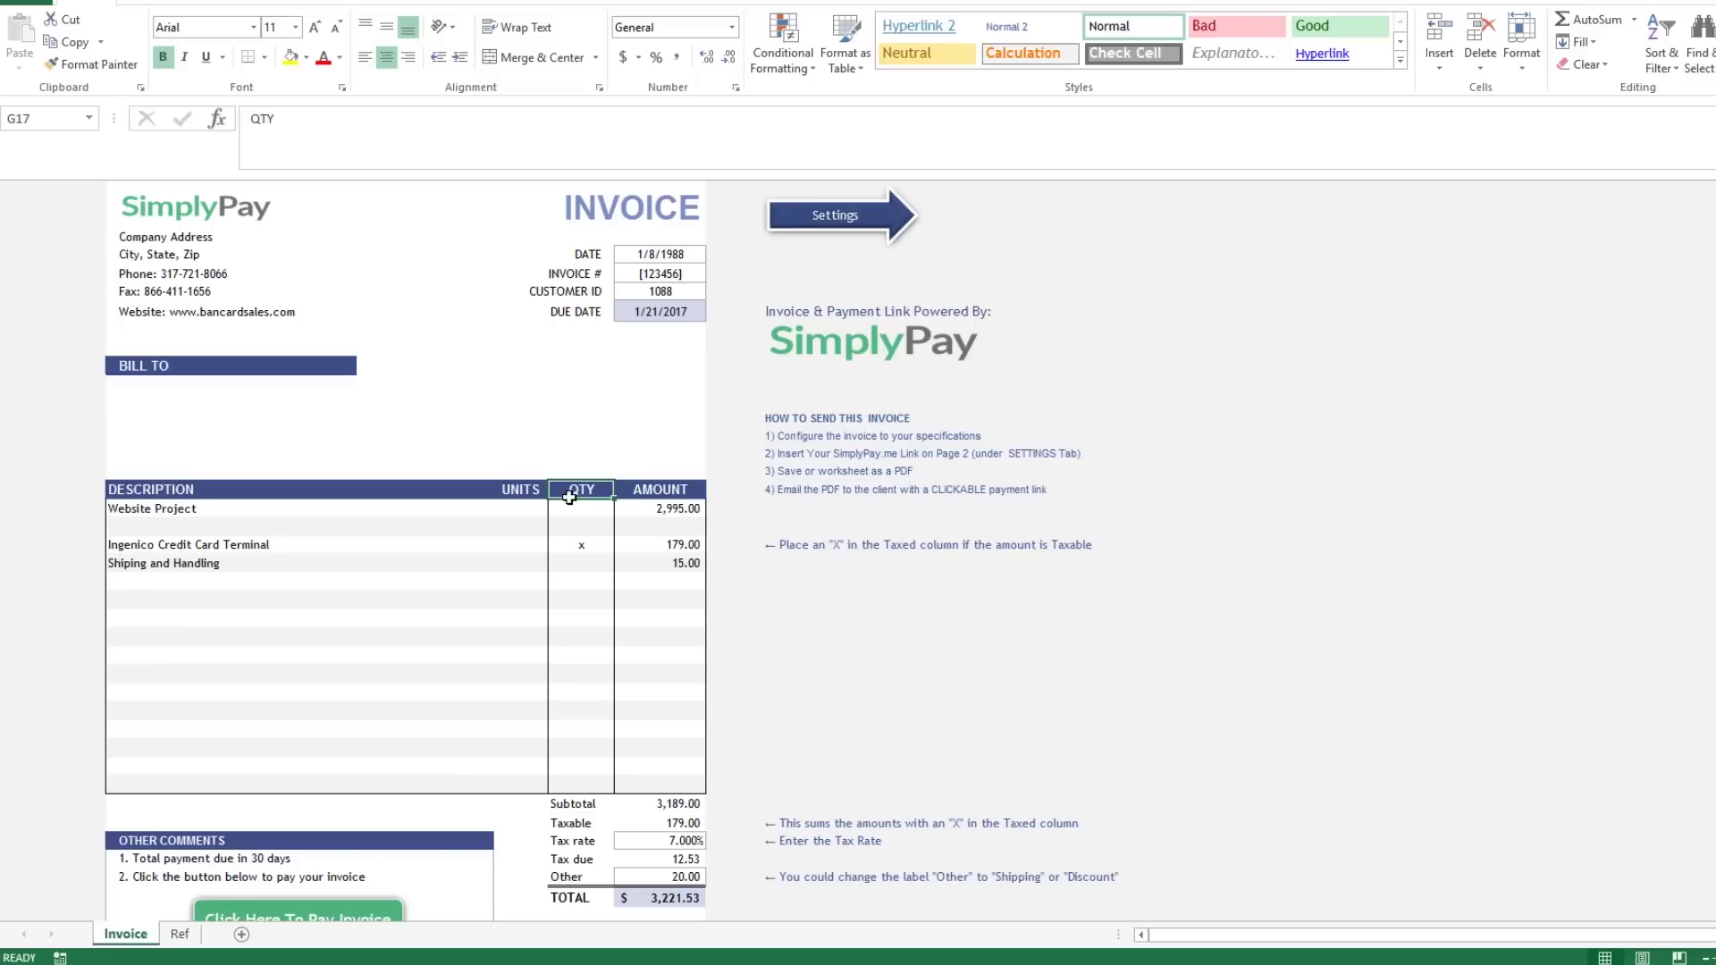
drag(569, 501, 571, 782)
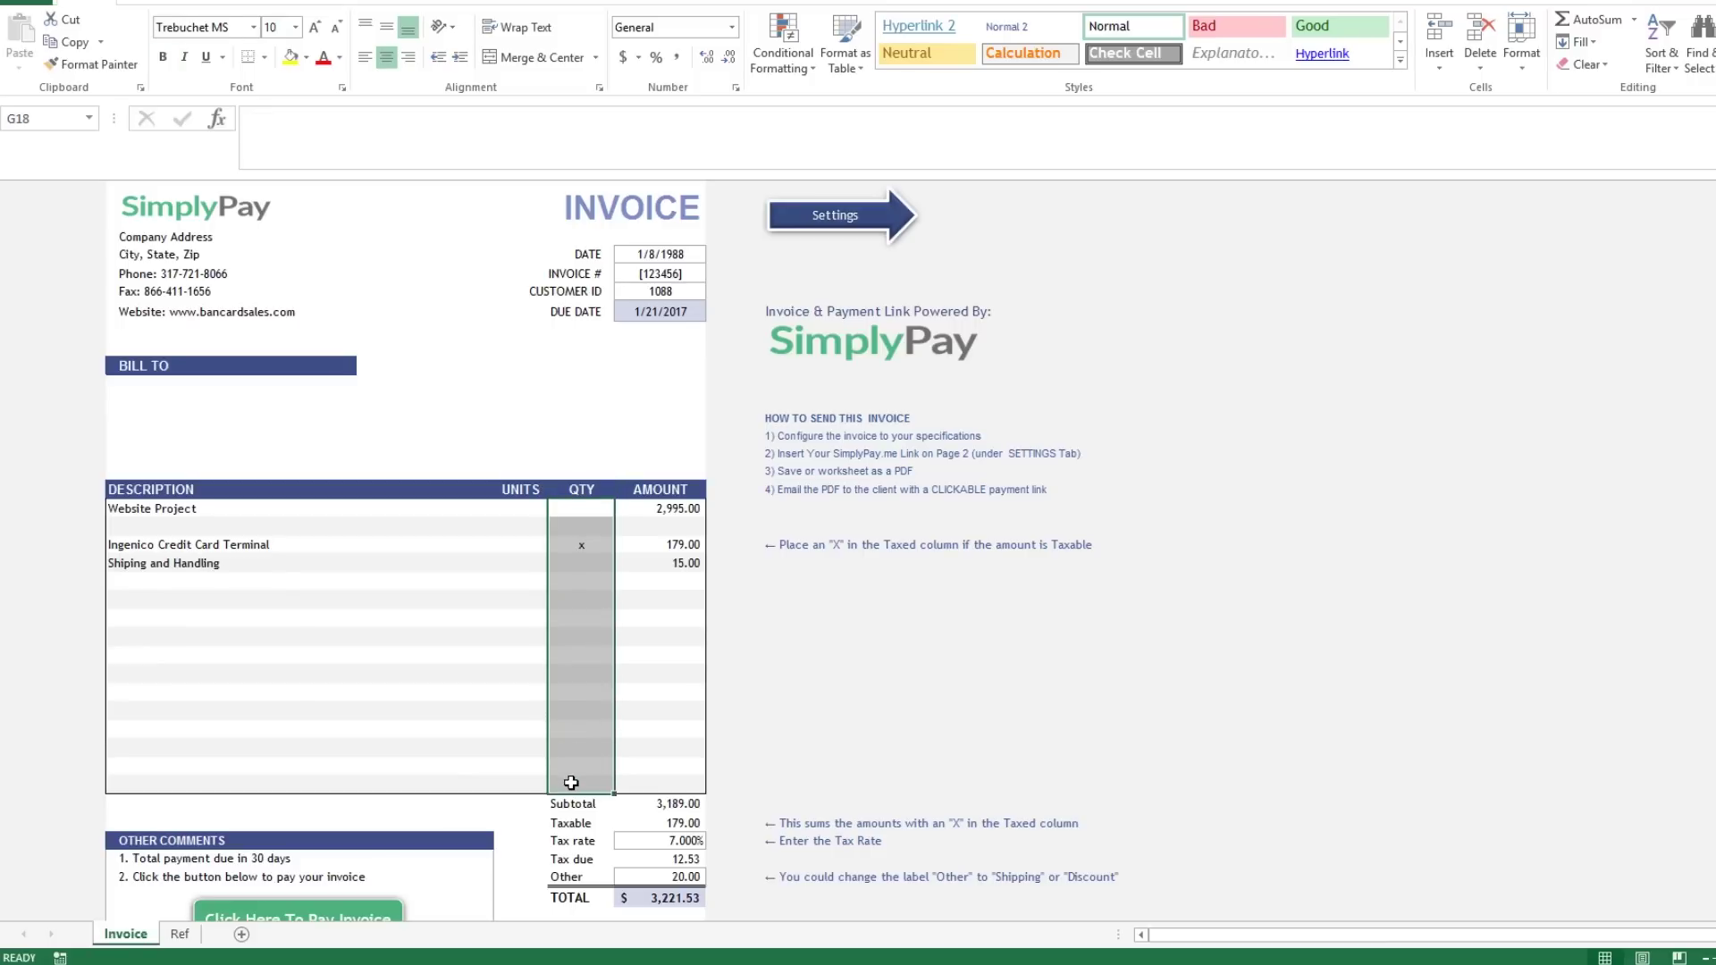
Paste the QTY item cells G18:G33 into the UNITS column from F18.
key(ctrl+c)
click(520, 508)
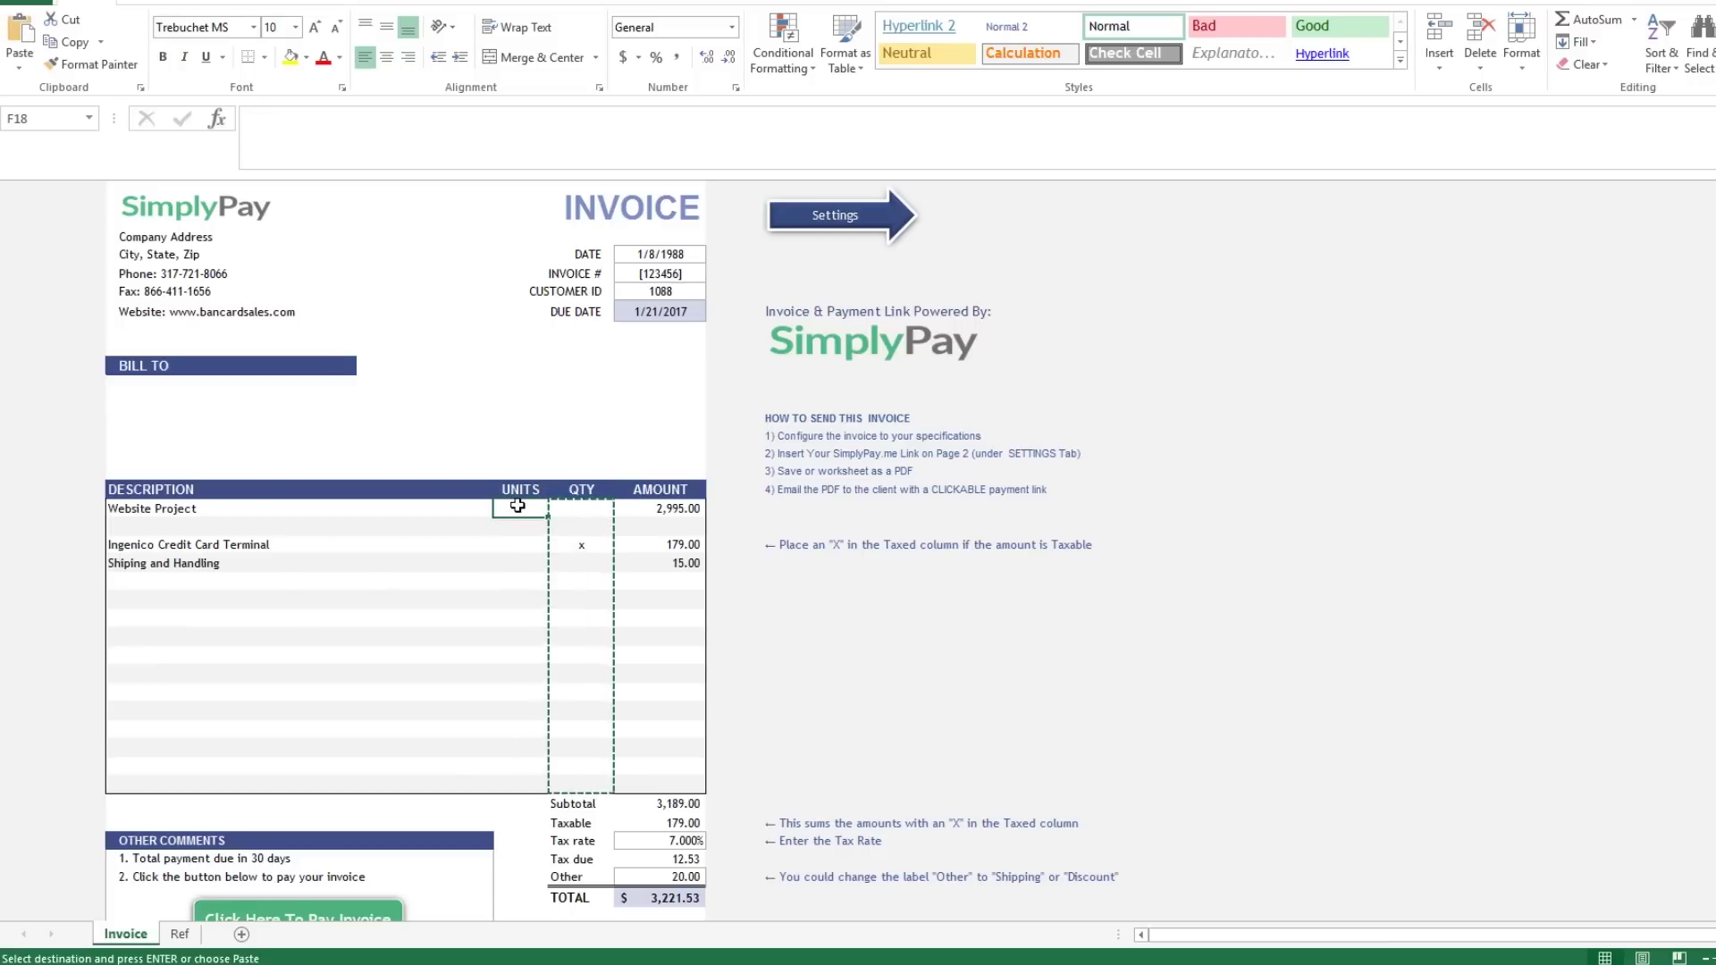
key(ctrl+v)
click(522, 617)
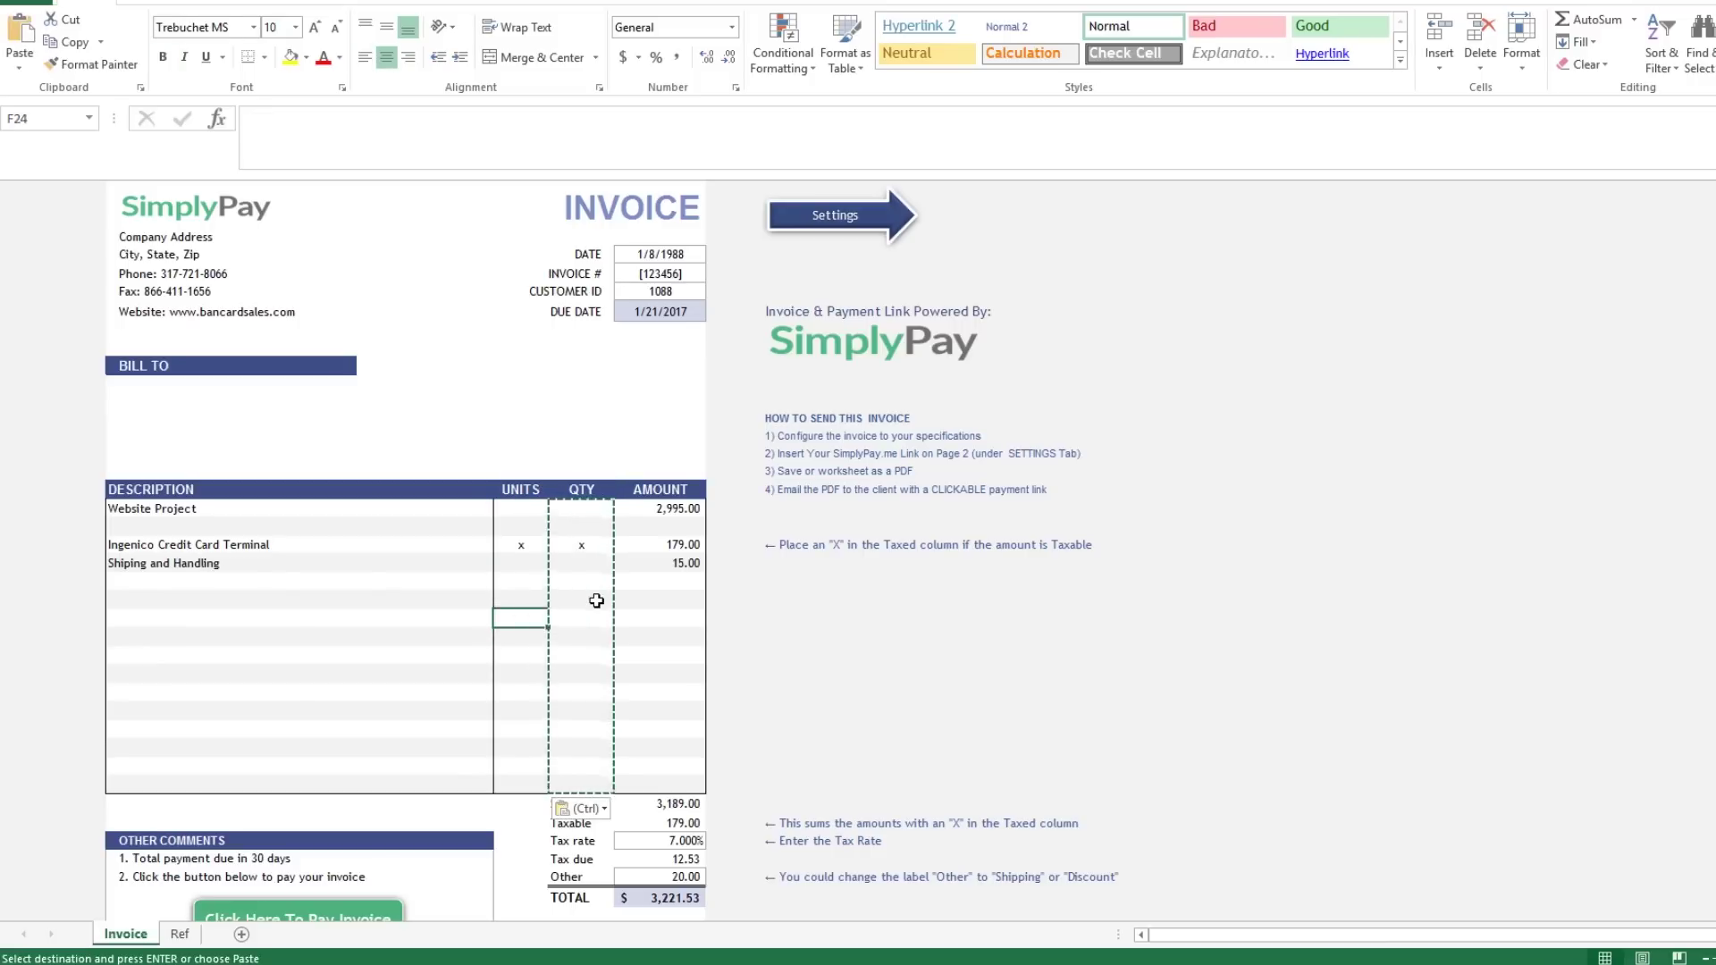
key(Right)
key(Right)
Make the Ingenico amount the formula =G20*F20, which shows #VALUE!
key(Up)
key(Up)
key(Up)
key(Up)
text(=)
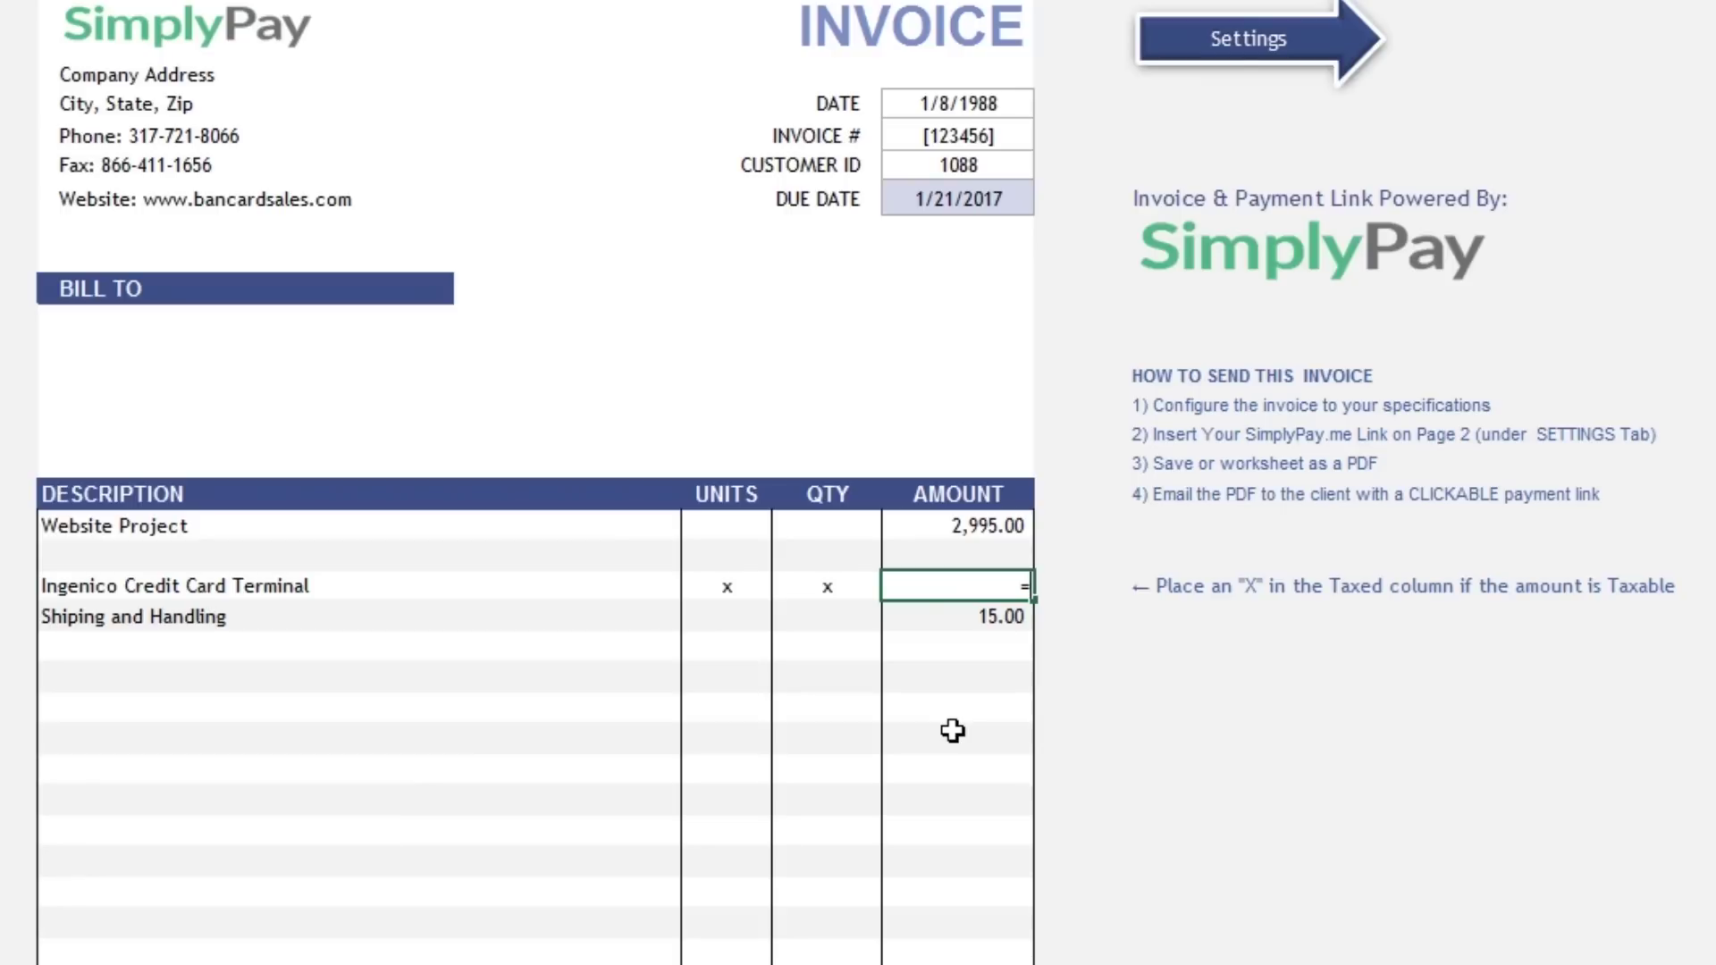
click(820, 587)
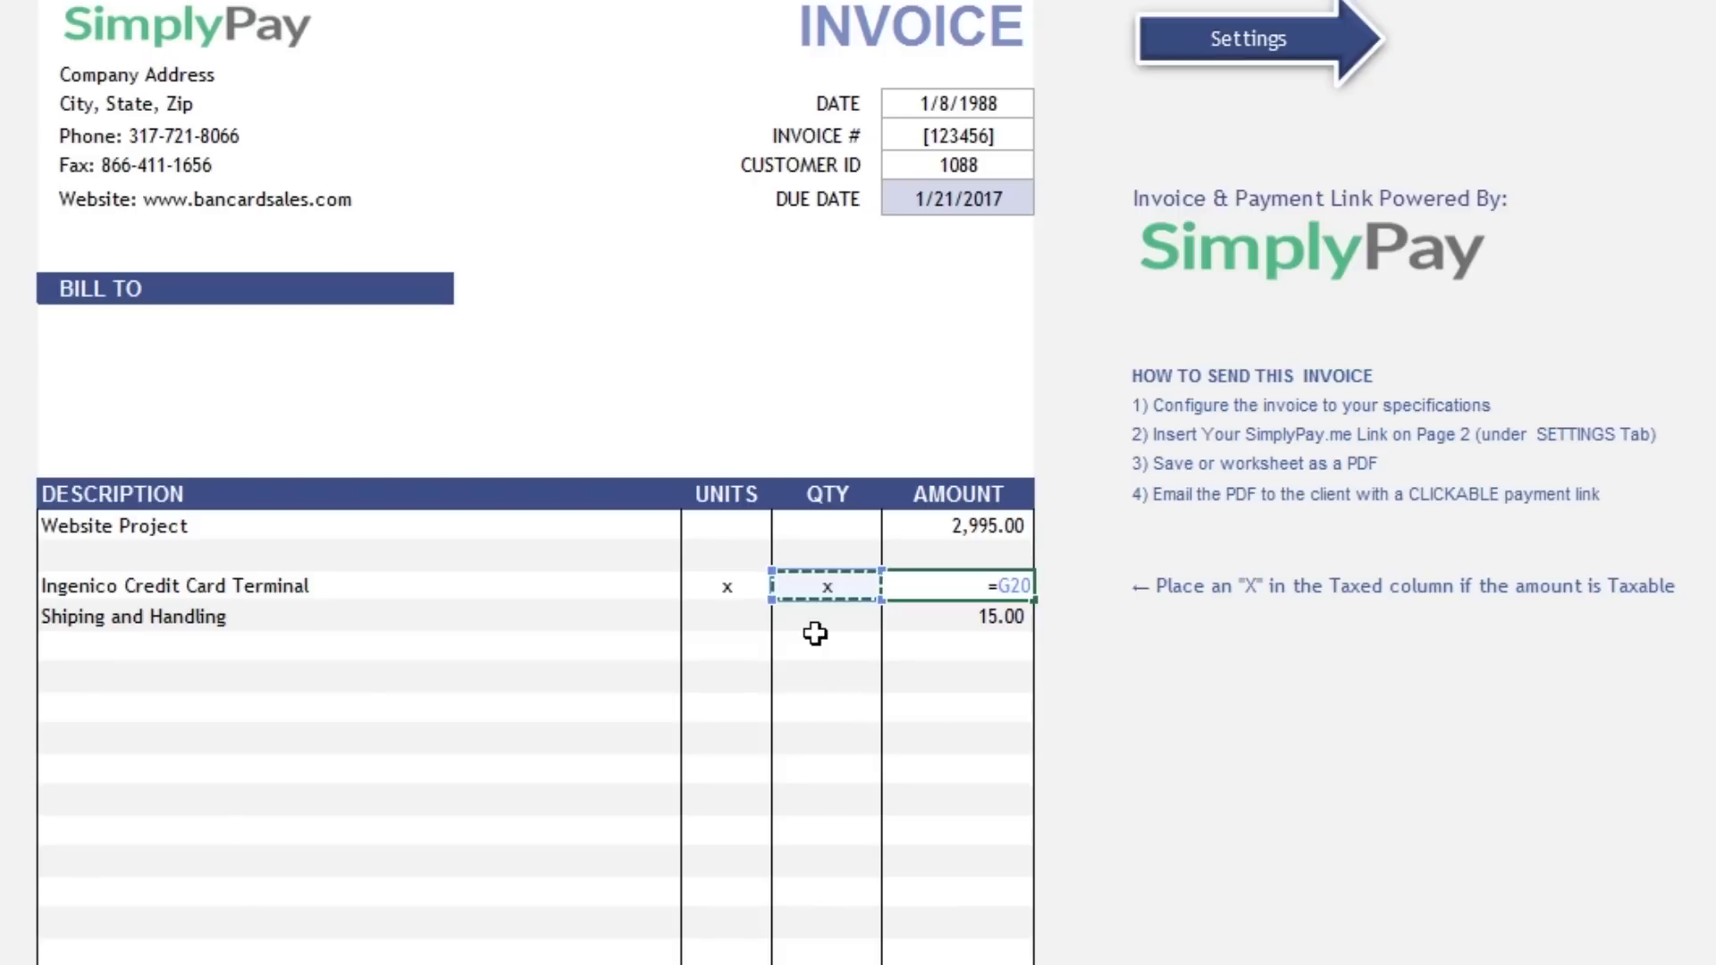
text(*)
click(737, 587)
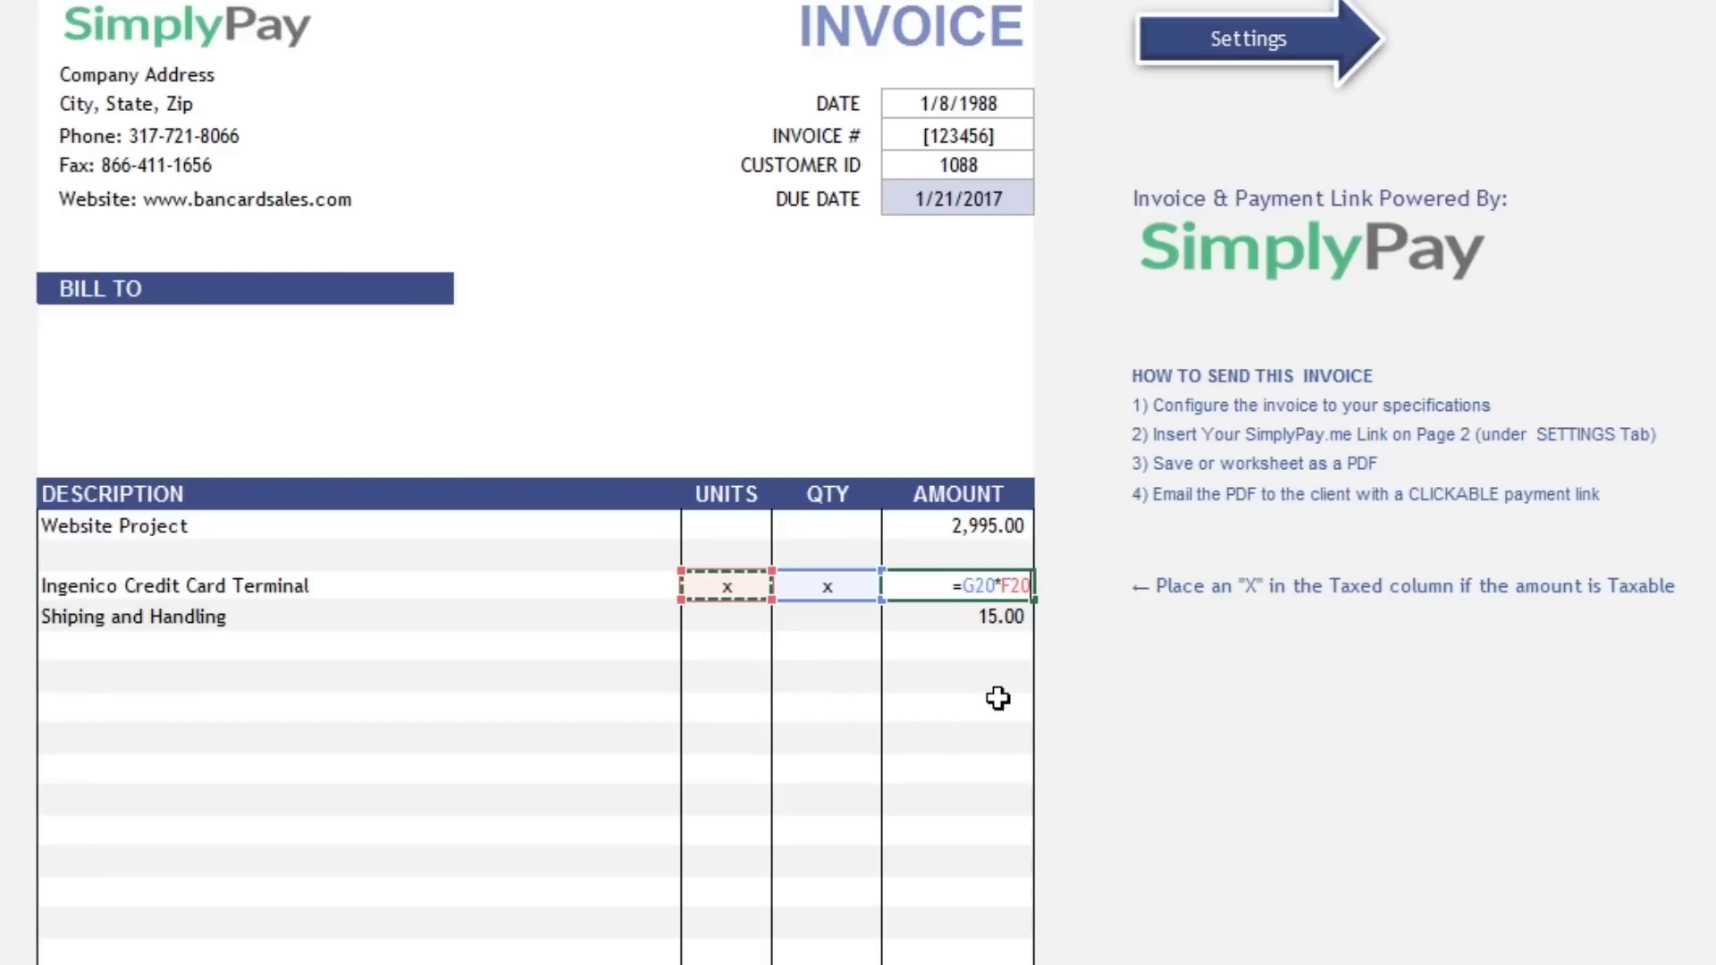
key(Return)
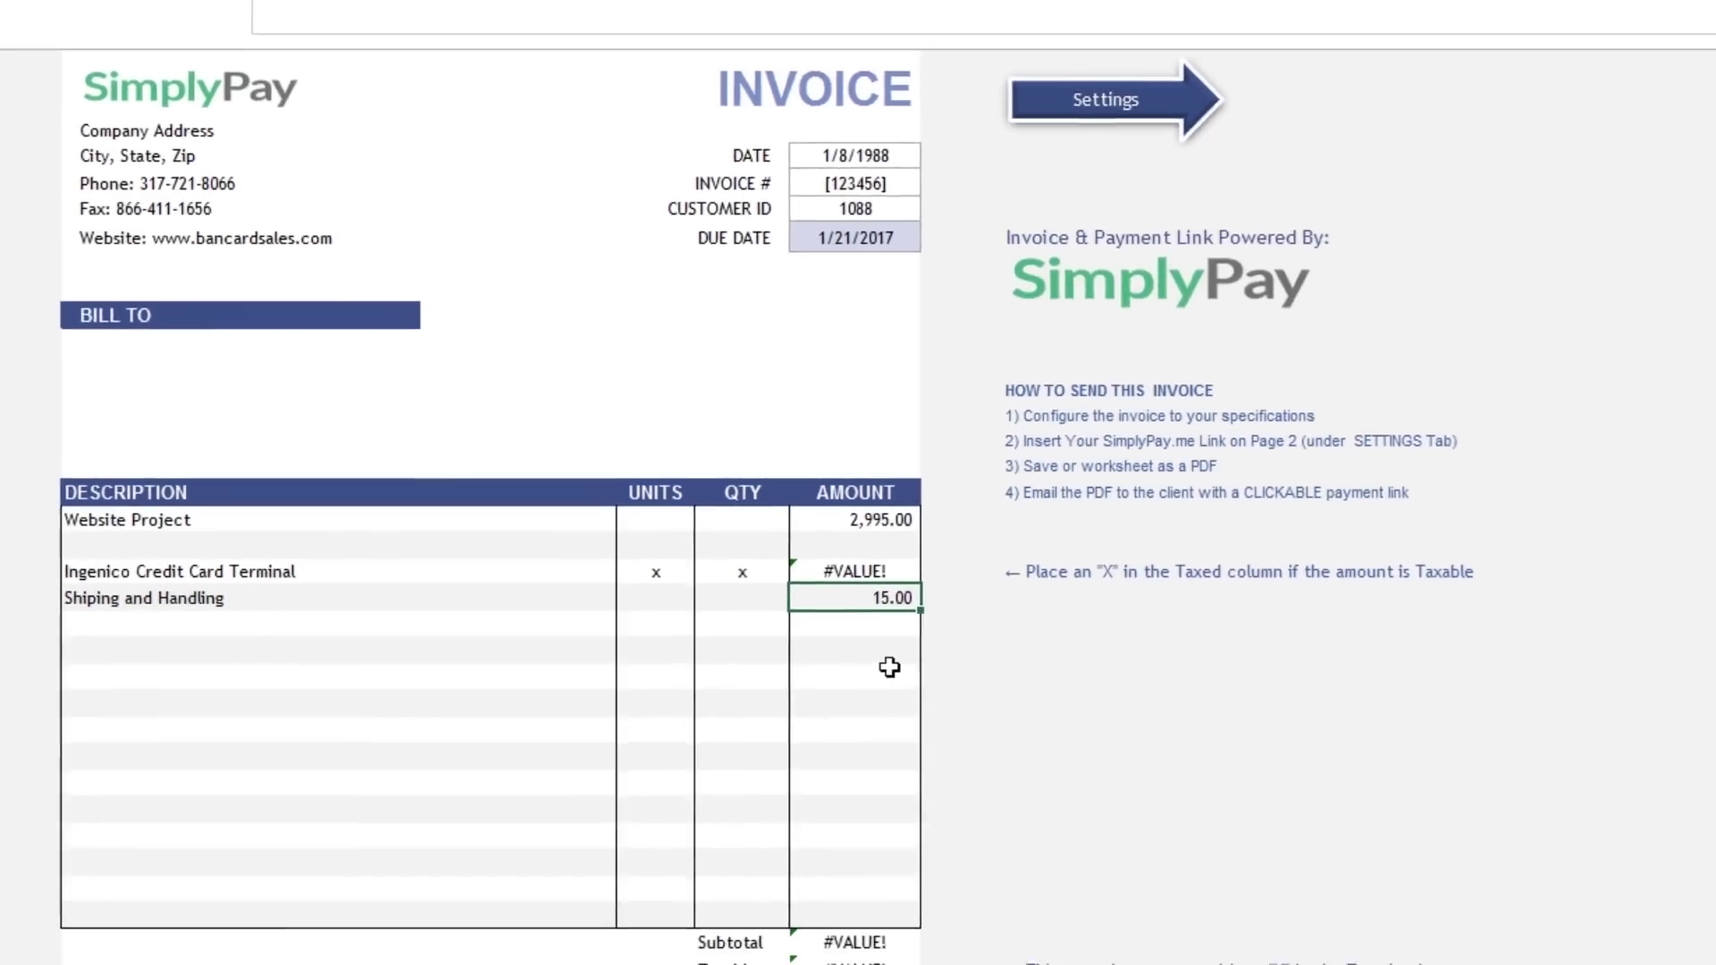
click(818, 584)
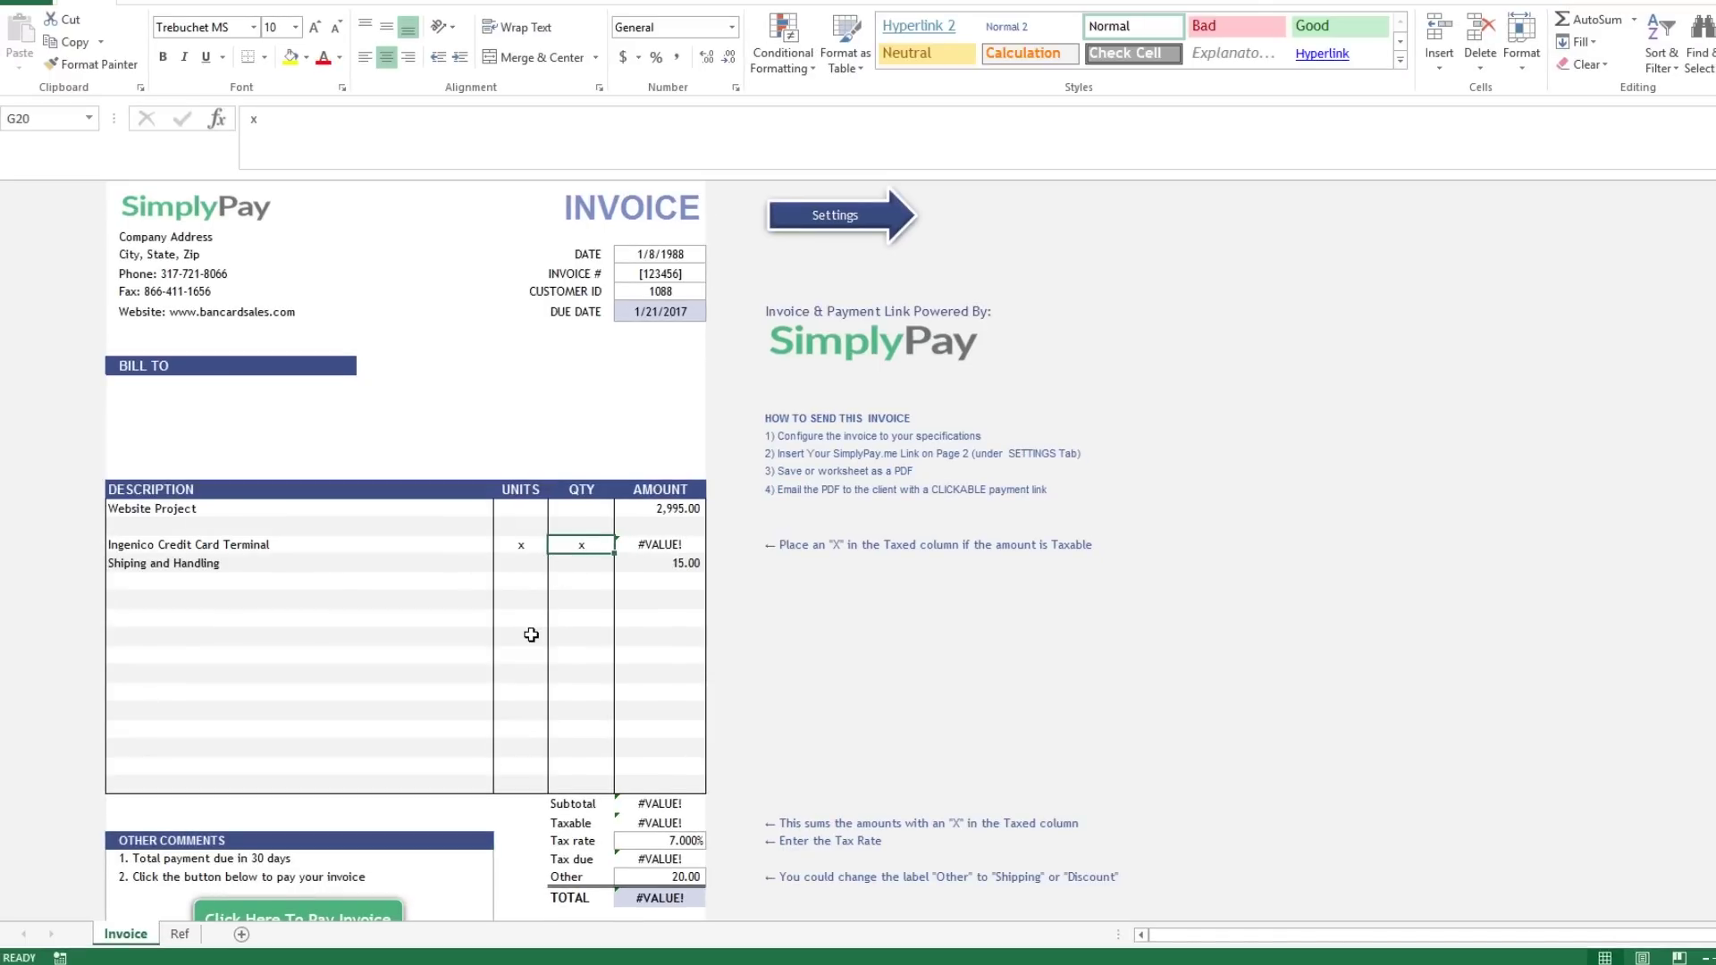
Enter 200 units and quantity 1 for the terminal line and copy its amount formula down three rows.
text(1)
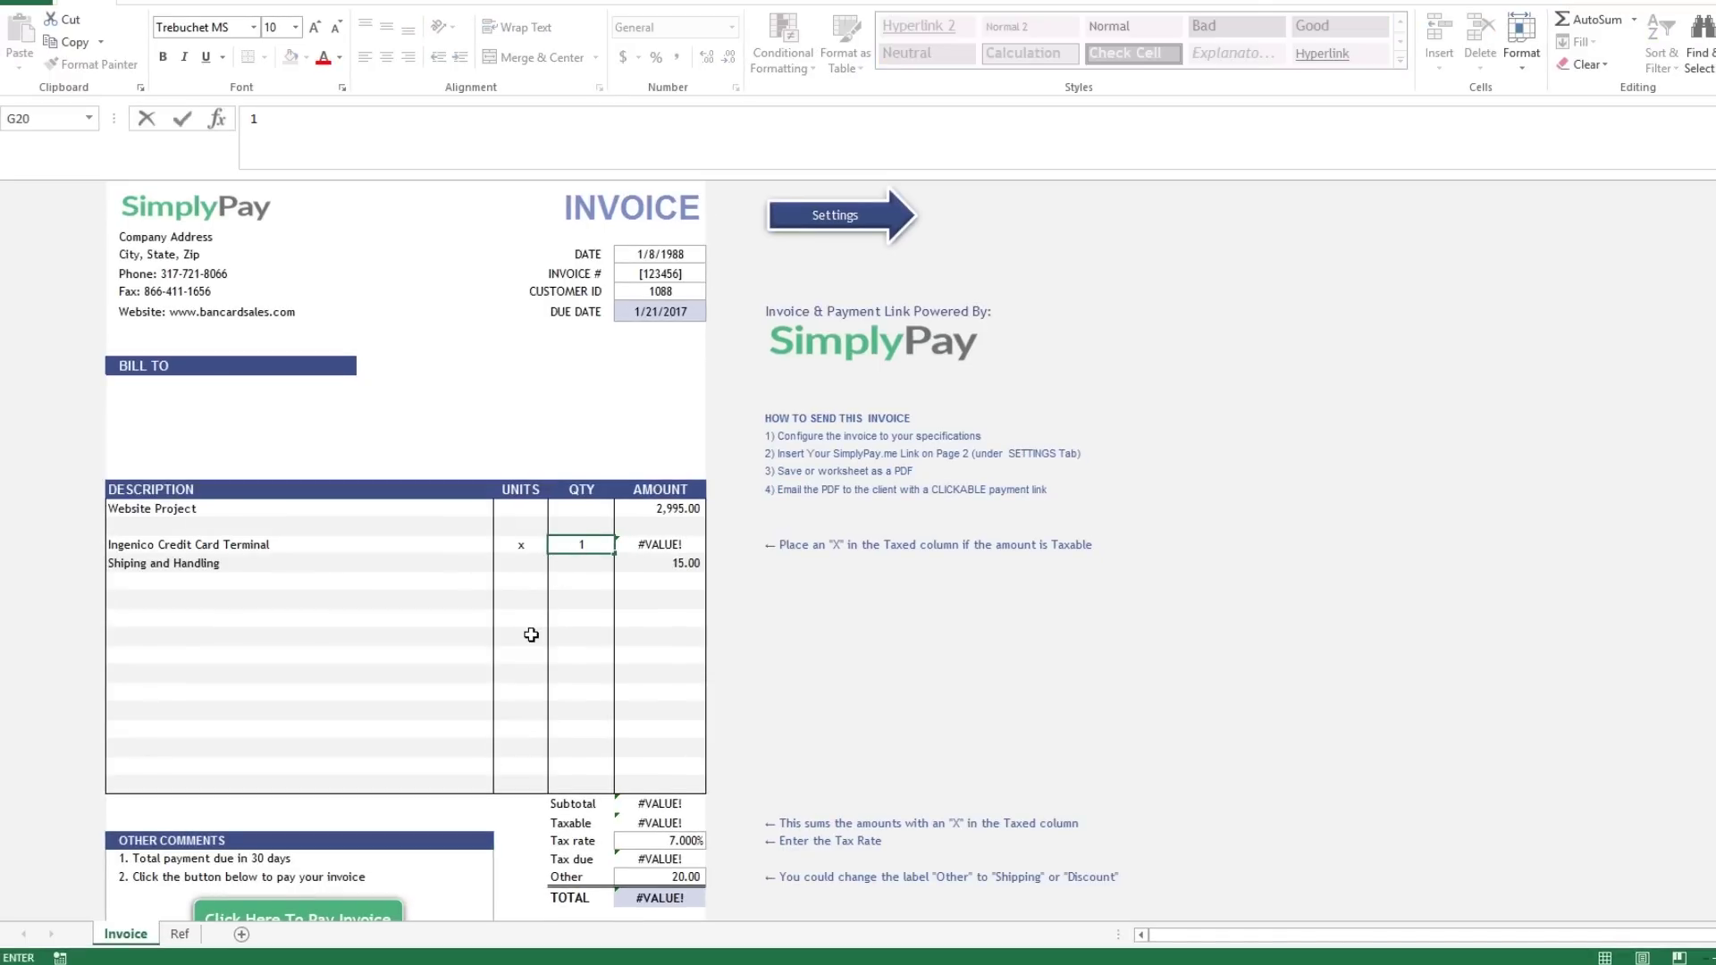
key(Left)
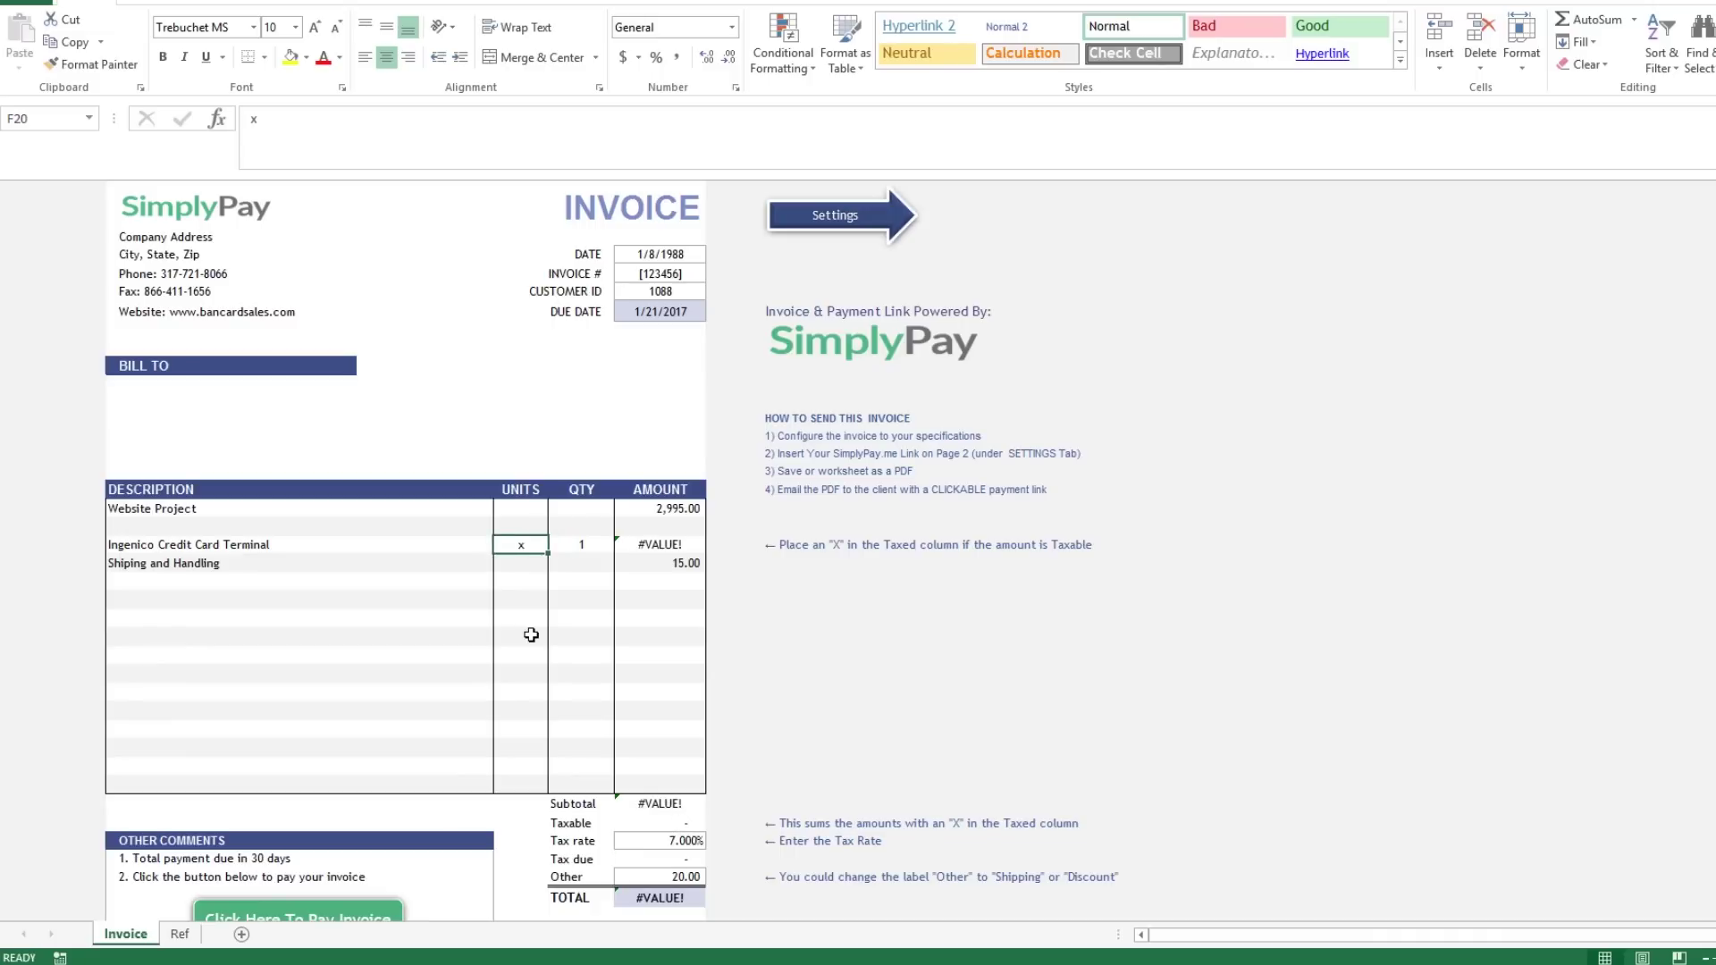
text(200)
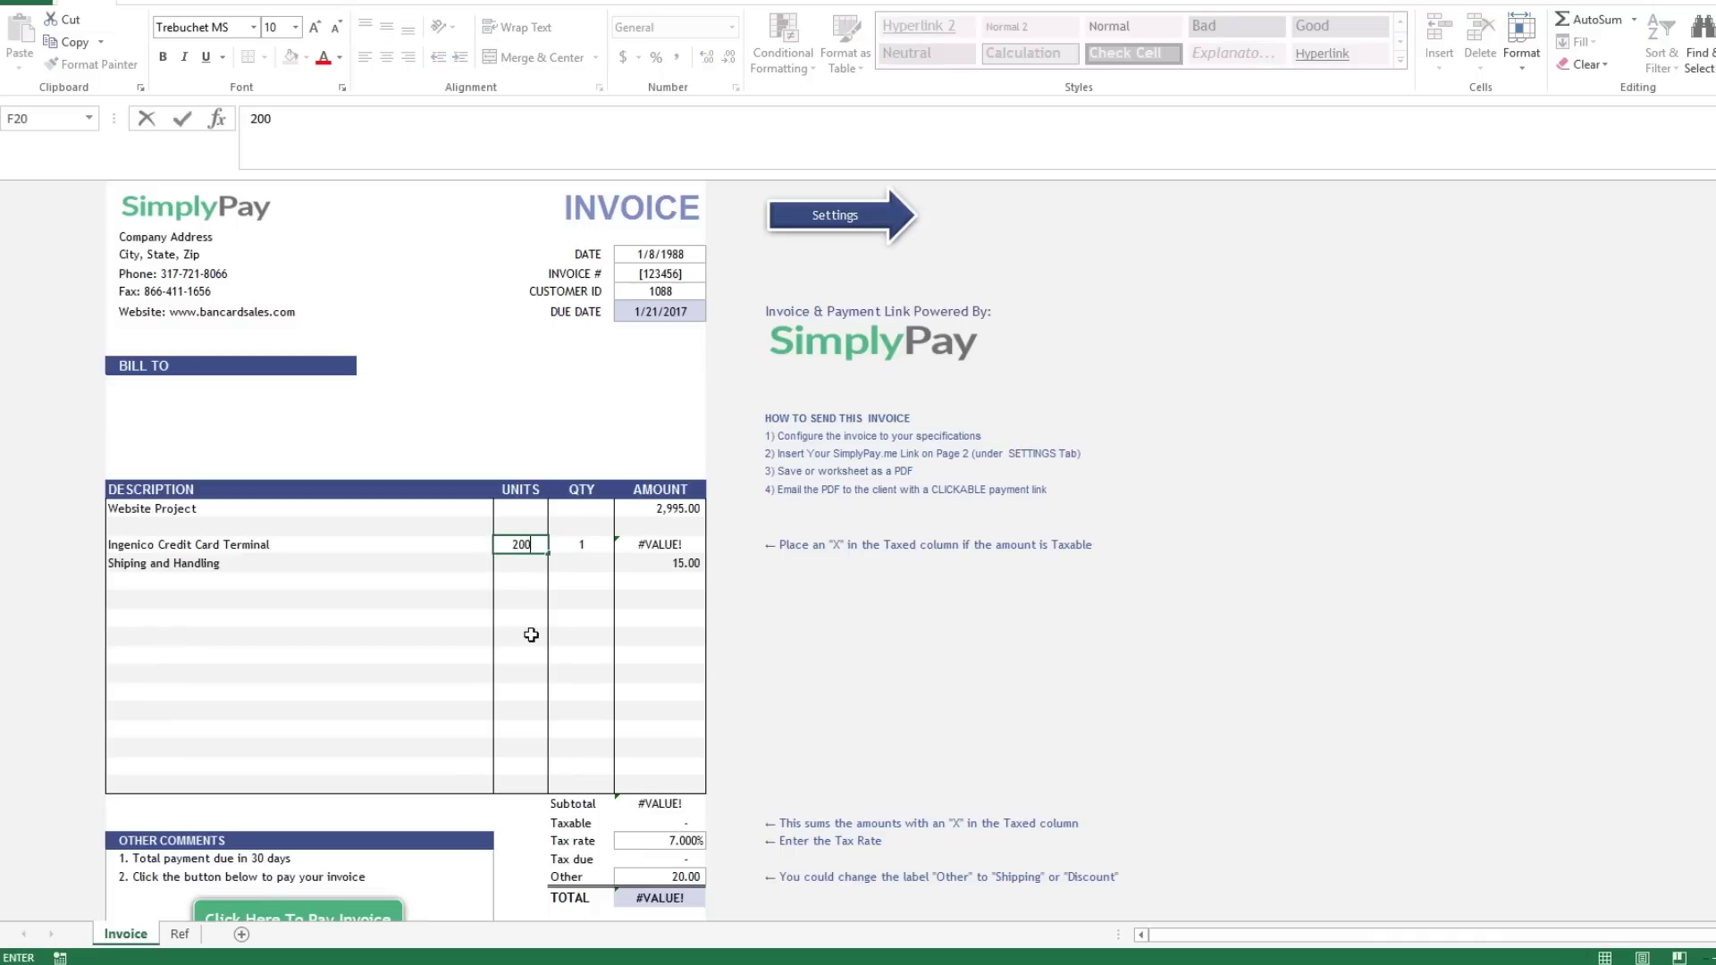
key(Return)
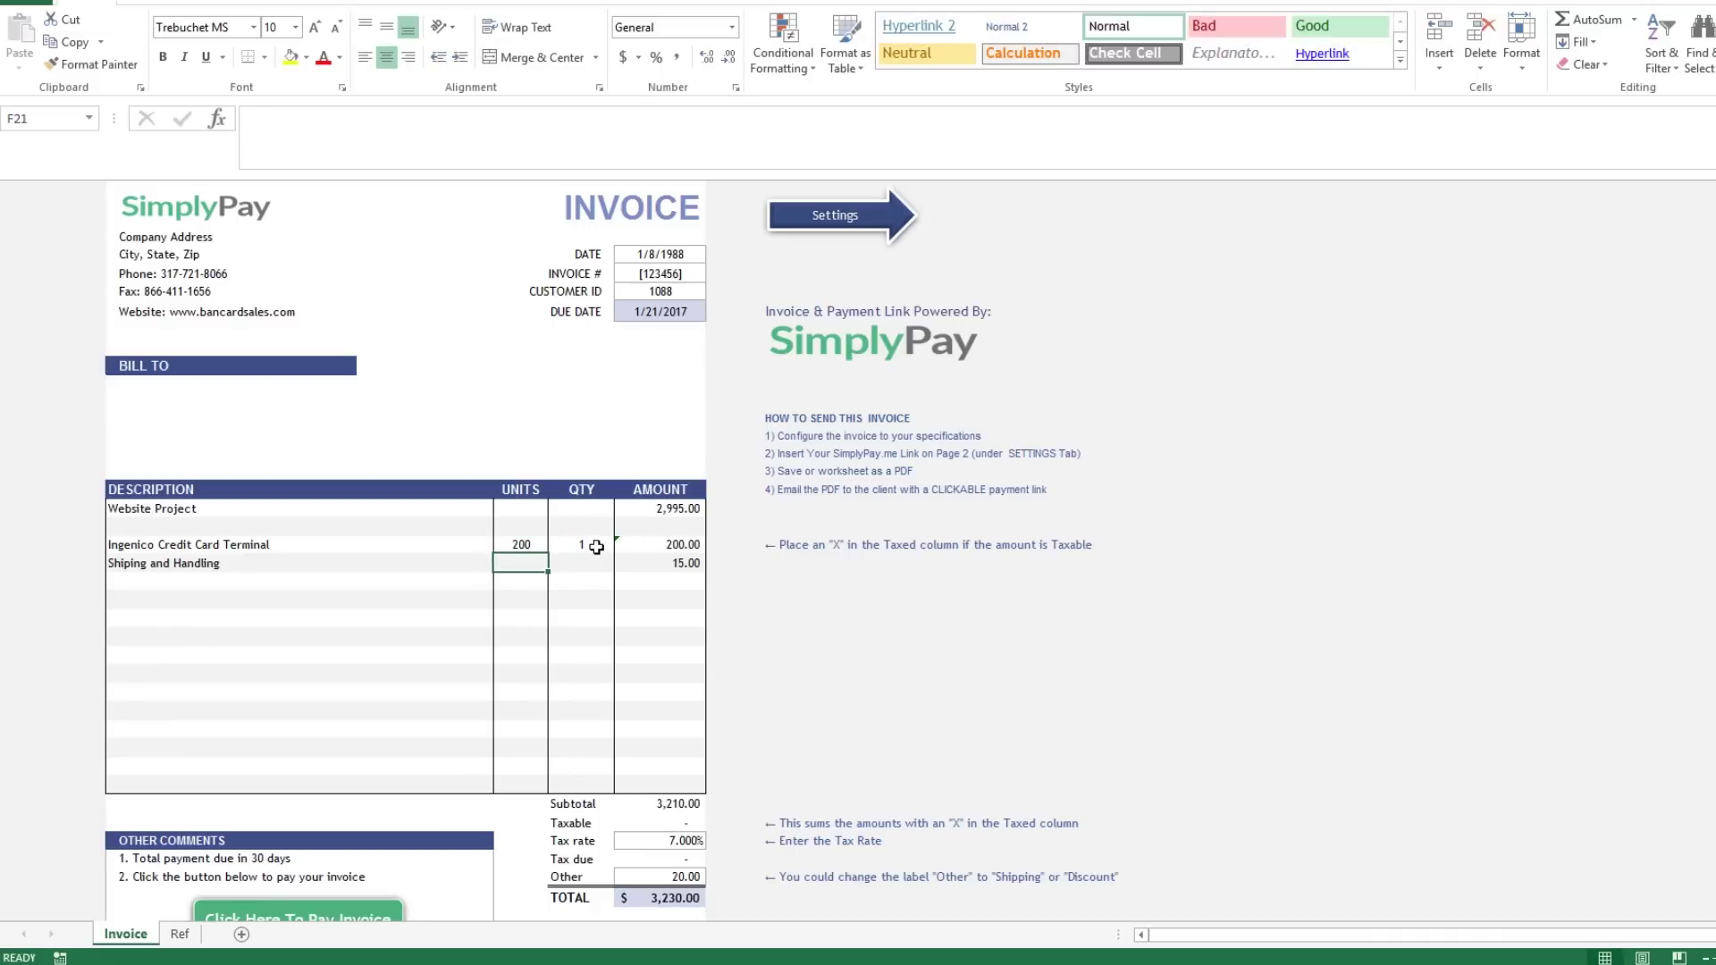
click(596, 546)
click(693, 545)
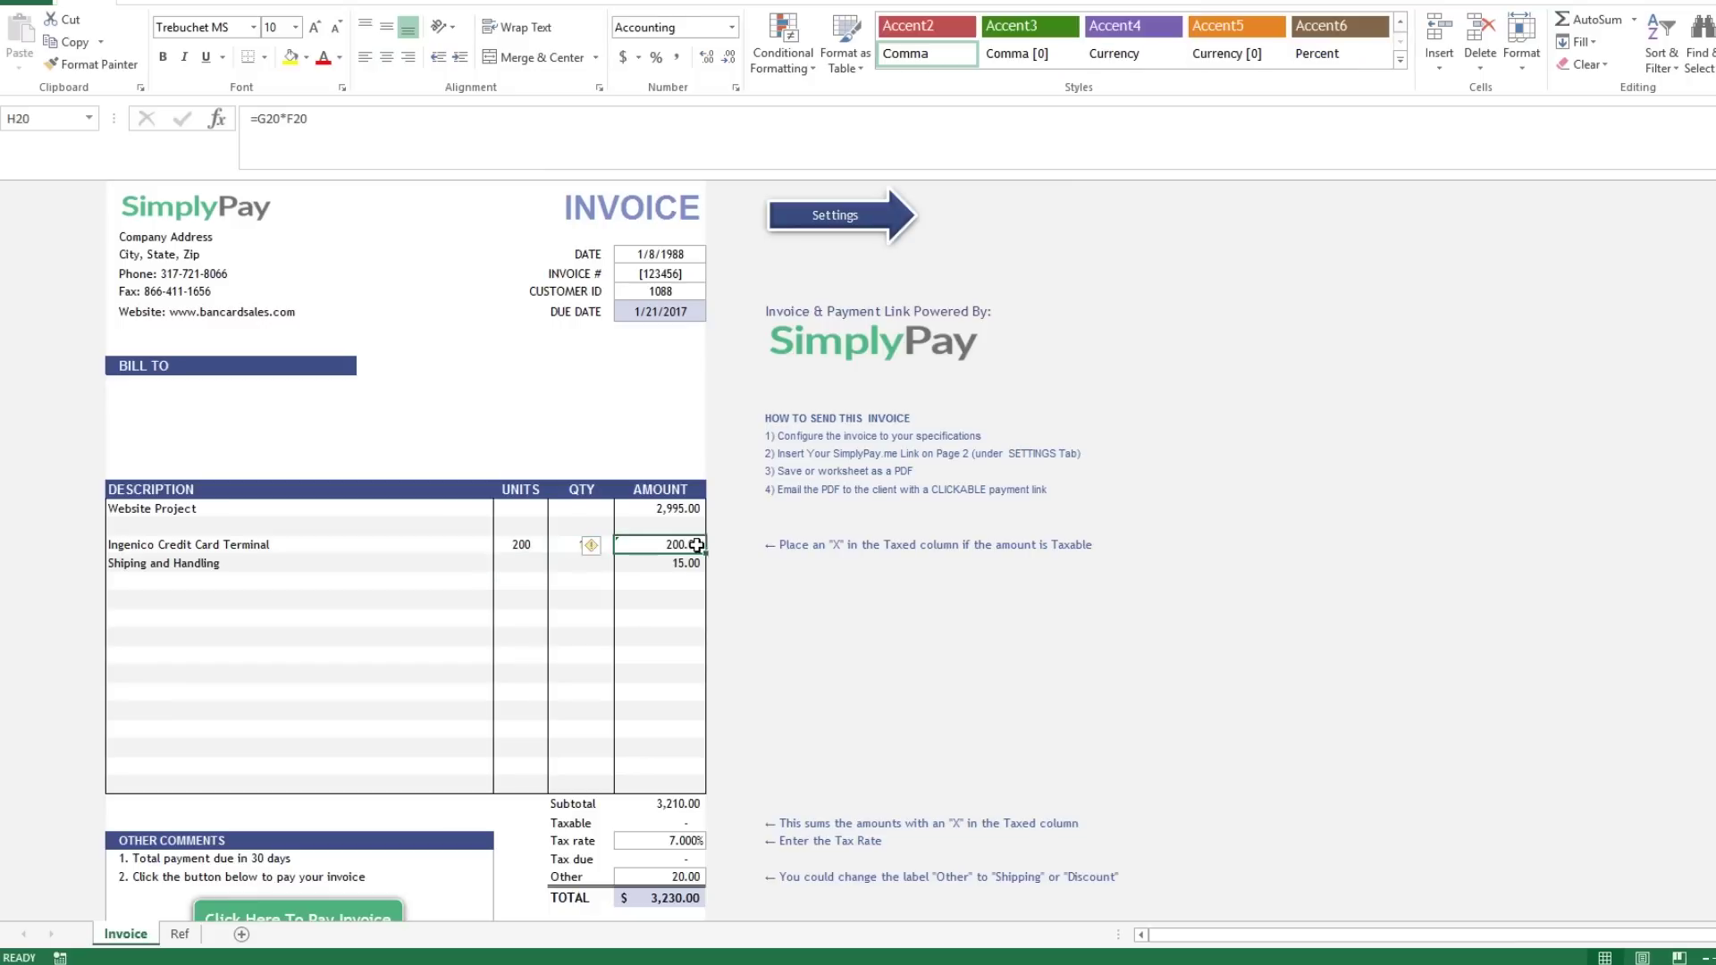
drag(704, 554, 705, 608)
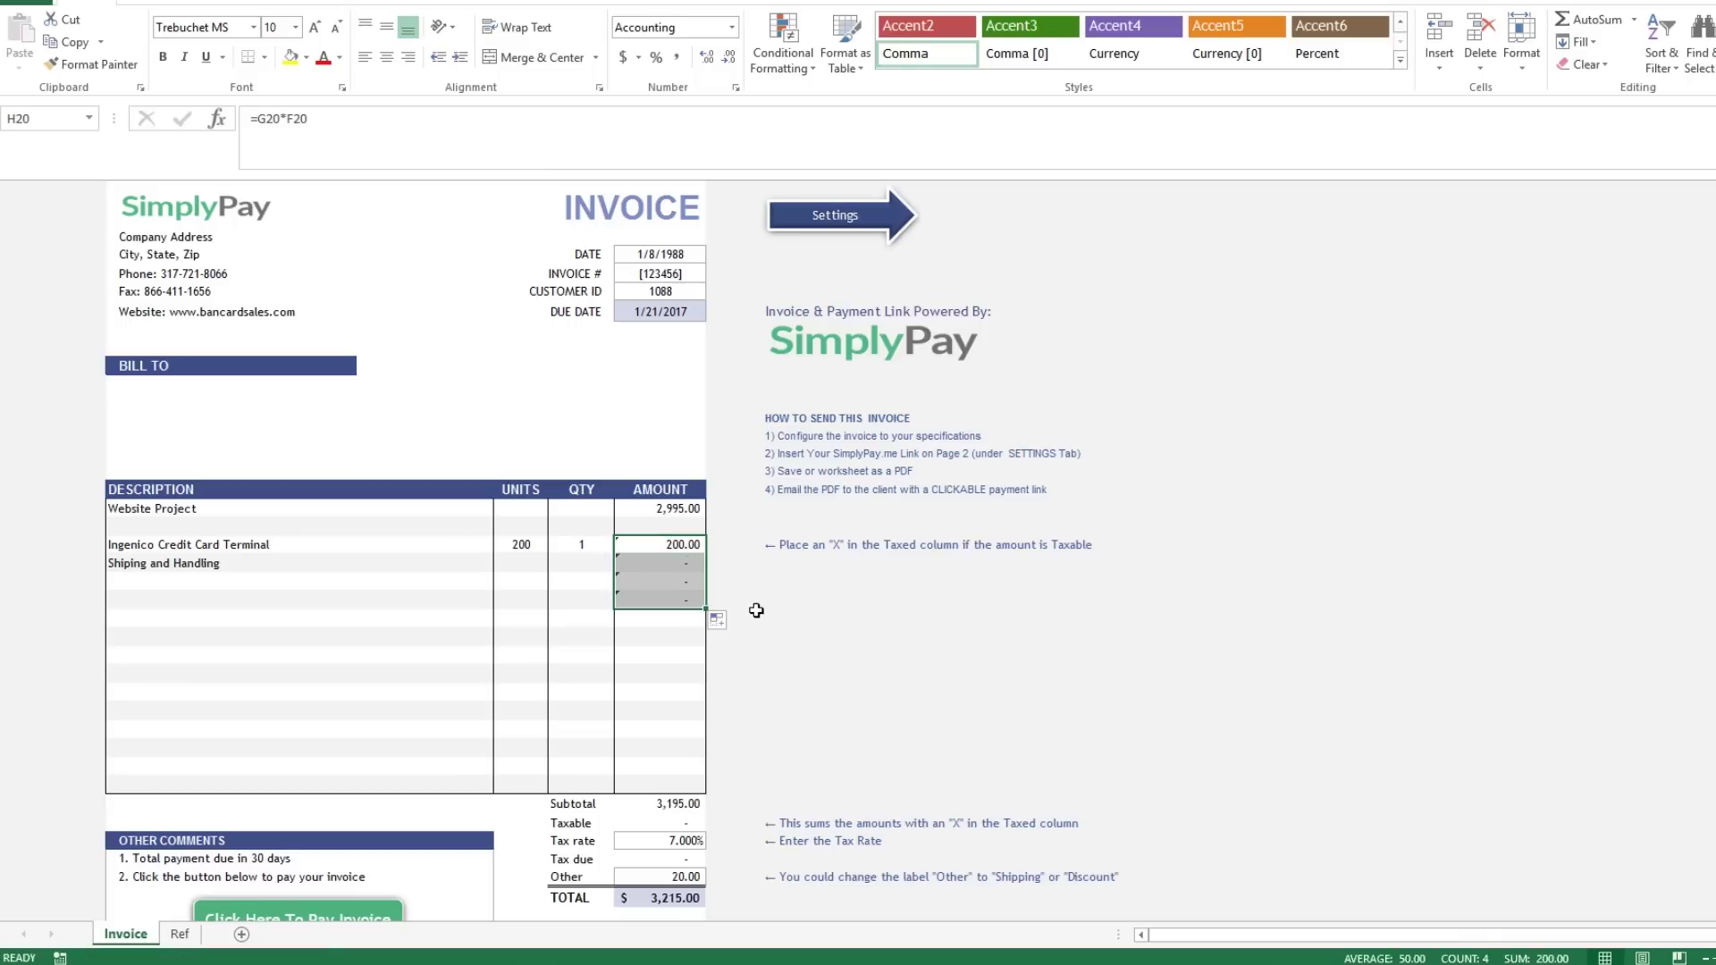
Enter 100 units × 2 for Shipping and Handling and 300 units × 5 on the next line.
click(523, 563)
text(100)
key(Tab)
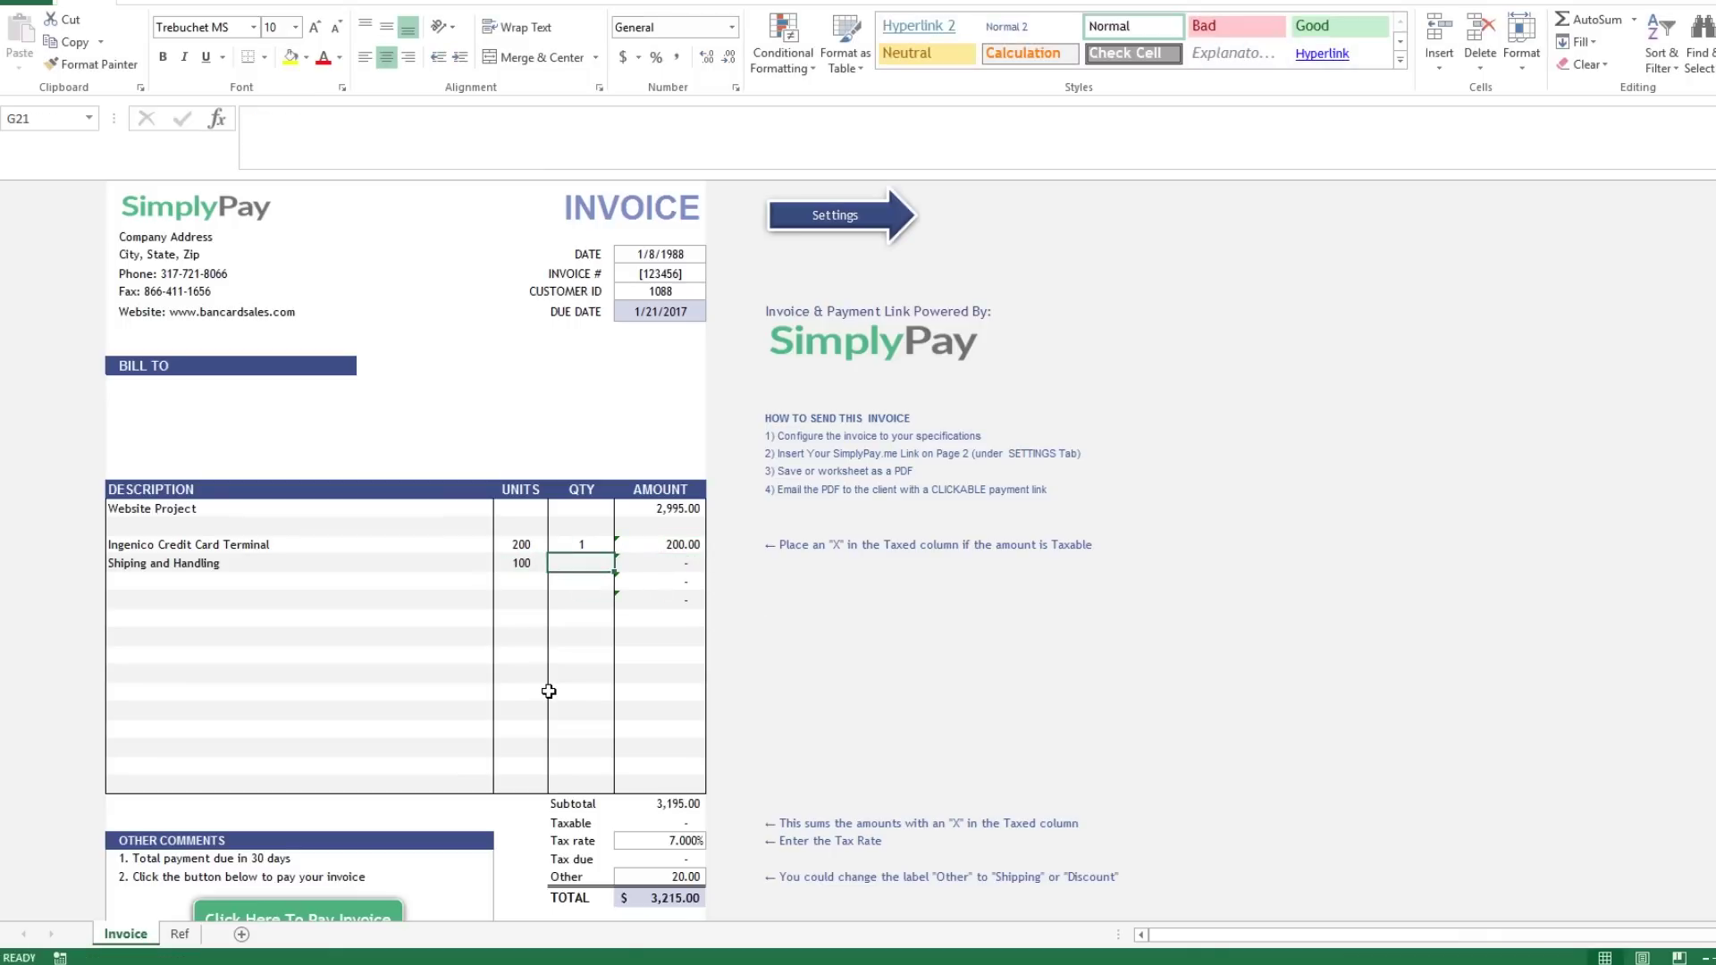
text(2)
key(Tab)
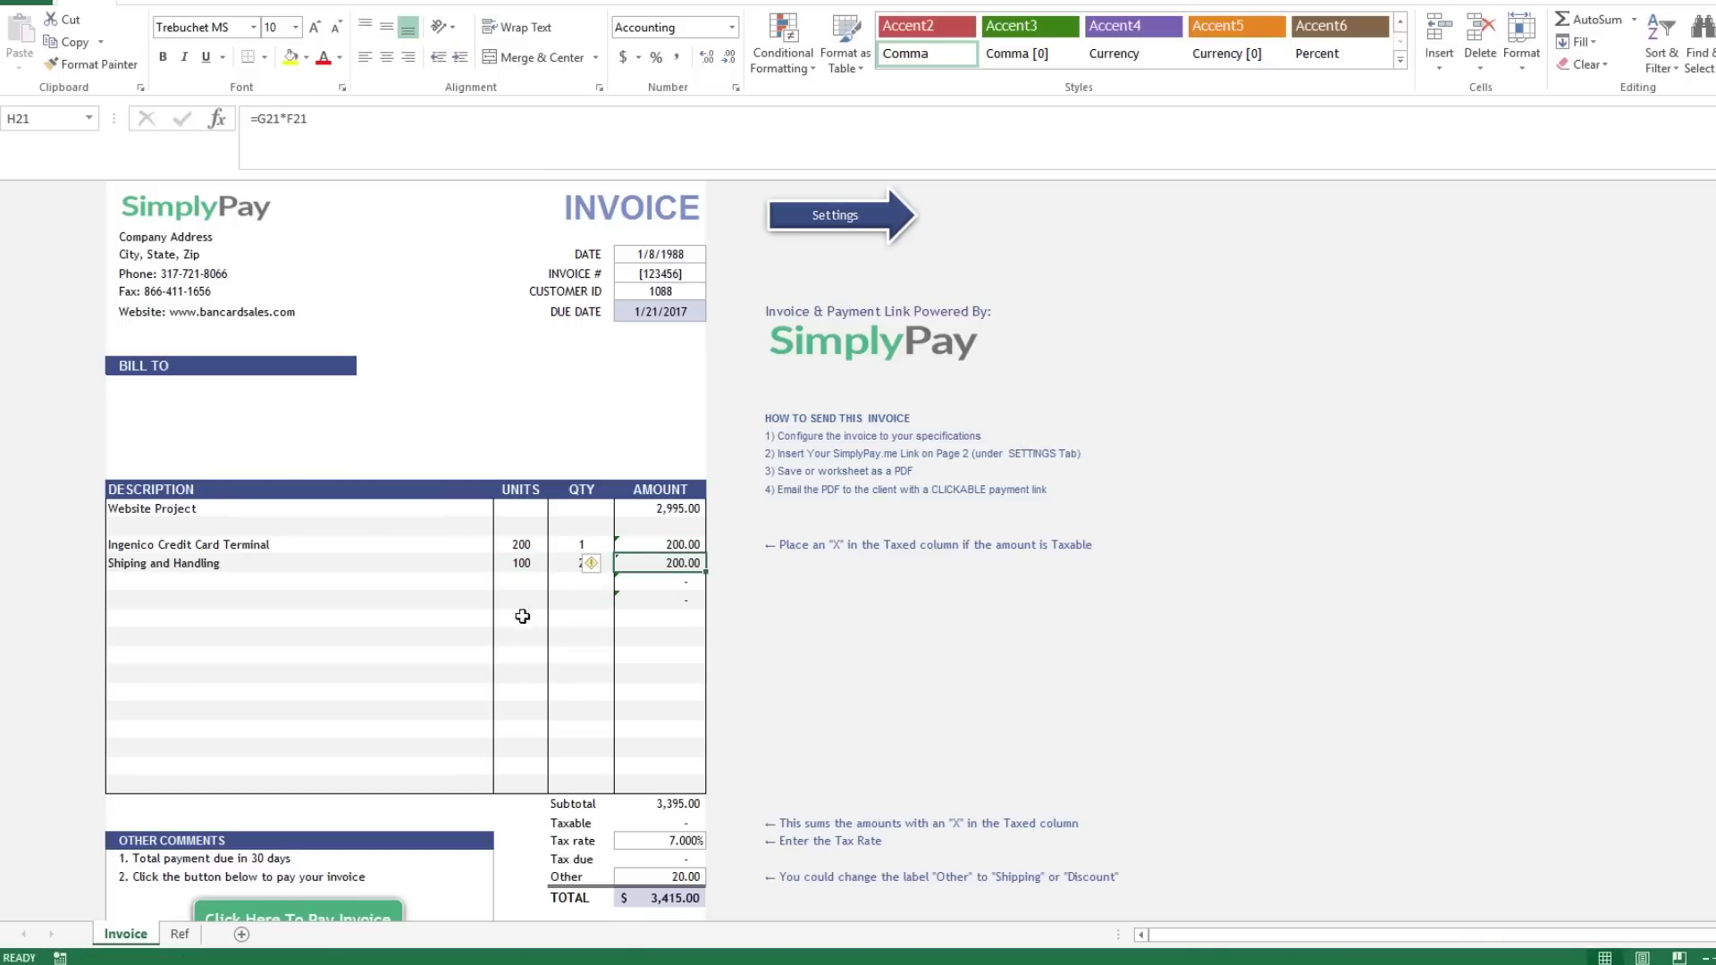
click(521, 581)
text(300)
key(Tab)
text(5)
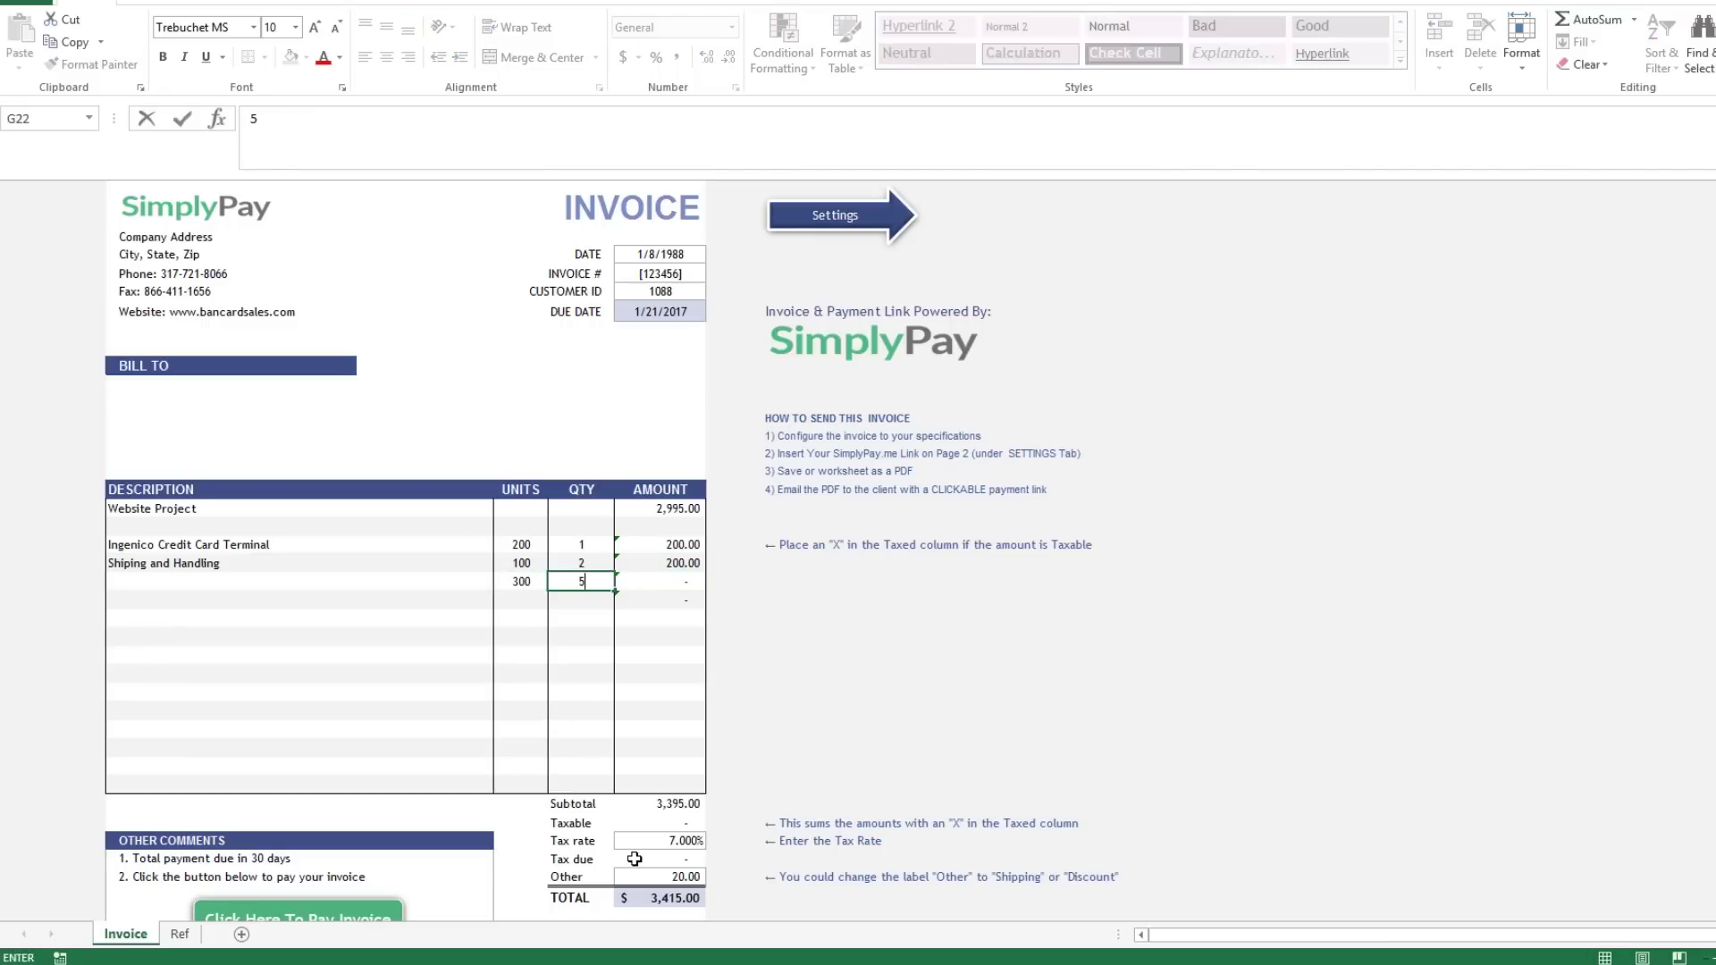
key(Tab)
Enter 500 units and quantity 4 on the following line, giving 2,000.00.
key(Return)
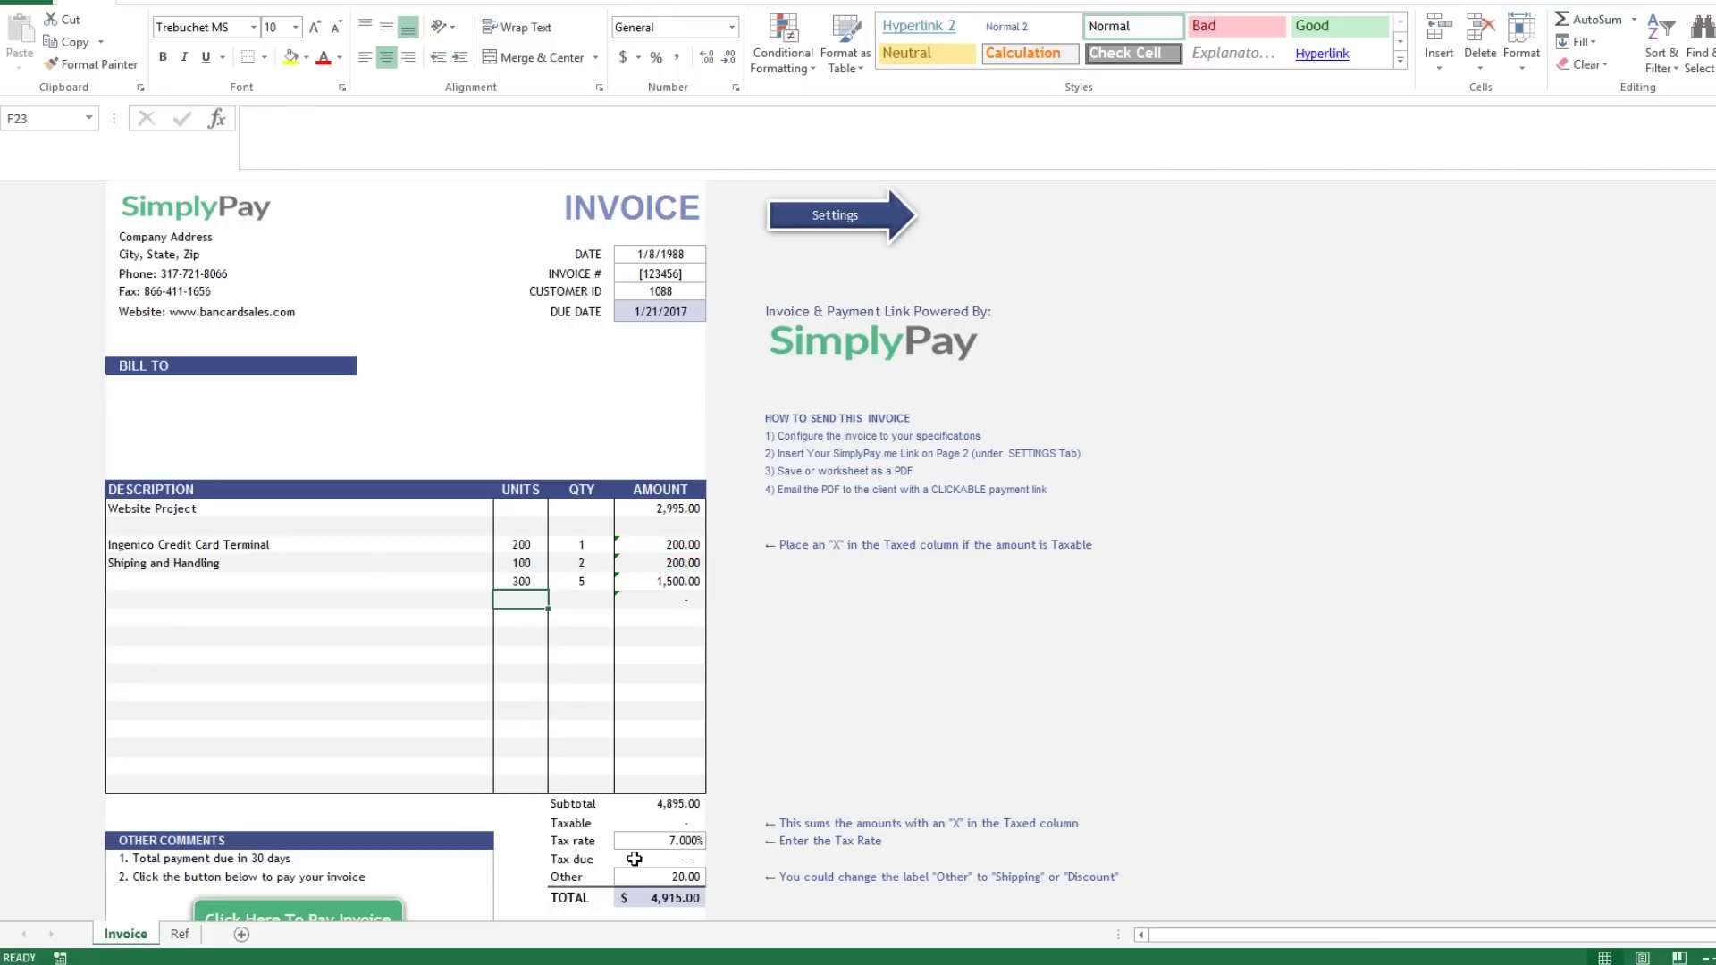
text(500)
key(Tab)
text(4)
key(Tab)
key(Down)
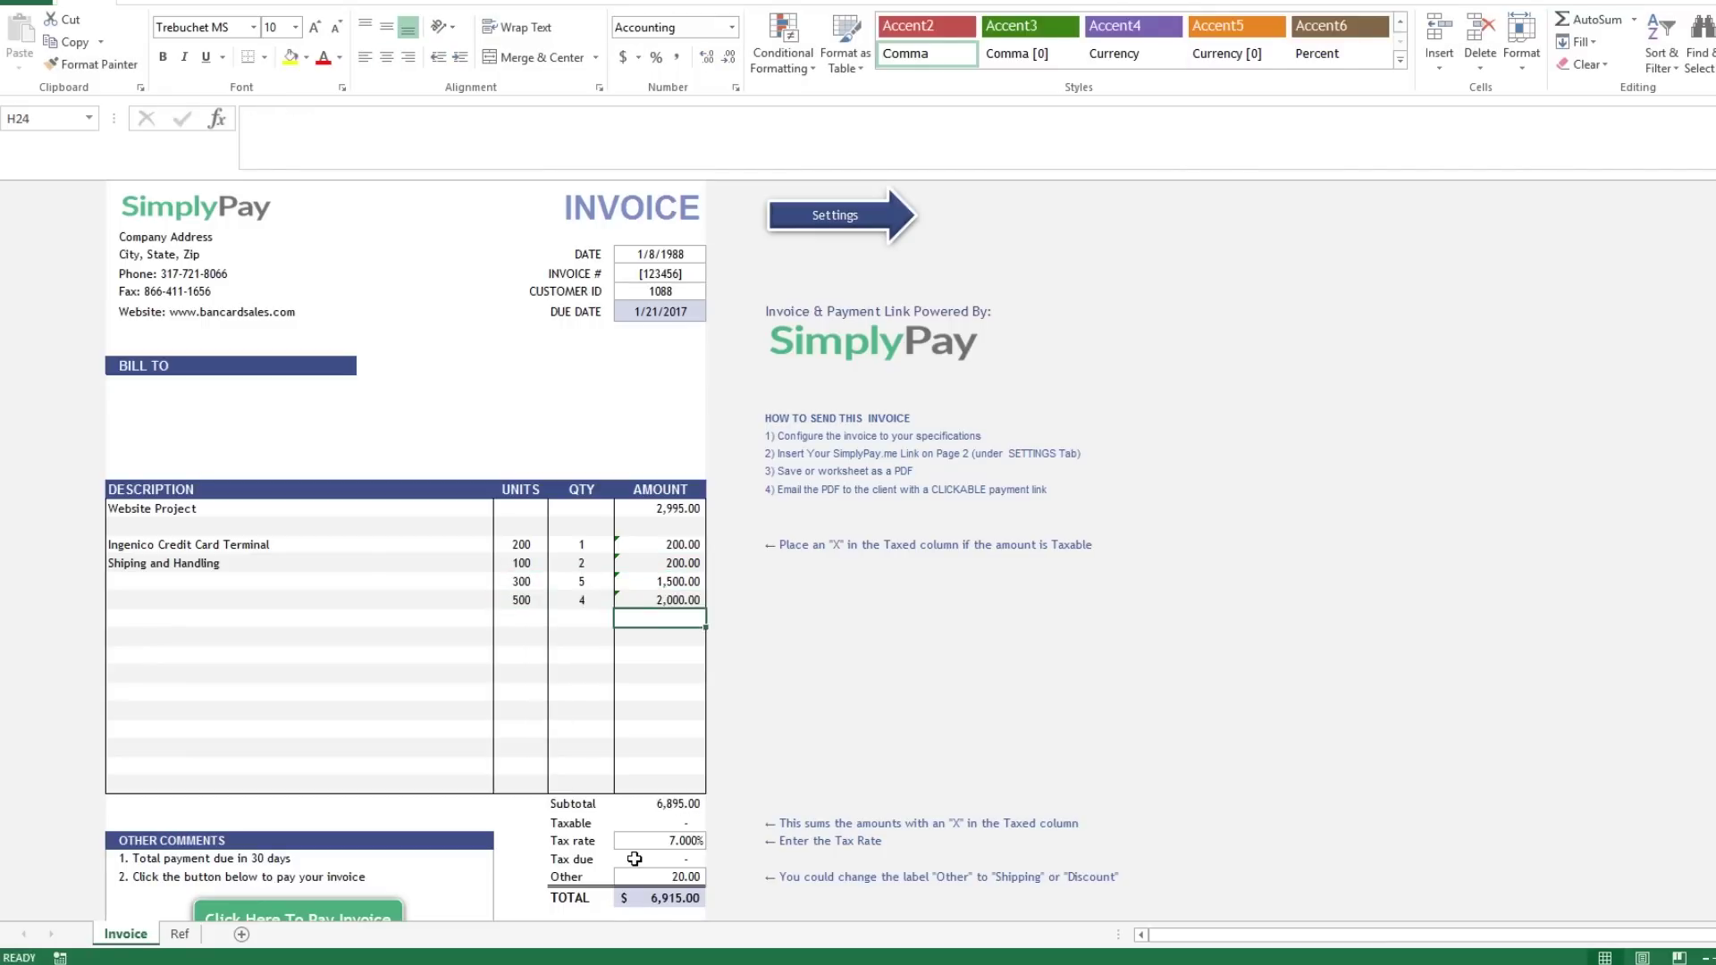
Copy the amount formula up to the Website Project rows and enter 5 units × 200 for Website Project.
click(686, 546)
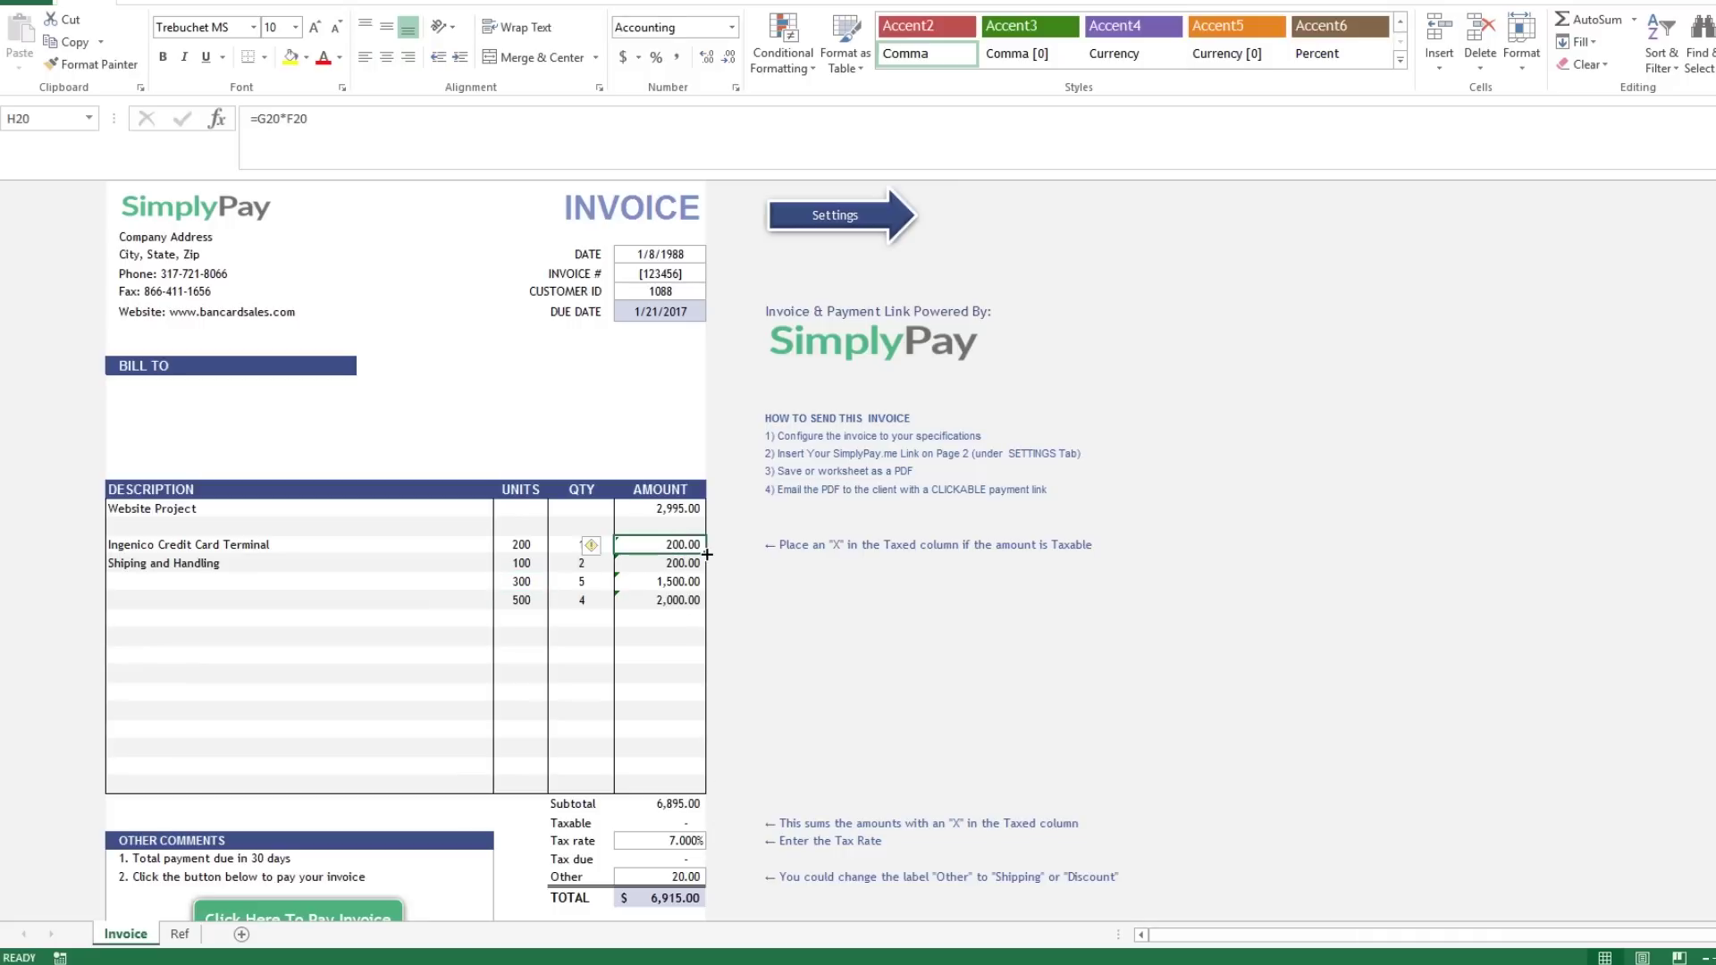
drag(706, 554, 705, 505)
click(526, 509)
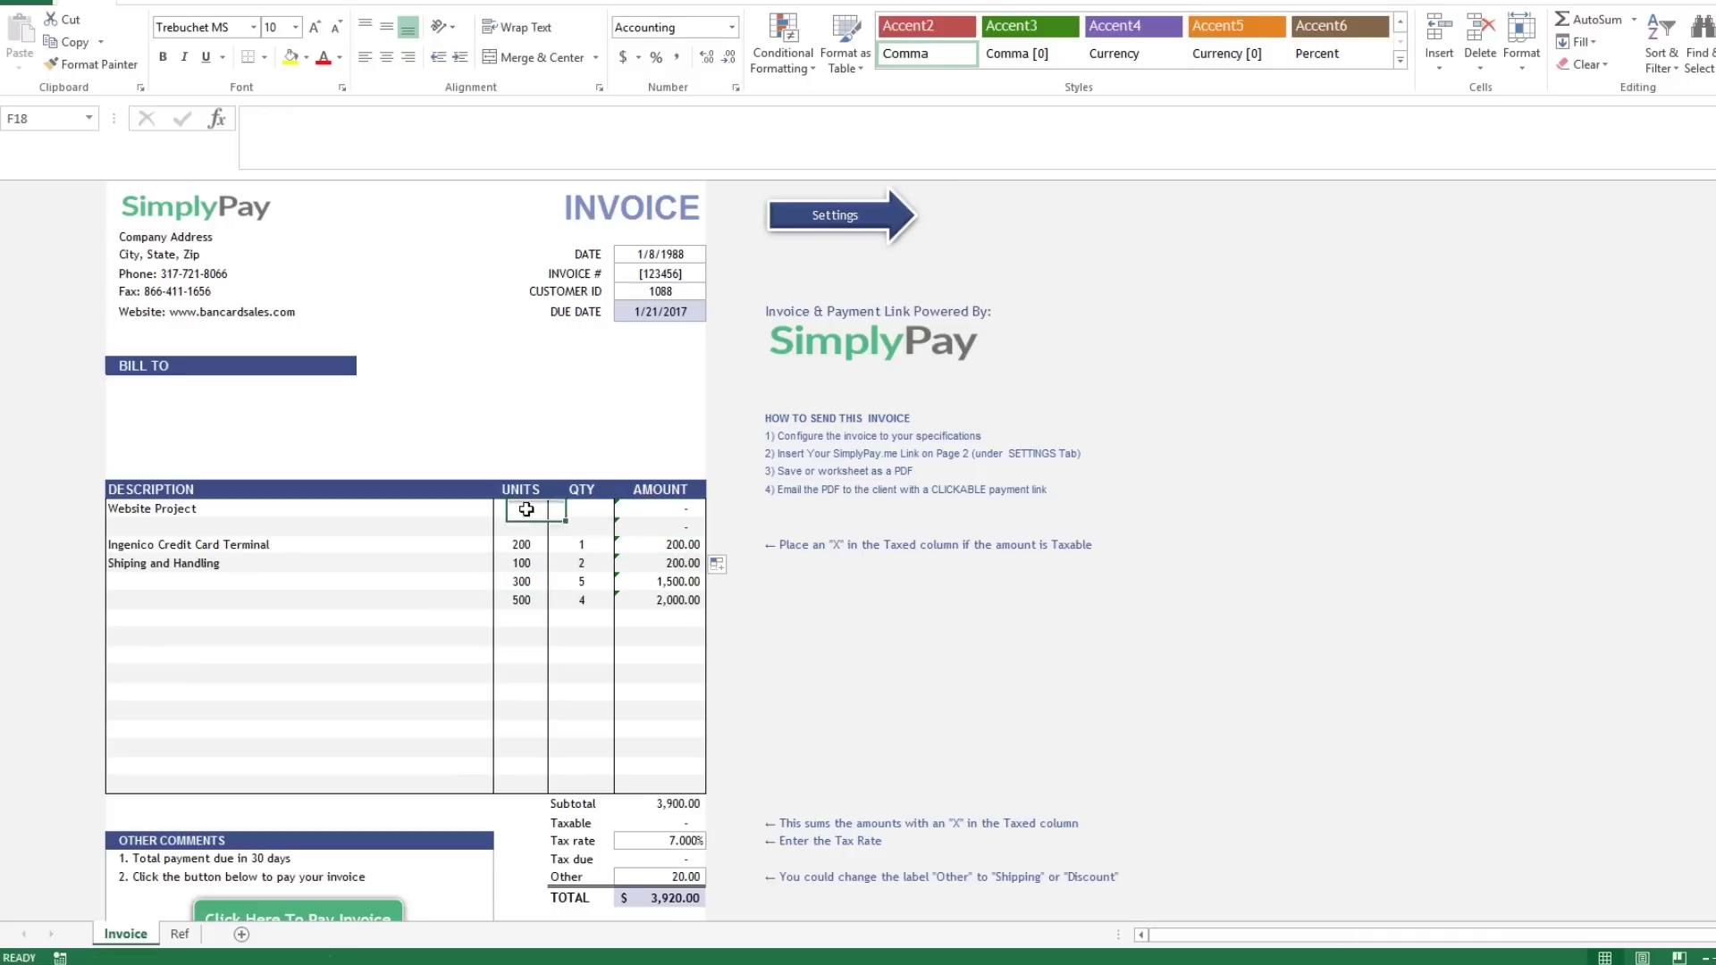
text(5)
key(Tab)
text(200)
key(Tab)
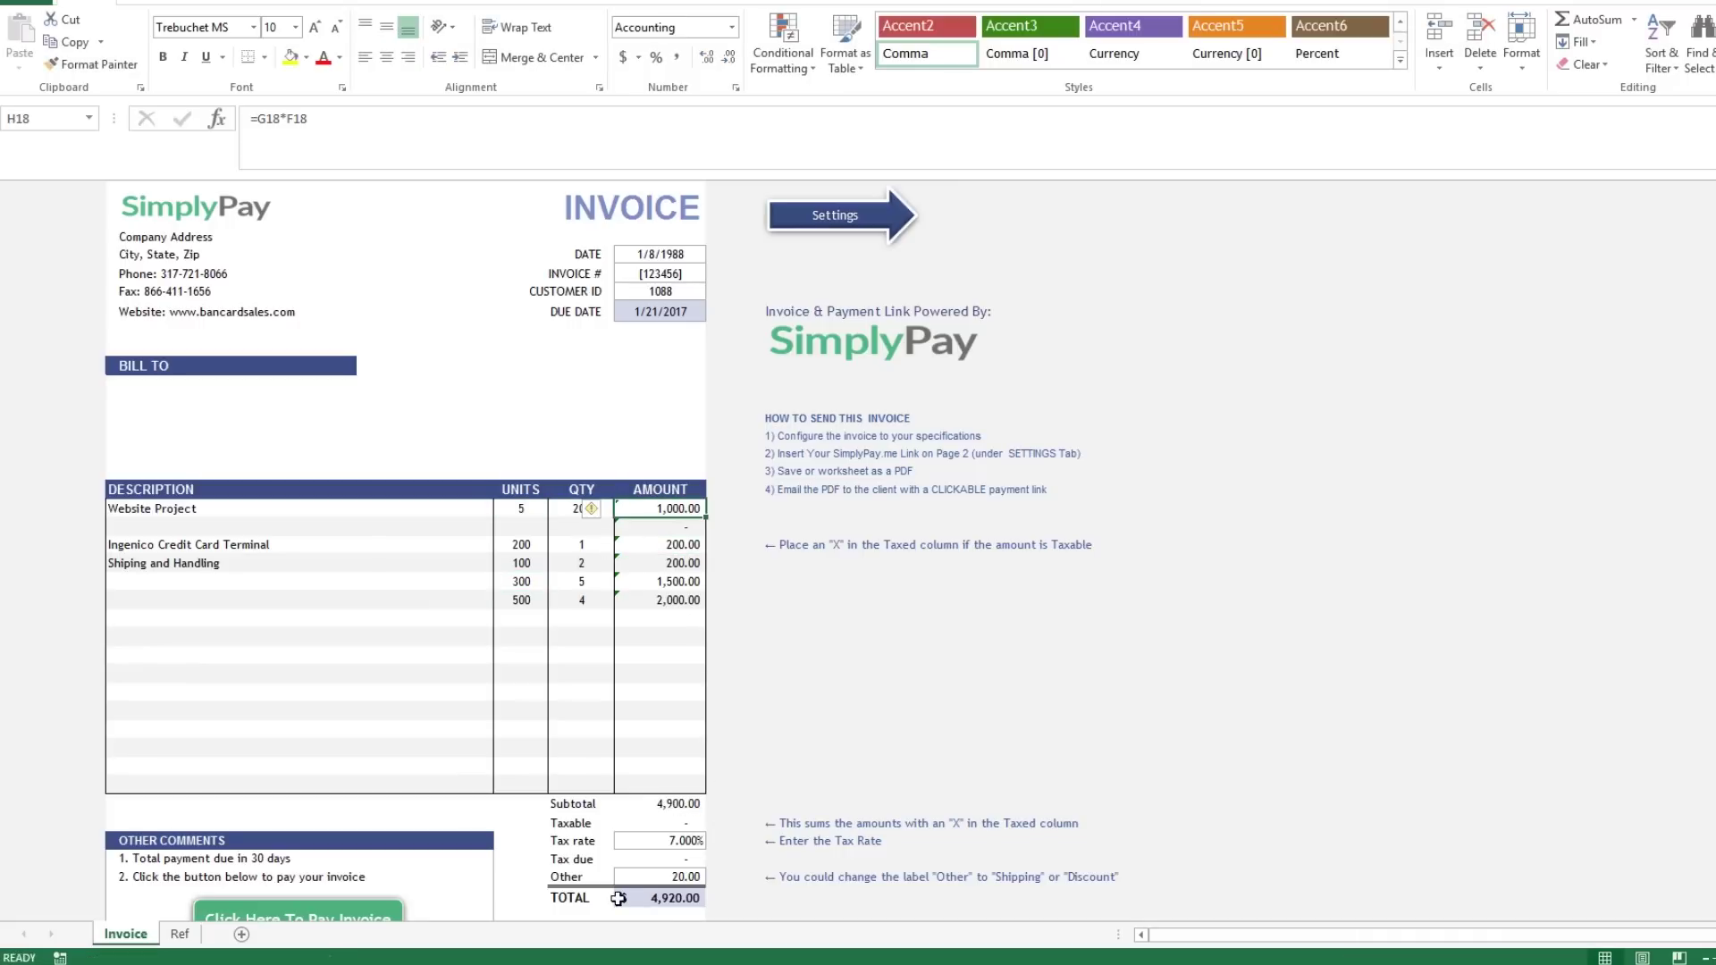
Enter 300 units and quantity 5 on the row below Website Project.
key(Return)
text(300)
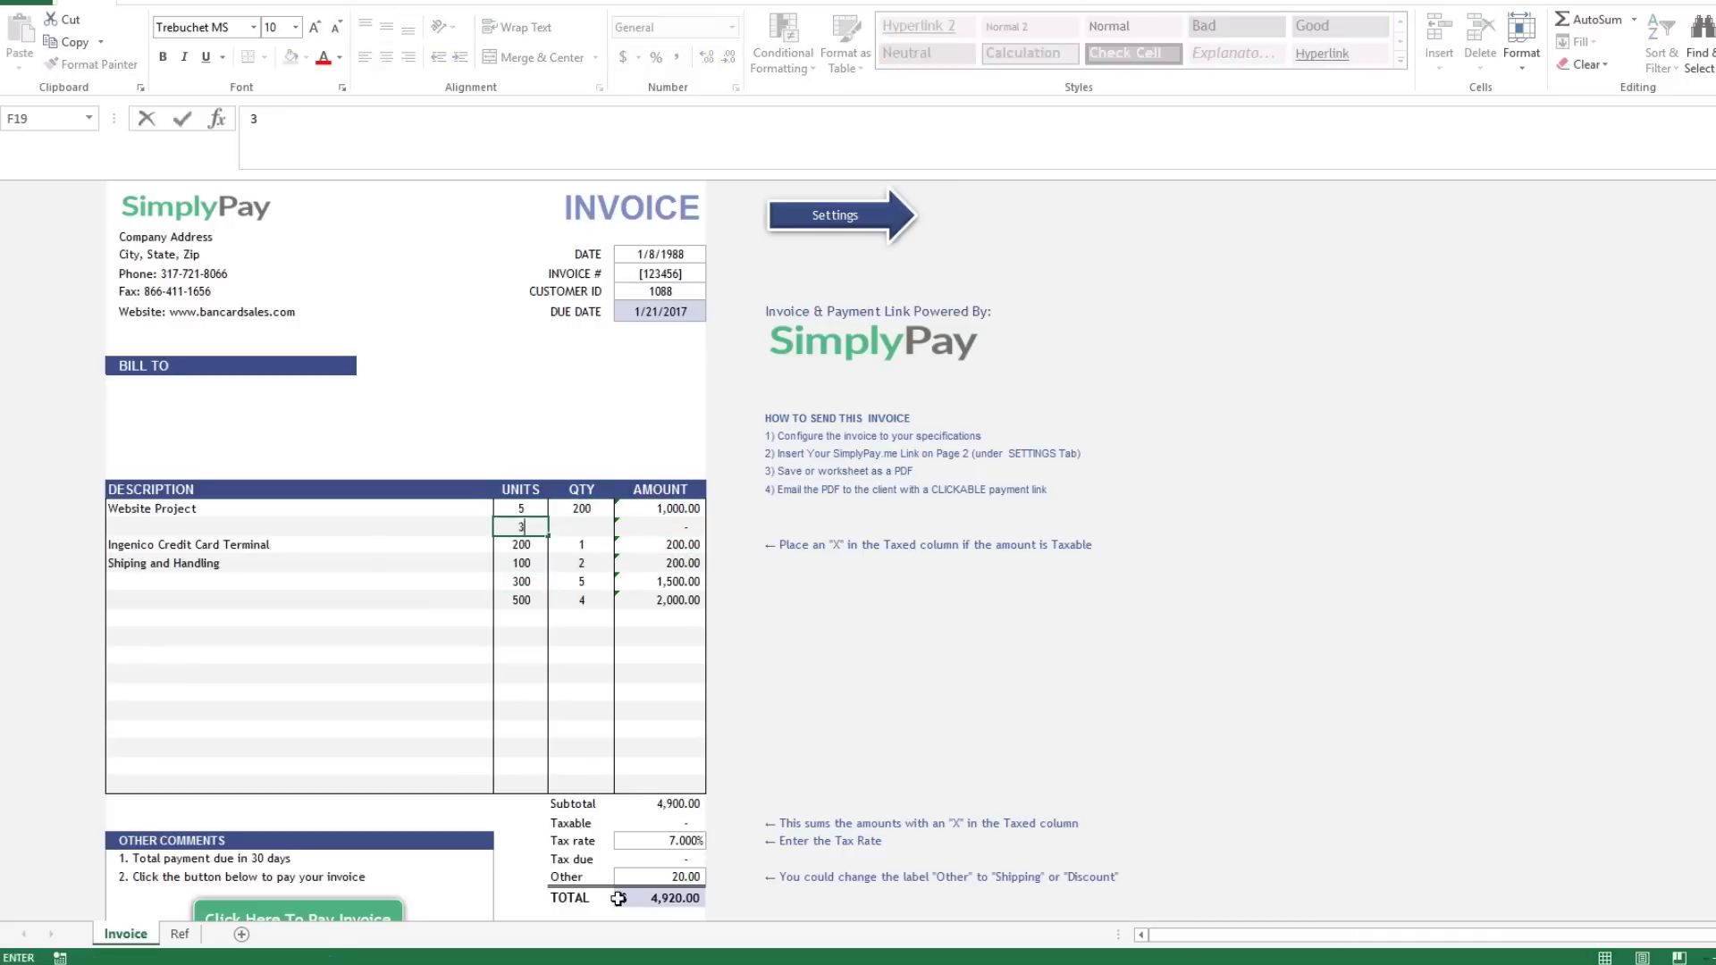
key(Tab)
text(5)
key(Tab)
key(Down)
key(Down)
key(Down)
key(Down)
key(Down)
key(Down)
key(Down)
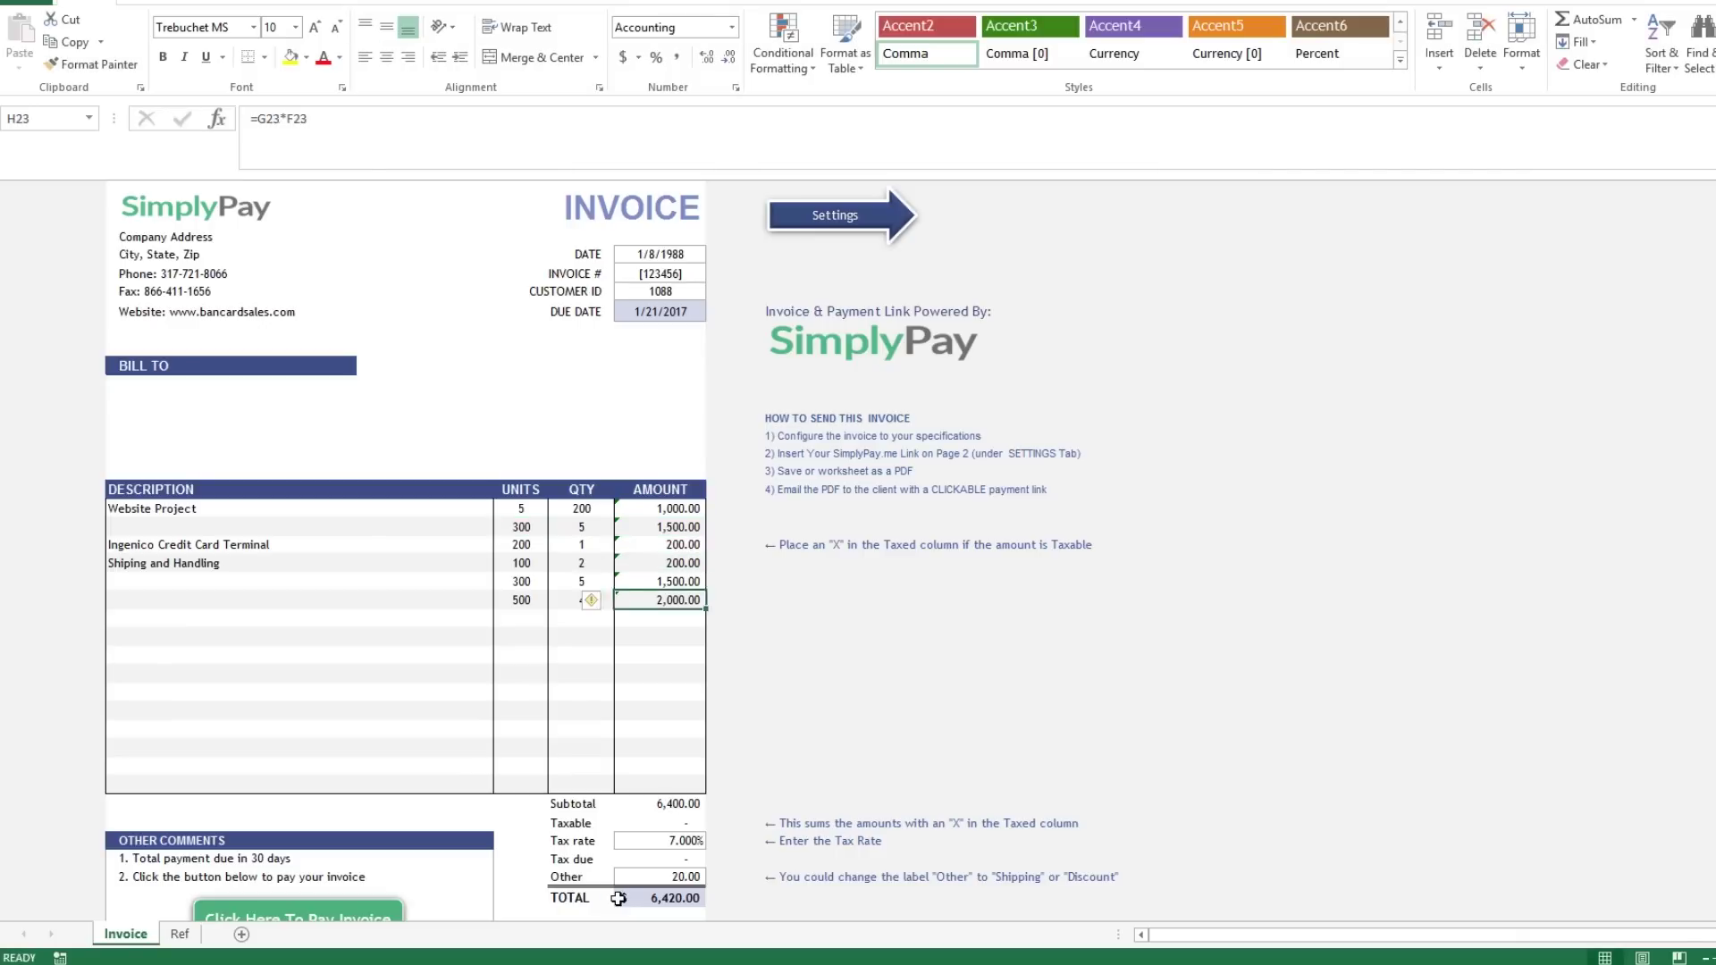
key(Left)
key(Left)
key(Left)
Set the Other charge in H38 to 0 so the total matches the 6,400.00 subtotal.
click(702, 842)
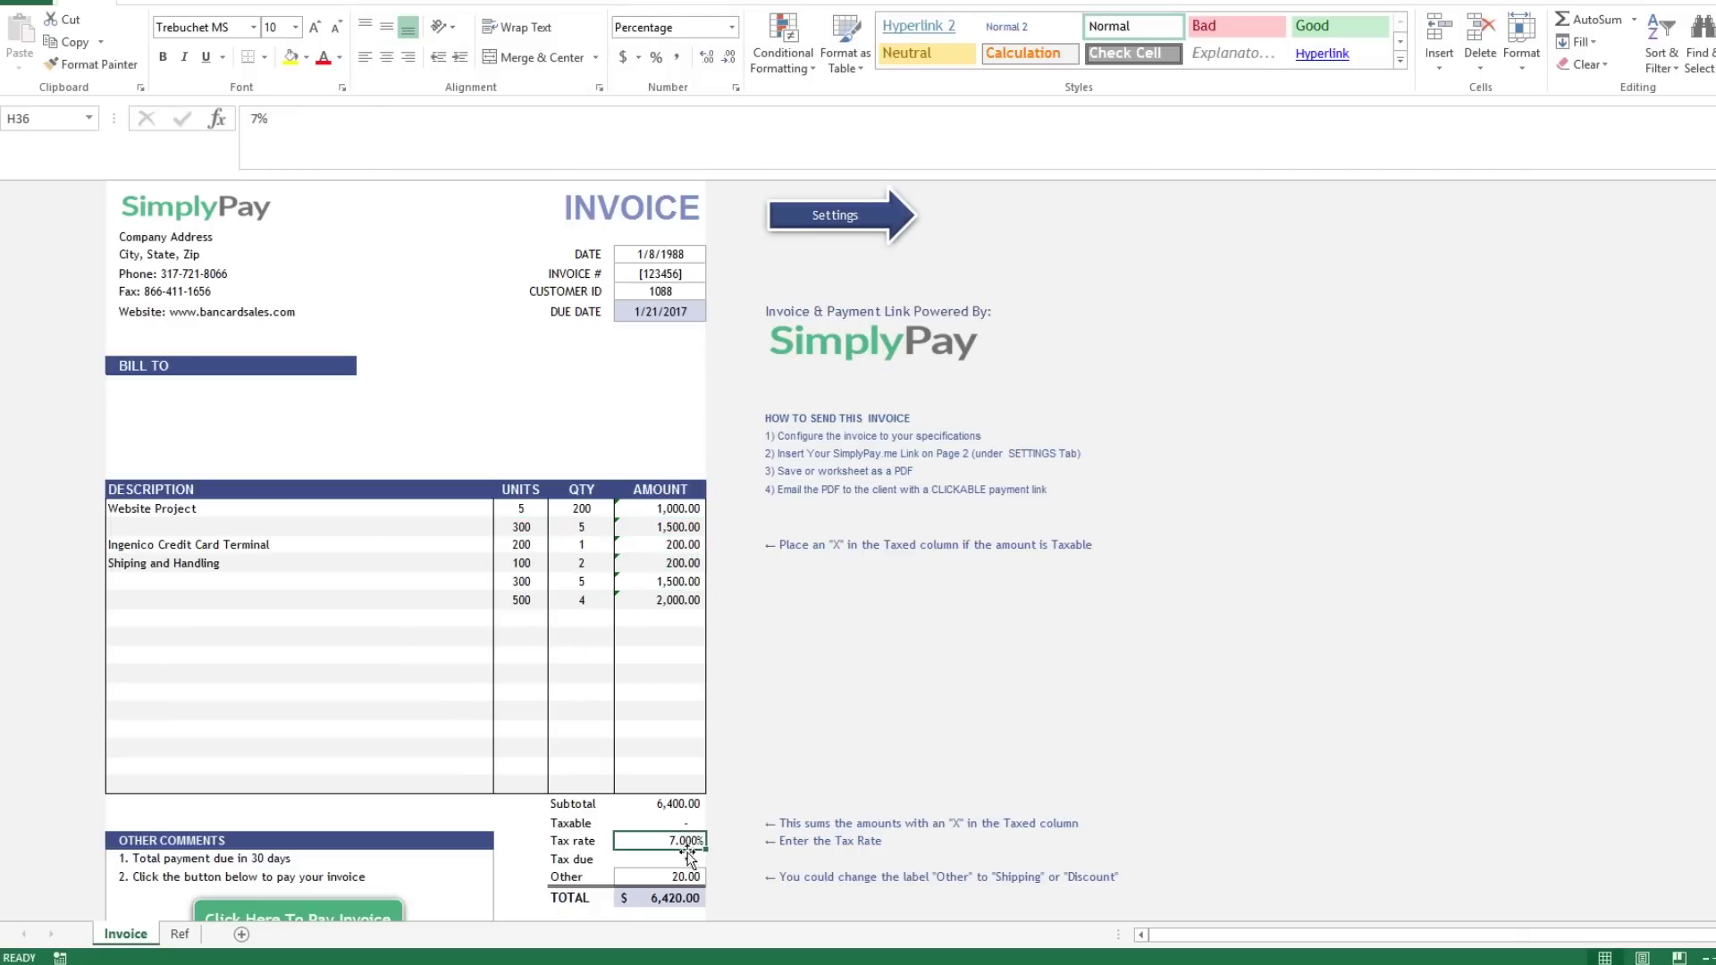
key(Down)
key(Down)
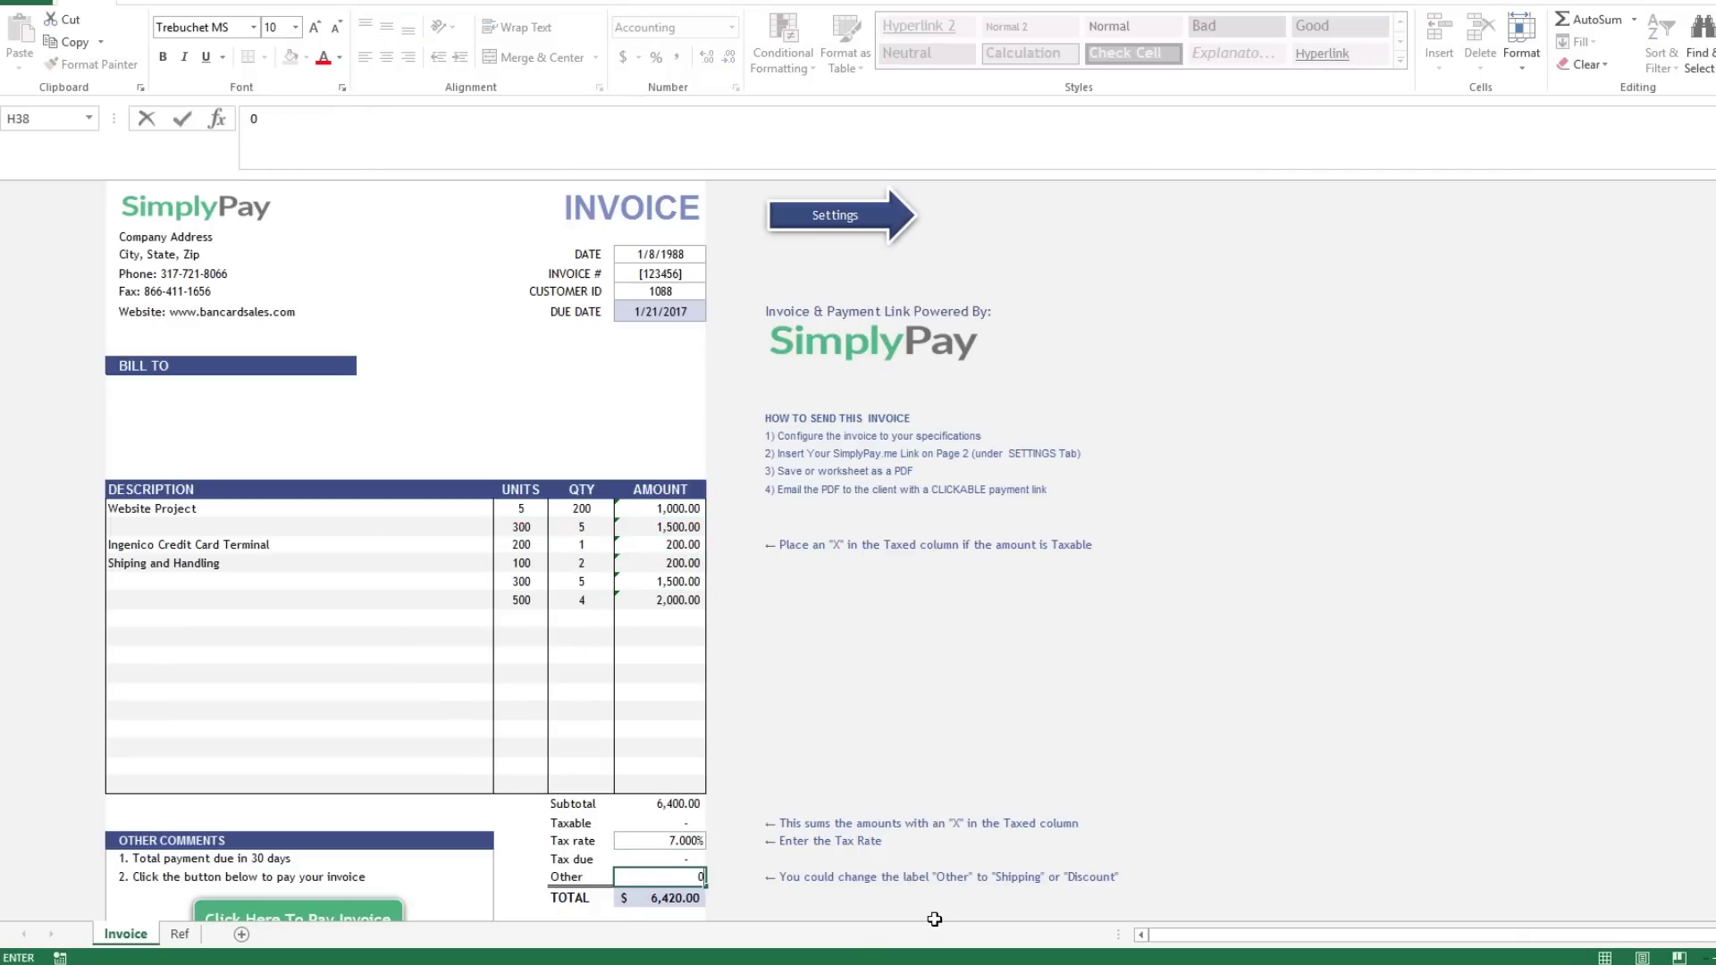
text(0)
key(Return)
scroll(929, 911, down, 3)
click(688, 734)
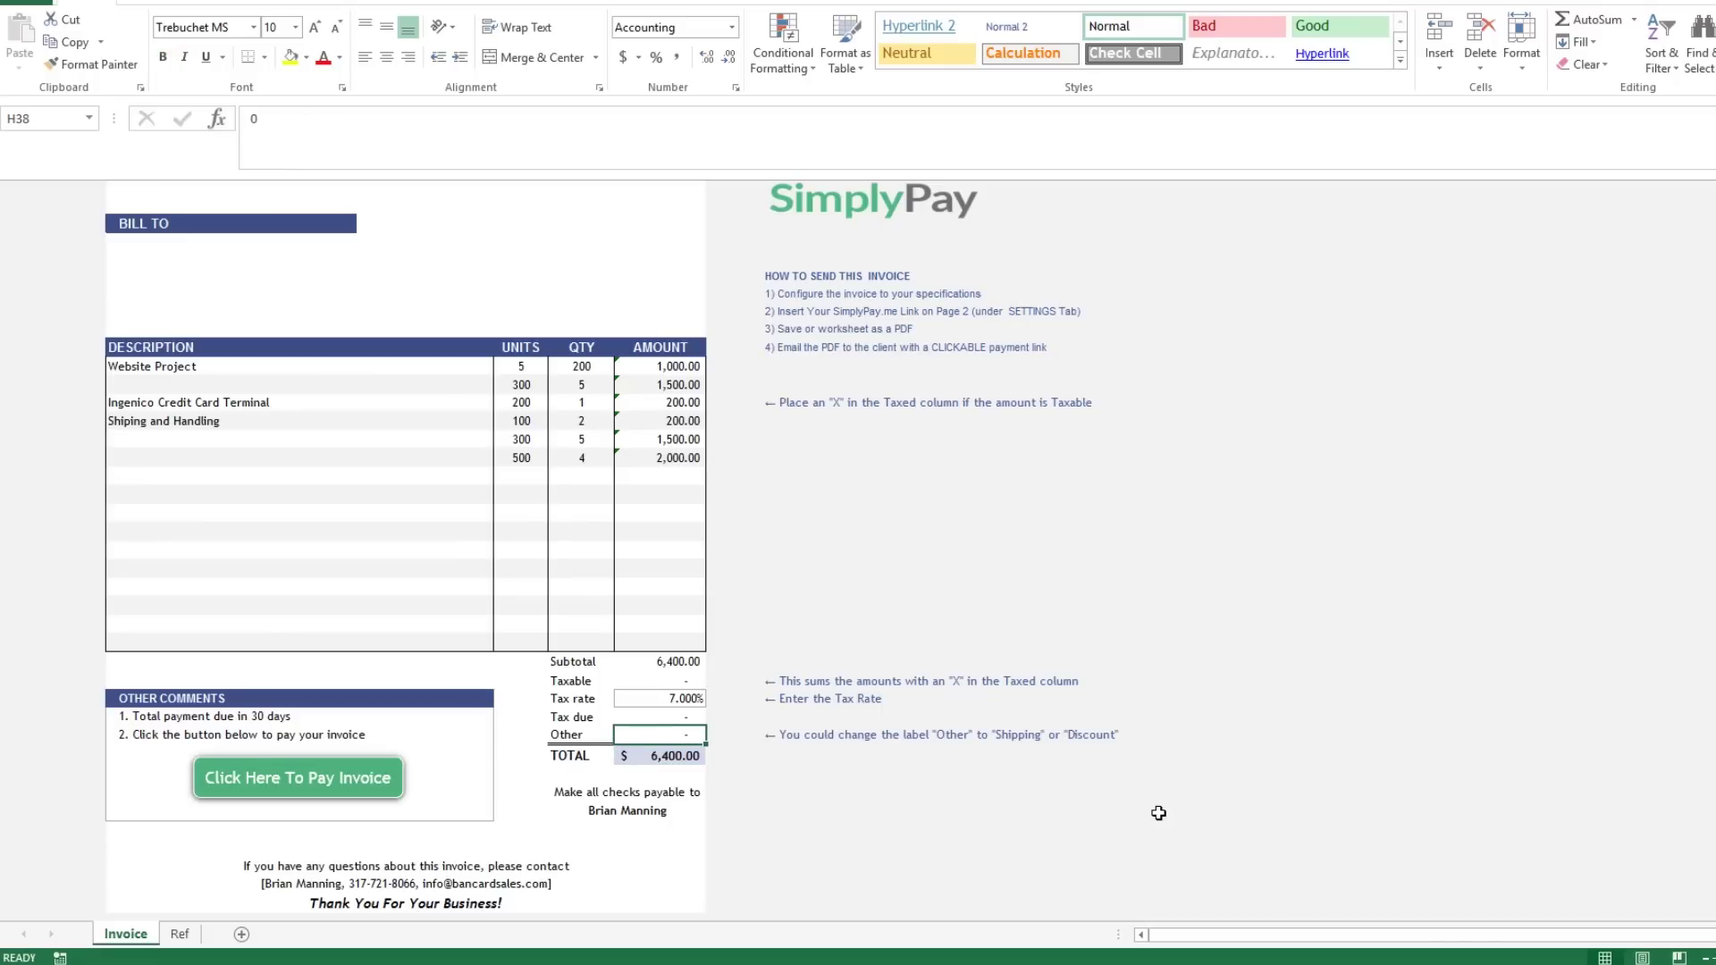
text(20)
key(Return)
click(684, 736)
text(0)
key(Return)
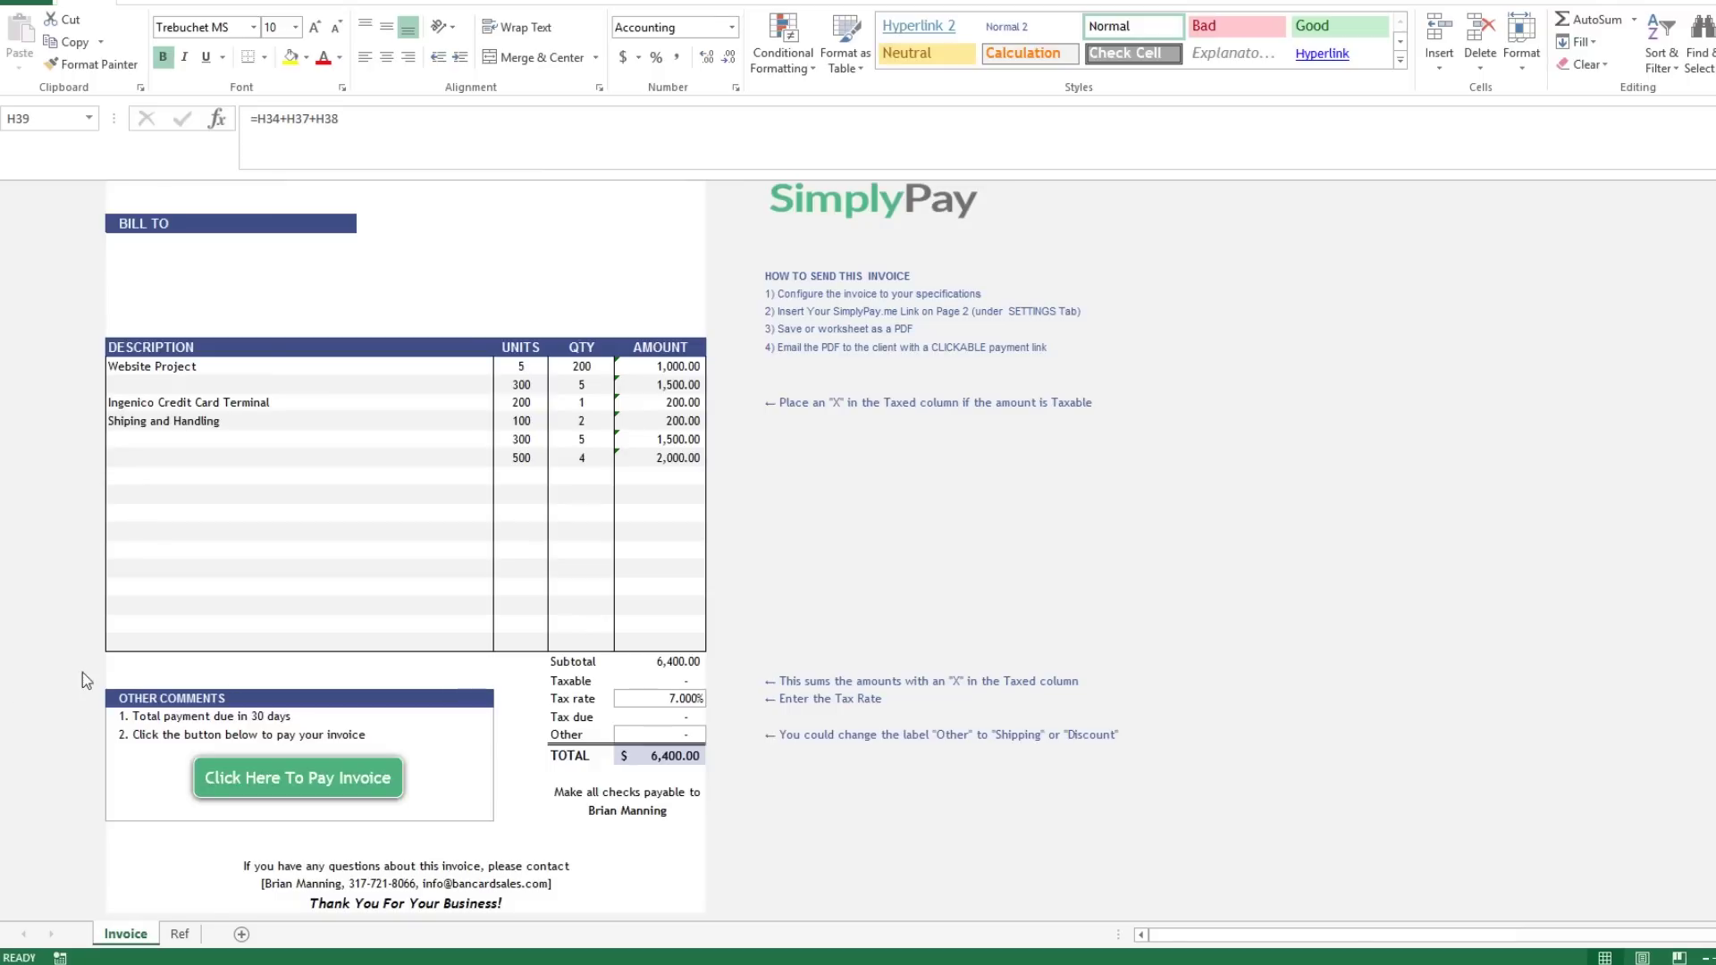
Return to the top of the invoice and switch to the sheet holding the payment link.
click(422, 532)
scroll(427, 531, up, 3)
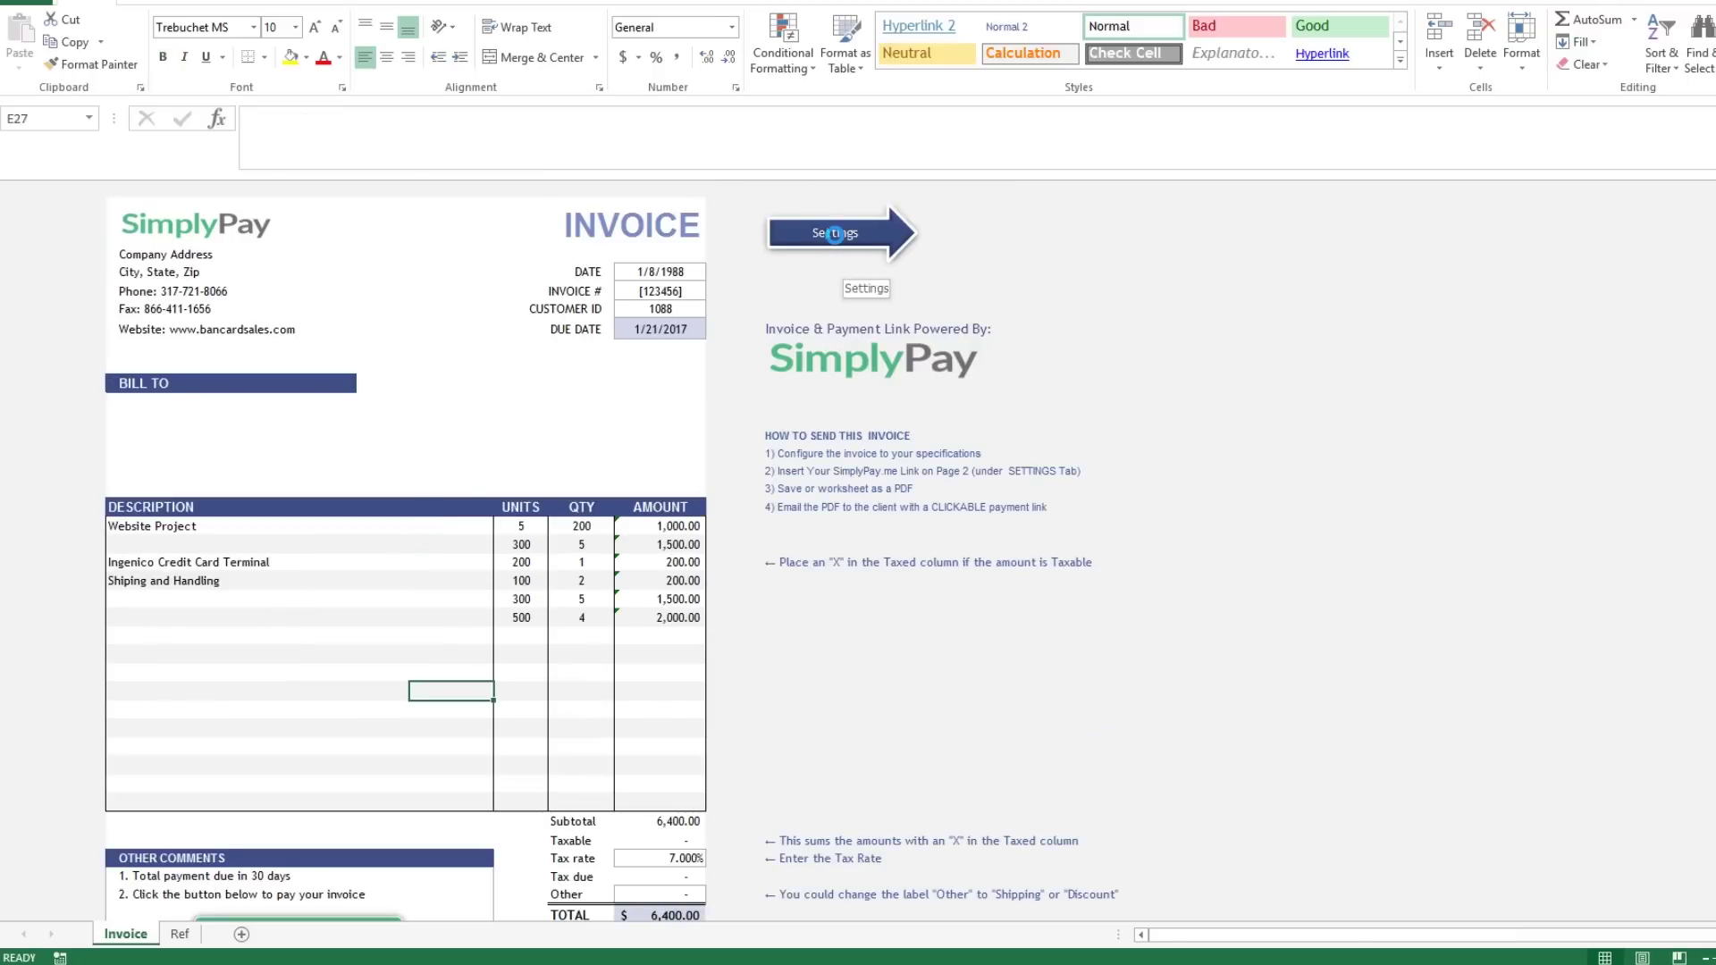
click(834, 234)
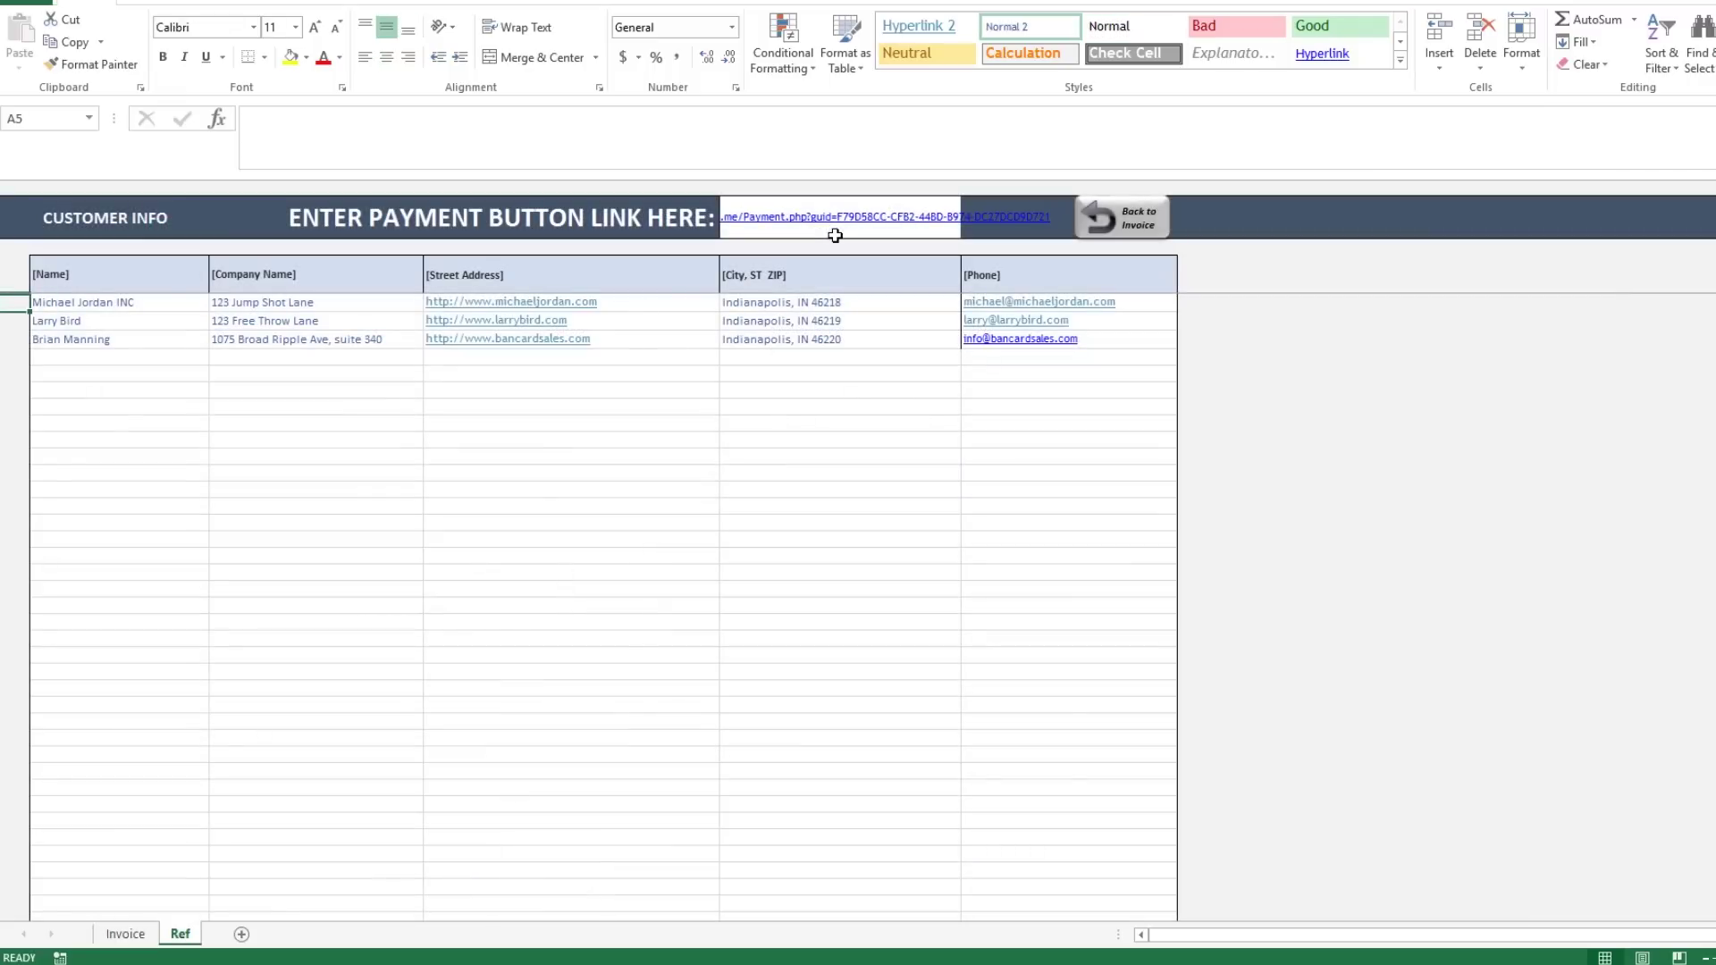
click(834, 235)
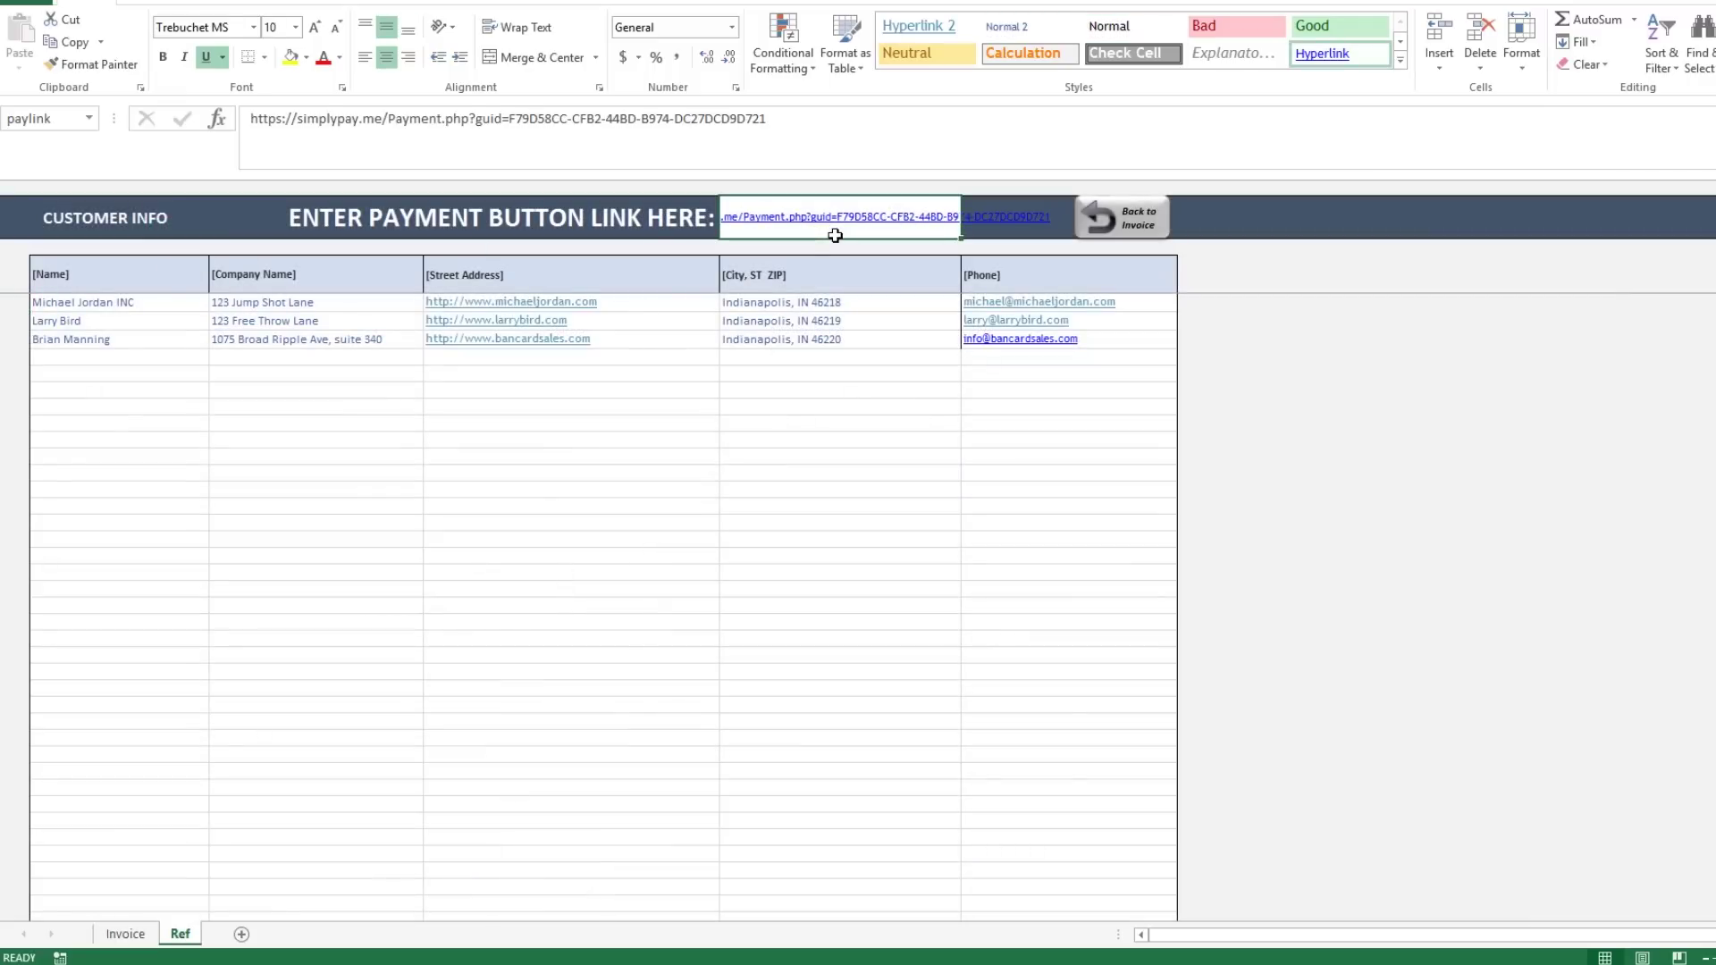
drag(807, 123, 250, 120)
click(786, 216)
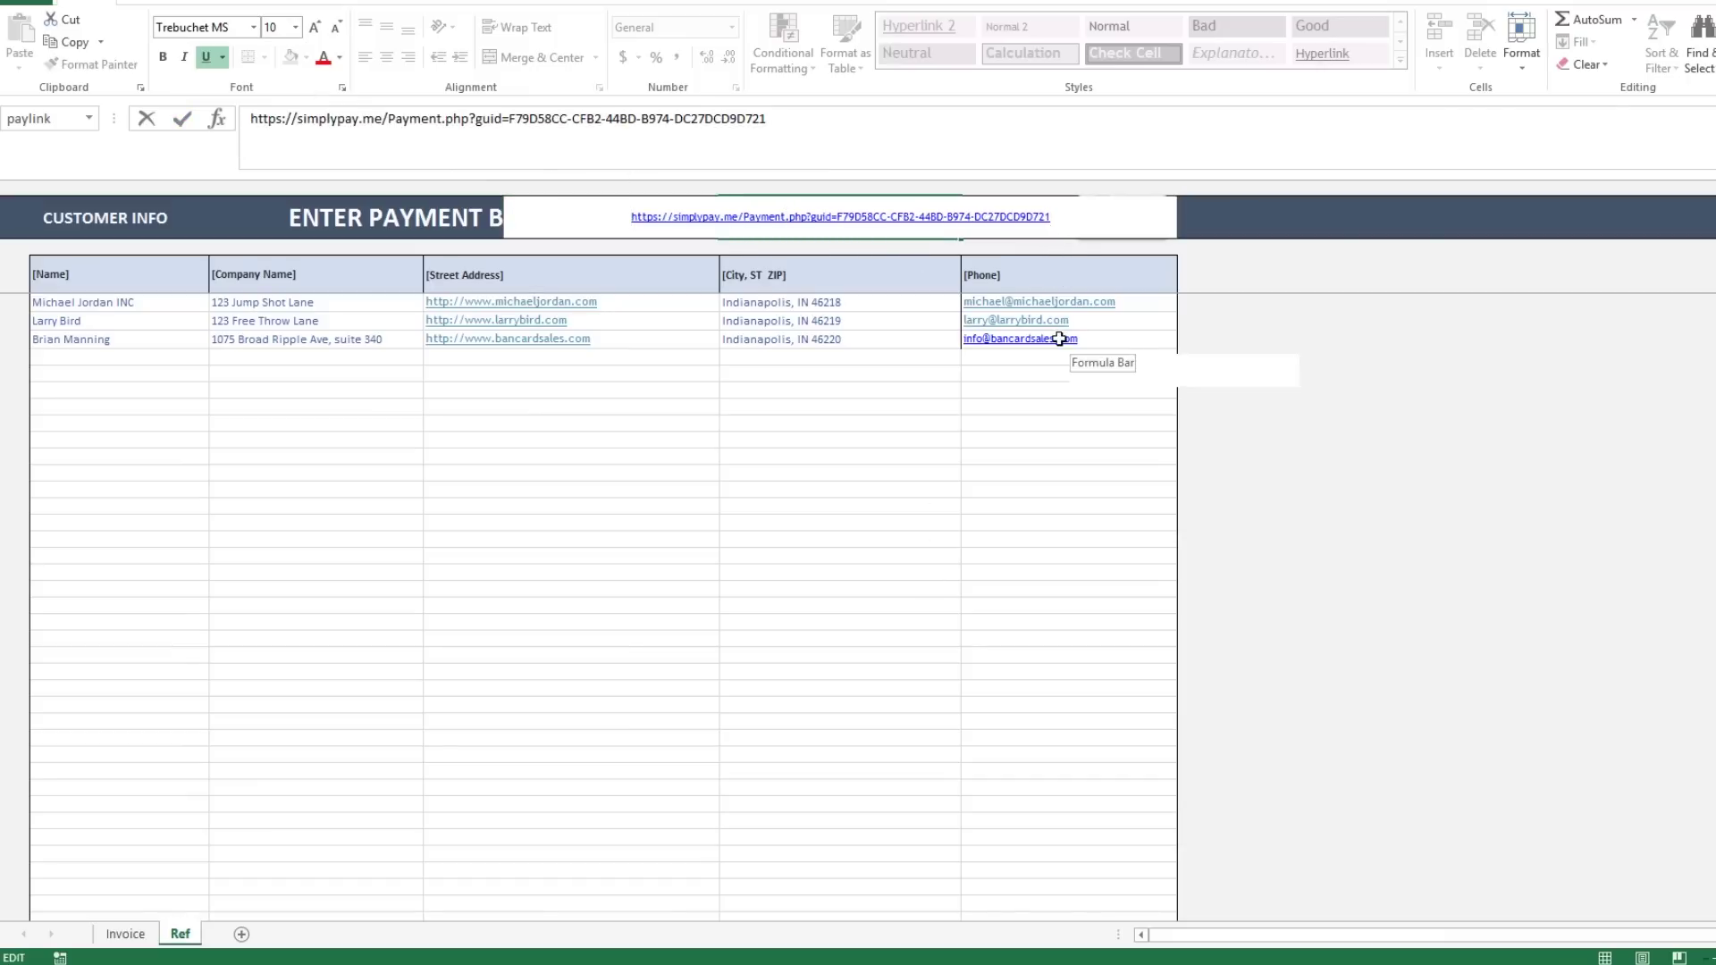
key(Escape)
click(779, 404)
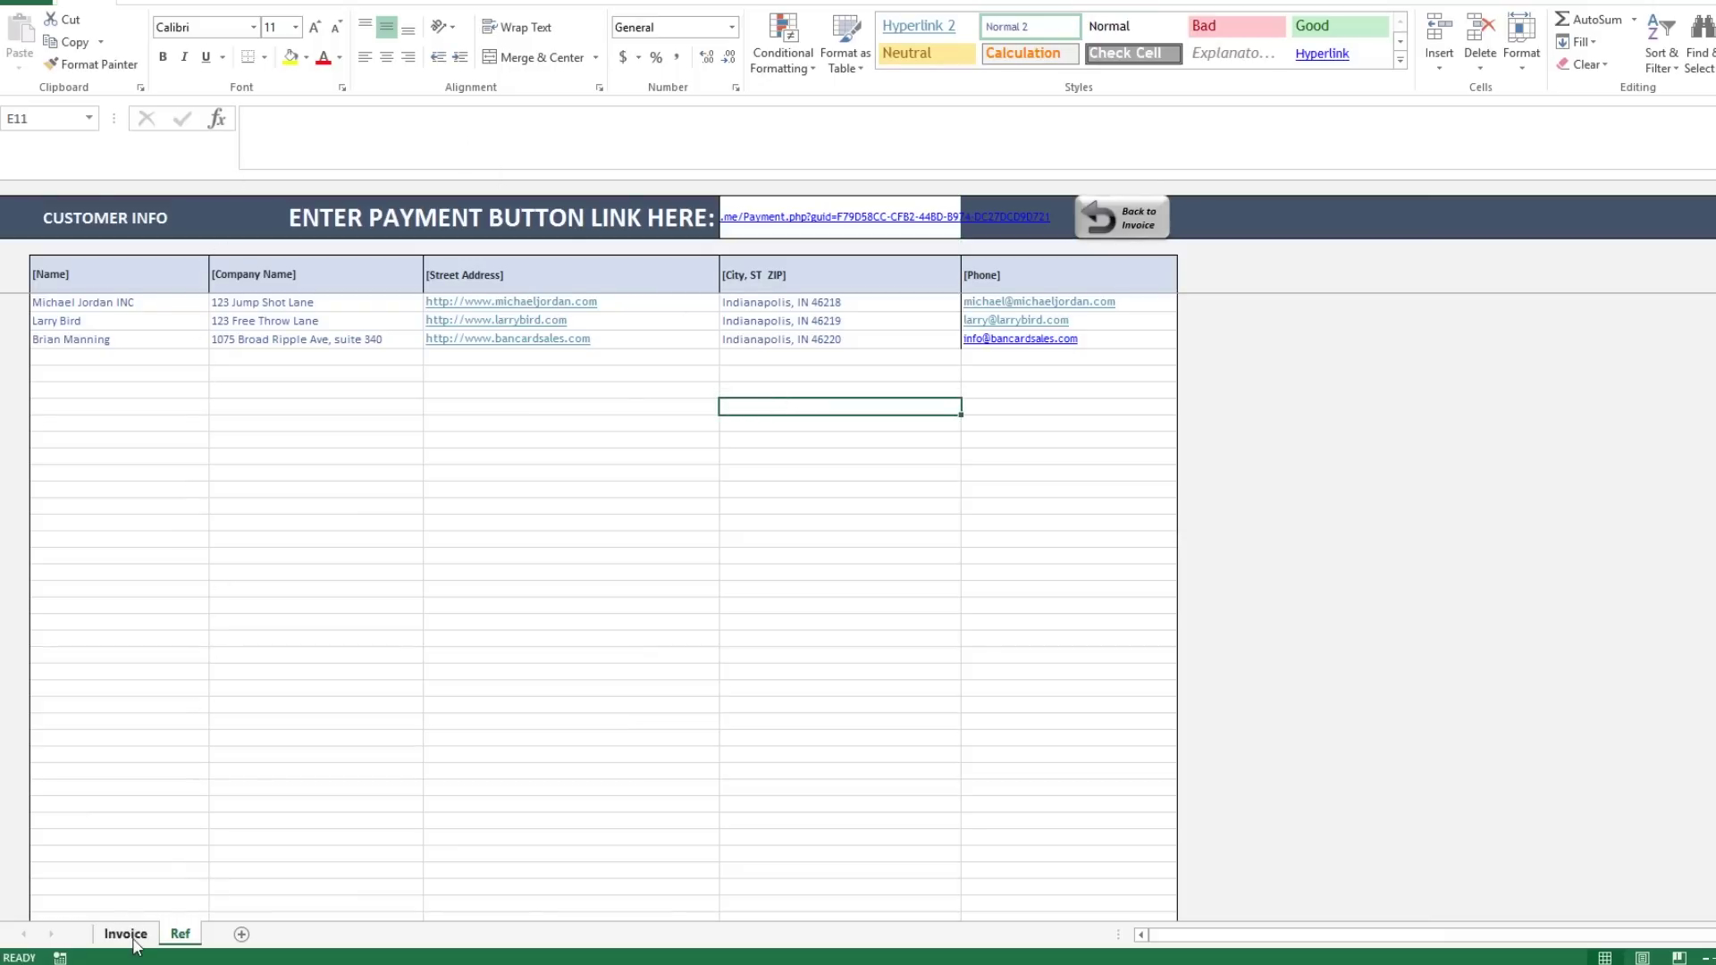
click(126, 934)
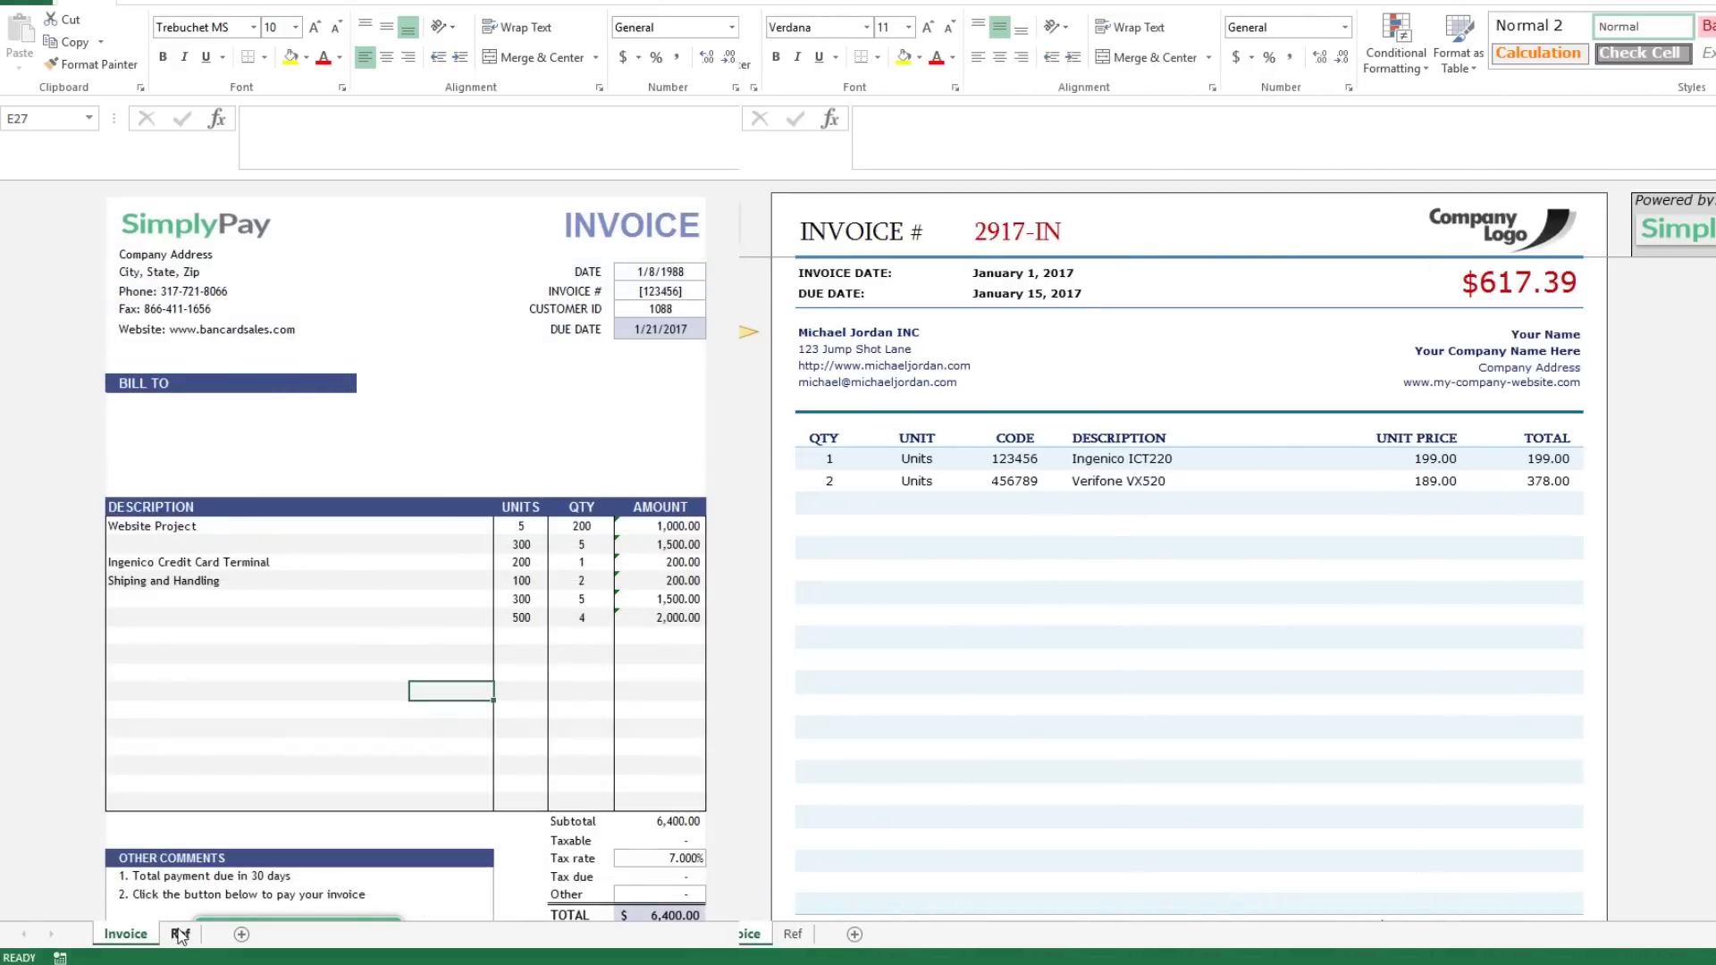
click(537, 456)
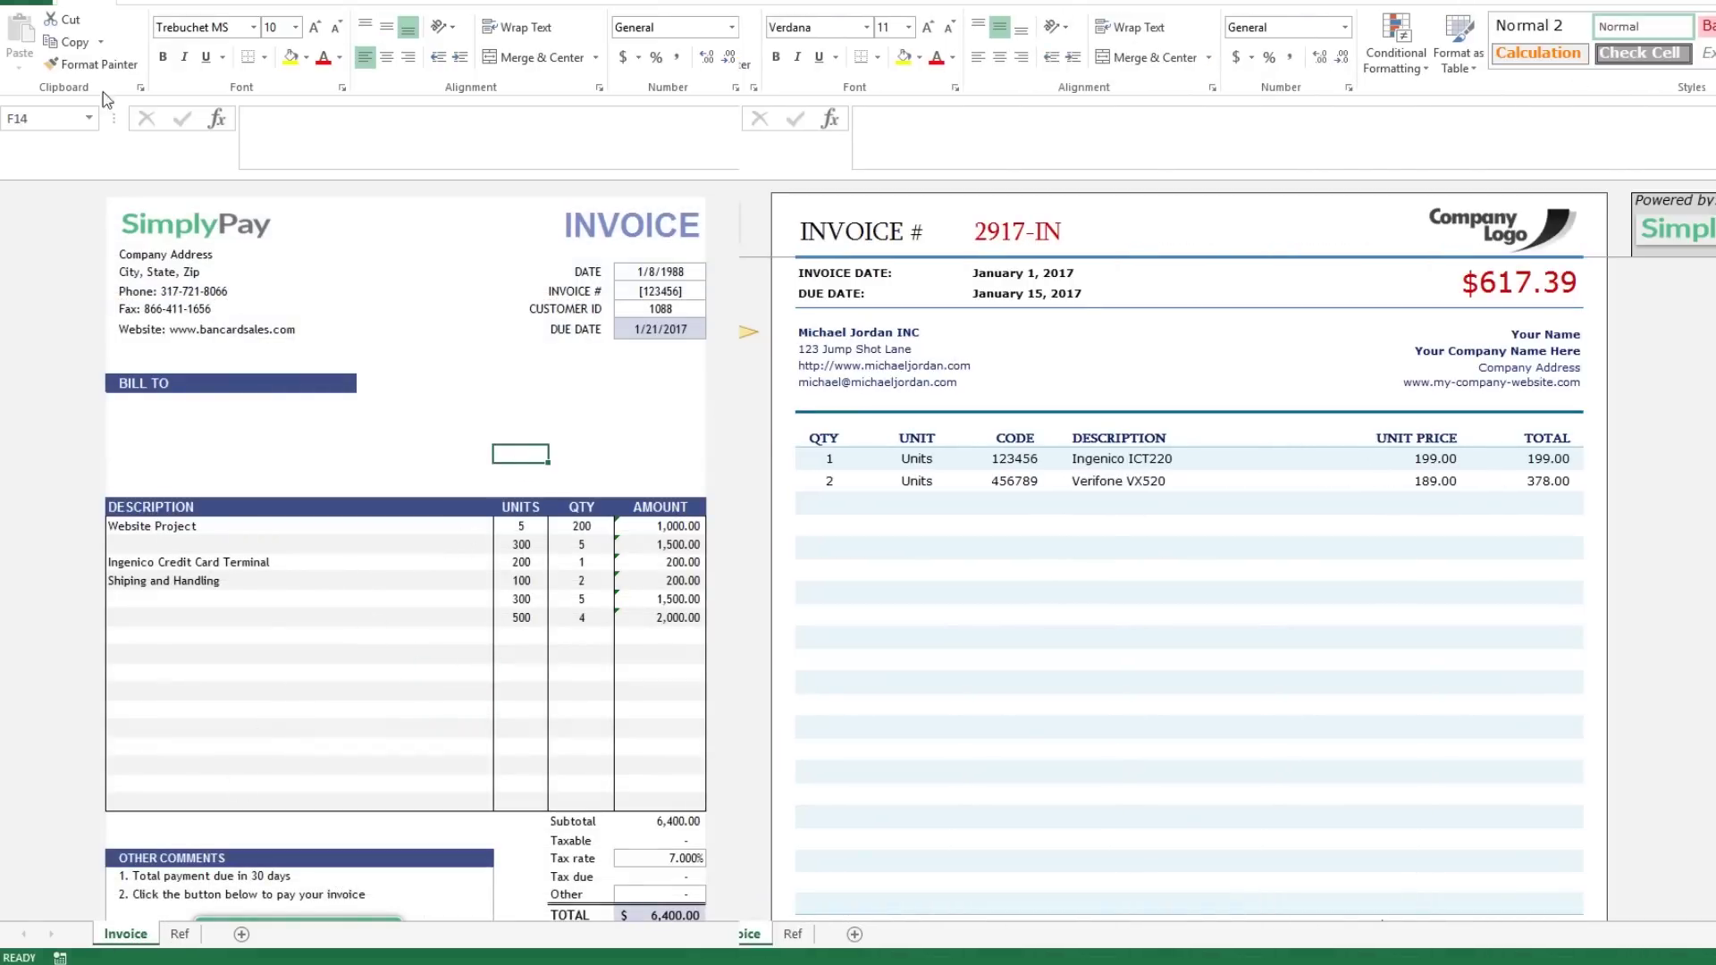